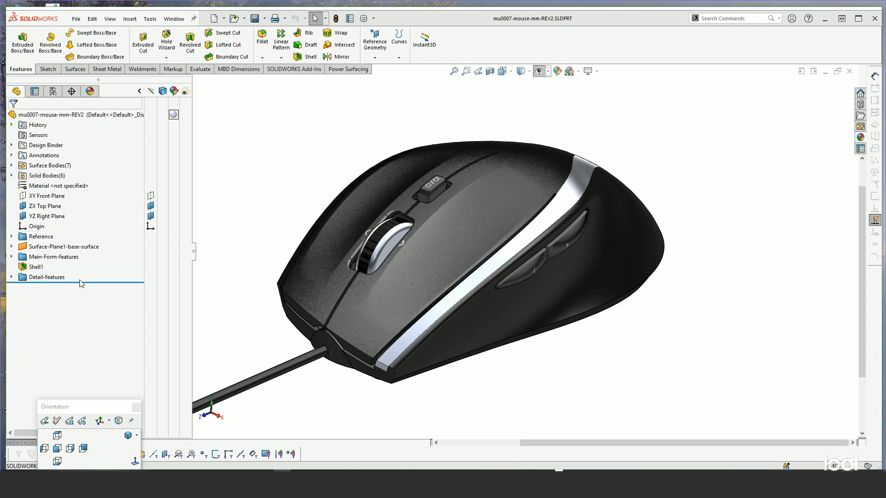
- Roll the mouse model back to just after the Reference folder and show all six of its reference sketches
{"action": "left_click_drag", "start_coordinate": [81, 282], "coordinate": [77, 241]}
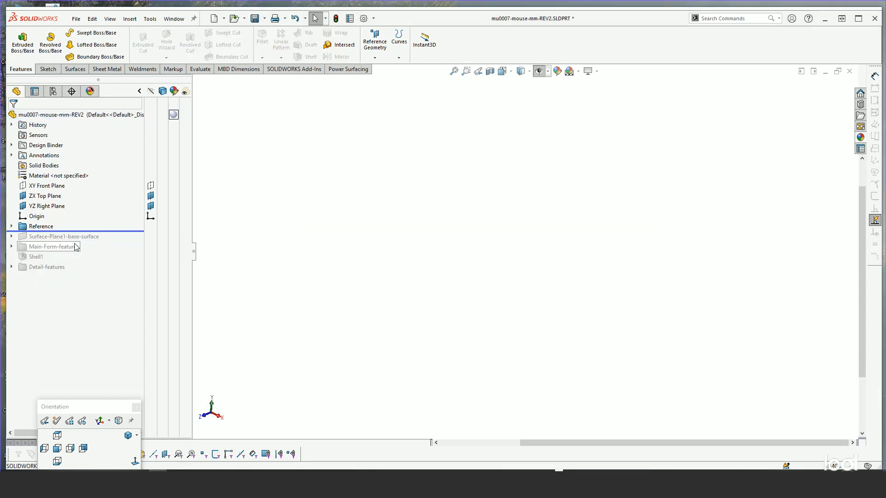
{"action": "left_click", "coordinate": [12, 226]}
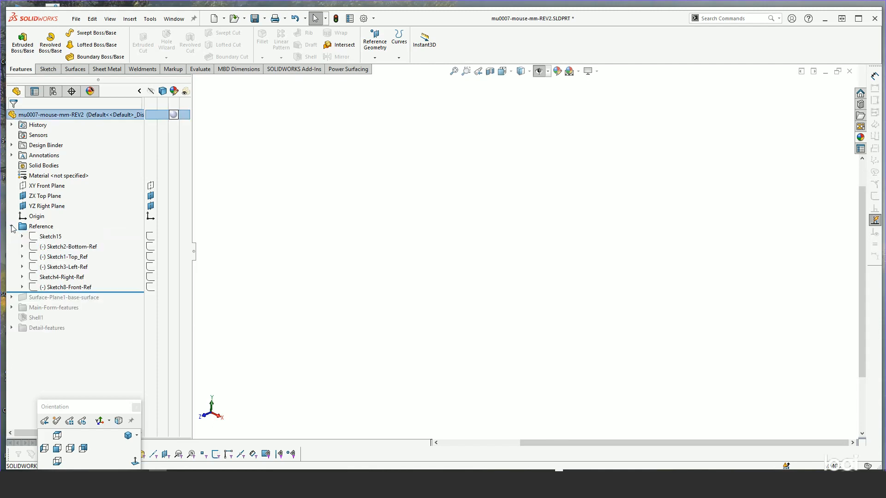
{"action": "left_click", "coordinate": [50, 236]}
{"action": "left_click", "coordinate": [58, 287], "text": "shift"}
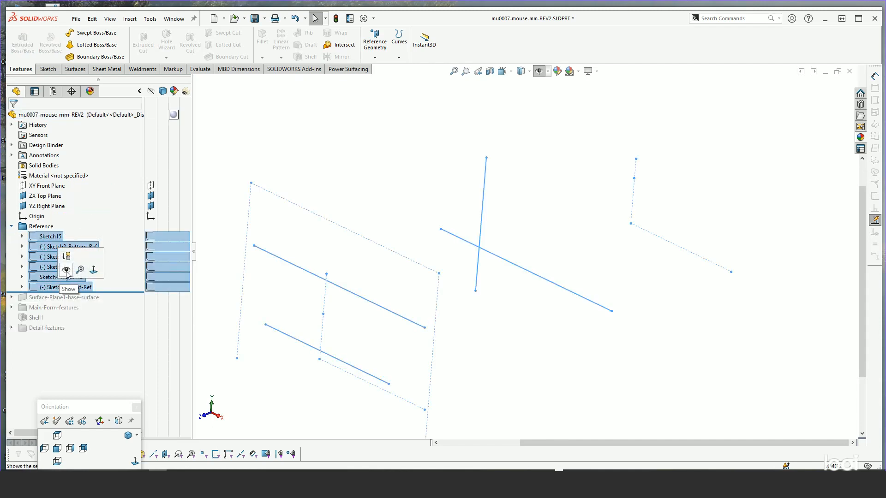
{"action": "left_click", "coordinate": [66, 270]}
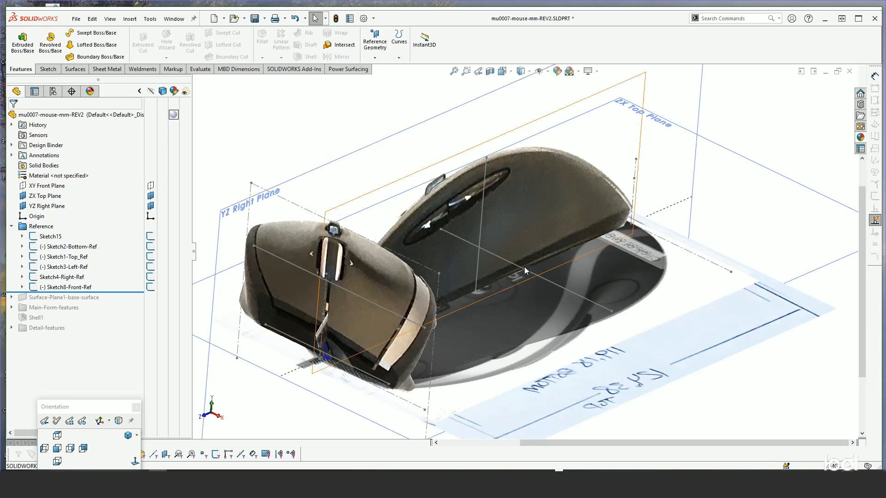
{"action": "scroll", "coordinate": [525, 268], "scroll_direction": "up", "scroll_amount": 2}
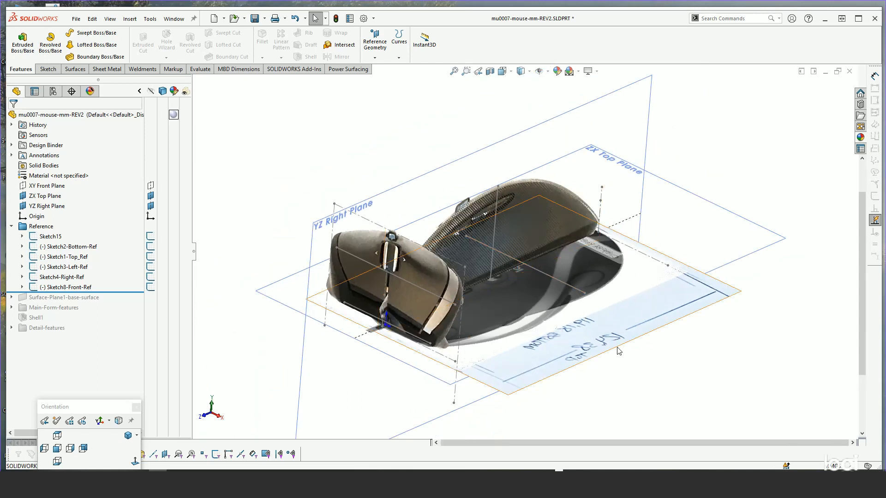
{"action": "mouse_move", "coordinate": [631, 361]}
{"action": "middle_mouse_down"}
{"action": "mouse_move", "coordinate": [565, 334]}
{"action": "mouse_move", "coordinate": [555, 316]}
{"action": "mouse_move", "coordinate": [597, 310]}
{"action": "mouse_move", "coordinate": [624, 340]}
{"action": "mouse_move", "coordinate": [627, 372]}
{"action": "middle_mouse_up"}
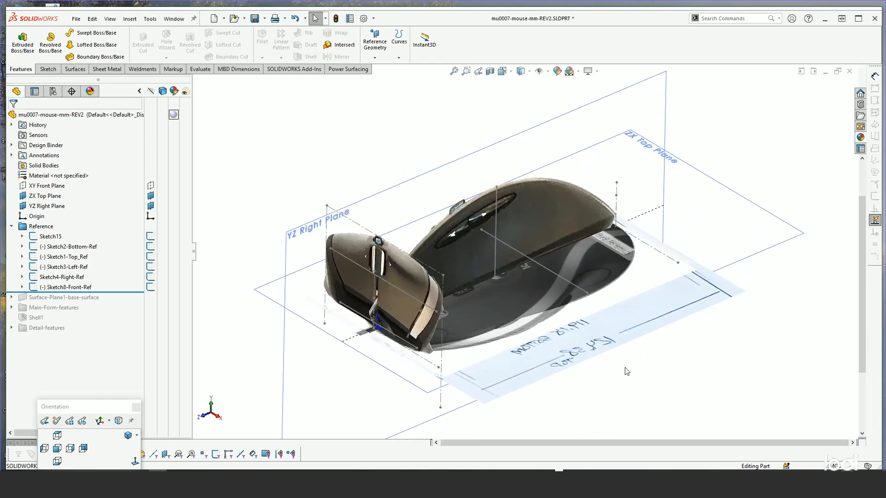
- Roll the model back to just after Sketch15 and examine its hand-drawn bottom outline from below
{"action": "mouse_move", "coordinate": [110, 291]}
{"action": "left_mouse_down"}
{"action": "mouse_move", "coordinate": [97, 232]}
{"action": "mouse_move", "coordinate": [72, 240]}
{"action": "left_mouse_up"}
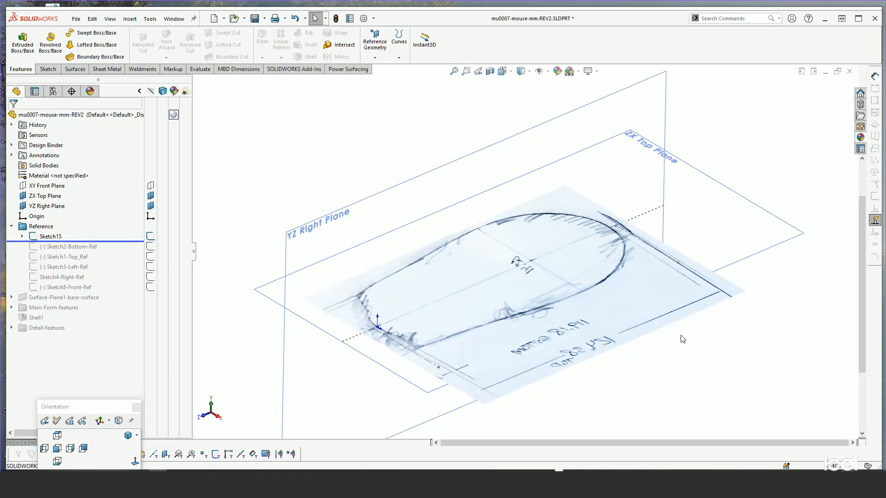
{"action": "middle_click_drag", "start_coordinate": [680, 357], "coordinate": [620, 165]}
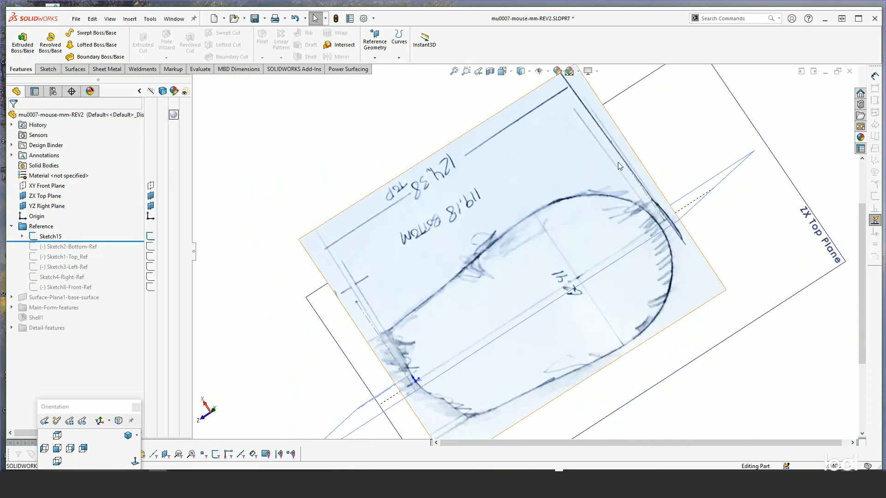
{"action": "middle_click_drag", "start_coordinate": [694, 288], "coordinate": [671, 207]}
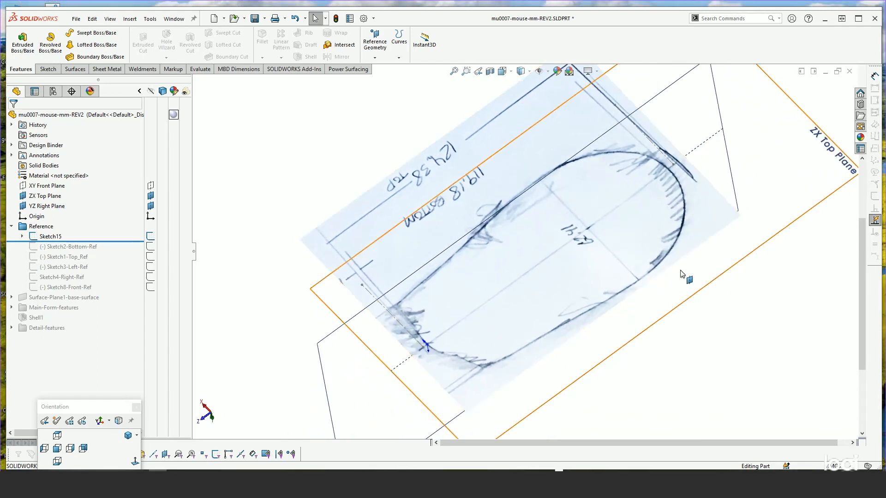
{"action": "mouse_move", "coordinate": [479, 282]}
{"action": "middle_mouse_down"}
{"action": "mouse_move", "coordinate": [505, 312]}
{"action": "mouse_move", "coordinate": [528, 307]}
{"action": "mouse_move", "coordinate": [443, 351]}
{"action": "mouse_move", "coordinate": [516, 120]}
{"action": "mouse_move", "coordinate": [530, 257]}
{"action": "mouse_move", "coordinate": [471, 128]}
{"action": "mouse_move", "coordinate": [530, 213]}
{"action": "middle_mouse_up"}
{"action": "scroll", "coordinate": [577, 237], "scroll_direction": "down", "scroll_amount": 2}
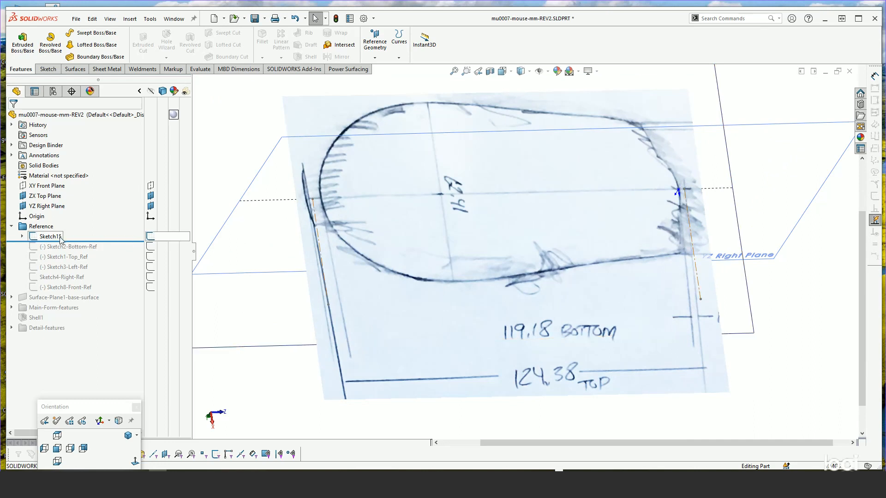
- Open Sketch15 and the properties of Sketch Picture7 to review its placement and scaling, then exit the sketch
{"action": "right_click", "coordinate": [46, 238]}
{"action": "left_click", "coordinate": [52, 213]}
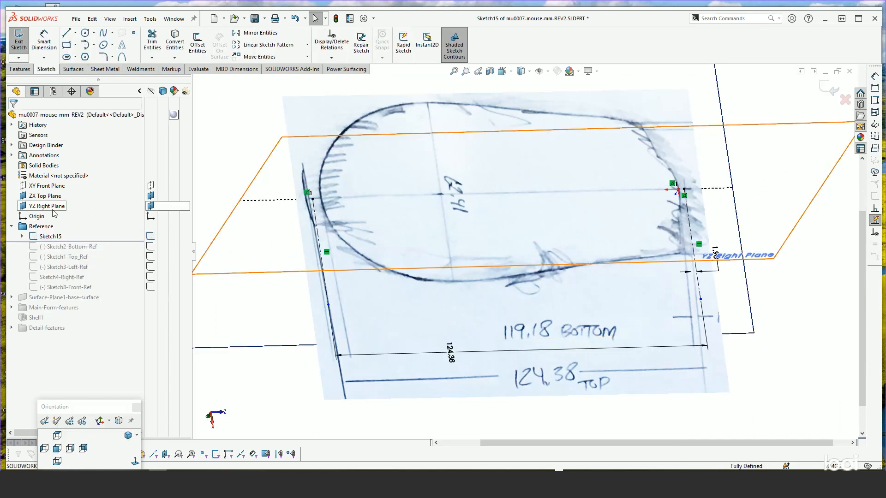
{"action": "left_click", "coordinate": [23, 236]}
{"action": "double_click", "coordinate": [58, 245]}
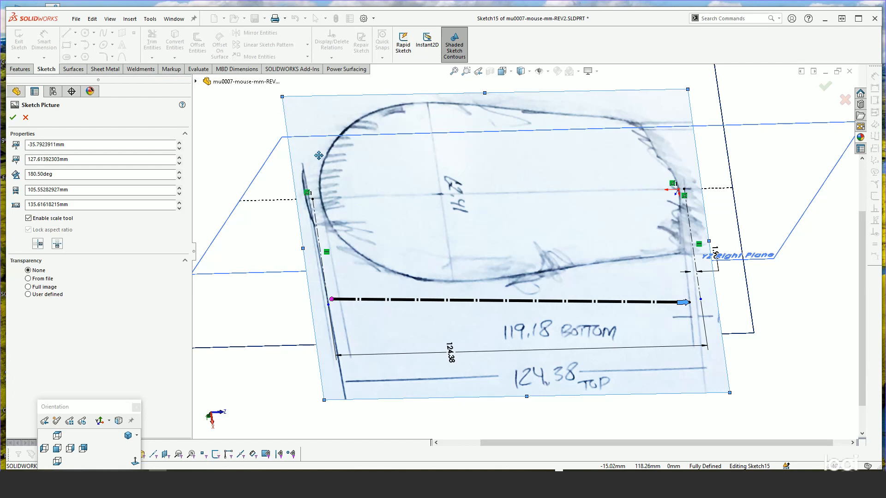
{"action": "left_click", "coordinate": [826, 87]}
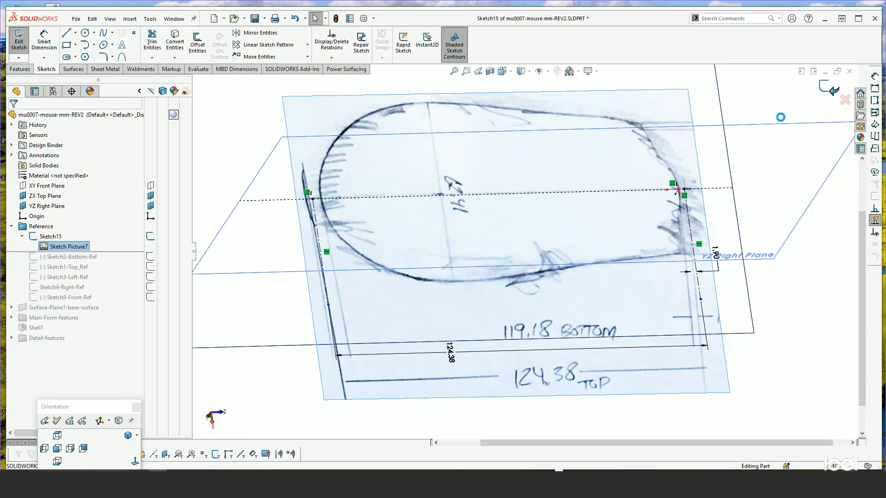
{"action": "left_click", "coordinate": [831, 89]}
- Roll the model forward past Sketch2-Bottom-Ref and Sketch1-Top_Ref to bring in the bottom and top reference images
{"action": "mouse_move", "coordinate": [464, 170]}
{"action": "middle_mouse_down"}
{"action": "mouse_move", "coordinate": [577, 208]}
{"action": "mouse_move", "coordinate": [652, 251]}
{"action": "mouse_move", "coordinate": [416, 269]}
{"action": "middle_mouse_up"}
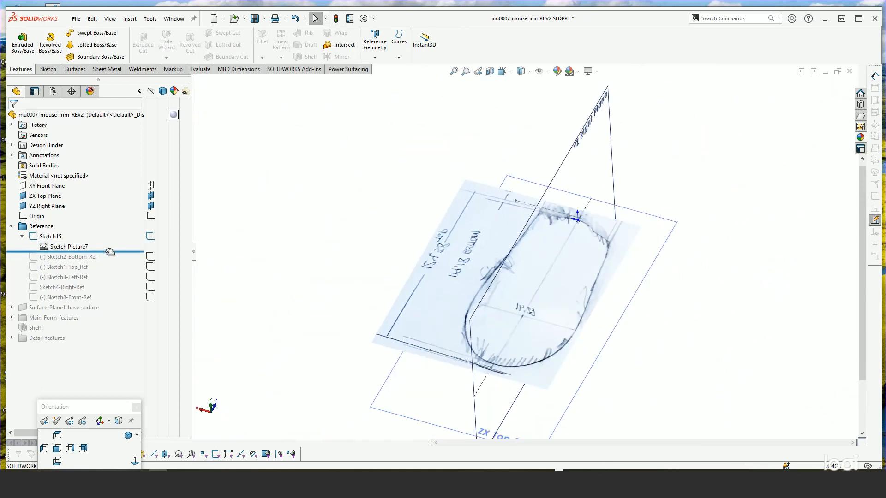
{"action": "left_click_drag", "start_coordinate": [110, 251], "coordinate": [106, 268]}
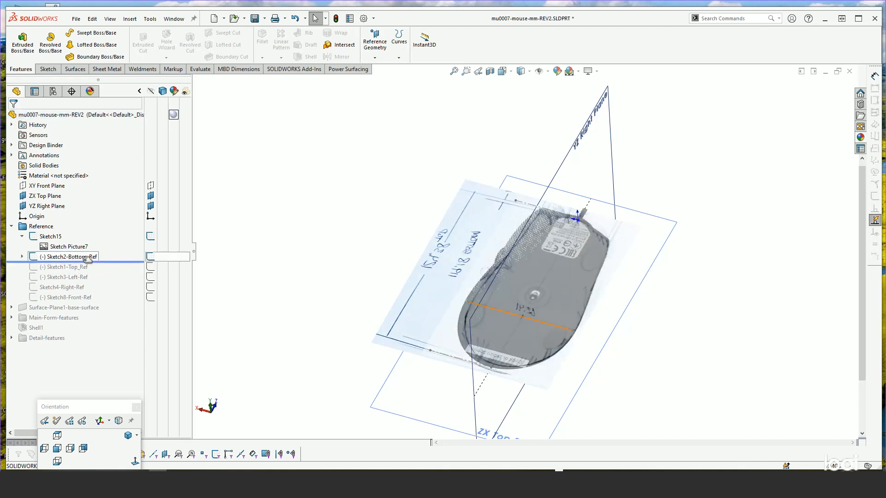
{"action": "left_click_drag", "start_coordinate": [107, 262], "coordinate": [104, 272]}
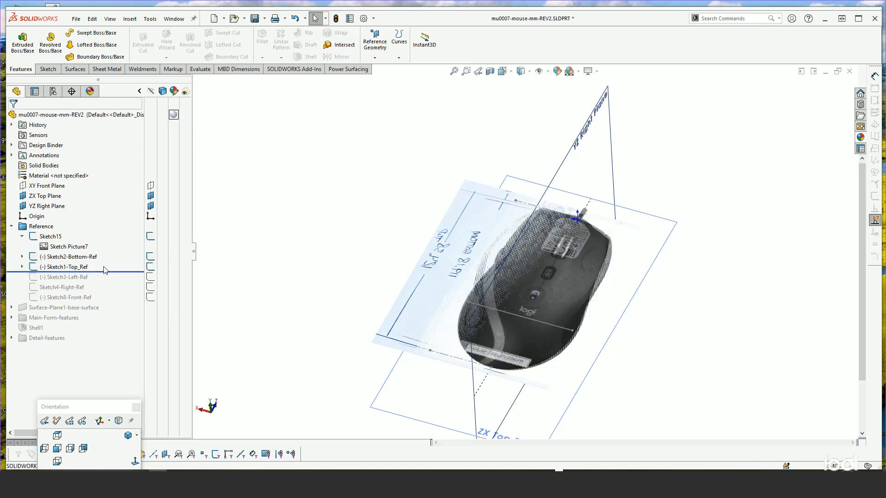
- Hide Sketch15 with its hand-drawn outline, keeping the bottom and top reference images displayed
{"action": "left_click", "coordinate": [50, 236]}
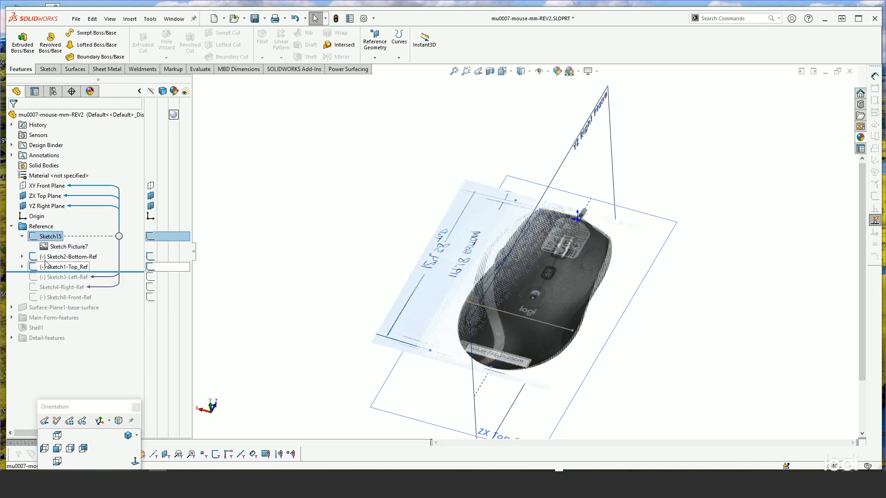
{"action": "left_click", "coordinate": [51, 256], "text": "ctrl"}
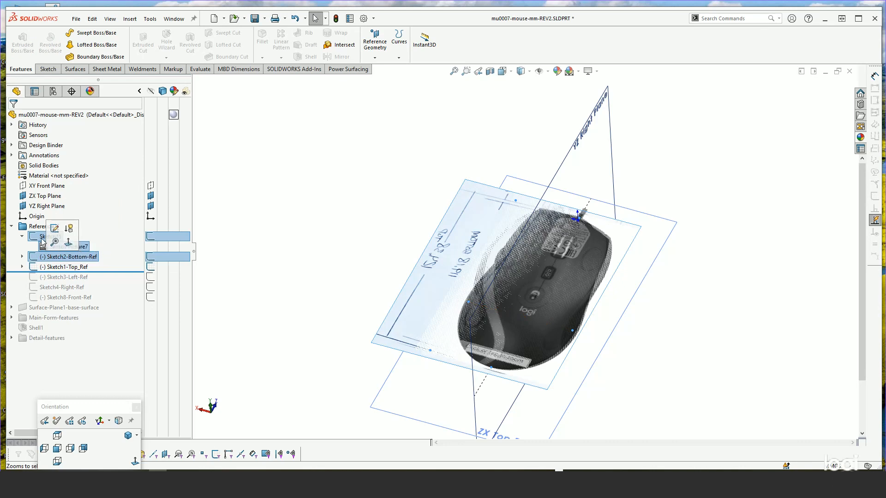
{"action": "right_click", "coordinate": [42, 241]}
{"action": "left_click", "coordinate": [50, 223]}
{"action": "key", "text": "s"}
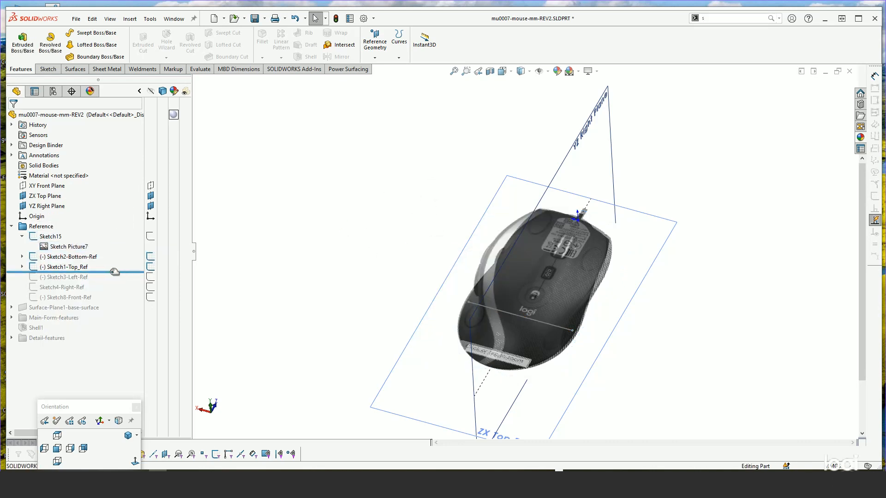
- Roll the model forward past Sketch3-Left-Ref and Sketch4-Right-Ref, examining the side reference images
{"action": "left_click_drag", "start_coordinate": [104, 272], "coordinate": [102, 283]}
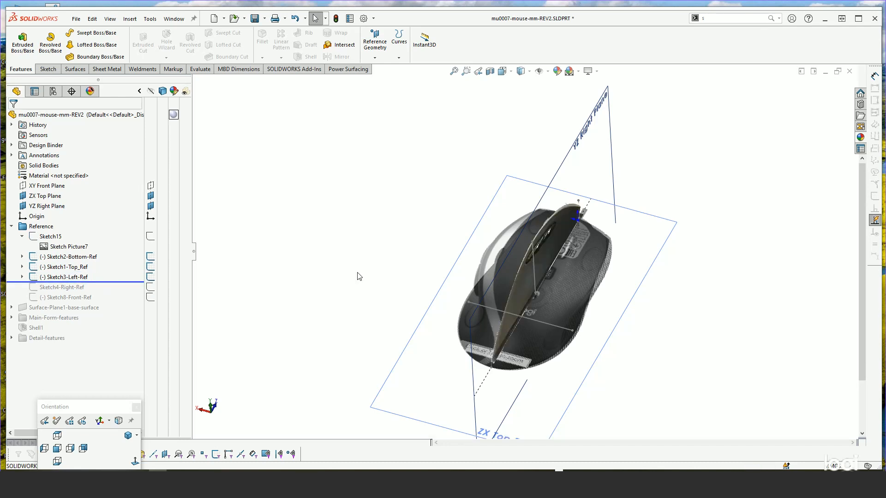
{"action": "mouse_move", "coordinate": [360, 276]}
{"action": "middle_mouse_down"}
{"action": "mouse_move", "coordinate": [363, 197]}
{"action": "mouse_move", "coordinate": [518, 201]}
{"action": "mouse_move", "coordinate": [467, 213]}
{"action": "mouse_move", "coordinate": [461, 233]}
{"action": "mouse_move", "coordinate": [517, 231]}
{"action": "middle_mouse_up"}
{"action": "left_click_drag", "start_coordinate": [113, 282], "coordinate": [109, 291]}
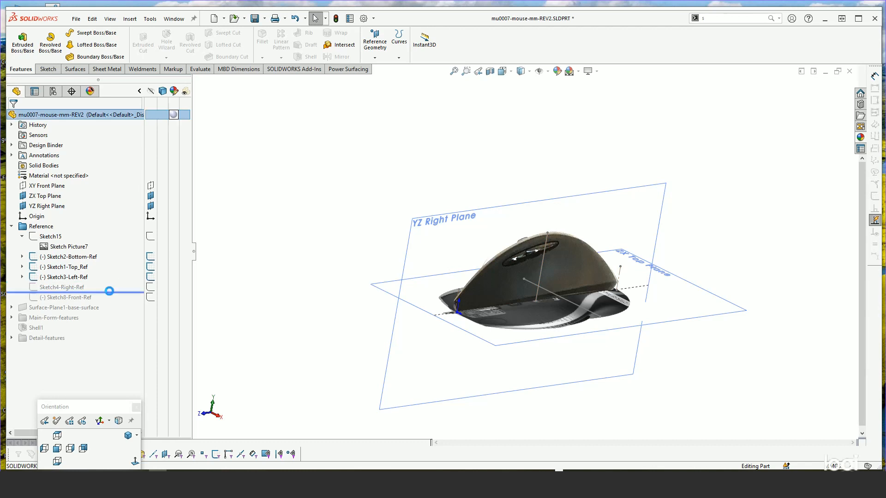
{"action": "mouse_move", "coordinate": [530, 277]}
{"action": "middle_mouse_down"}
{"action": "mouse_move", "coordinate": [569, 275]}
{"action": "mouse_move", "coordinate": [560, 337]}
{"action": "middle_mouse_up"}
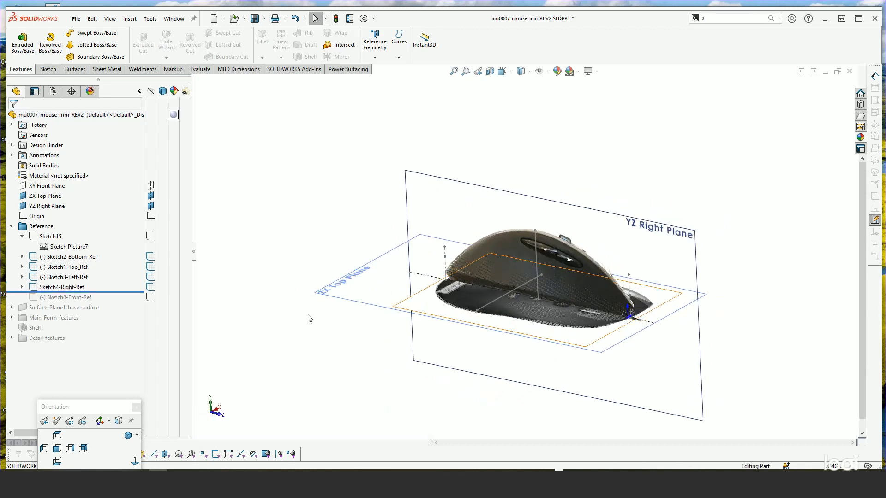
- Hide Sketch3-Left-Ref and roll the model forward past Sketch8-Front-Ref
{"action": "right_click", "coordinate": [60, 277]}
{"action": "left_click", "coordinate": [67, 260]}
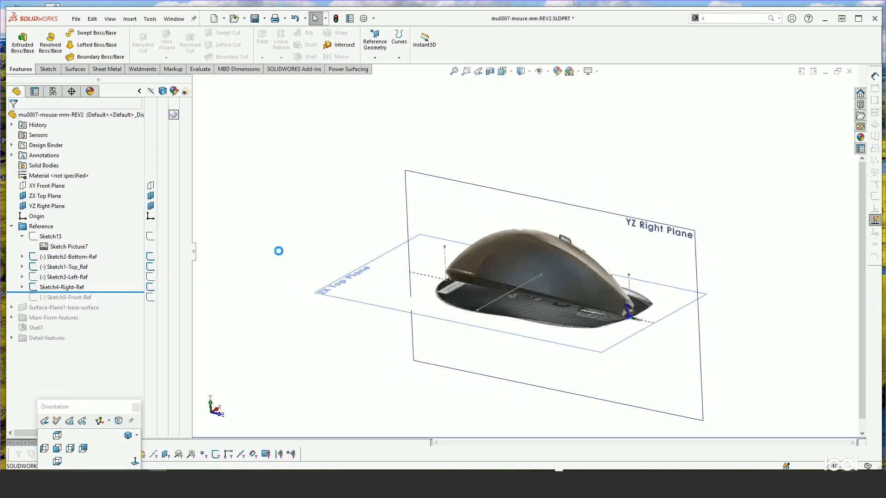
{"action": "left_click_drag", "start_coordinate": [103, 299], "coordinate": [103, 304]}
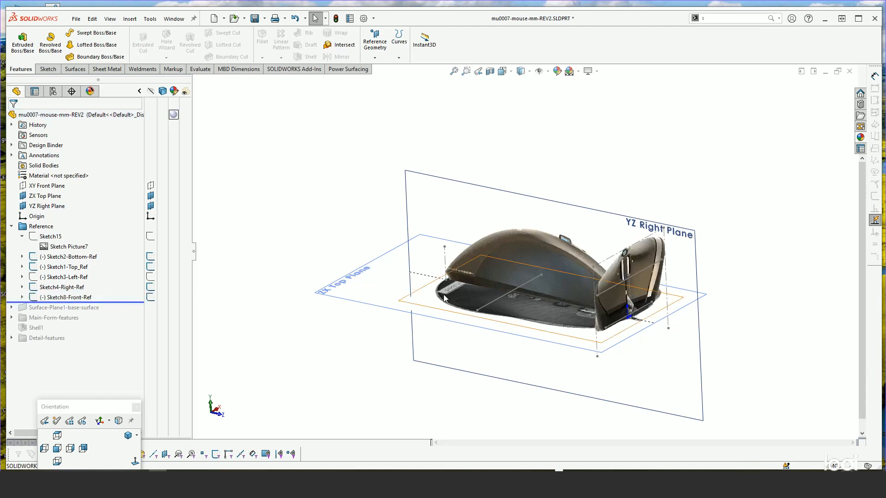
- Inspect how the reference images line up in 3D and open Sketch8-Front-Ref for editing
{"action": "mouse_move", "coordinate": [446, 299]}
{"action": "middle_mouse_down"}
{"action": "mouse_move", "coordinate": [378, 300]}
{"action": "mouse_move", "coordinate": [396, 283]}
{"action": "mouse_move", "coordinate": [358, 241]}
{"action": "mouse_move", "coordinate": [383, 248]}
{"action": "mouse_move", "coordinate": [389, 266]}
{"action": "middle_mouse_up"}
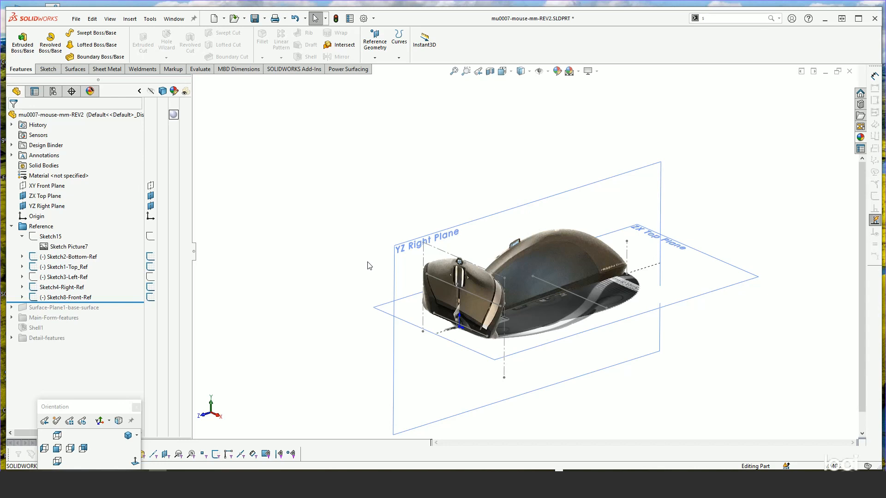
{"action": "mouse_move", "coordinate": [369, 272]}
{"action": "middle_mouse_down"}
{"action": "mouse_move", "coordinate": [451, 253]}
{"action": "mouse_move", "coordinate": [405, 217]}
{"action": "mouse_move", "coordinate": [394, 242]}
{"action": "mouse_move", "coordinate": [489, 272]}
{"action": "middle_mouse_up"}
{"action": "scroll", "coordinate": [503, 278], "scroll_direction": "down", "scroll_amount": 3}
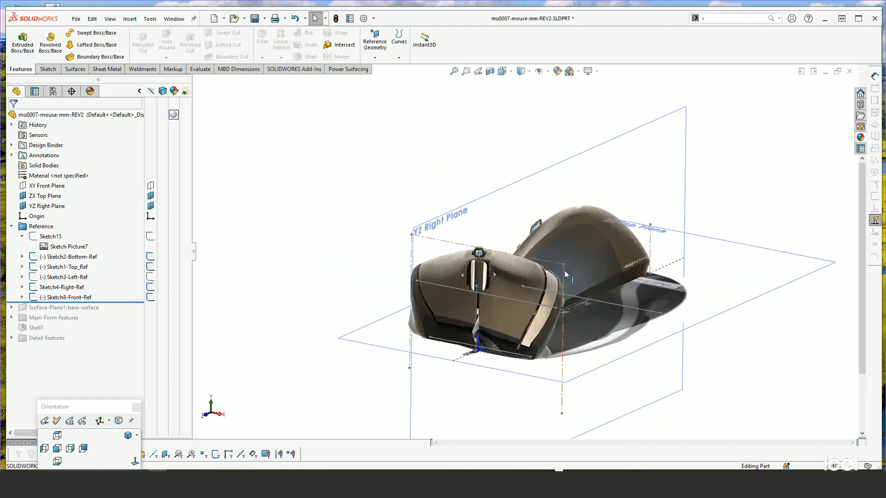
{"action": "right_click", "coordinate": [70, 298]}
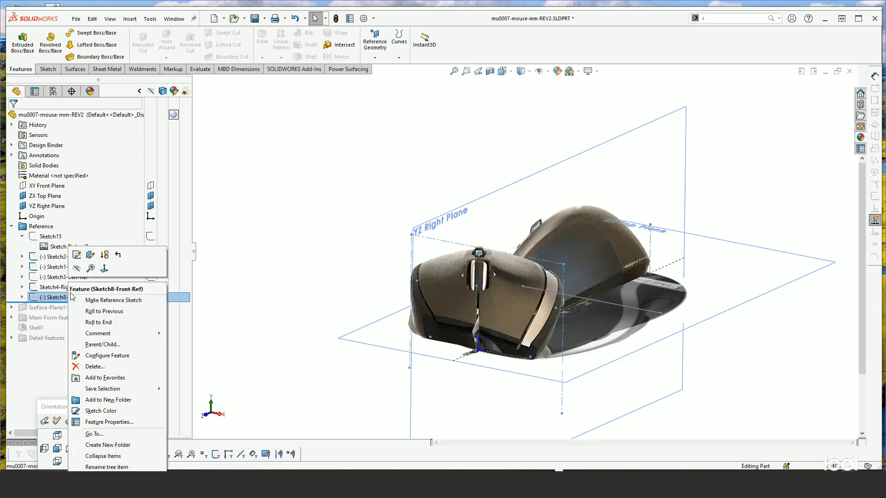
{"action": "left_click", "coordinate": [76, 257]}
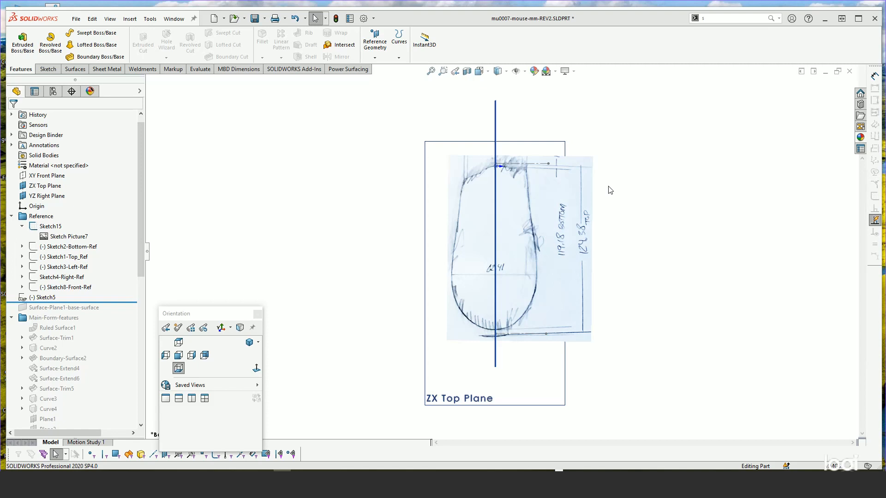
- Open Sketch5 for editing and examine how its outline traces the hand-drawn bottom shape
{"action": "right_click", "coordinate": [42, 297]}
{"action": "left_click", "coordinate": [48, 271]}
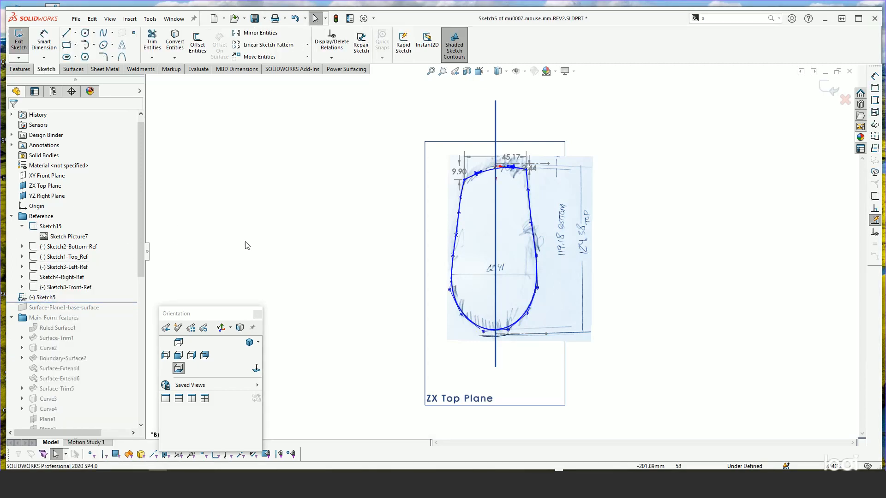
{"action": "scroll", "coordinate": [561, 263], "scroll_direction": "down", "scroll_amount": 1}
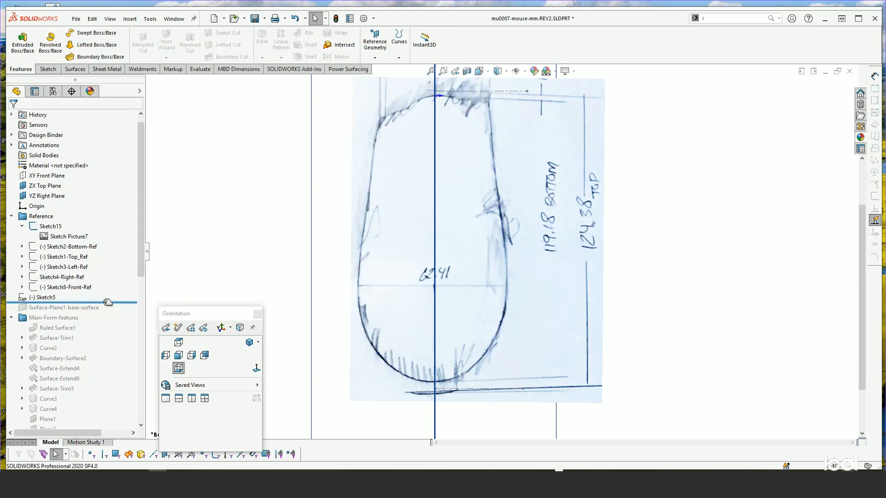
- Roll the model forward past Surface-Plane1-base-surface and hide Sketch15 with its hand-drawn picture
{"action": "left_click_drag", "start_coordinate": [112, 303], "coordinate": [104, 314]}
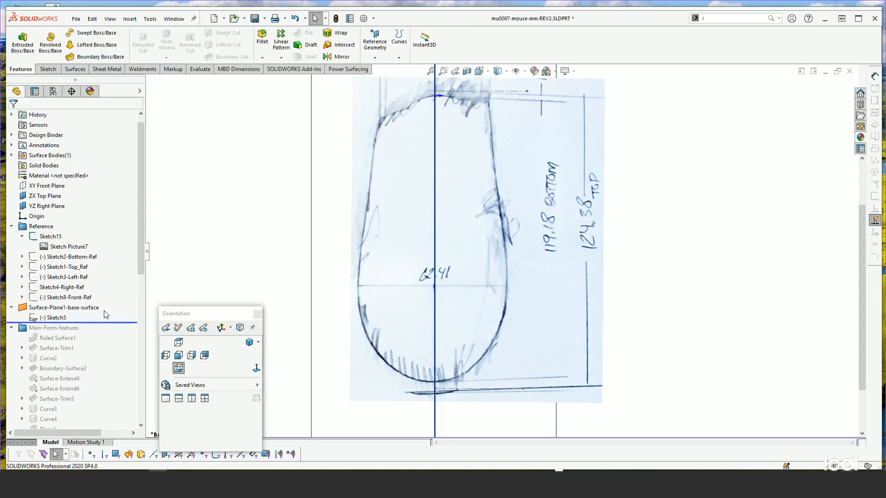
{"action": "left_click", "coordinate": [78, 309]}
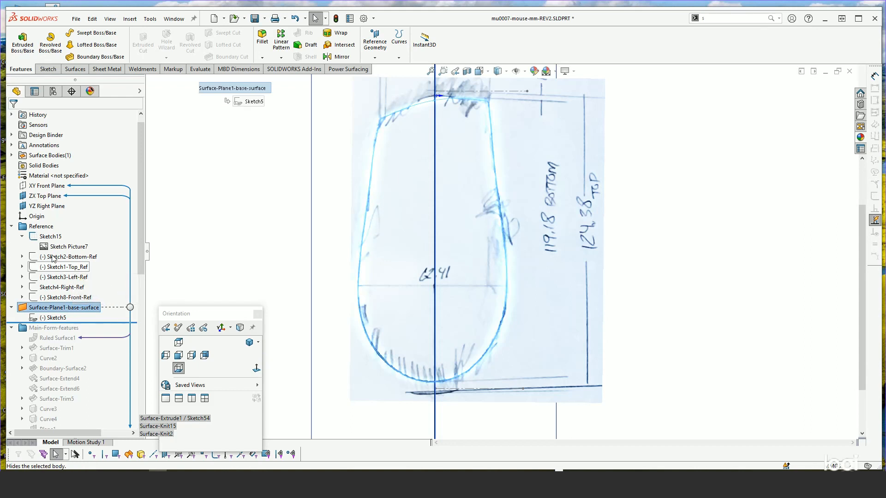
{"action": "left_click", "coordinate": [50, 236]}
{"action": "left_click", "coordinate": [60, 218]}
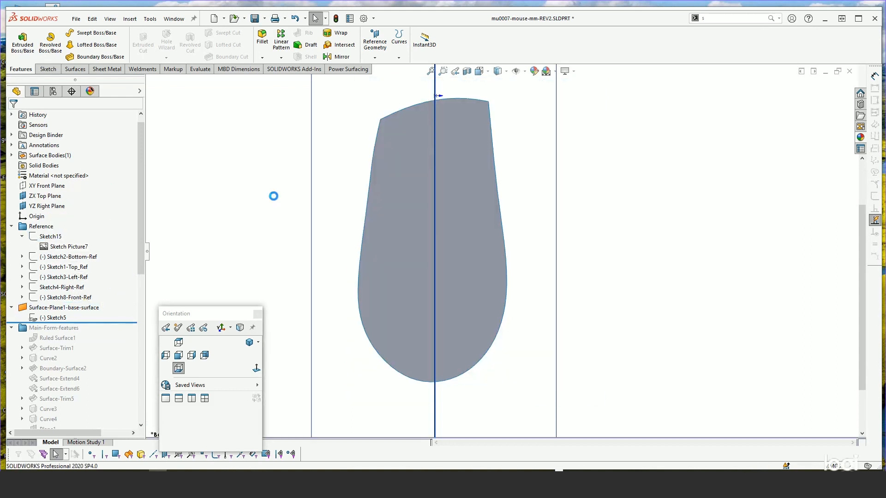
- Roll the model forward past Ruled Surface1, the first feature in the Main-Form-features folder
{"action": "mouse_move", "coordinate": [273, 194]}
{"action": "middle_mouse_down"}
{"action": "mouse_move", "coordinate": [292, 232]}
{"action": "mouse_move", "coordinate": [372, 297]}
{"action": "mouse_move", "coordinate": [442, 270]}
{"action": "mouse_move", "coordinate": [444, 237]}
{"action": "mouse_move", "coordinate": [498, 179]}
{"action": "mouse_move", "coordinate": [613, 266]}
{"action": "mouse_move", "coordinate": [597, 257]}
{"action": "middle_mouse_up"}
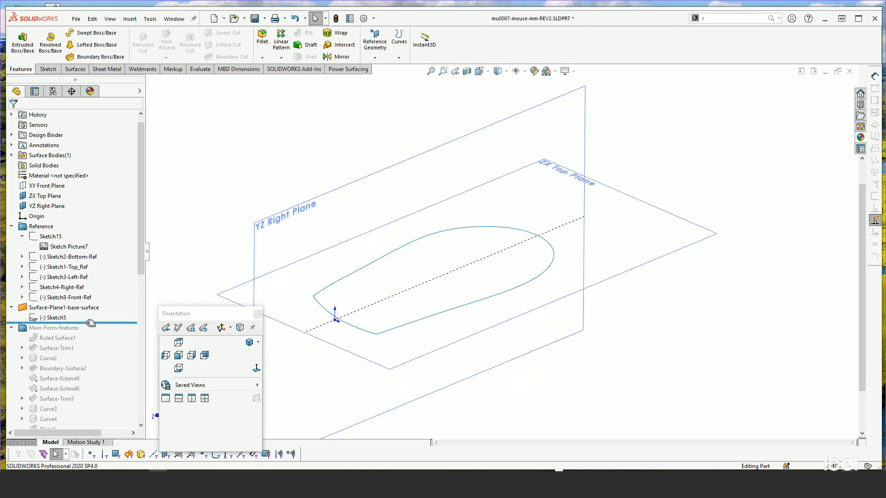
{"action": "left_click_drag", "start_coordinate": [87, 322], "coordinate": [85, 342]}
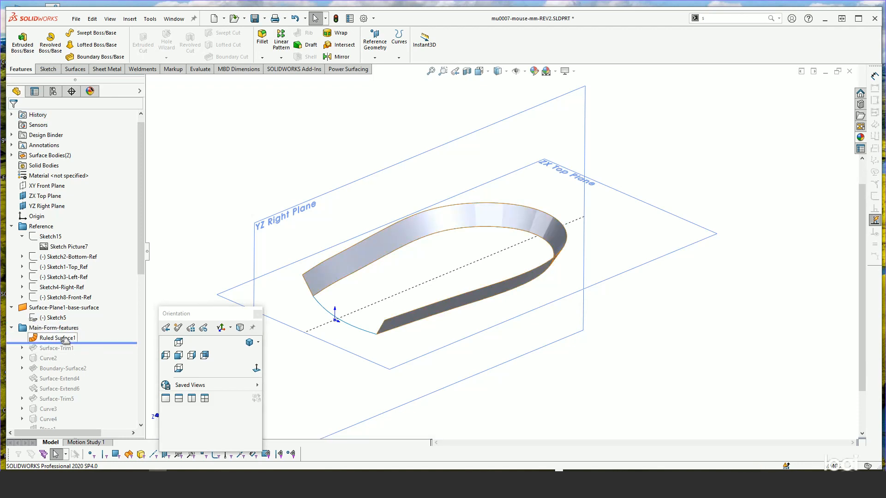
- Open Ruled Surface1 for editing, review its type, distance, angle and reference vector settings, and close it unchanged
{"action": "mouse_move", "coordinate": [62, 345]}
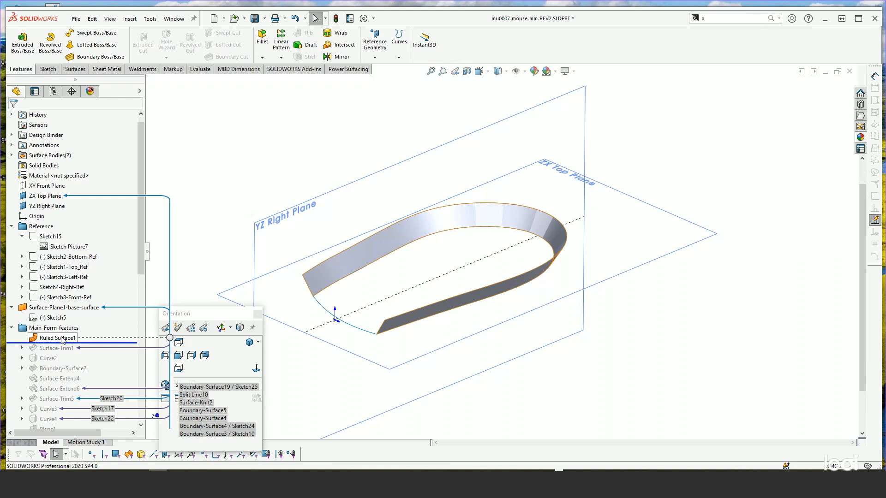
{"action": "left_click", "coordinate": [62, 340]}
{"action": "left_click", "coordinate": [69, 311]}
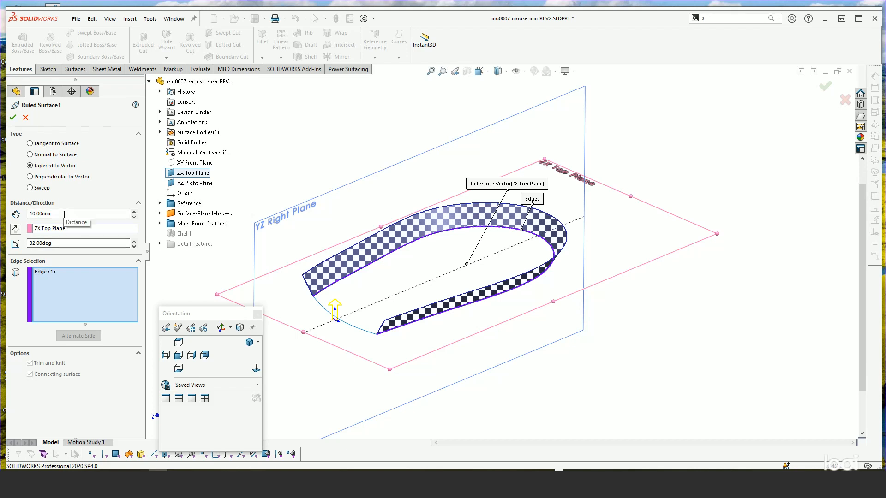
{"action": "left_click", "coordinate": [13, 118]}
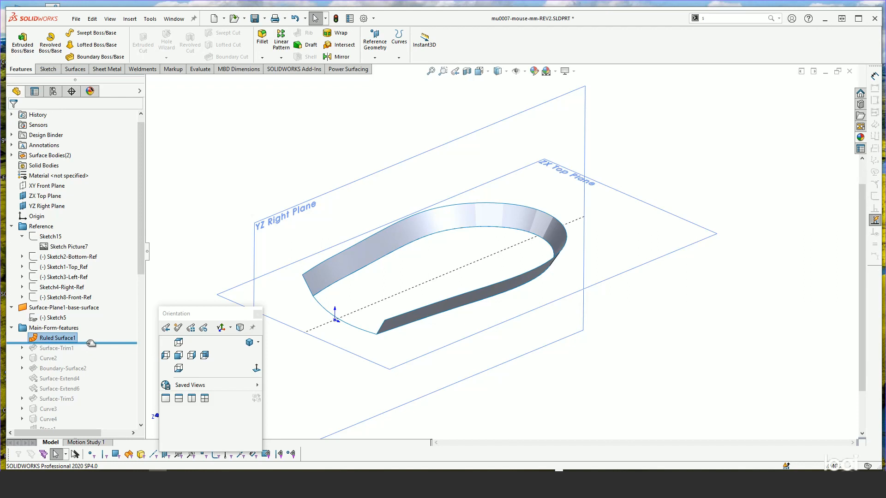
- Roll the model forward past Surface-Trim1 and show Sketch3-Left-Ref in the right view for comparison with the trimmed surface
{"action": "left_click_drag", "start_coordinate": [91, 344], "coordinate": [86, 354]}
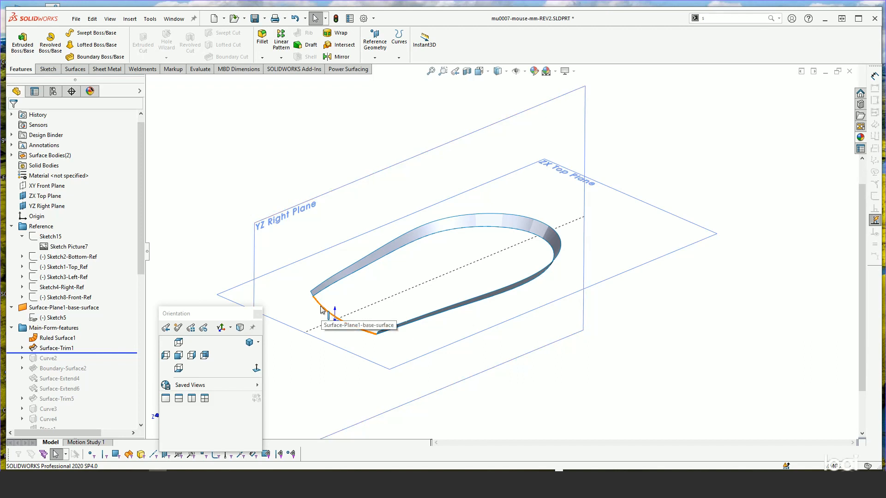
{"action": "left_click", "coordinate": [193, 358]}
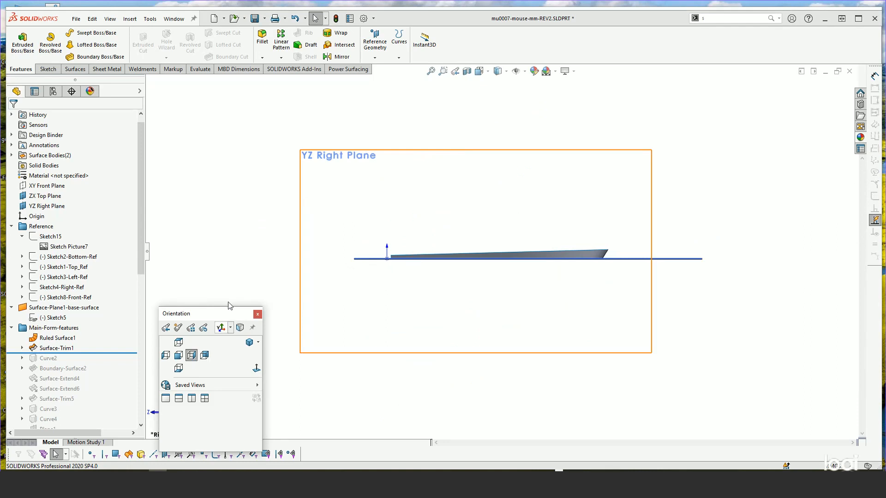
{"action": "left_click", "coordinate": [55, 277]}
{"action": "left_click", "coordinate": [63, 264]}
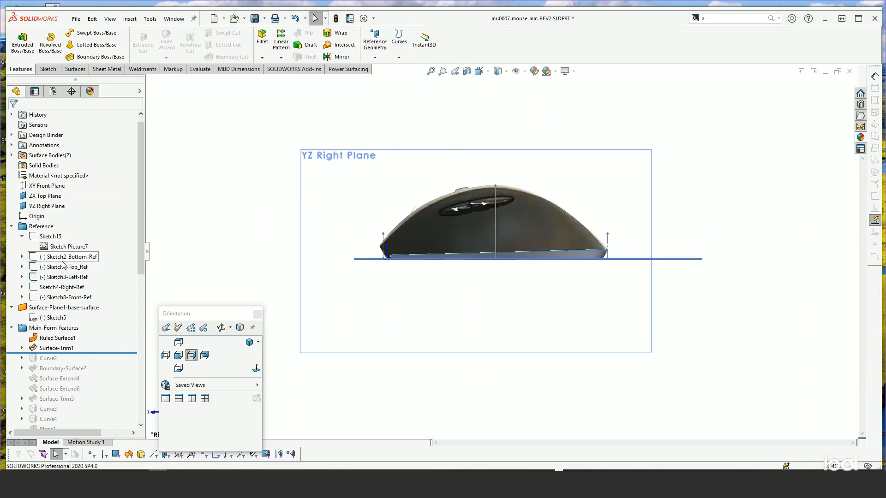
{"action": "scroll", "coordinate": [531, 246], "scroll_direction": "down", "scroll_amount": 1}
{"action": "scroll", "coordinate": [531, 247], "scroll_direction": "down", "scroll_amount": 2}
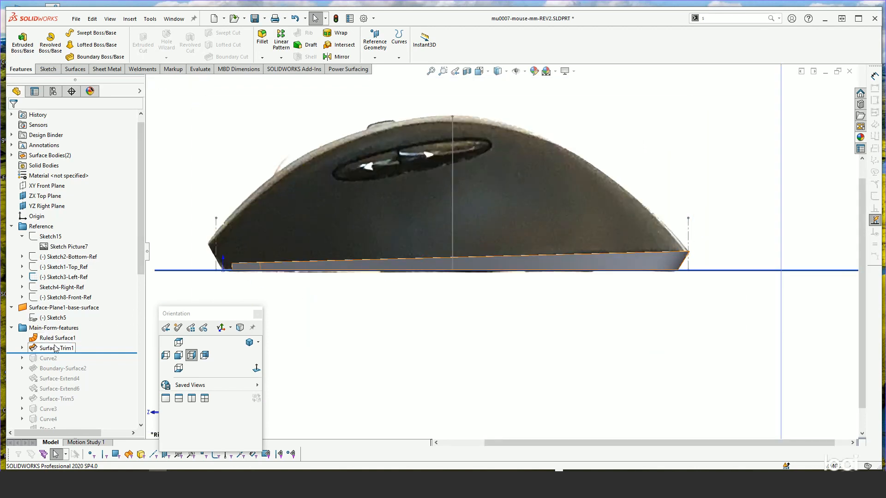
- Open Sketch7 of Surface-Trim1 for editing, examine its sloped trim line against the side reference image, and exit the sketch
{"action": "mouse_move", "coordinate": [62, 349]}
{"action": "left_click", "coordinate": [22, 349]}
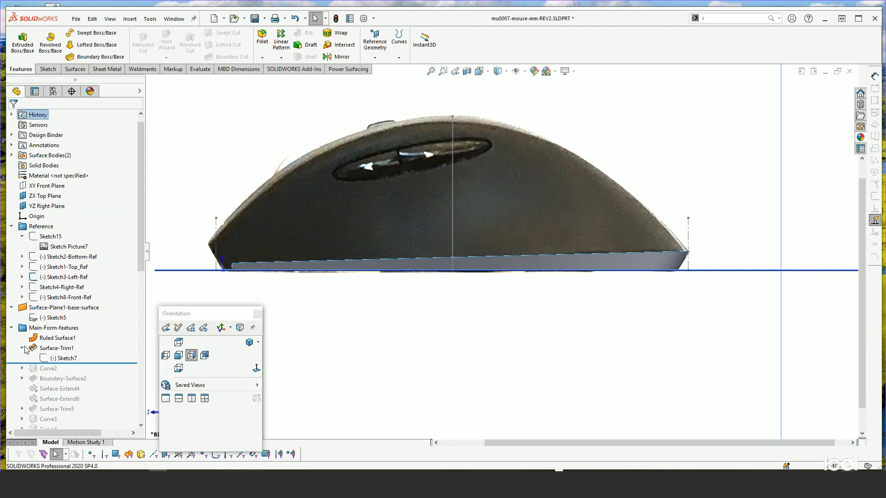
{"action": "left_click", "coordinate": [60, 358]}
{"action": "left_click", "coordinate": [68, 331]}
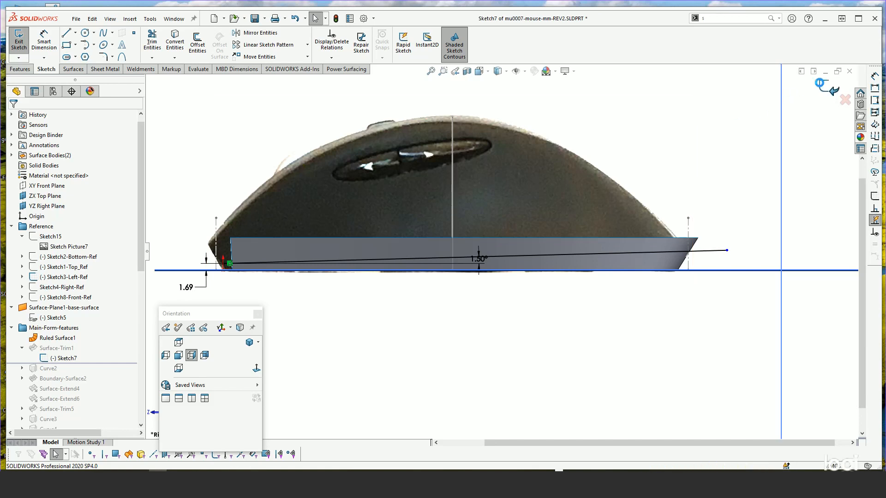
{"action": "left_click", "coordinate": [823, 87]}
- Roll the model forward past Curve2 and examine the front end of the base in 3D
{"action": "middle_click_drag", "start_coordinate": [405, 225], "coordinate": [404, 278]}
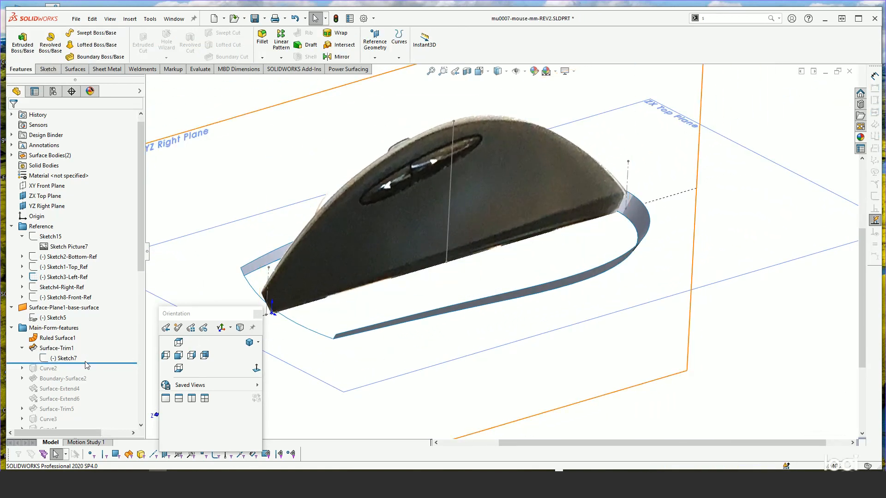
{"action": "mouse_move", "coordinate": [90, 362]}
{"action": "left_mouse_down"}
{"action": "mouse_move", "coordinate": [89, 372]}
{"action": "mouse_move", "coordinate": [55, 372]}
{"action": "left_mouse_up"}
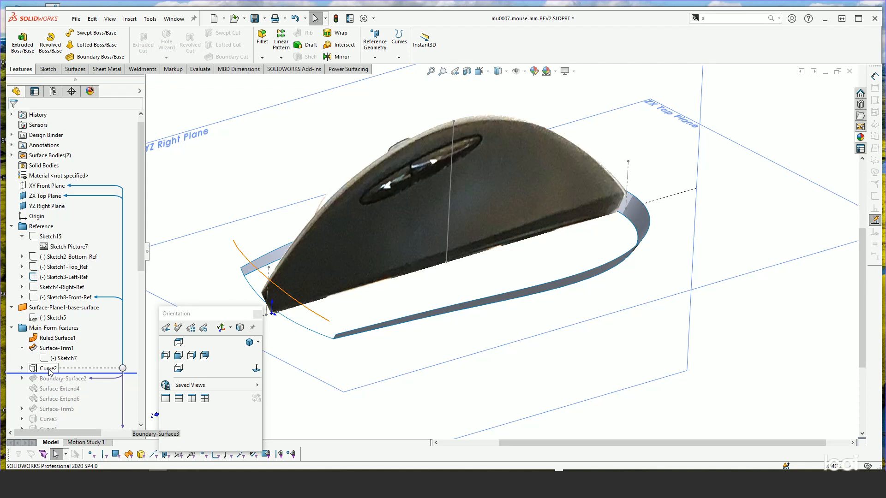
{"action": "scroll", "coordinate": [419, 341], "scroll_direction": "up", "scroll_amount": 2}
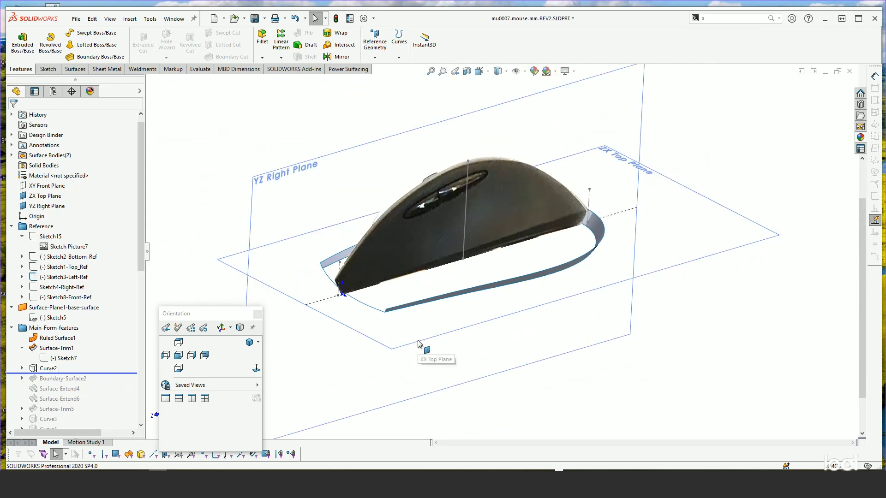
{"action": "scroll", "coordinate": [372, 279], "scroll_direction": "down", "scroll_amount": 2}
{"action": "scroll", "coordinate": [373, 279], "scroll_direction": "down", "scroll_amount": 3}
{"action": "middle_click", "coordinate": [395, 279]}
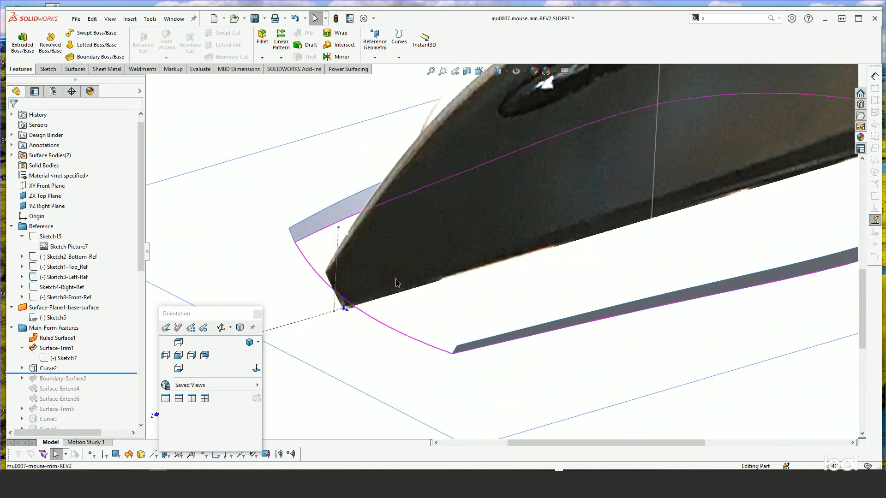
{"action": "mouse_move", "coordinate": [395, 280]}
{"action": "middle_mouse_down"}
{"action": "mouse_move", "coordinate": [389, 257]}
{"action": "mouse_move", "coordinate": [405, 251]}
{"action": "mouse_move", "coordinate": [398, 270]}
{"action": "middle_mouse_up"}
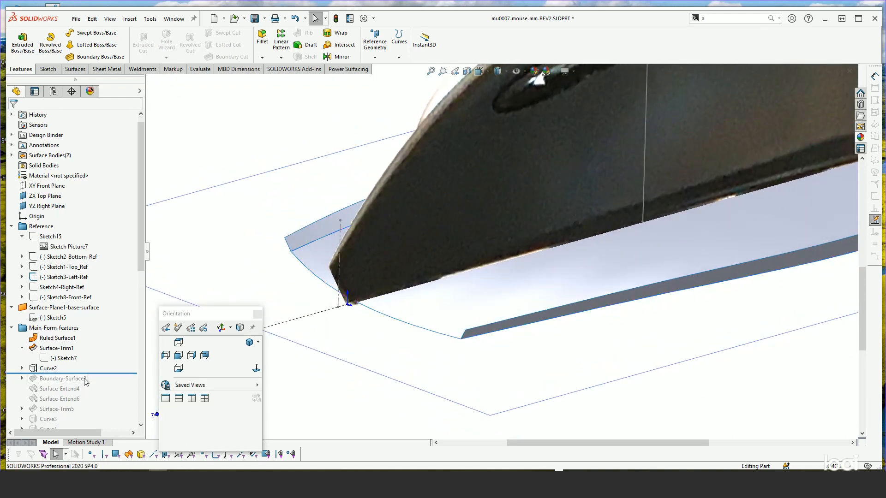
- Show Curve2 in the model and look at its absorbed sketches, Sketch18 and Sketch19
{"action": "right_click", "coordinate": [48, 370]}
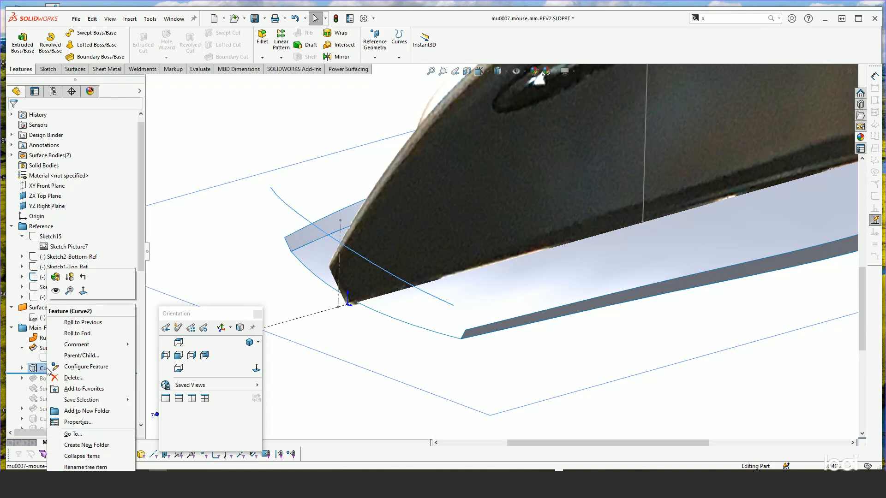
{"action": "left_click", "coordinate": [203, 237]}
{"action": "left_click", "coordinate": [233, 223]}
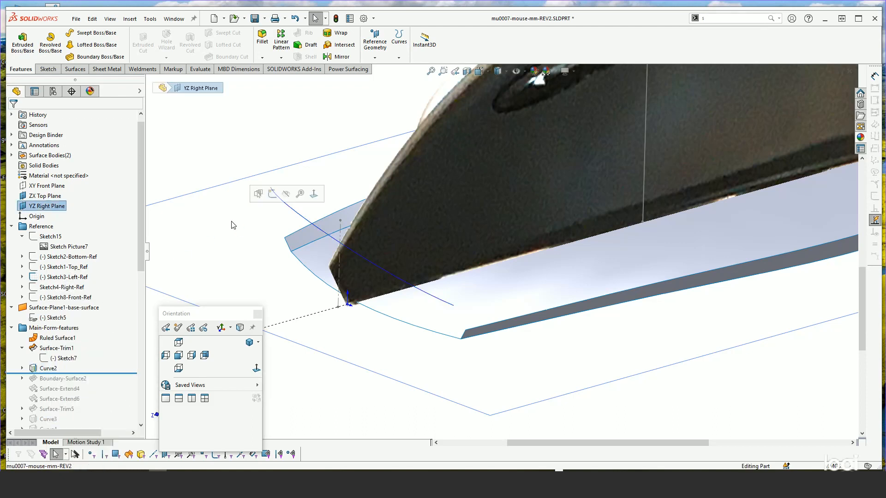
{"action": "left_click", "coordinate": [23, 369]}
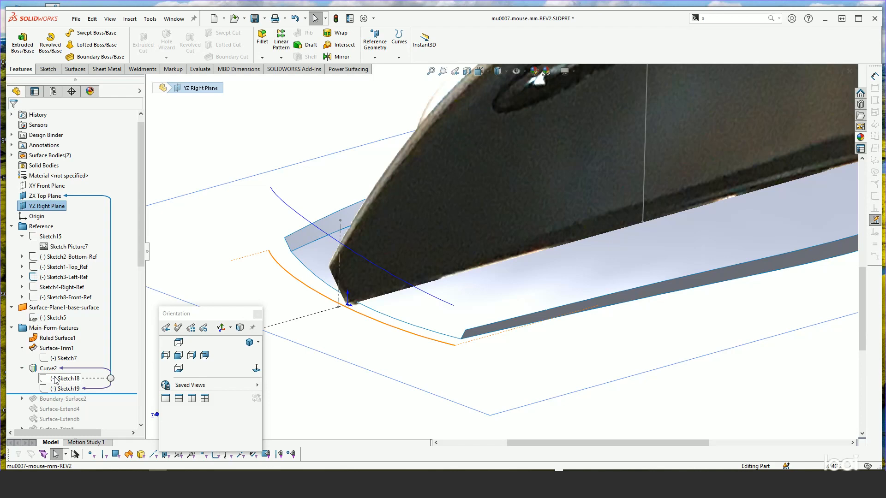
{"action": "left_click", "coordinate": [55, 379]}
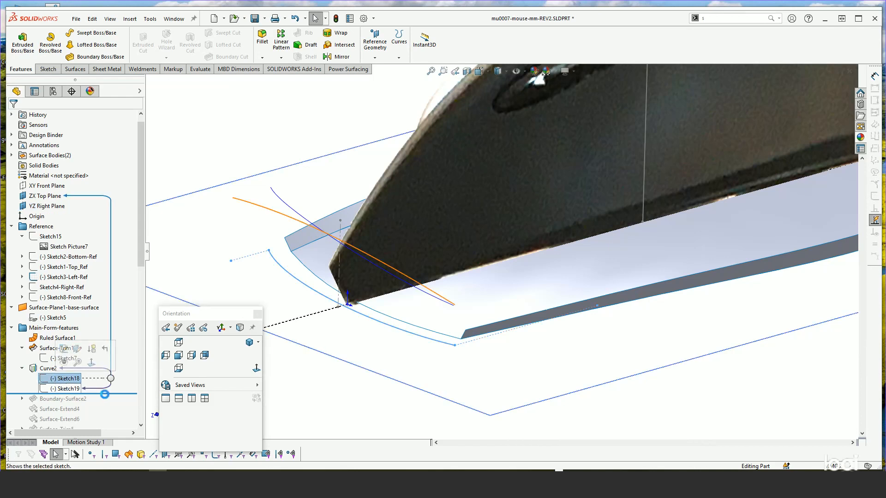
{"action": "left_click", "coordinate": [317, 377]}
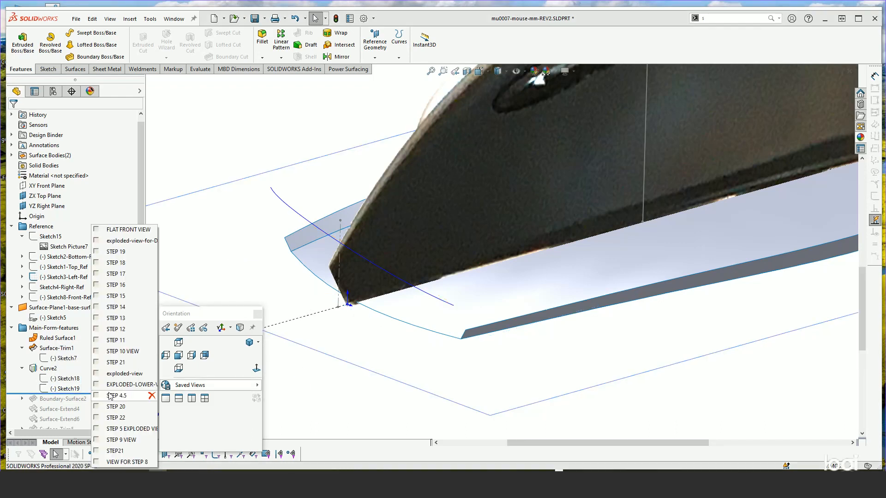
- Roll back before Curve2 to temporarily unabsorb Sketch18 and Sketch19, roll forward past both sketches, and show them
{"action": "left_click_drag", "start_coordinate": [87, 394], "coordinate": [87, 375]}
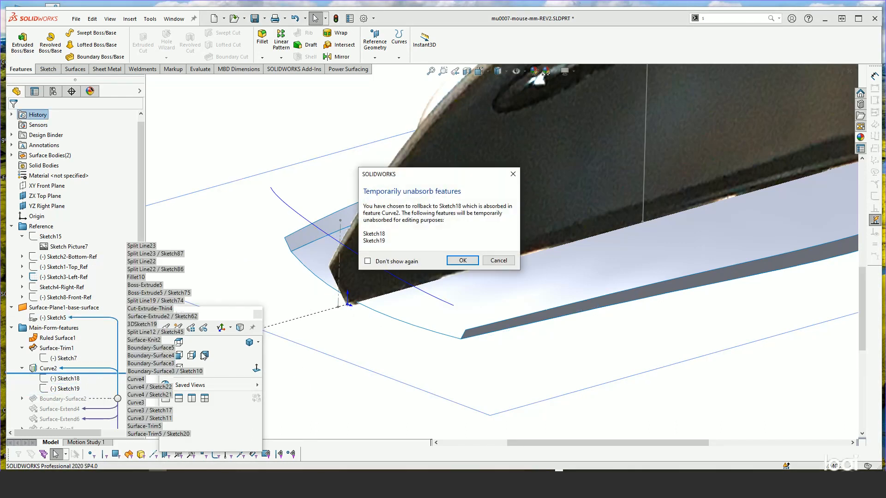
{"action": "left_click", "coordinate": [463, 261]}
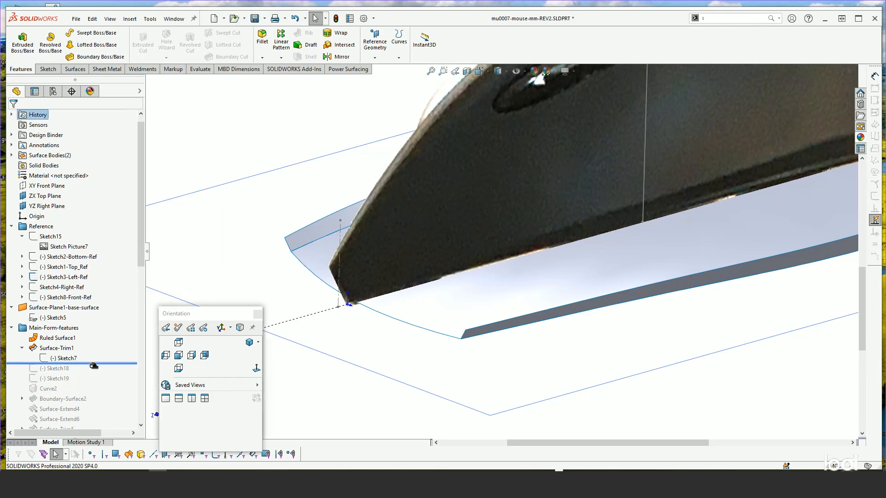
{"action": "left_click_drag", "start_coordinate": [91, 365], "coordinate": [91, 382]}
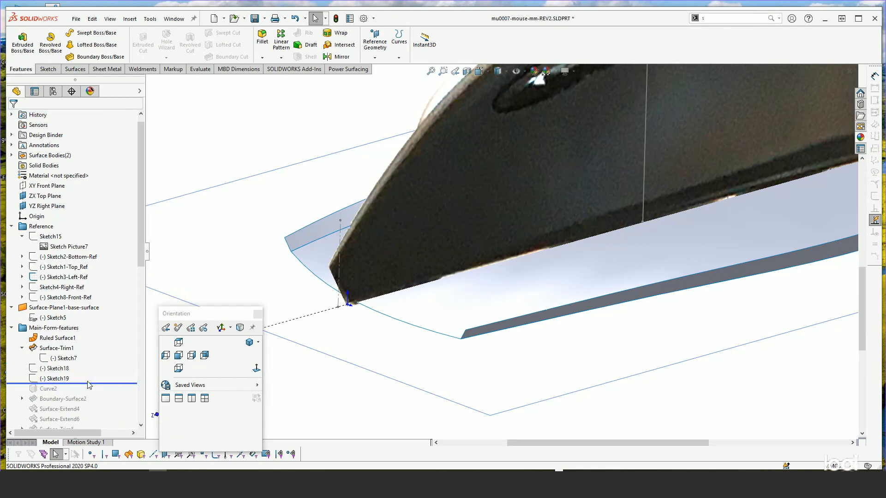
{"action": "left_click", "coordinate": [60, 378]}
{"action": "left_click", "coordinate": [57, 368], "text": "ctrl"}
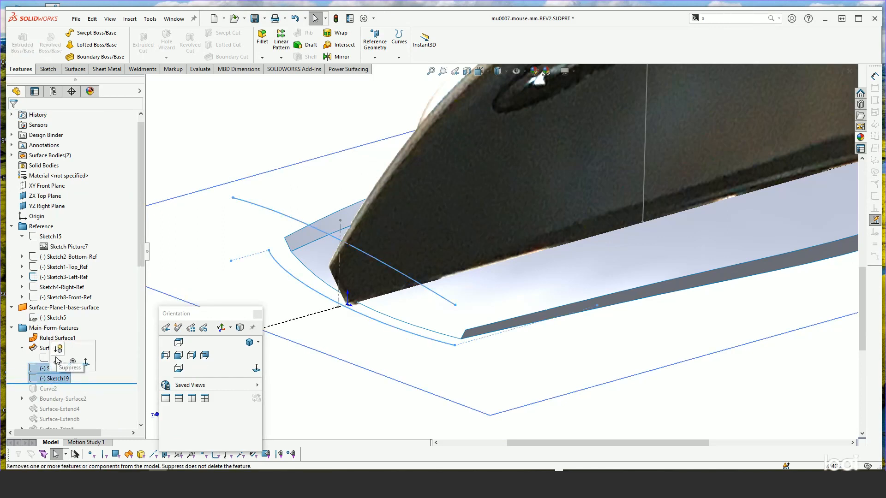
- Show Sketch2-Bottom-Ref in the top view, focused on the front edge of the base
{"action": "left_click", "coordinate": [178, 342]}
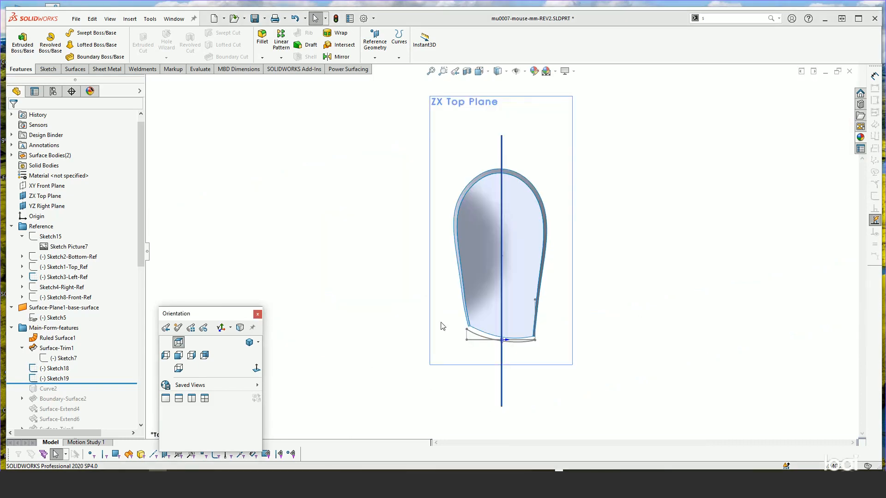
{"action": "scroll", "coordinate": [443, 326], "scroll_direction": "down", "scroll_amount": 6}
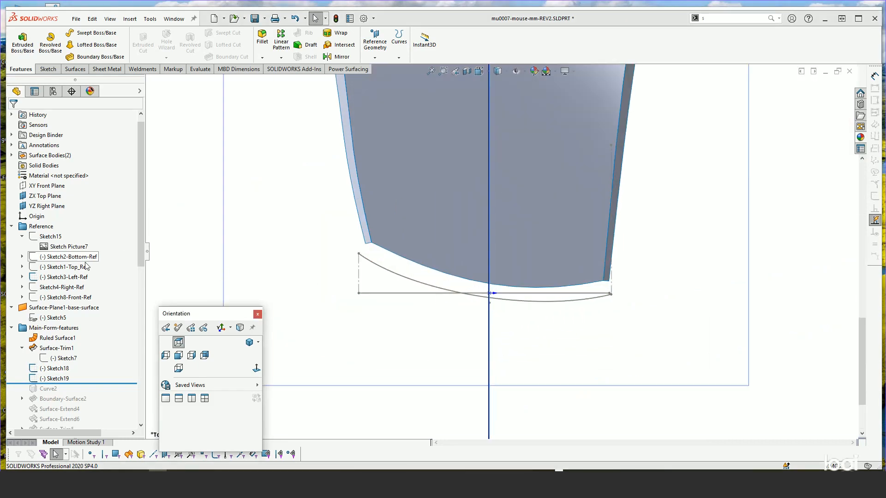
{"action": "mouse_move", "coordinate": [70, 271]}
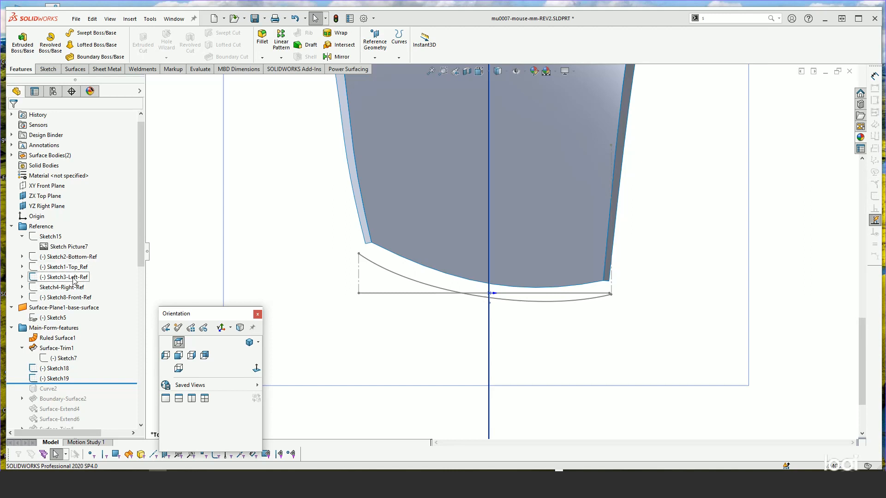
{"action": "left_click", "coordinate": [70, 258]}
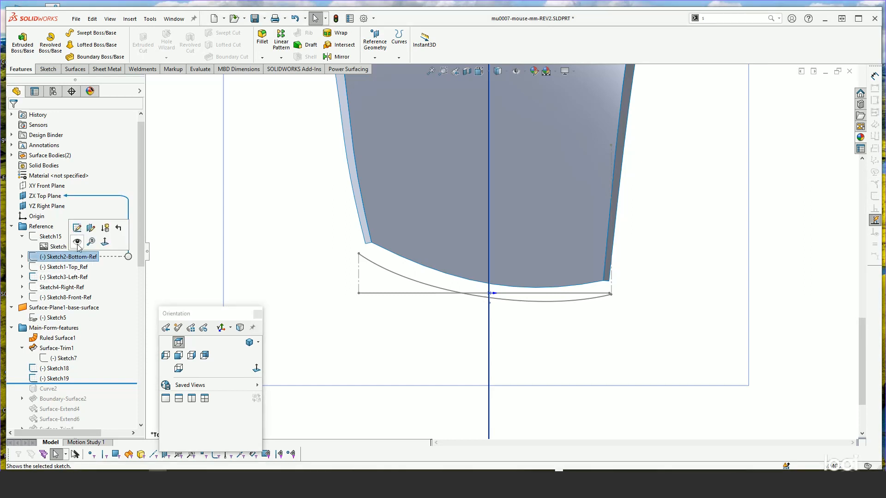
{"action": "left_click", "coordinate": [77, 241]}
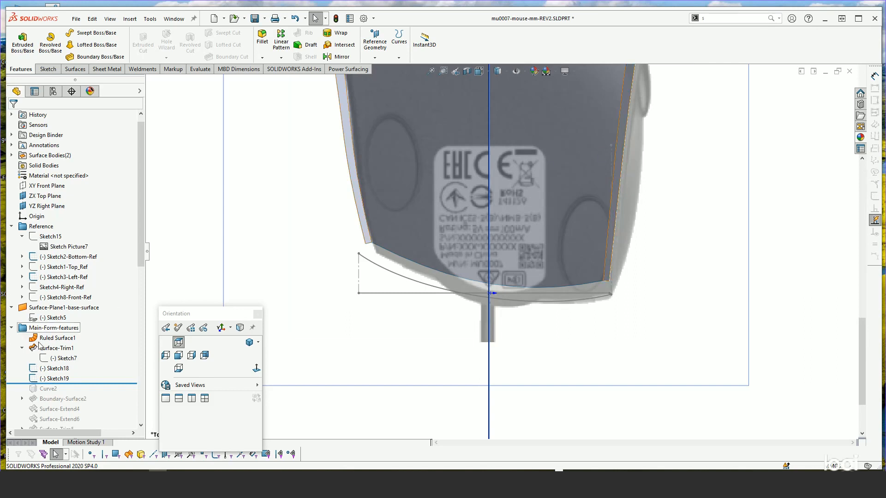
- Open Sketch18 for editing, examine how its spline follows the front edge in the bottom reference image, and exit the sketch
{"action": "left_click", "coordinate": [59, 369]}
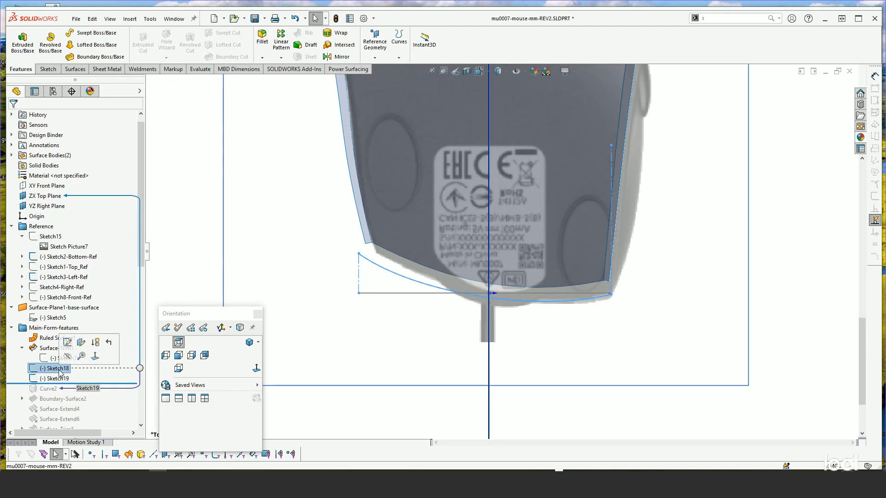
{"action": "left_click", "coordinate": [67, 342]}
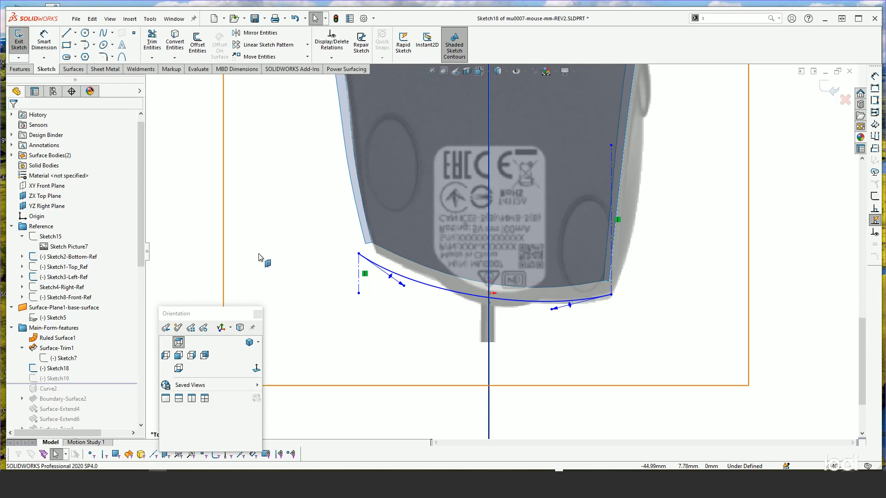
{"action": "left_click", "coordinate": [830, 88]}
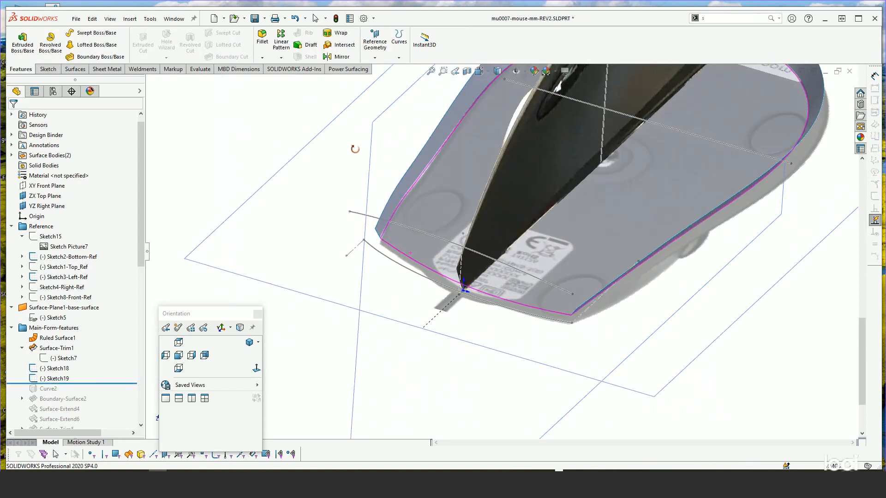
- Open Sketch19 for editing in the front view and show Sketch8-Front-Ref to compare its spline with the front image
{"action": "left_click", "coordinate": [54, 379]}
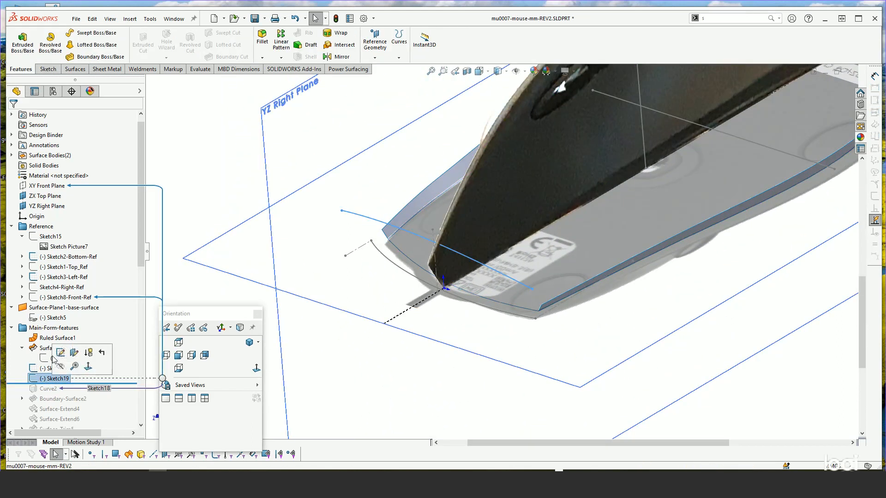
{"action": "left_click", "coordinate": [59, 357]}
{"action": "left_click", "coordinate": [178, 355]}
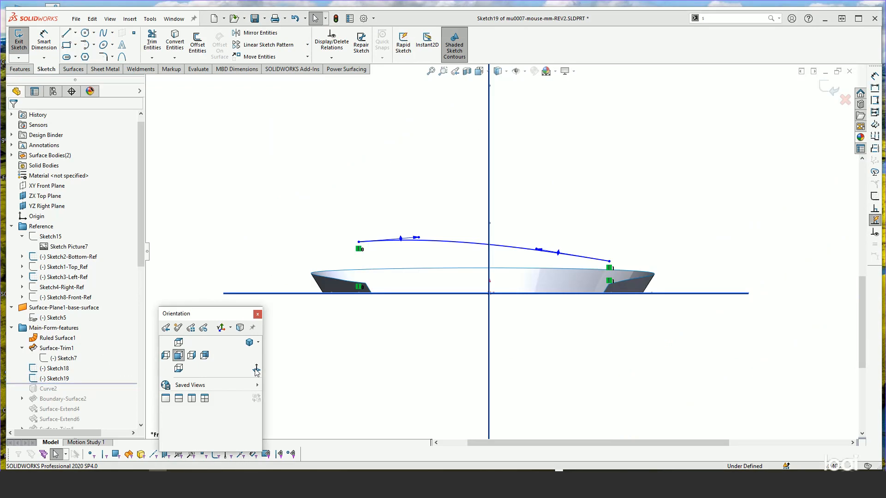
{"action": "left_click", "coordinate": [68, 297]}
{"action": "left_click", "coordinate": [75, 286]}
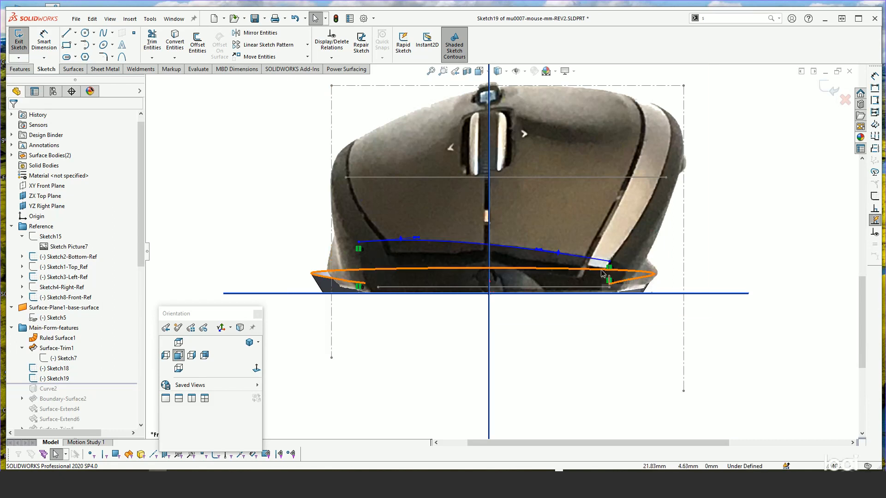
{"action": "middle_click_drag", "start_coordinate": [601, 270], "coordinate": [555, 320]}
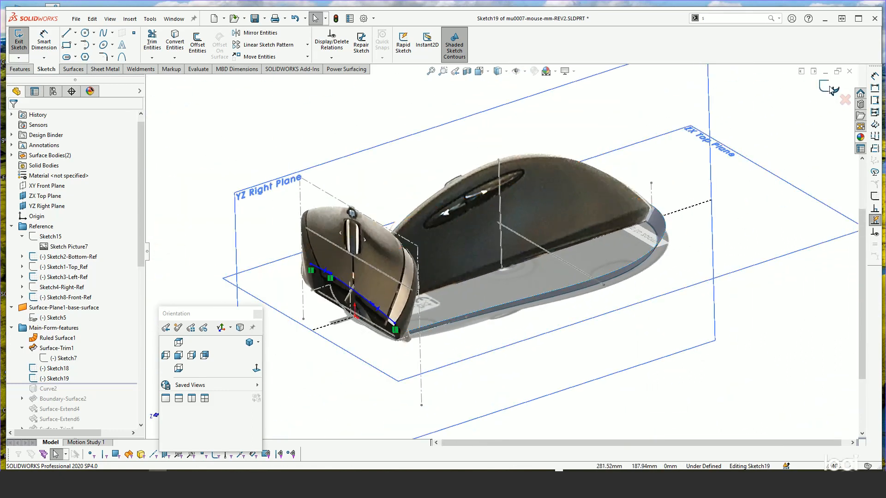
- Exit Sketch19, roll forward past Curve2, and select the resulting projected curve
{"action": "left_click", "coordinate": [831, 89]}
{"action": "scroll", "coordinate": [323, 300], "scroll_direction": "down", "scroll_amount": 5}
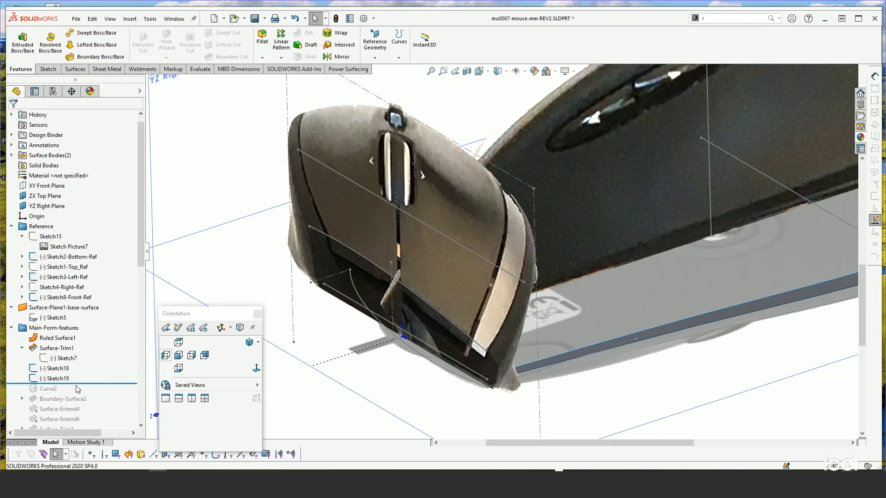
{"action": "mouse_move", "coordinate": [76, 384]}
{"action": "left_mouse_down"}
{"action": "mouse_move", "coordinate": [72, 396]}
{"action": "mouse_move", "coordinate": [78, 394]}
{"action": "left_mouse_up"}
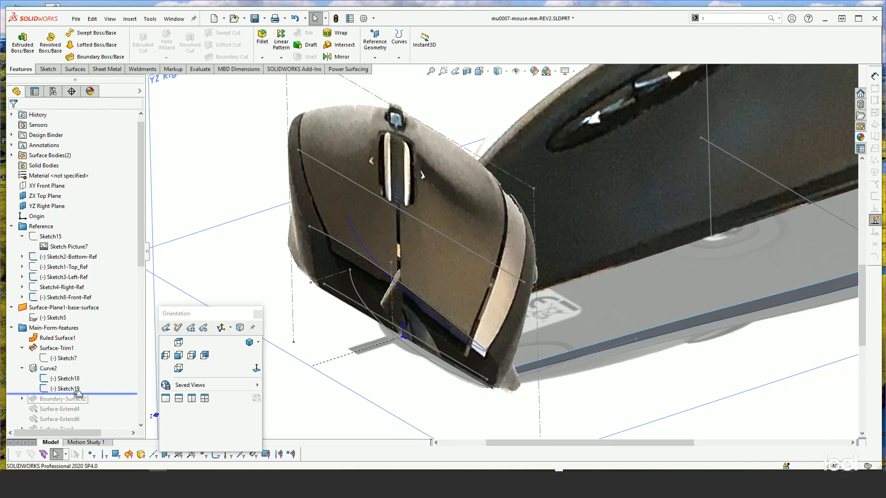
{"action": "left_click", "coordinate": [361, 241]}
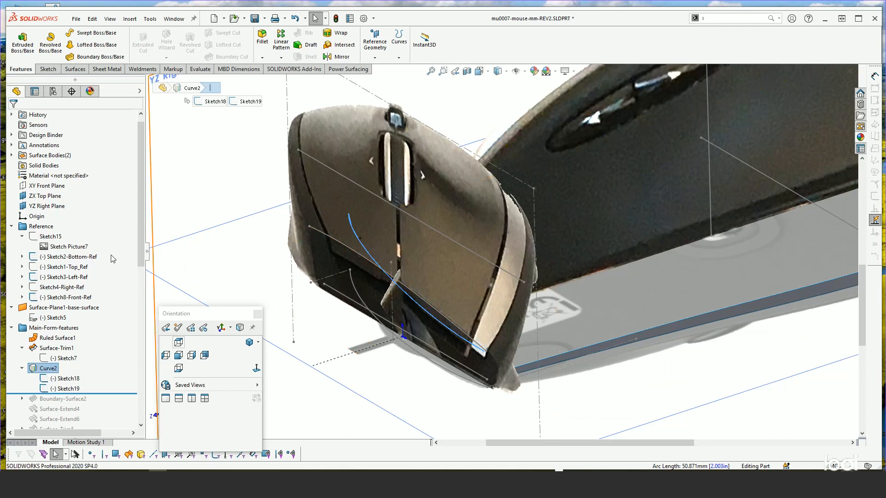
- Hide the reference sketches Sketch2-Bottom-Ref, Sketch3-Left-Ref and Sketch8-Front-Ref together
{"action": "left_click", "coordinate": [50, 256]}
{"action": "left_click", "coordinate": [51, 277], "text": "ctrl"}
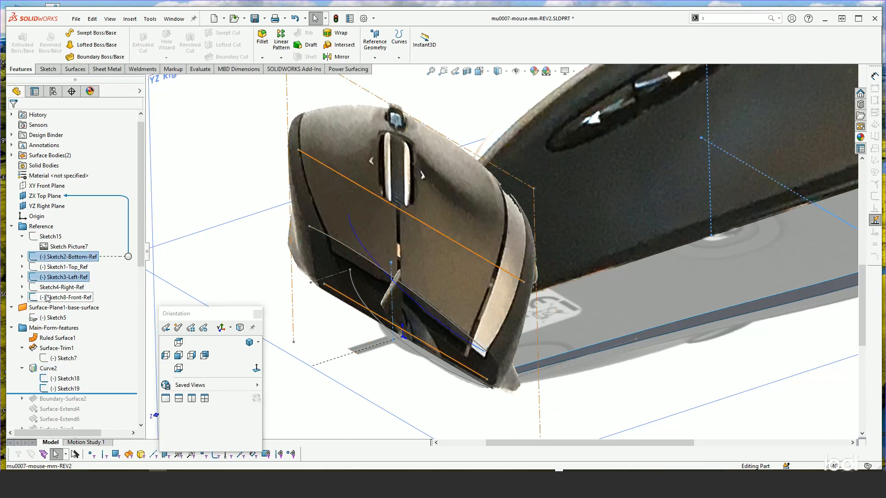
{"action": "left_click", "coordinate": [48, 297], "text": "ctrl"}
{"action": "left_click", "coordinate": [55, 281]}
{"action": "left_click", "coordinate": [280, 256]}
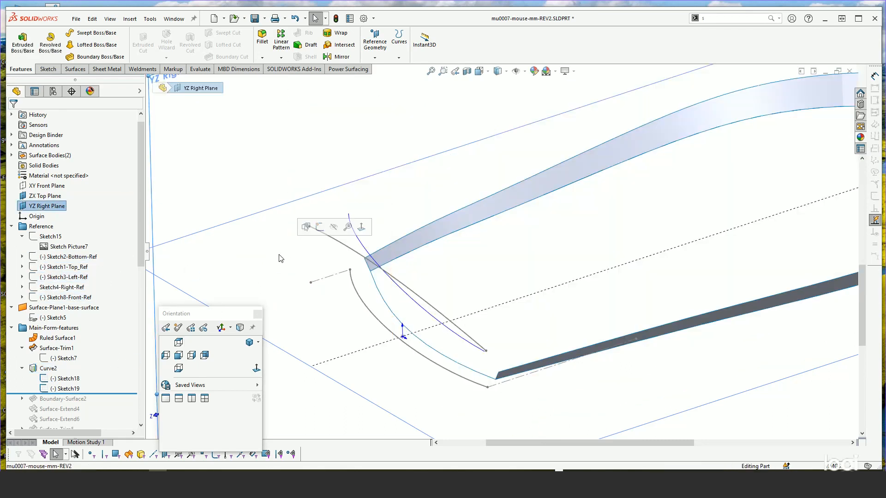
- Roll forward past Boundary-Surface2 and view the front surface it builds above the base edge
{"action": "scroll", "coordinate": [134, 300], "scroll_direction": "down", "scroll_amount": 4}
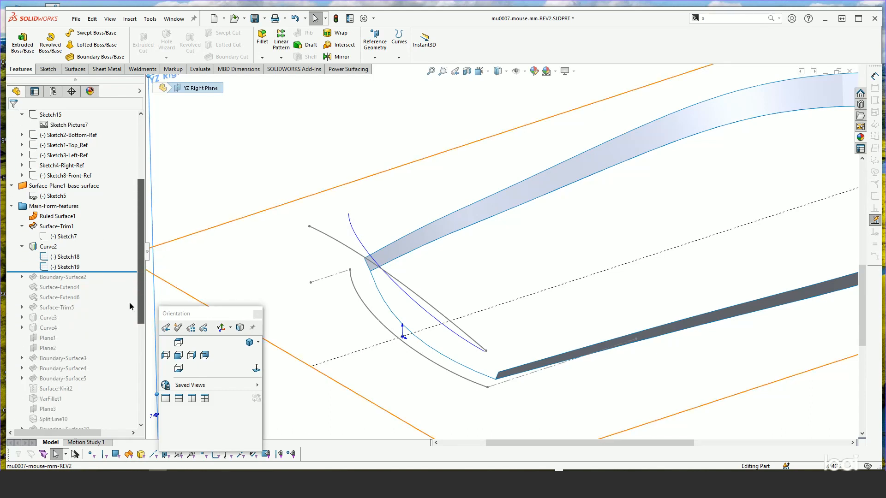
{"action": "left_click_drag", "start_coordinate": [111, 272], "coordinate": [98, 282]}
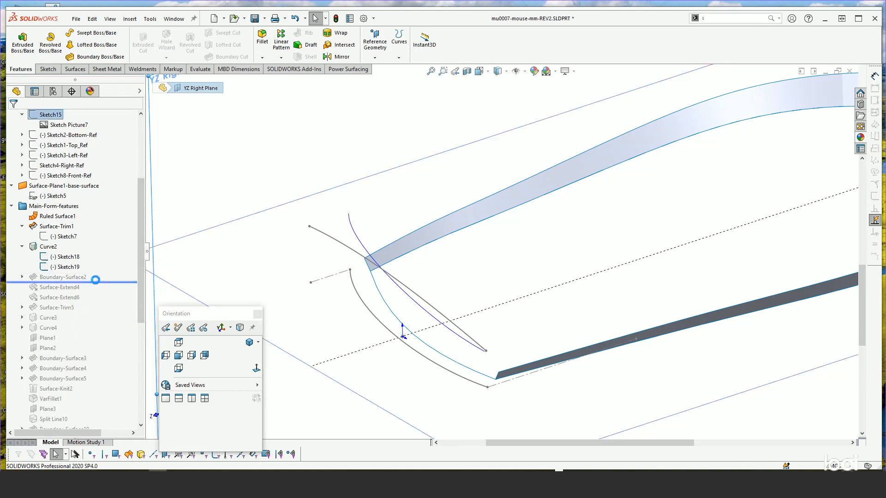
{"action": "middle_click_drag", "start_coordinate": [406, 306], "coordinate": [439, 328]}
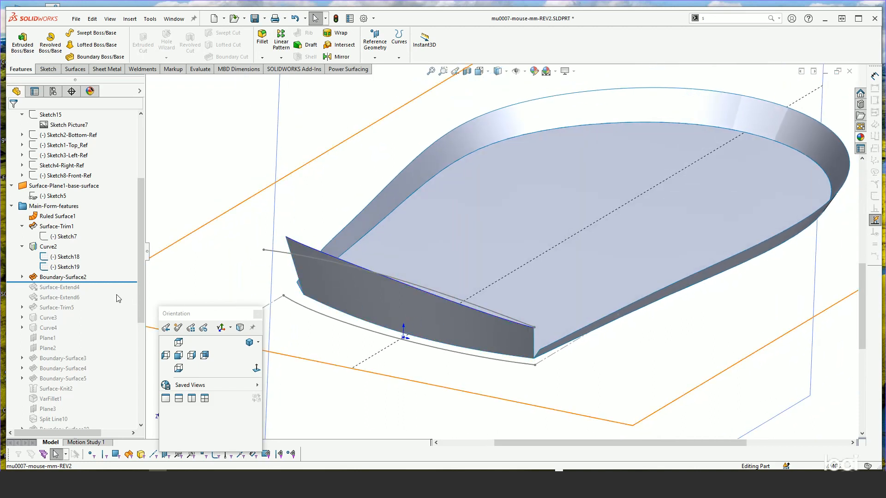
- Roll forward one feature at a time past Surface-Extend4, Surface-Extend6 and Surface-Trim5
{"action": "left_click_drag", "start_coordinate": [91, 282], "coordinate": [88, 290]}
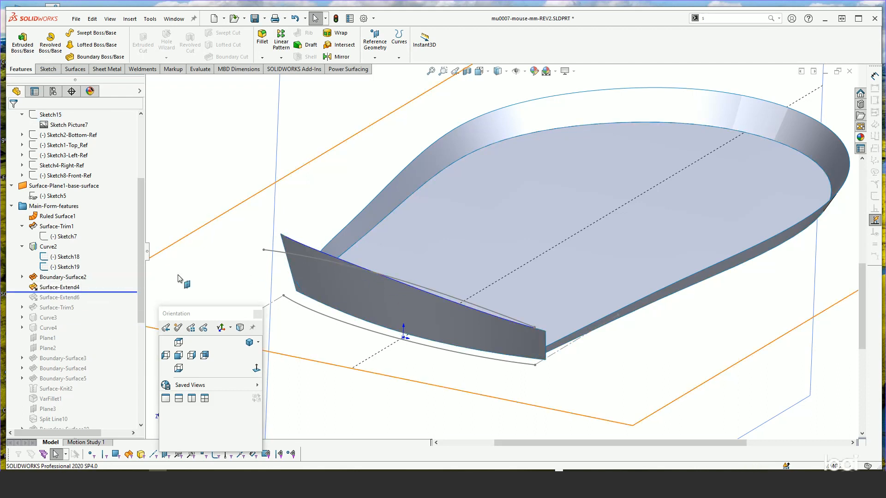
{"action": "left_click_drag", "start_coordinate": [99, 291], "coordinate": [93, 301]}
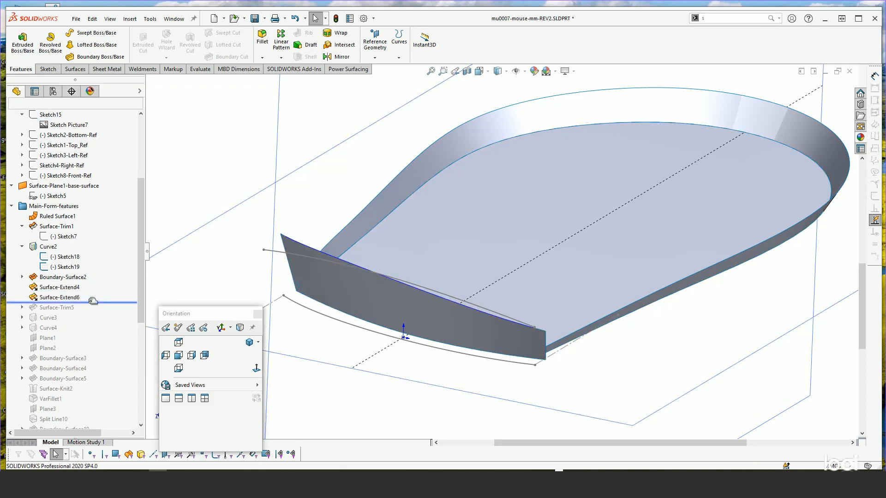
{"action": "left_click", "coordinate": [59, 297]}
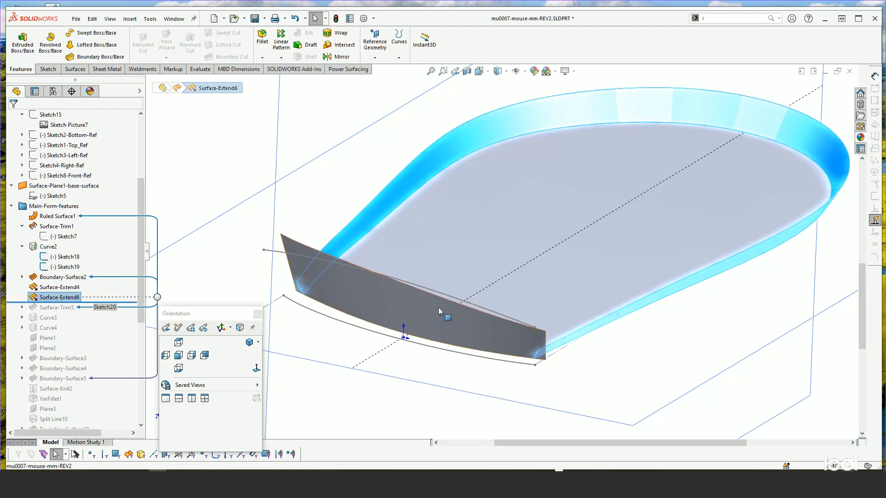
{"action": "left_click_drag", "start_coordinate": [91, 303], "coordinate": [88, 306]}
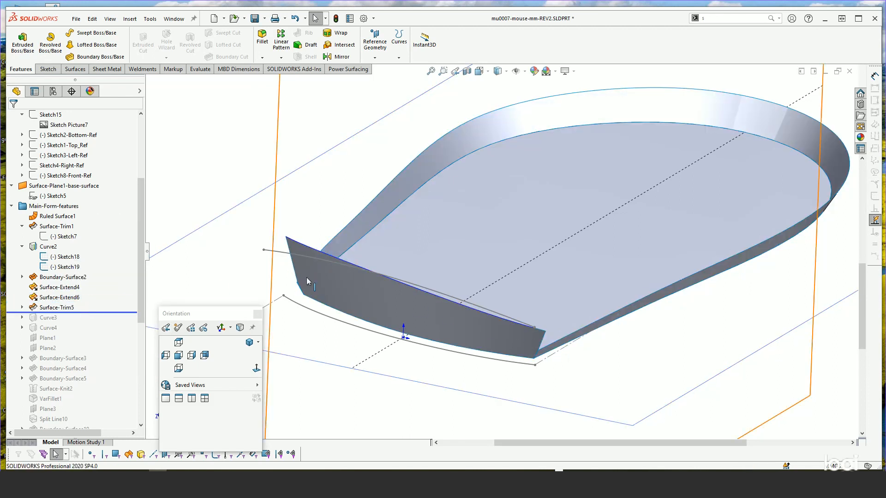
- Examine the trimmed corner where the front boundary surface meets the side wall, close up and from several angles
{"action": "middle_click_drag", "start_coordinate": [347, 283], "coordinate": [443, 299]}
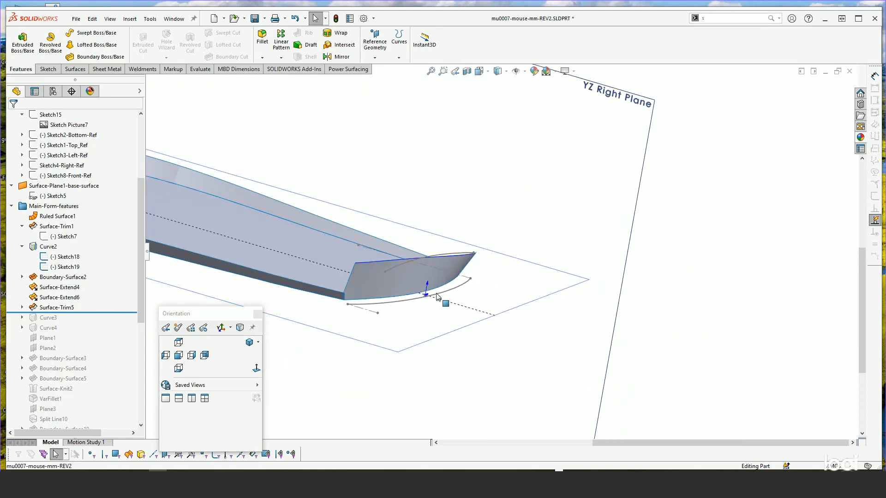
{"action": "scroll", "coordinate": [370, 289], "scroll_direction": "down", "scroll_amount": 10}
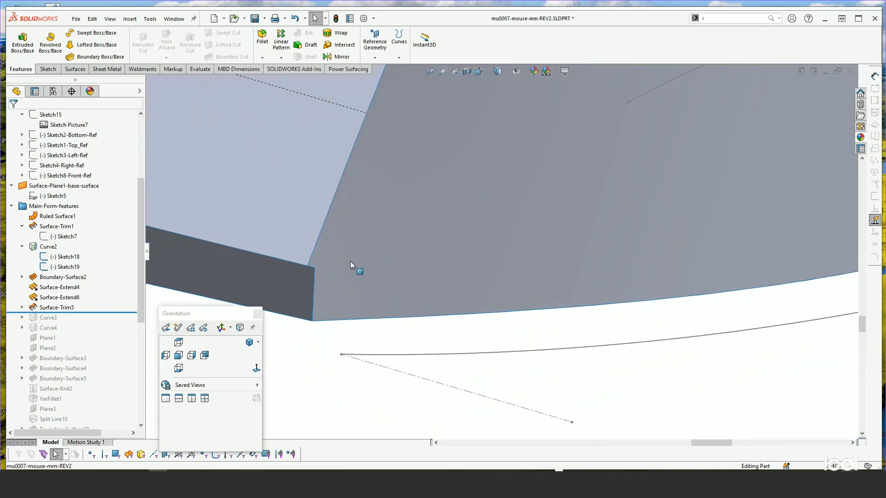
{"action": "left_click", "coordinate": [381, 265]}
{"action": "key", "text": "z"}
{"action": "key", "text": "z"}
{"action": "key", "text": "z"}
{"action": "key", "text": "z"}
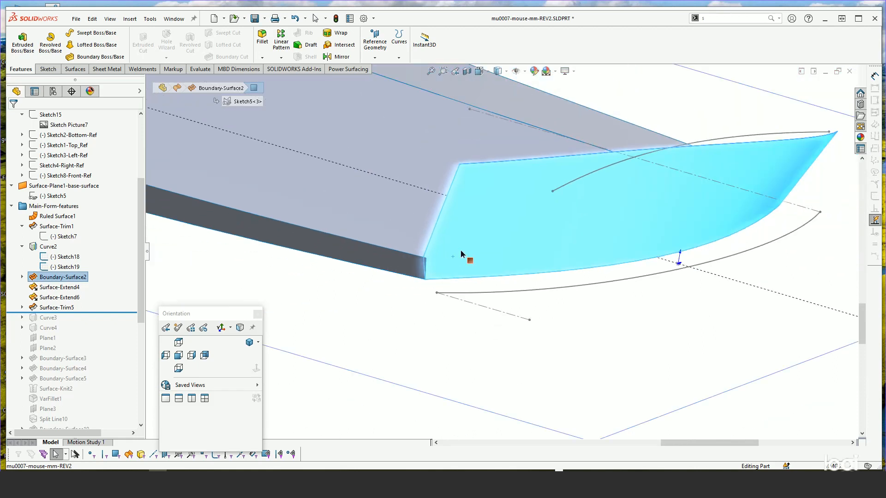
{"action": "scroll", "coordinate": [438, 268], "scroll_direction": "down", "scroll_amount": 5}
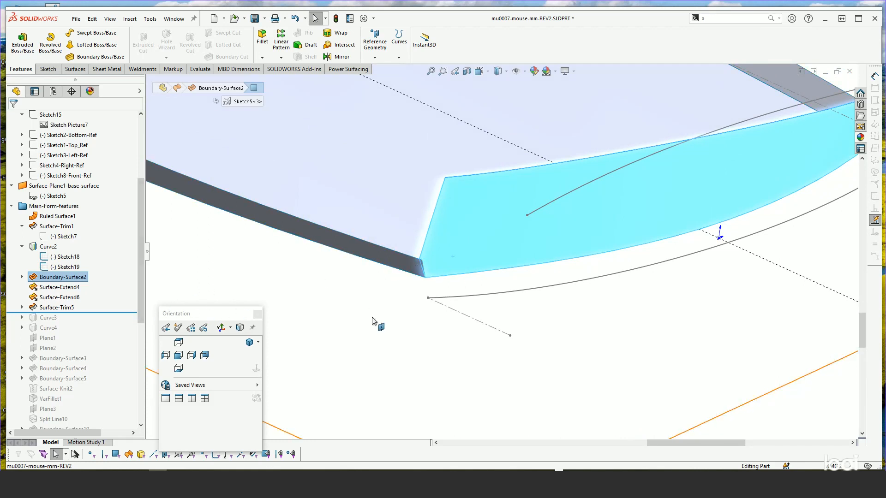
{"action": "middle_click_drag", "start_coordinate": [373, 320], "coordinate": [377, 271]}
{"action": "scroll", "coordinate": [377, 271], "scroll_direction": "up", "scroll_amount": 1}
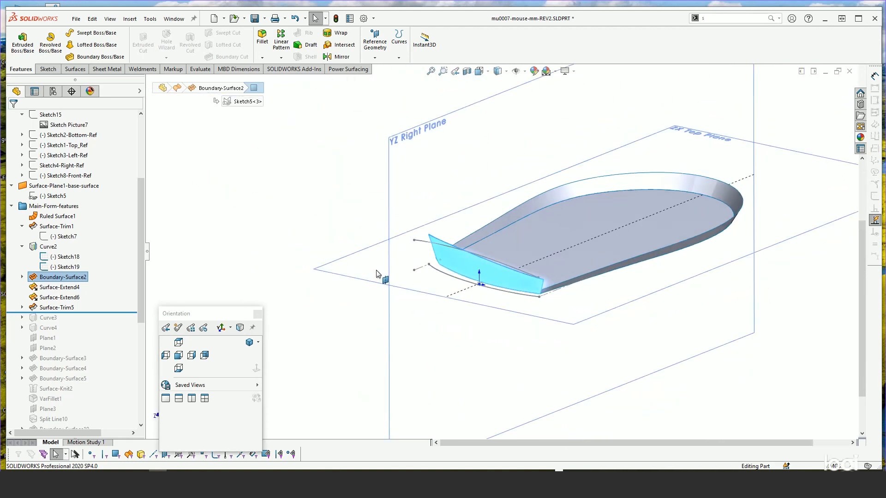
{"action": "scroll", "coordinate": [612, 250], "scroll_direction": "down", "scroll_amount": 3}
{"action": "middle_click_drag", "start_coordinate": [592, 256], "coordinate": [591, 271]}
{"action": "key", "text": "Escape"}
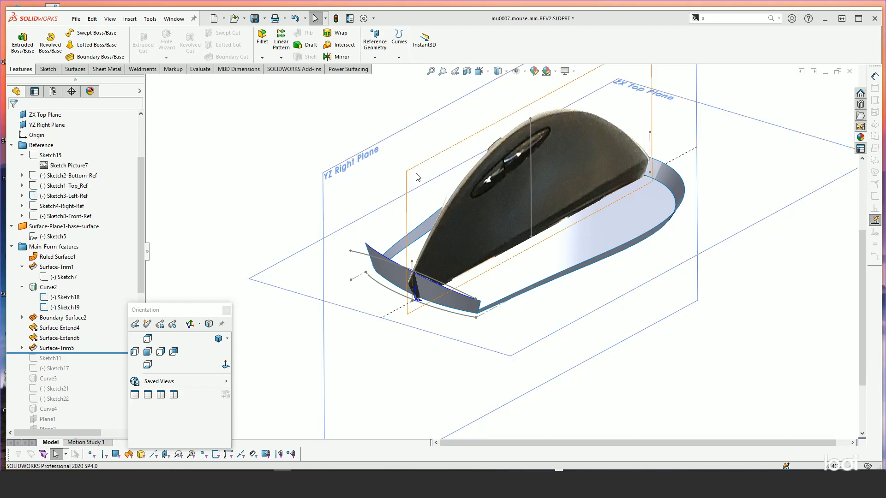
- Show Sketch4-Right-Ref and switch to the left view
{"action": "left_click", "coordinate": [65, 210]}
{"action": "left_click", "coordinate": [74, 195]}
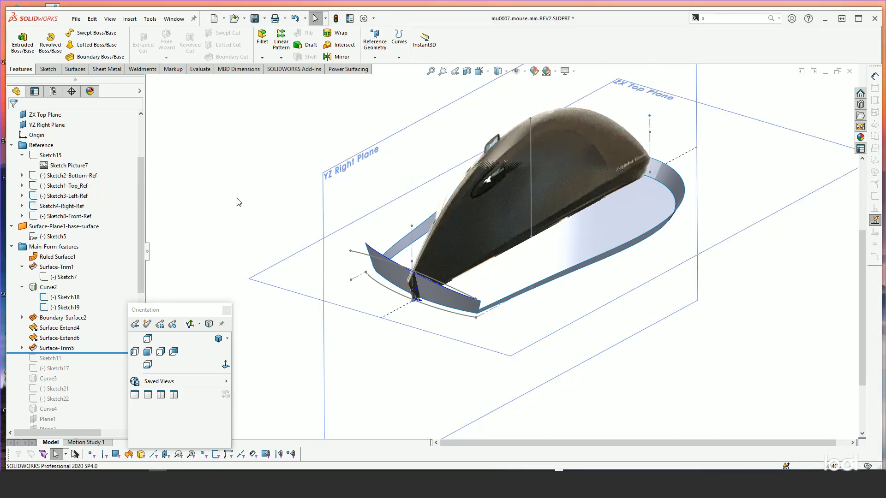
{"action": "left_click", "coordinate": [135, 352]}
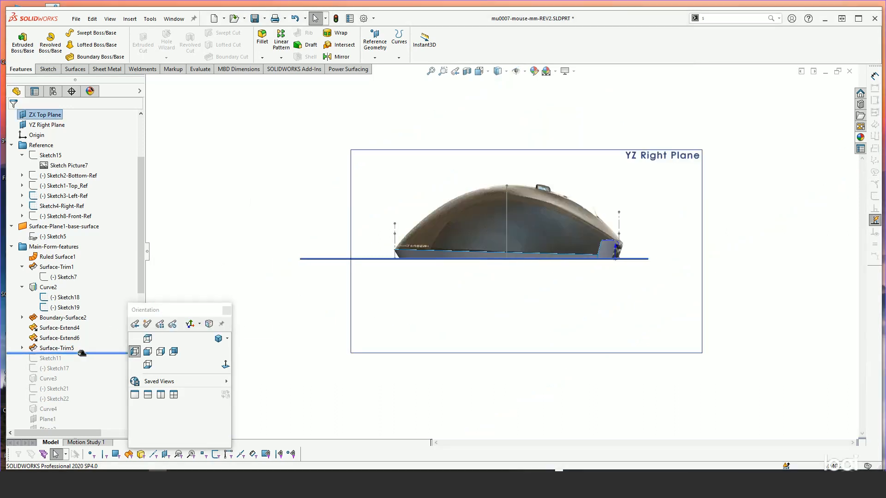
- Roll forward past Sketch11 and open it for editing to examine its spline against the side reference image
{"action": "left_click_drag", "start_coordinate": [82, 354], "coordinate": [76, 367]}
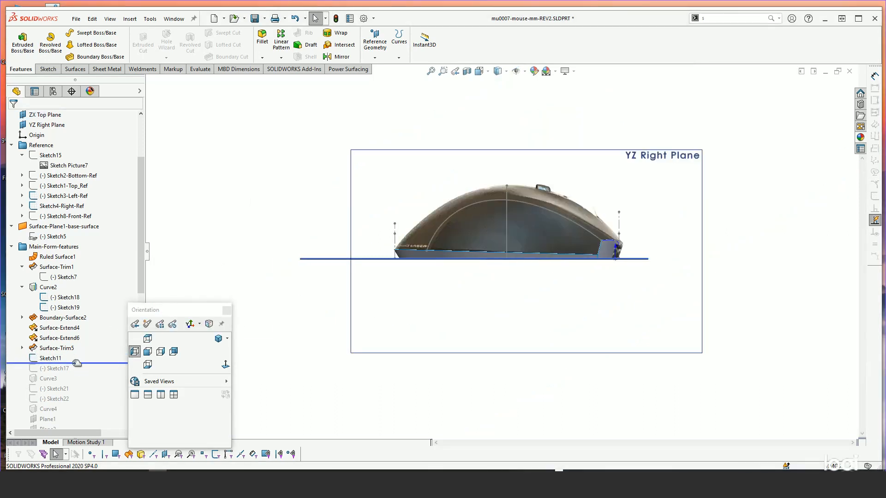
{"action": "left_click", "coordinate": [51, 359]}
{"action": "left_click", "coordinate": [63, 333]}
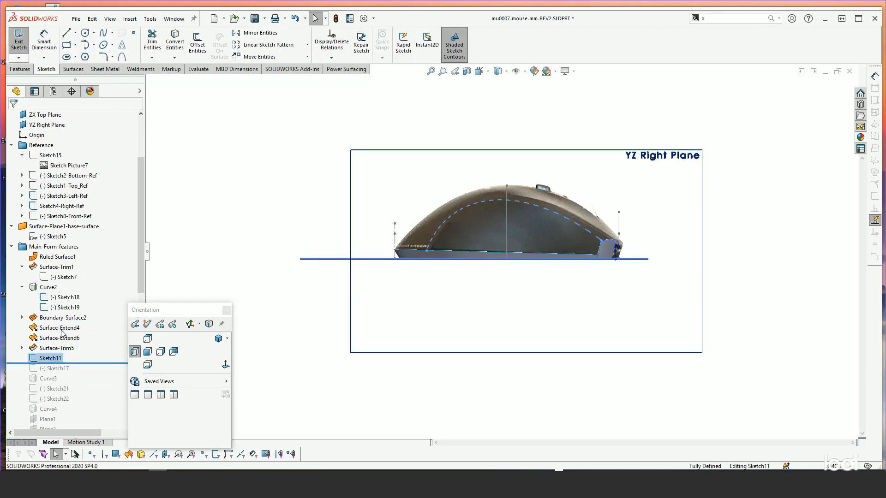
{"action": "scroll", "coordinate": [526, 220], "scroll_direction": "down", "scroll_amount": 4}
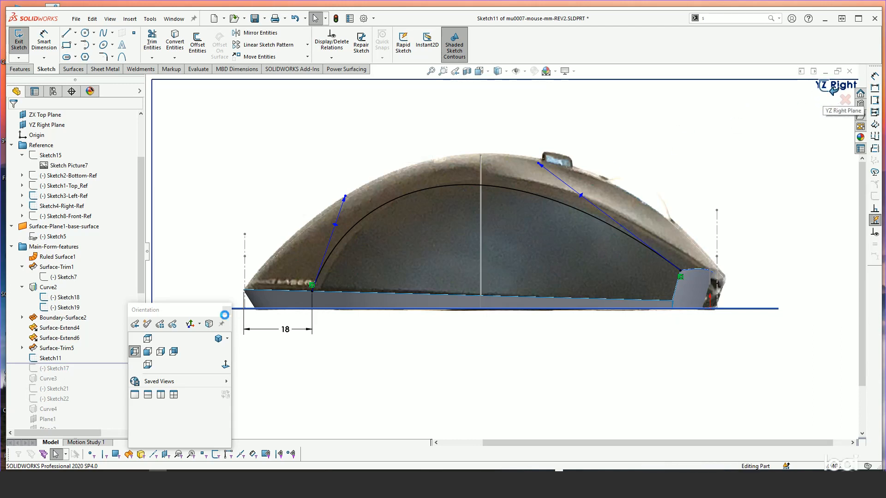
- Switch to the top view and show Sketch1-Top_Ref
{"action": "left_click", "coordinate": [148, 339]}
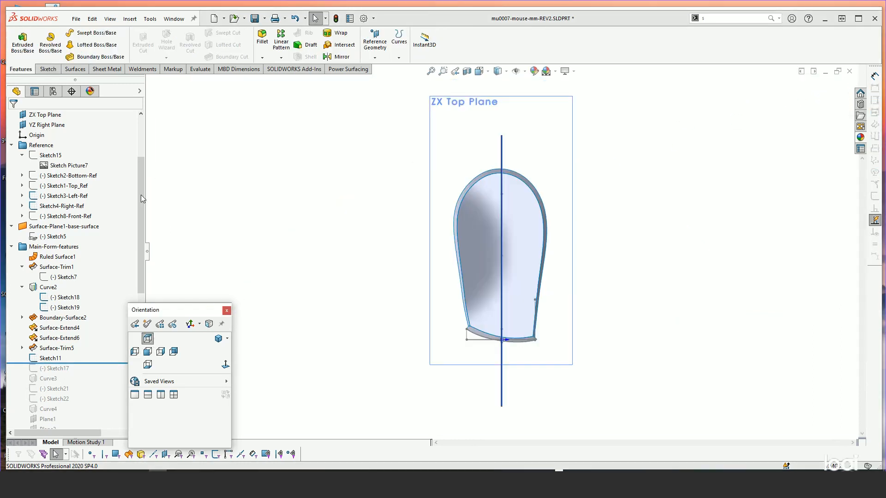
{"action": "left_click", "coordinate": [64, 186]}
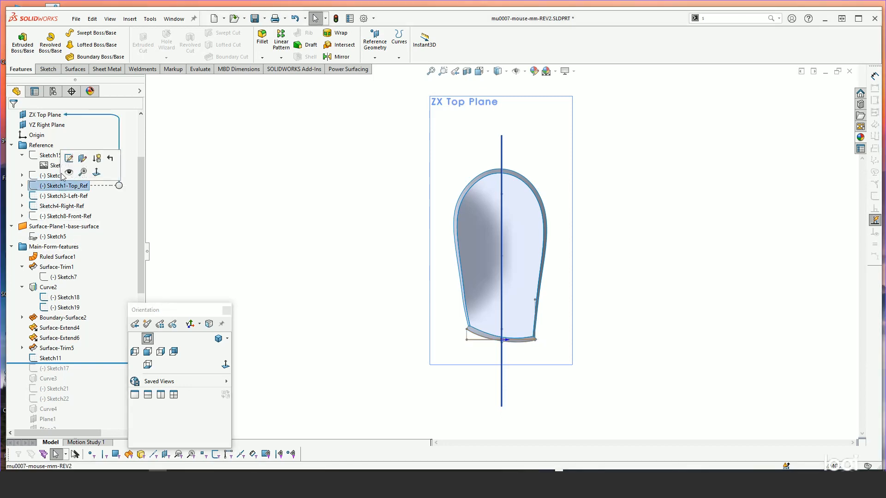
{"action": "left_click", "coordinate": [69, 172]}
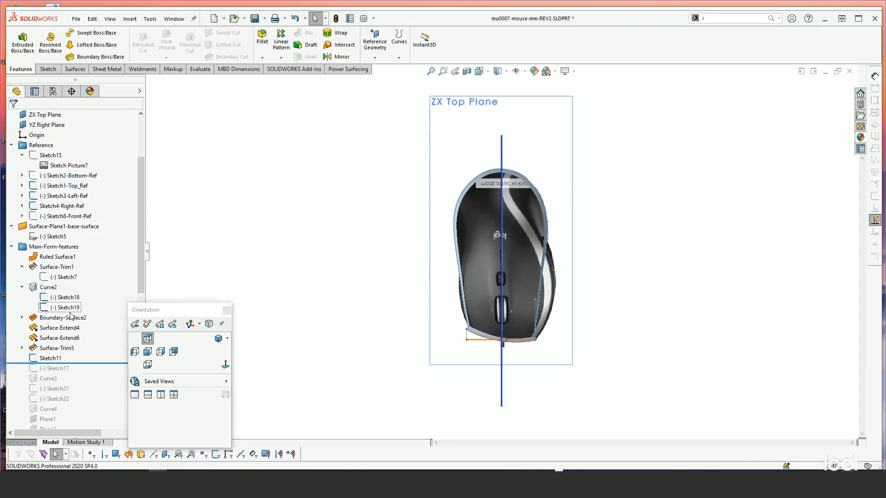
- Roll forward past Sketch17, open it for editing to compare its spline with the top reference image, and exit the sketch
{"action": "left_click_drag", "start_coordinate": [87, 363], "coordinate": [60, 371]}
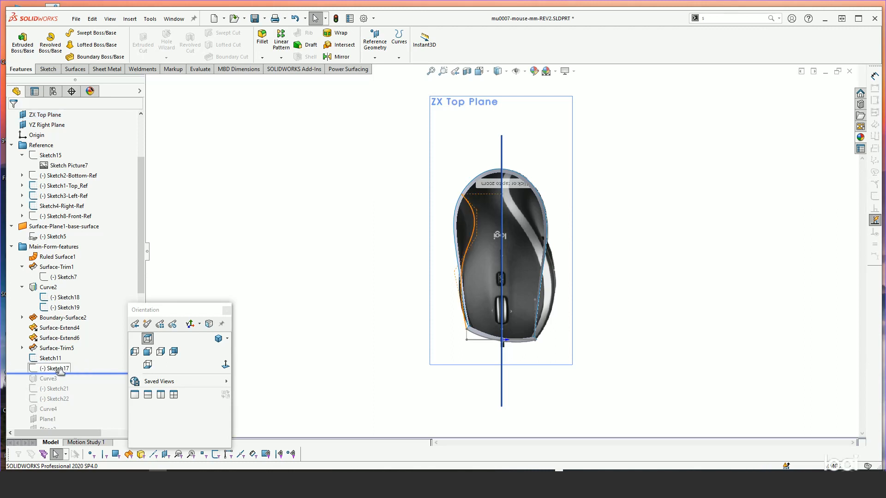
{"action": "right_click", "coordinate": [60, 369]}
{"action": "left_click", "coordinate": [70, 288]}
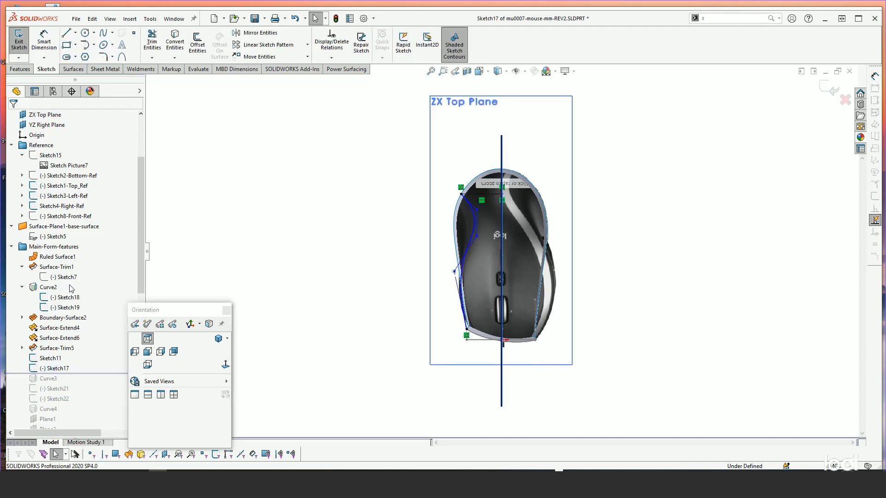
{"action": "scroll", "coordinate": [476, 273], "scroll_direction": "down", "scroll_amount": 4}
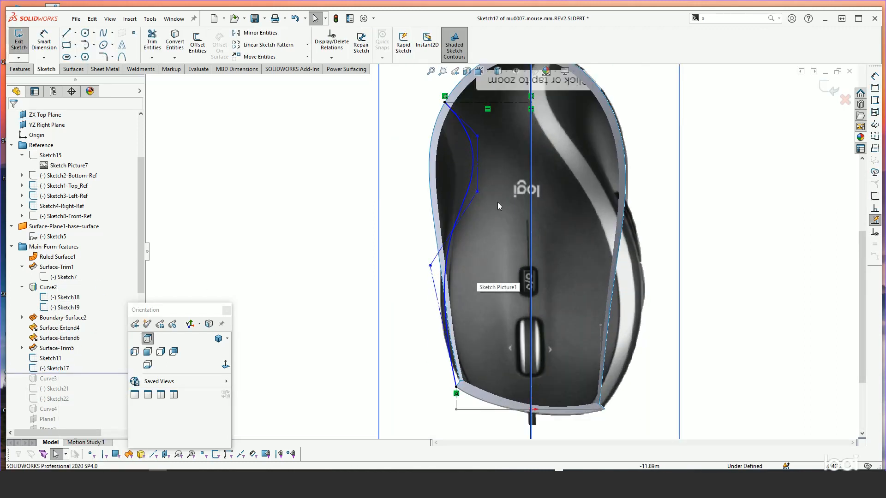
{"action": "scroll", "coordinate": [500, 189], "scroll_direction": "down", "scroll_amount": 1}
{"action": "scroll", "coordinate": [489, 283], "scroll_direction": "up", "scroll_amount": 1}
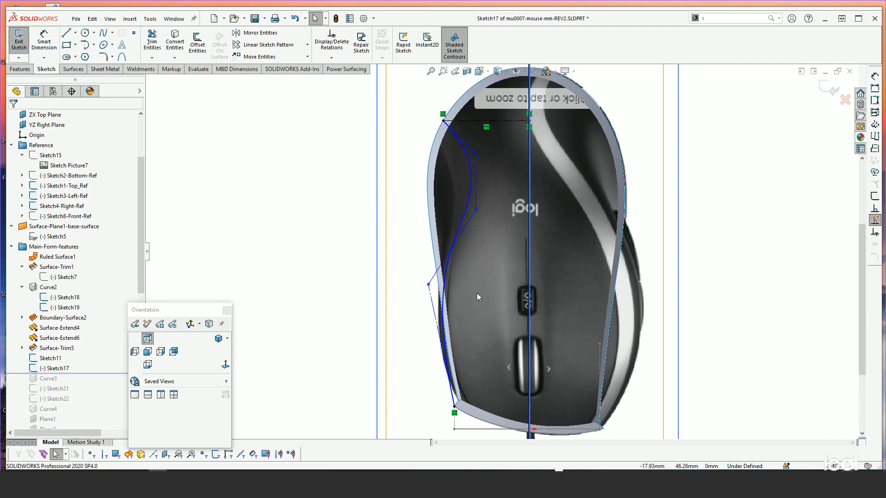
{"action": "left_click", "coordinate": [832, 88]}
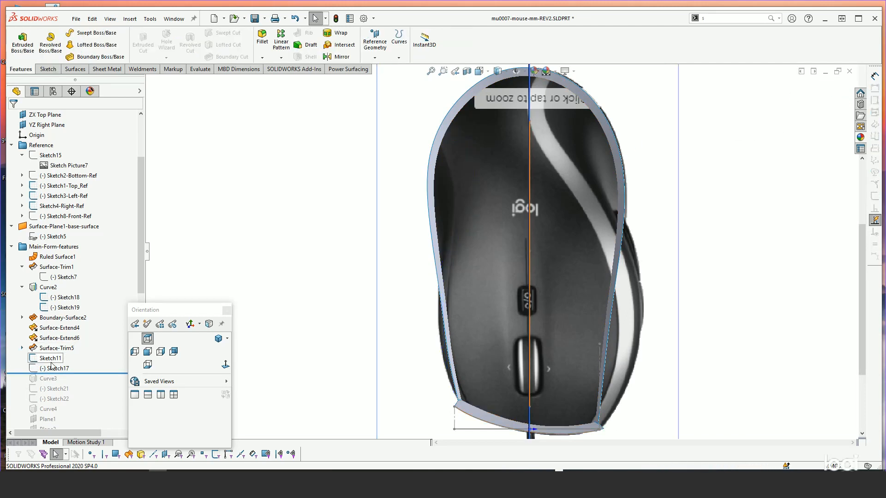
- Show Sketch17, reopen it for editing to examine its upper construction line from a slightly rotated view, and exit the sketch
{"action": "right_click", "coordinate": [51, 368]}
{"action": "left_click", "coordinate": [59, 303]}
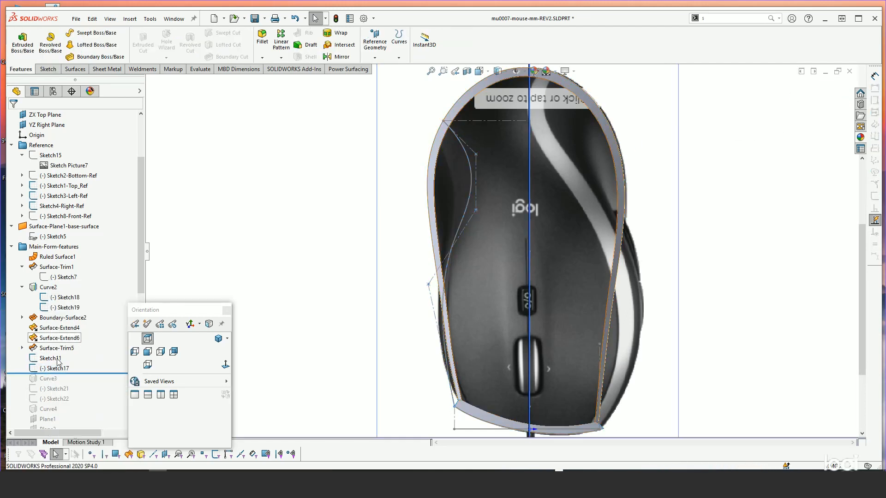
{"action": "right_click", "coordinate": [53, 370]}
{"action": "left_click", "coordinate": [59, 289]}
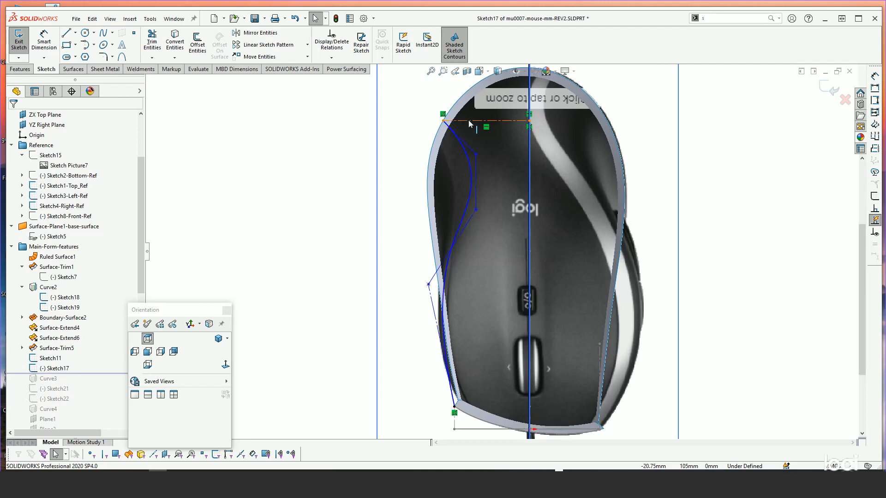
{"action": "key", "text": "Left"}
{"action": "key", "text": "Left"}
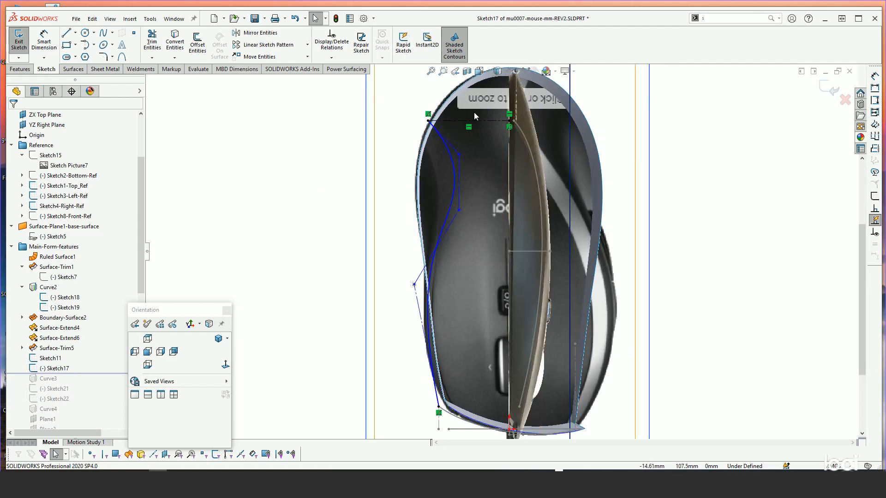
{"action": "left_click", "coordinate": [831, 89]}
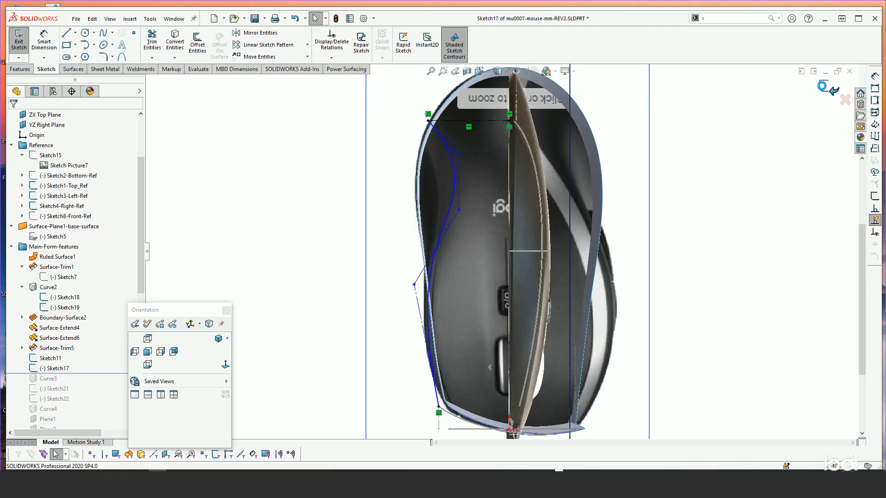
- Exit Sketch17, roll forward past Curve3, and examine the projected curve from rotated views
{"action": "left_click_drag", "start_coordinate": [76, 374], "coordinate": [76, 383]}
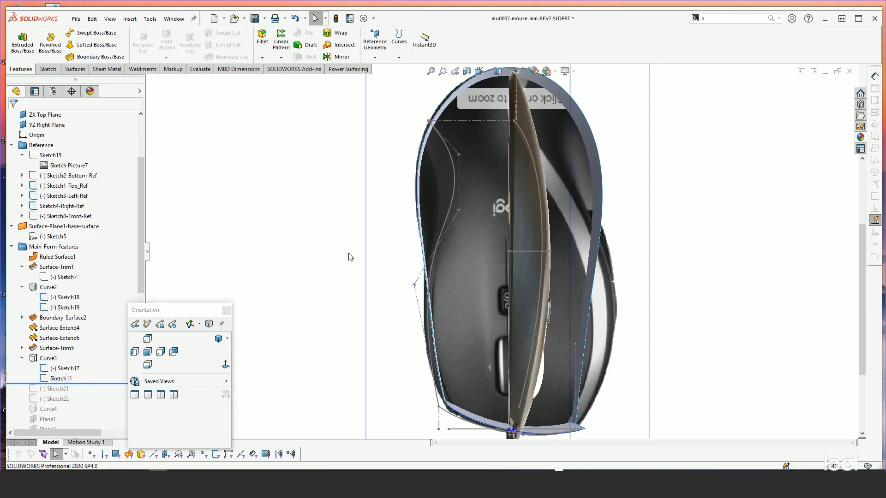
{"action": "mouse_move", "coordinate": [351, 257]}
{"action": "middle_mouse_down"}
{"action": "mouse_move", "coordinate": [393, 127]}
{"action": "mouse_move", "coordinate": [466, 286]}
{"action": "mouse_move", "coordinate": [482, 307]}
{"action": "mouse_move", "coordinate": [513, 317]}
{"action": "middle_mouse_up"}
{"action": "left_click", "coordinate": [472, 303]}
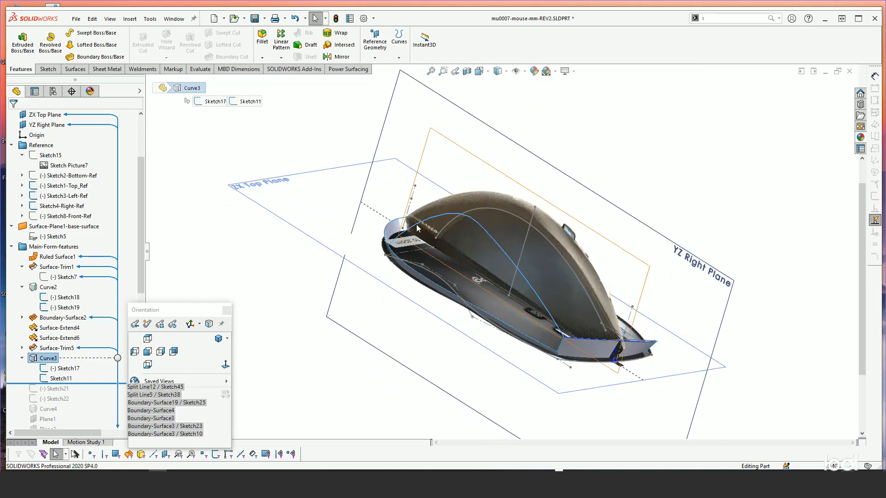
{"action": "left_click", "coordinate": [174, 352]}
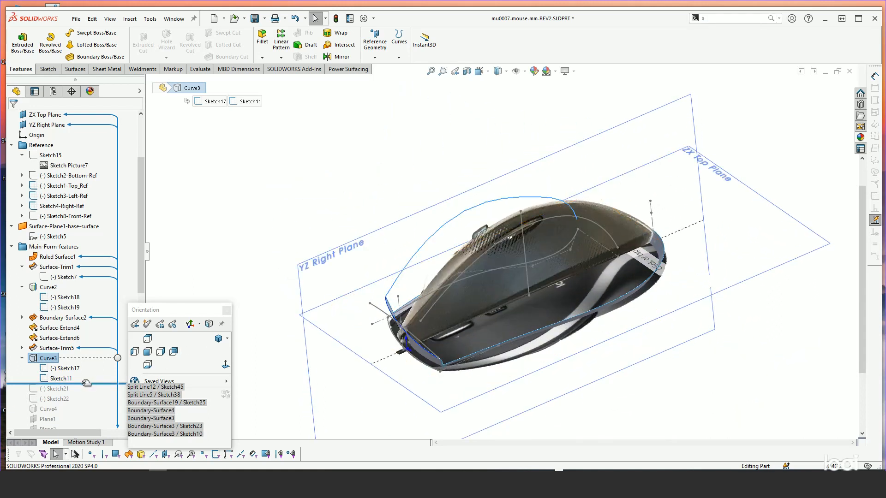
- Roll forward past Sketch21 and change which side reference image is displayed
{"action": "left_click_drag", "start_coordinate": [86, 383], "coordinate": [85, 394]}
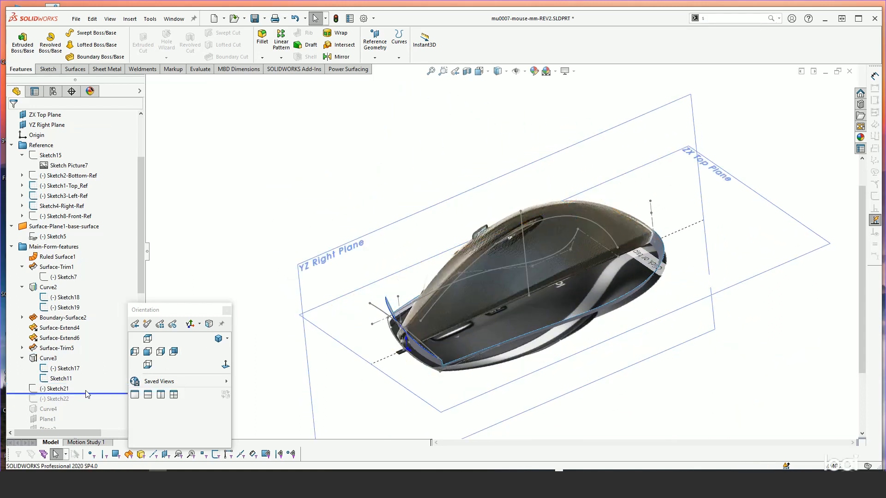
{"action": "left_click", "coordinate": [54, 389]}
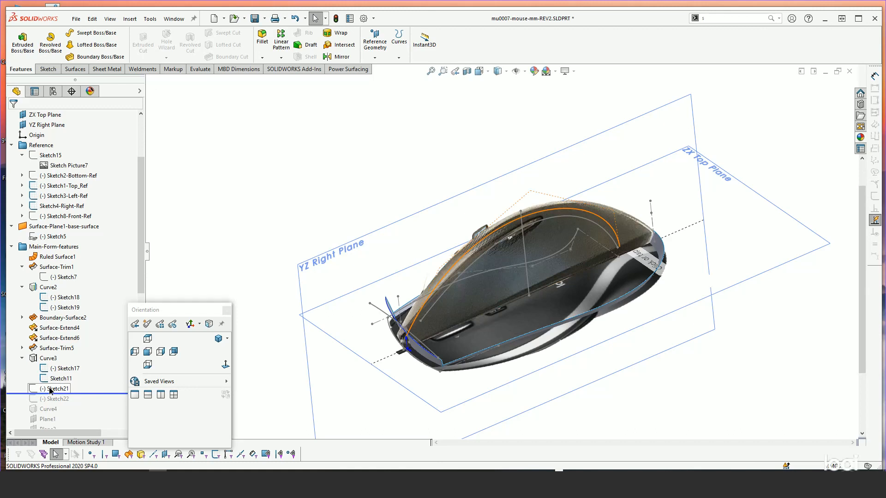
{"action": "left_click", "coordinate": [54, 196]}
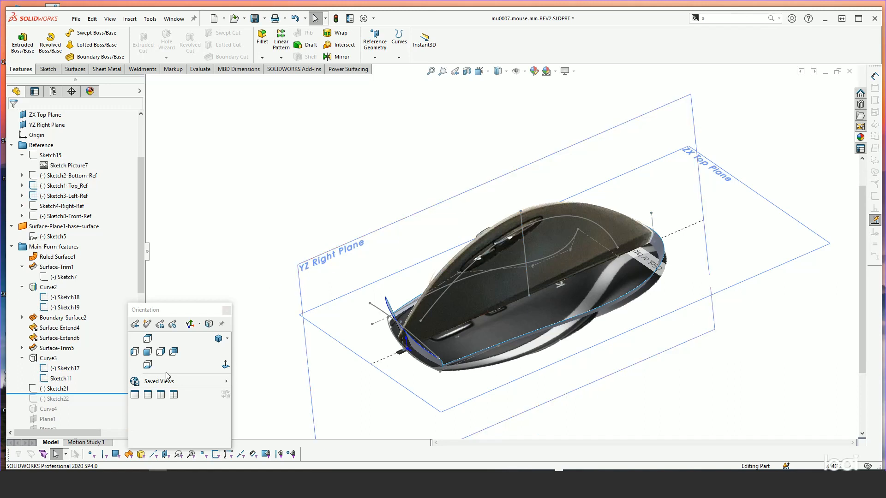
- Open Sketch21 for editing in the right view to compare its spline with the side reference image, and exit the sketch
{"action": "left_click", "coordinate": [161, 352]}
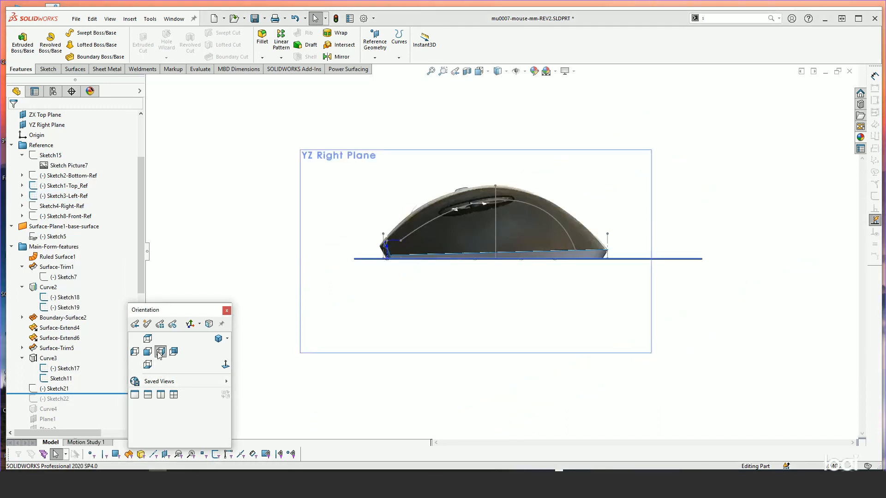
{"action": "left_click", "coordinate": [58, 389]}
{"action": "left_click", "coordinate": [66, 361]}
{"action": "scroll", "coordinate": [491, 214], "scroll_direction": "down", "scroll_amount": 3}
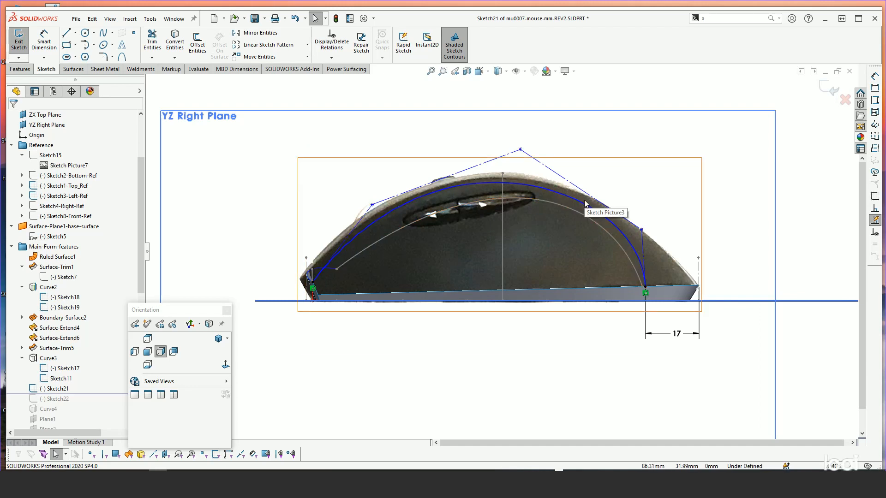
{"action": "left_click", "coordinate": [828, 88]}
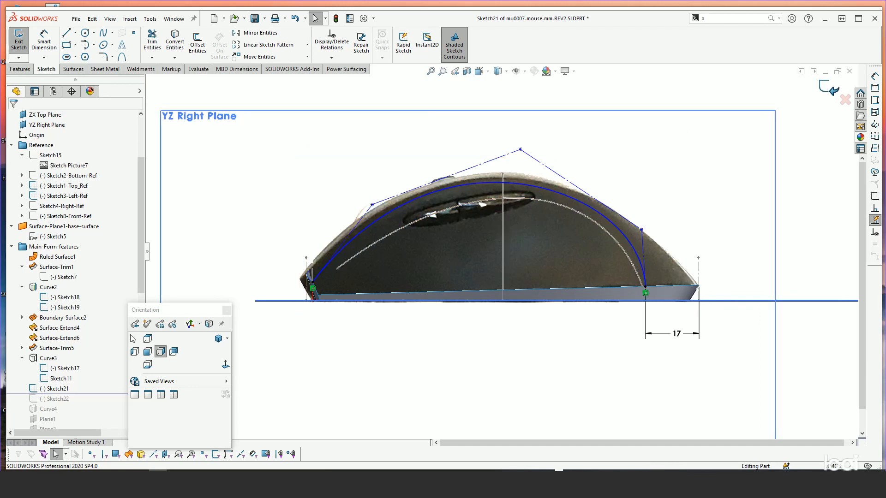
- Roll forward past Sketch22, open it for editing in the top view to compare its spline with the top reference image, and exit the sketch
{"action": "left_click", "coordinate": [56, 399]}
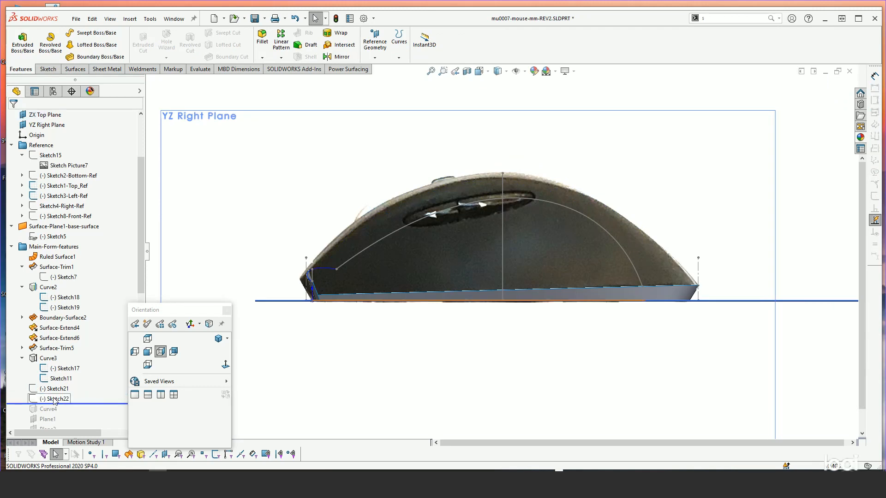
{"action": "left_click", "coordinate": [61, 370]}
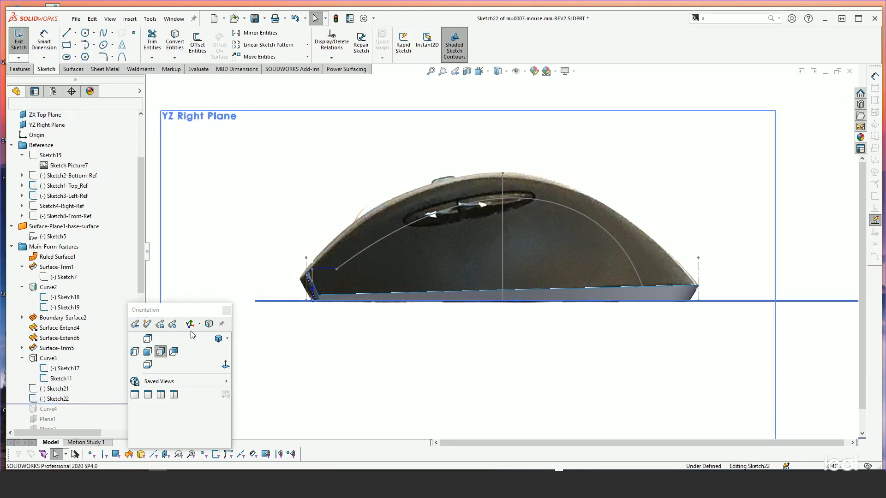
{"action": "left_click", "coordinate": [147, 339]}
{"action": "scroll", "coordinate": [583, 254], "scroll_direction": "down", "scroll_amount": 3}
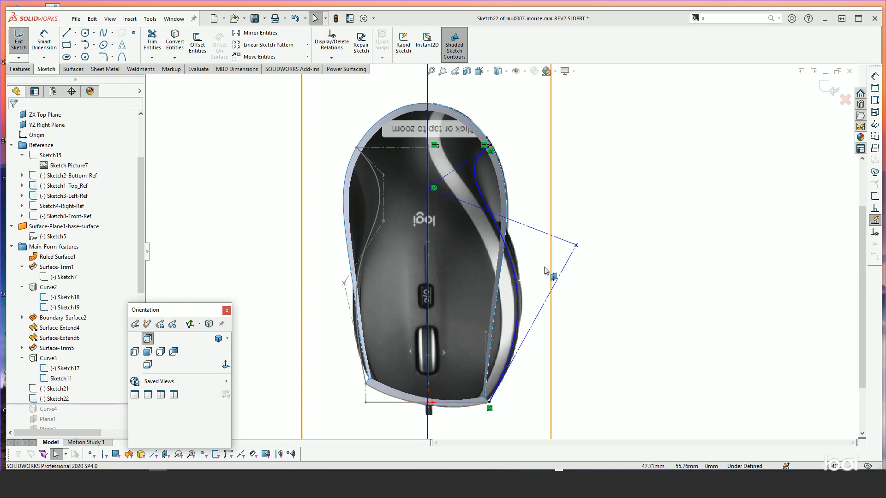
{"action": "left_click", "coordinate": [830, 90]}
{"action": "key", "text": "s"}
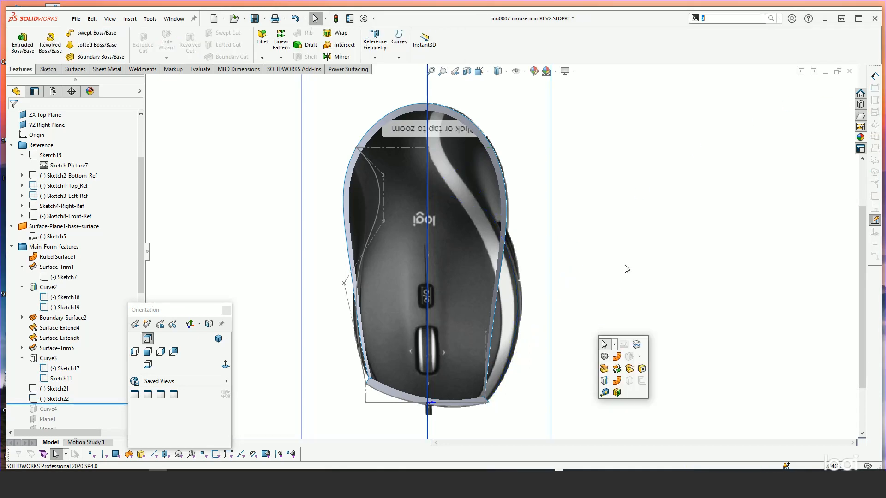
- Roll forward past Curve4 and show Curve3 and Curve4 together
{"action": "middle_click_drag", "start_coordinate": [610, 267], "coordinate": [345, 236]}
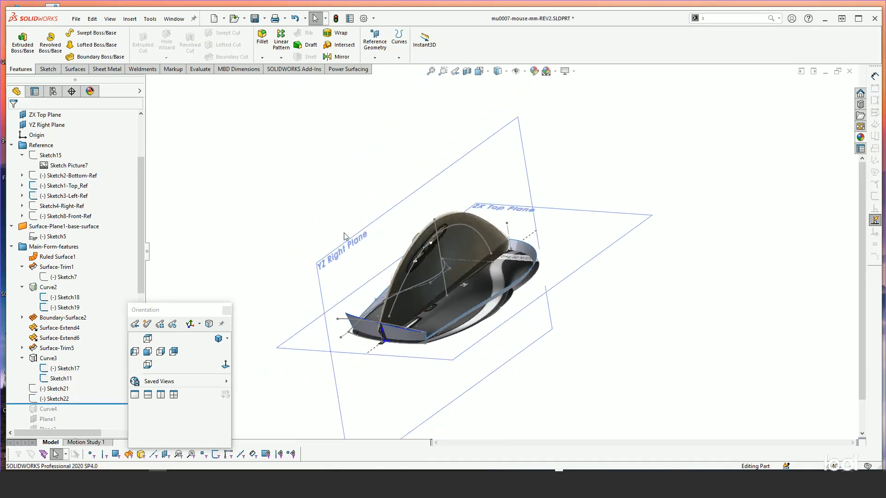
{"action": "left_click_drag", "start_coordinate": [89, 404], "coordinate": [84, 414]}
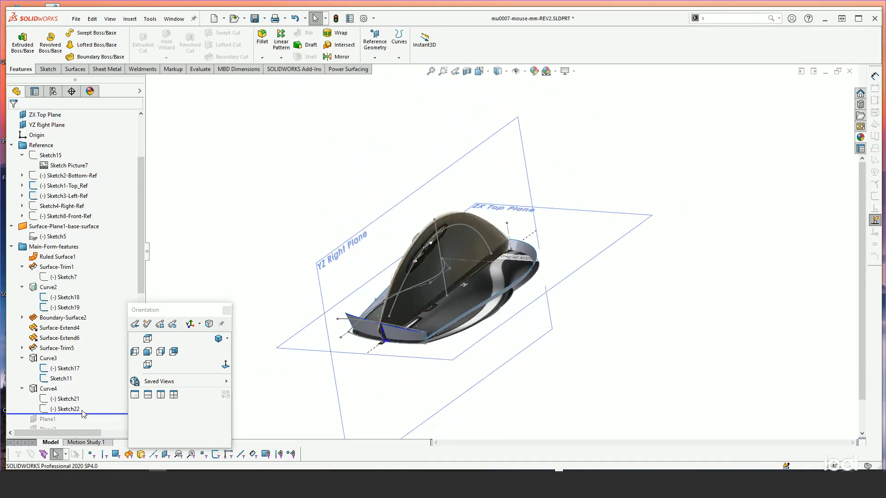
{"action": "left_click", "coordinate": [48, 388]}
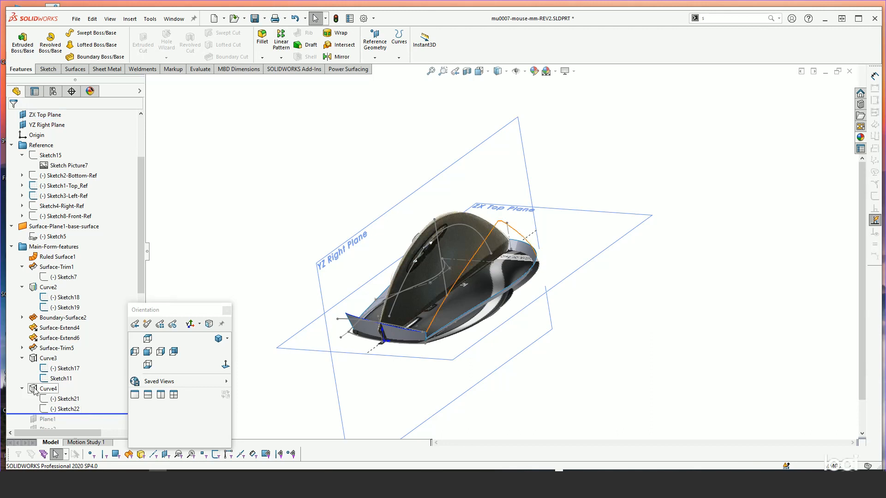
{"action": "left_click", "coordinate": [38, 359], "text": "ctrl"}
{"action": "left_click", "coordinate": [362, 149]}
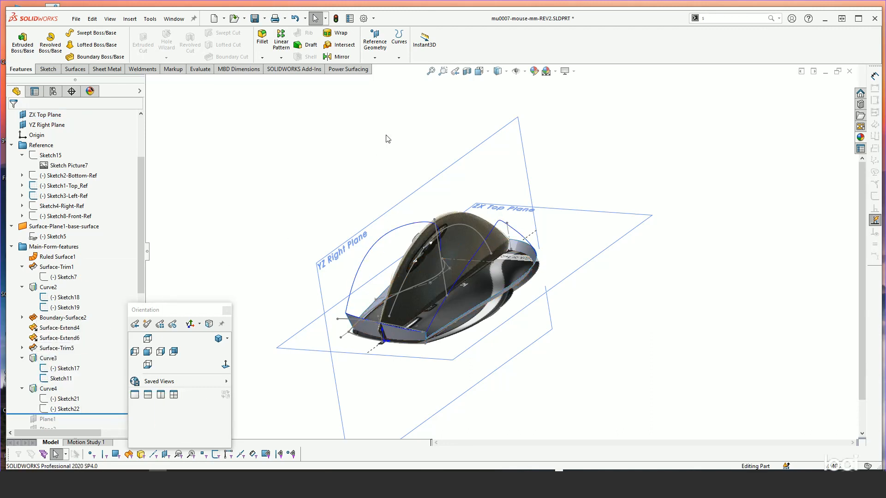
- Roll forward past Plane1, select it, and examine its position relative to Curve3, Curve4 and the side reference image
{"action": "mouse_move", "coordinate": [460, 212]}
{"action": "middle_mouse_down"}
{"action": "mouse_move", "coordinate": [475, 207]}
{"action": "mouse_move", "coordinate": [454, 199]}
{"action": "middle_mouse_up"}
{"action": "scroll", "coordinate": [455, 216], "scroll_direction": "down", "scroll_amount": 3}
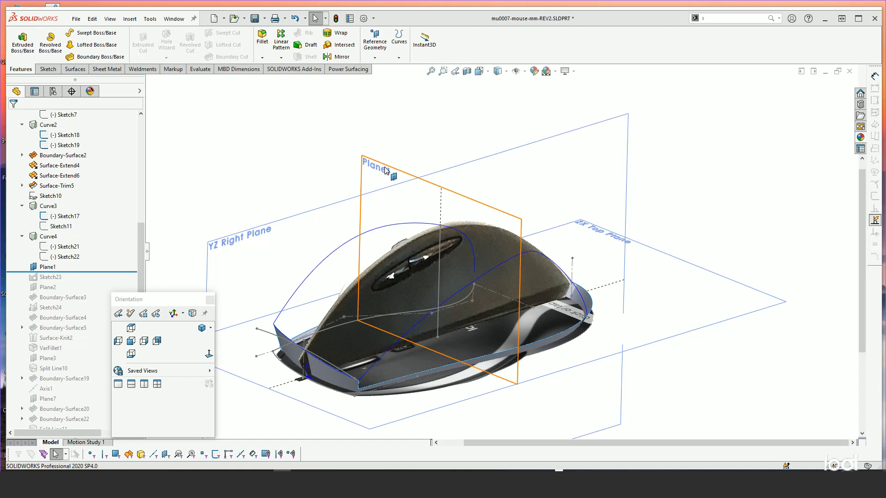
{"action": "left_click", "coordinate": [387, 171]}
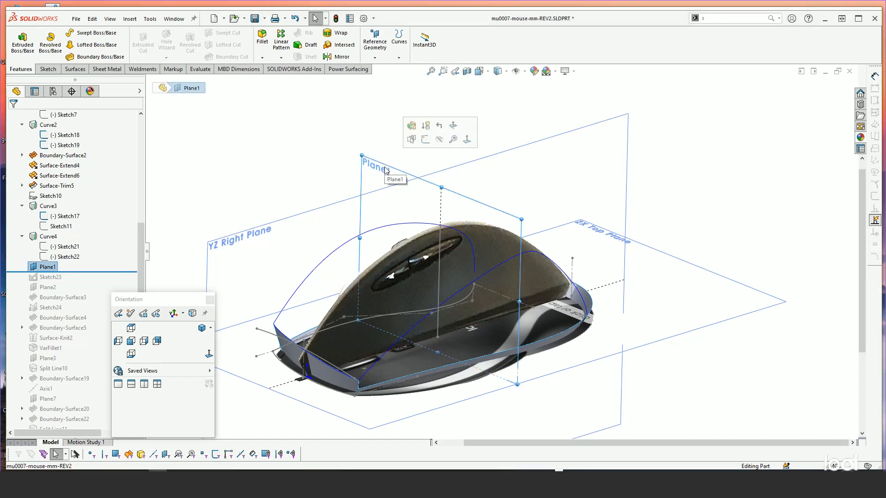
{"action": "middle_click_drag", "start_coordinate": [390, 176], "coordinate": [484, 270]}
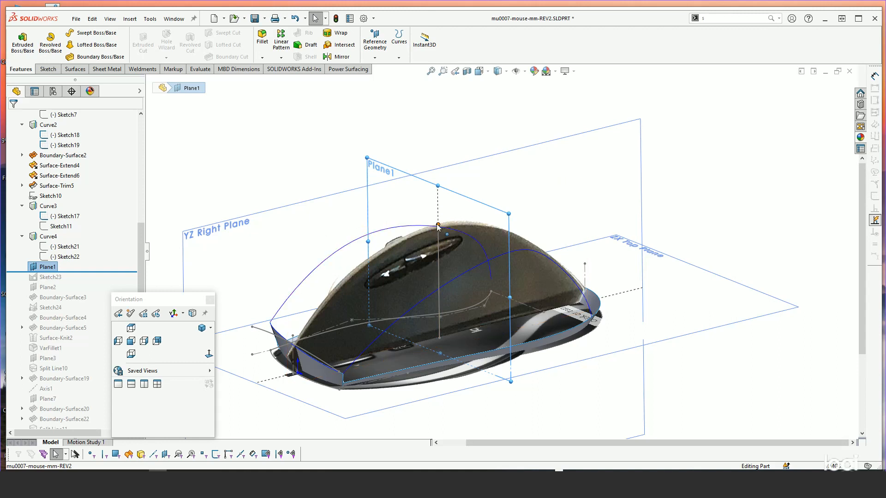
{"action": "middle_click_drag", "start_coordinate": [503, 253], "coordinate": [458, 251]}
{"action": "scroll", "coordinate": [458, 251], "scroll_direction": "down", "scroll_amount": 5}
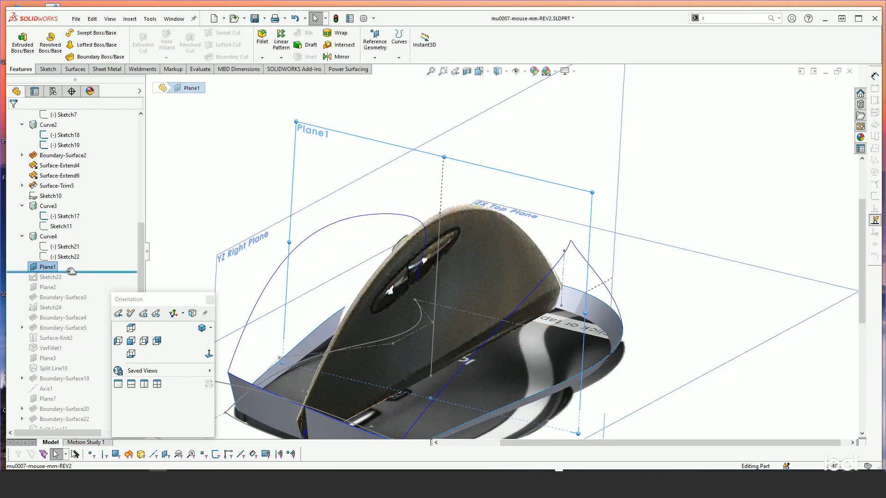
- Roll forward past Sketch23, open it for editing normal to Plane1 to examine how its curve meets Curve3 and Curve4, and exit the sketch
{"action": "left_click_drag", "start_coordinate": [71, 273], "coordinate": [76, 282]}
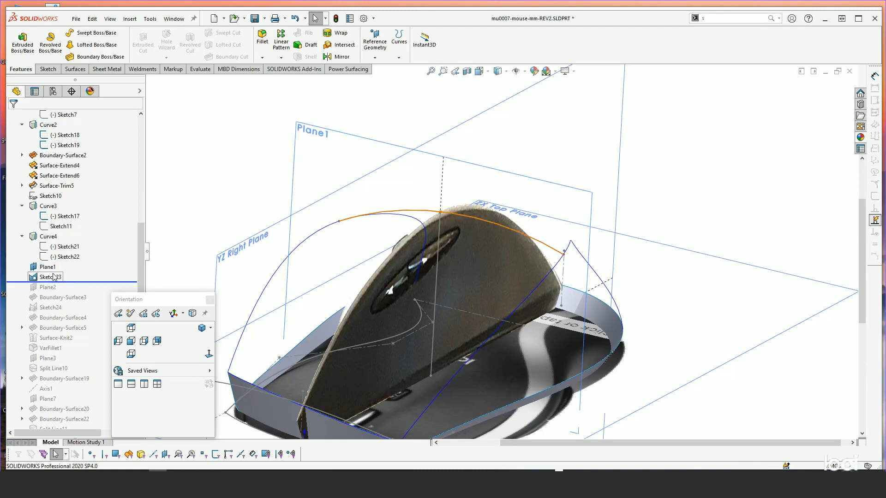
{"action": "right_click", "coordinate": [54, 277]}
{"action": "left_click", "coordinate": [58, 248]}
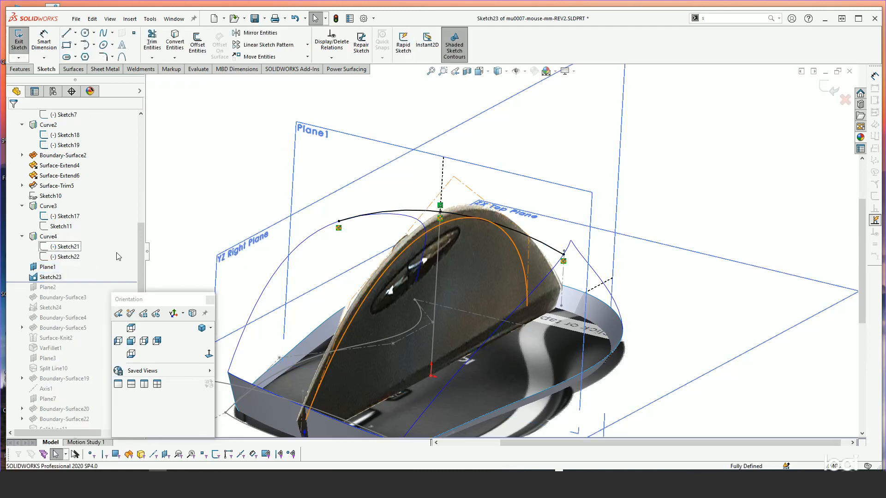
{"action": "left_click", "coordinate": [209, 355]}
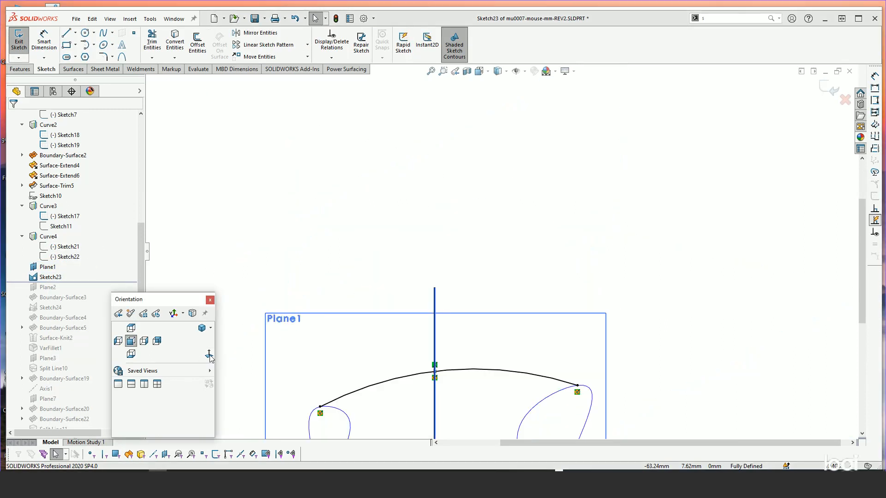
{"action": "scroll", "coordinate": [414, 304], "scroll_direction": "up", "scroll_amount": 3}
{"action": "scroll", "coordinate": [475, 350], "scroll_direction": "down", "scroll_amount": 5}
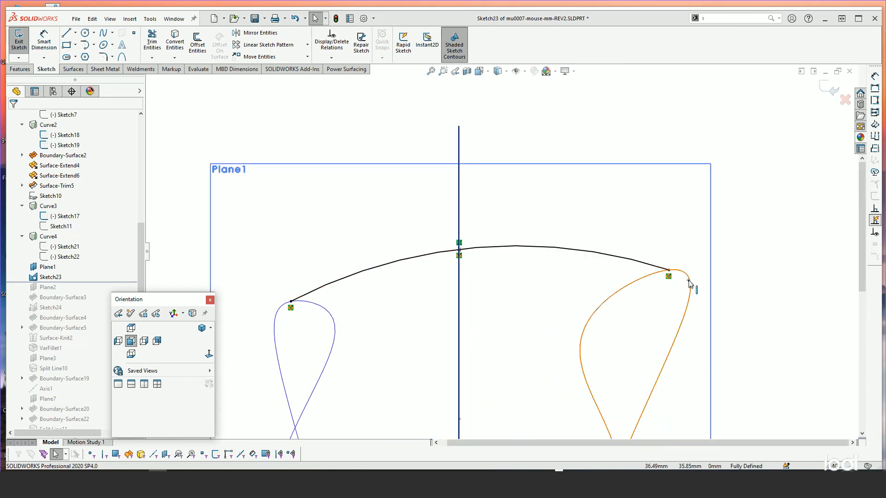
{"action": "scroll", "coordinate": [498, 280], "scroll_direction": "up", "scroll_amount": 3}
{"action": "scroll", "coordinate": [520, 314], "scroll_direction": "down", "scroll_amount": 2}
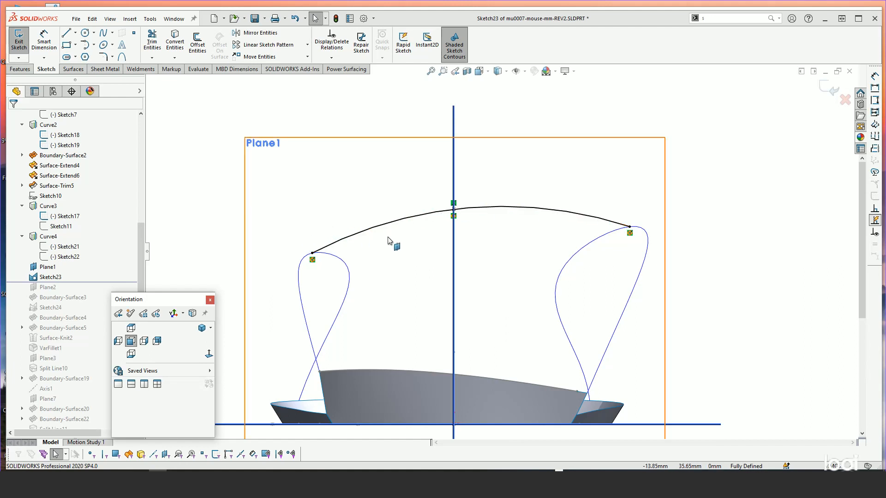
{"action": "scroll", "coordinate": [520, 259], "scroll_direction": "up", "scroll_amount": 3}
{"action": "mouse_move", "coordinate": [498, 251]}
{"action": "middle_mouse_down"}
{"action": "mouse_move", "coordinate": [446, 287]}
{"action": "mouse_move", "coordinate": [472, 312]}
{"action": "middle_mouse_up"}
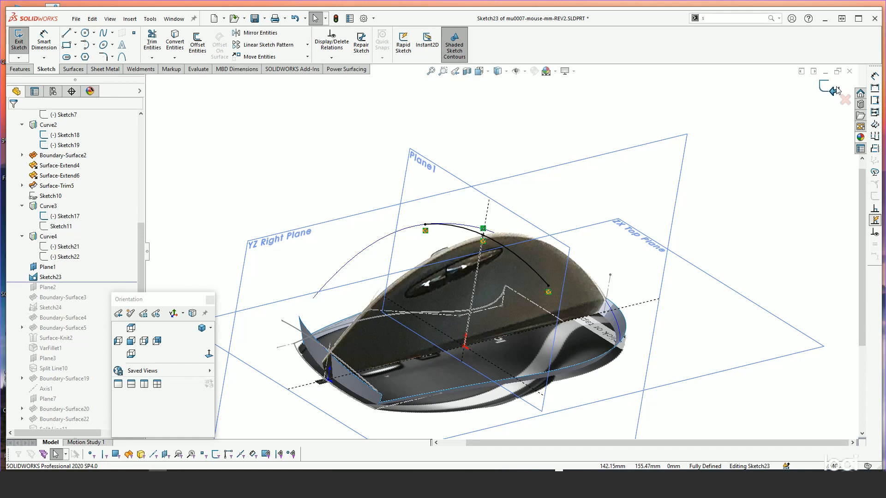
{"action": "left_click", "coordinate": [830, 88]}
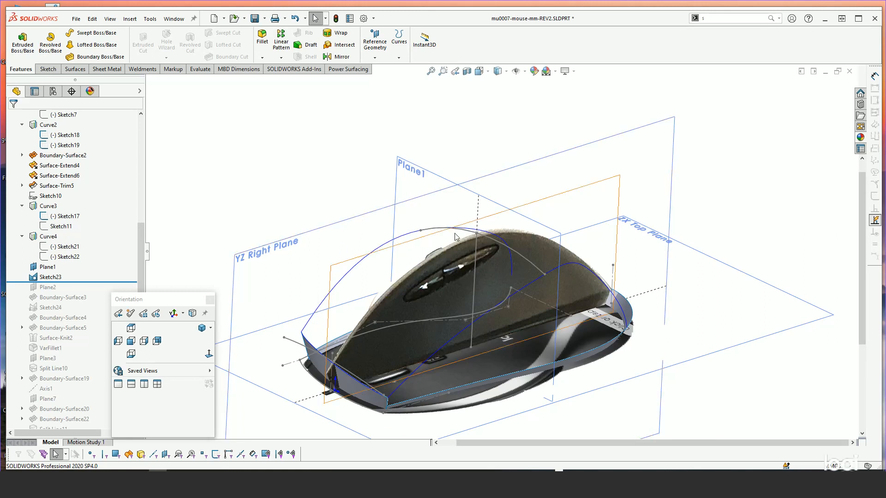
- Roll forward past Plane2 and Boundary-Surface3, open Boundary-Surface3 for editing, and examine its Direction 1 and Direction 2 curves
{"action": "left_click_drag", "start_coordinate": [80, 281], "coordinate": [81, 301]}
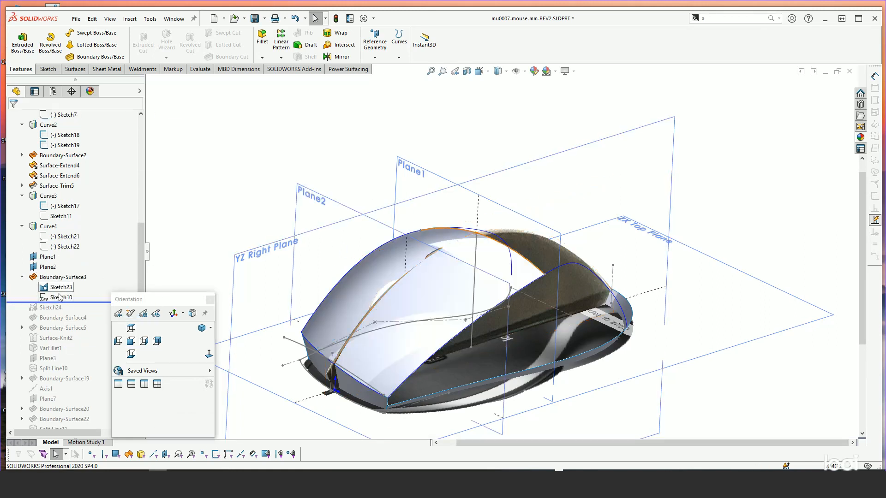
{"action": "right_click", "coordinate": [57, 277]}
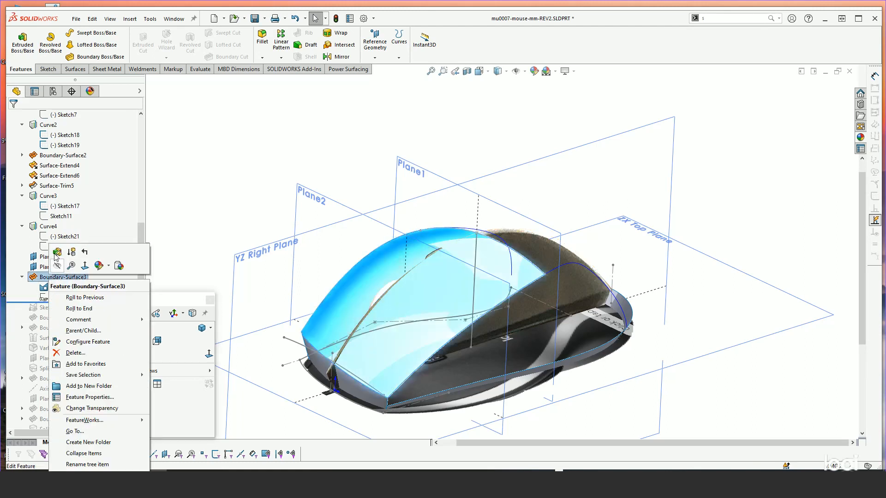
{"action": "left_click", "coordinate": [56, 255]}
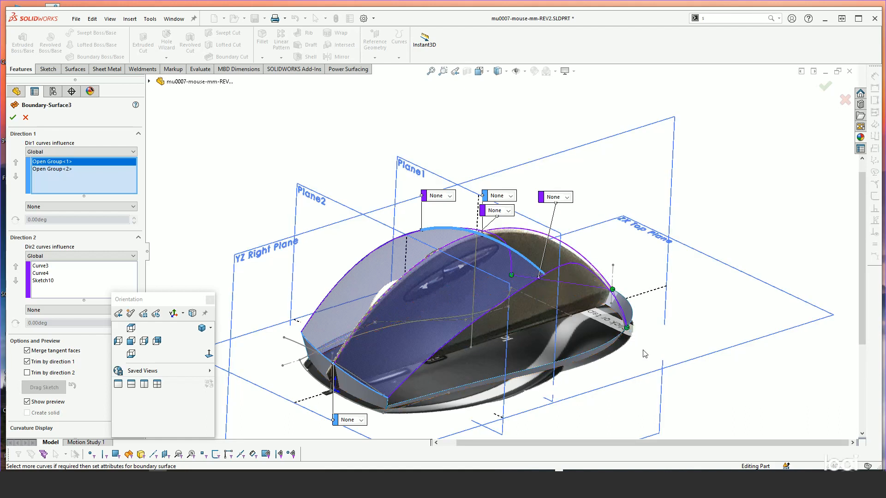
{"action": "middle_click_drag", "start_coordinate": [659, 341], "coordinate": [616, 347]}
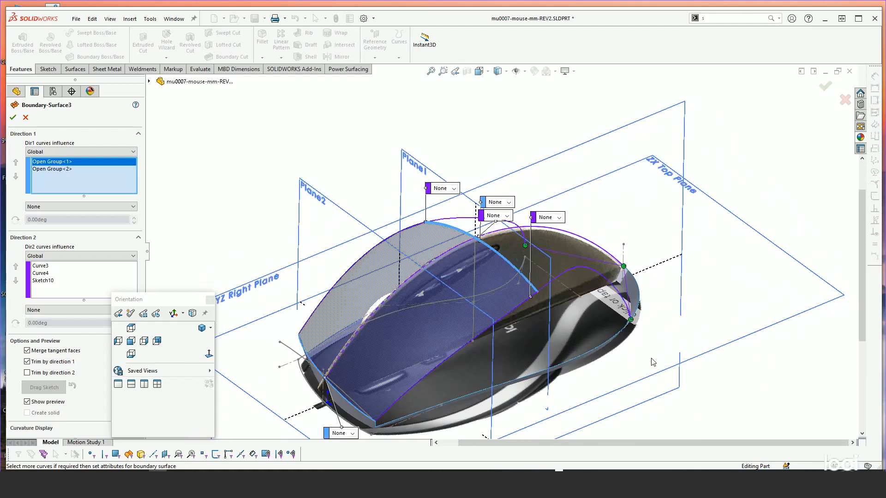
{"action": "scroll", "coordinate": [423, 322], "scroll_direction": "down", "scroll_amount": 3}
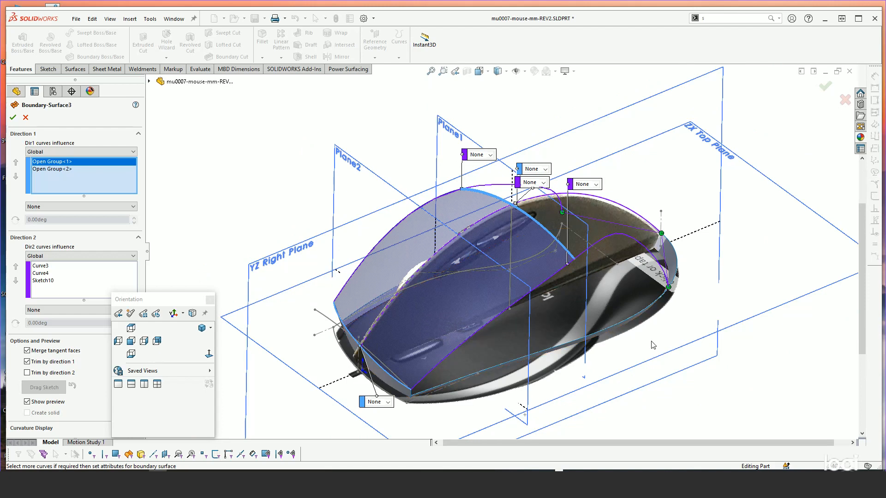
{"action": "scroll", "coordinate": [551, 297], "scroll_direction": "down", "scroll_amount": 1}
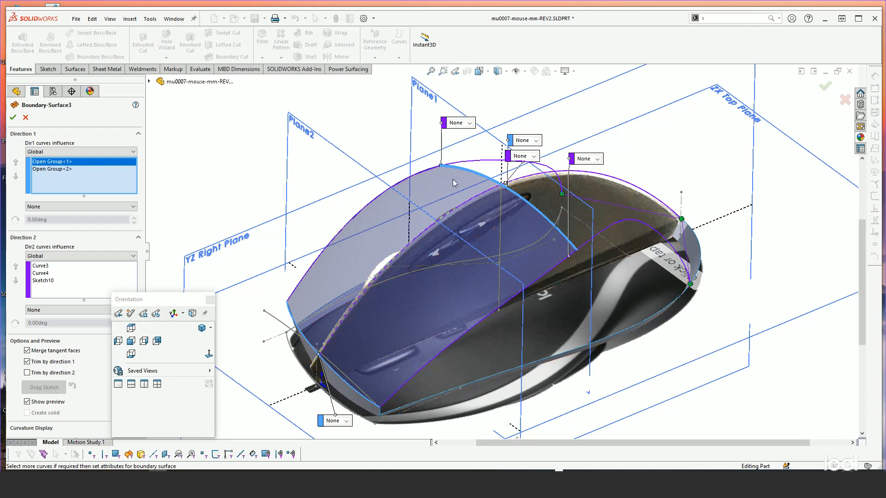
{"action": "left_click_drag", "start_coordinate": [137, 303], "coordinate": [176, 310]}
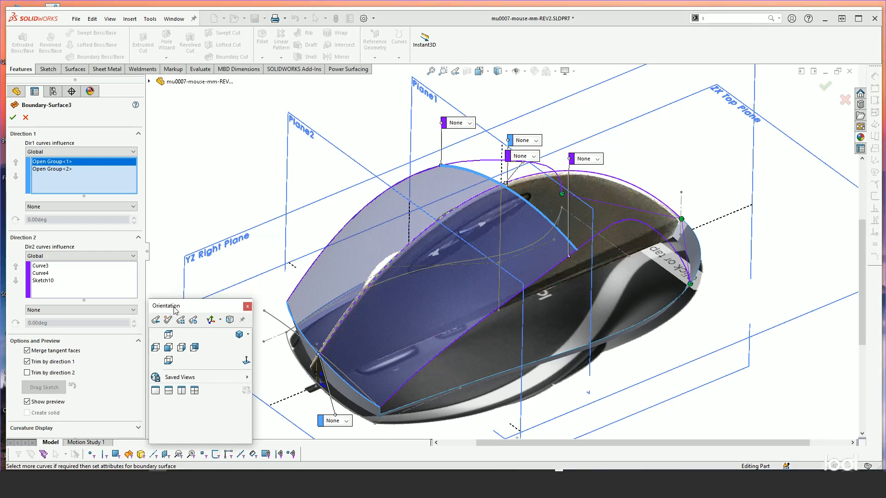
- Turn Trim by direction 1 off and back on to compare the extent of Boundary-Surface3, and accept the feature
{"action": "left_click", "coordinate": [27, 362]}
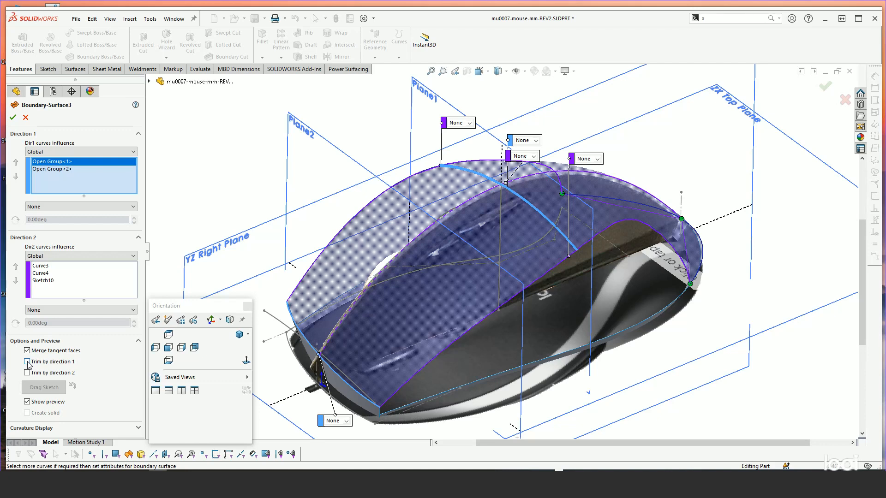
{"action": "left_click", "coordinate": [27, 362]}
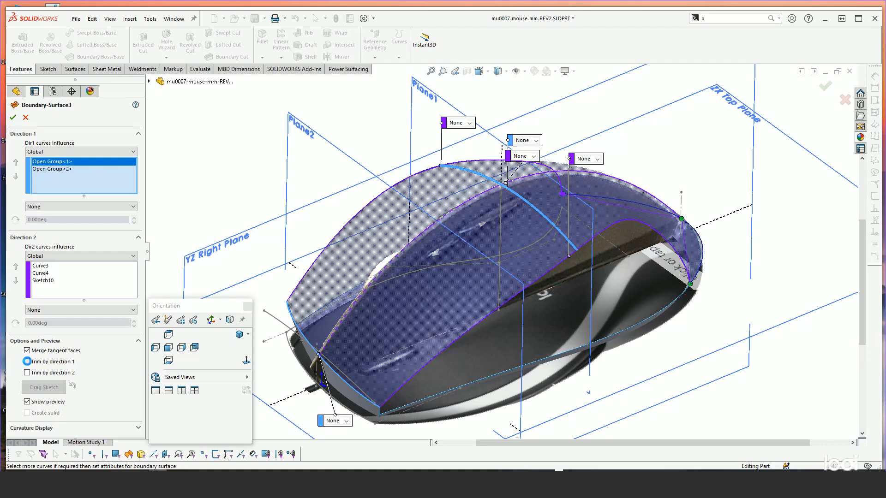
{"action": "left_click", "coordinate": [13, 119]}
{"action": "mouse_move", "coordinate": [411, 194]}
{"action": "middle_mouse_down"}
{"action": "mouse_move", "coordinate": [411, 163]}
{"action": "mouse_move", "coordinate": [411, 194]}
{"action": "middle_mouse_up"}
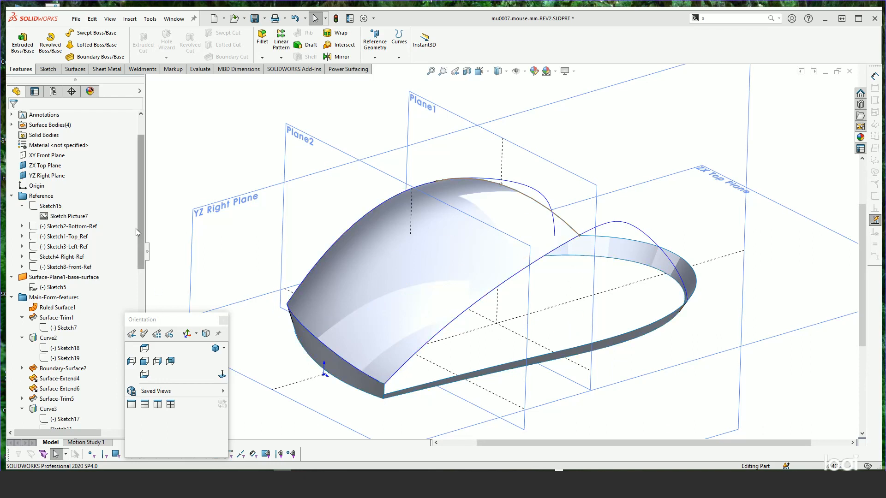
- Roll forward past Sketch24, open it for editing to examine its two side profile curves against the top surface and base, and exit the sketch
{"action": "left_click_drag", "start_coordinate": [141, 215], "coordinate": [134, 299]}
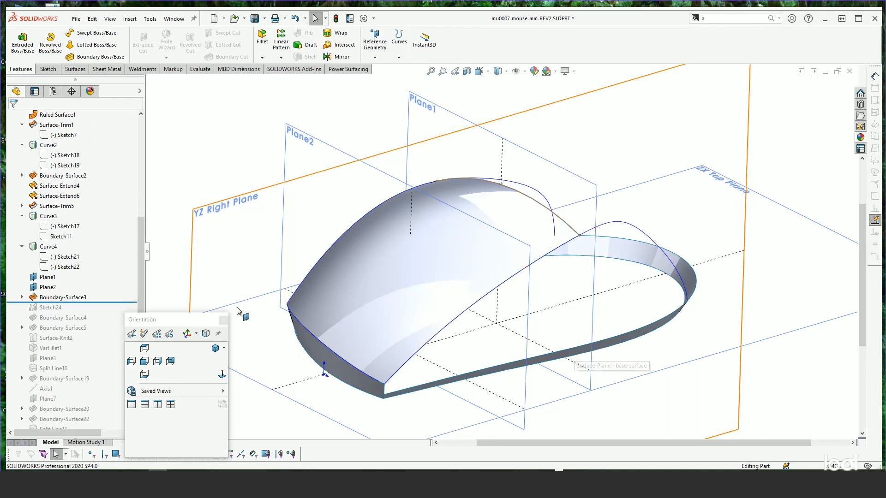
{"action": "left_click_drag", "start_coordinate": [96, 302], "coordinate": [96, 312]}
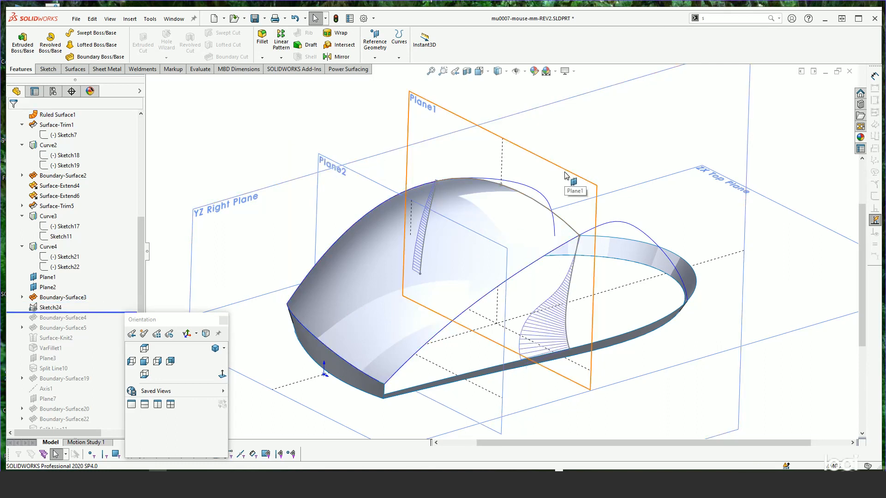
{"action": "right_click", "coordinate": [45, 307]}
{"action": "left_click", "coordinate": [50, 281]}
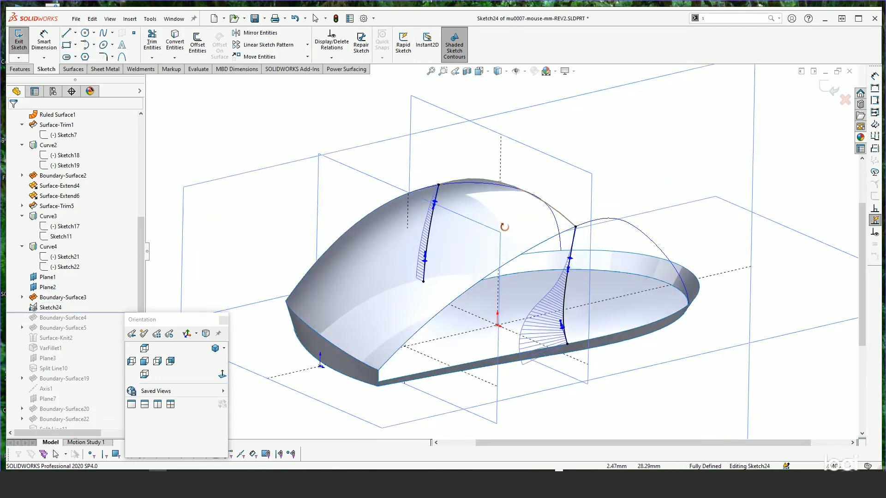
{"action": "middle_click_drag", "start_coordinate": [504, 227], "coordinate": [542, 218]}
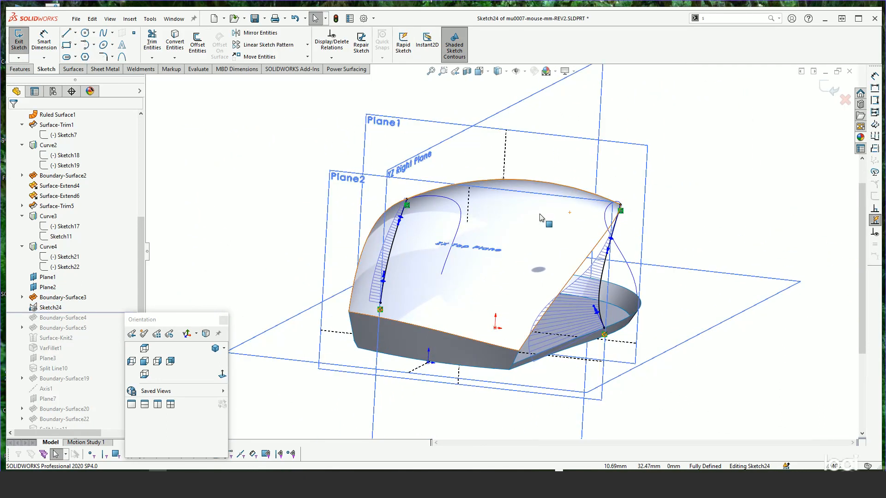
{"action": "scroll", "coordinate": [541, 217], "scroll_direction": "down", "scroll_amount": 2}
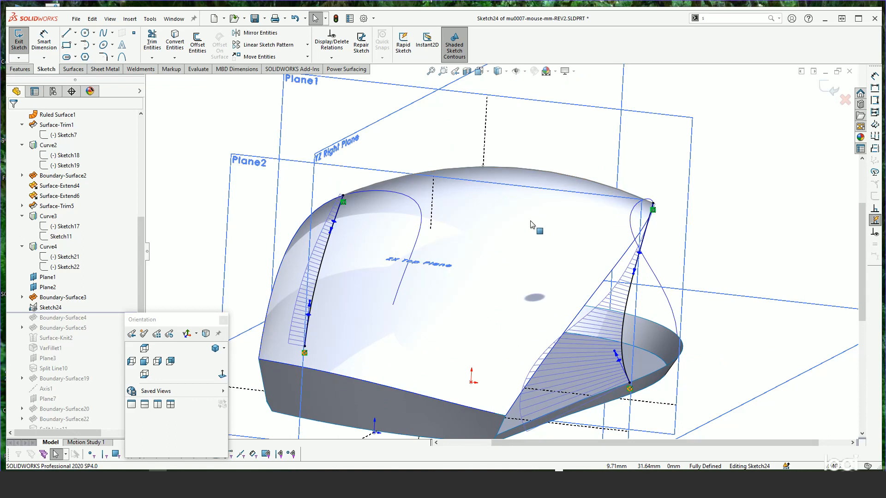
{"action": "mouse_move", "coordinate": [531, 225]}
{"action": "middle_mouse_down"}
{"action": "mouse_move", "coordinate": [518, 229]}
{"action": "mouse_move", "coordinate": [527, 238]}
{"action": "middle_mouse_up"}
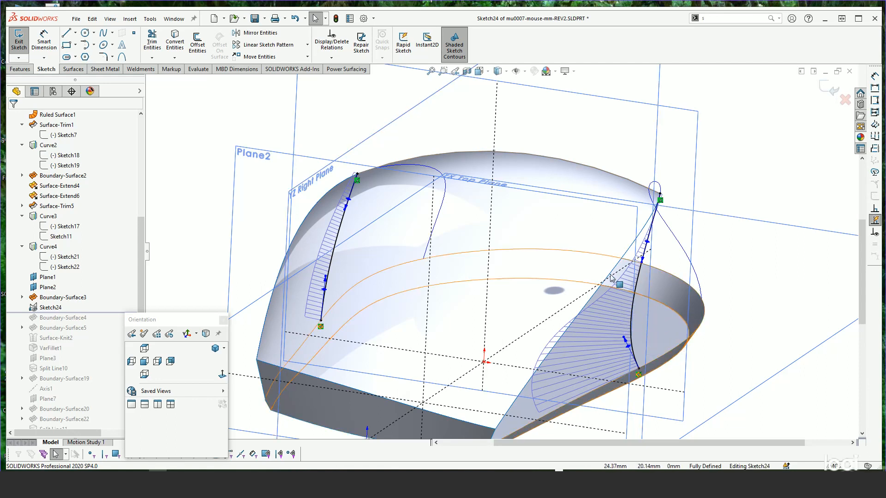
{"action": "mouse_move", "coordinate": [647, 331]}
{"action": "middle_mouse_down"}
{"action": "mouse_move", "coordinate": [585, 251]}
{"action": "mouse_move", "coordinate": [596, 281]}
{"action": "middle_mouse_up"}
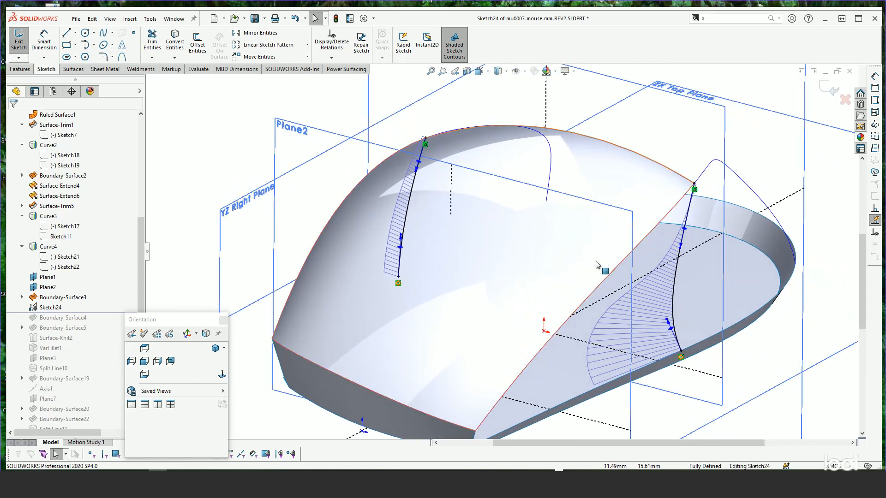
{"action": "left_click", "coordinate": [831, 89]}
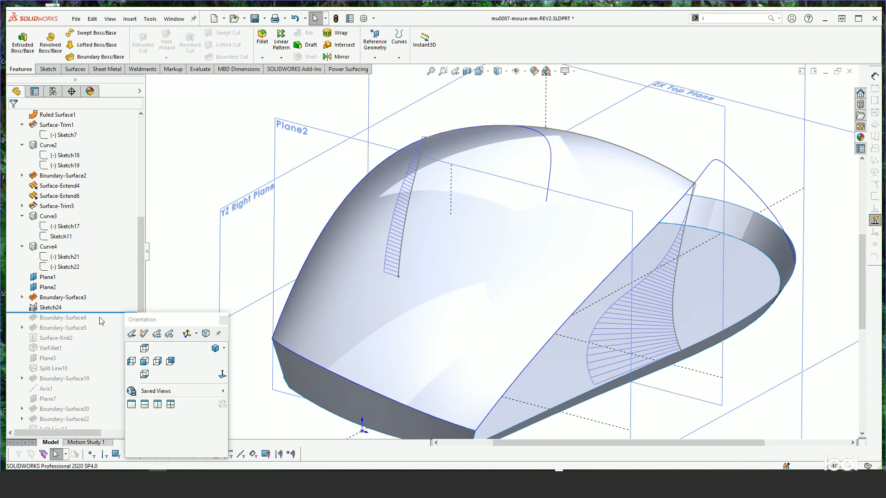
- Roll forward past Boundary-Surface4 and examine the side surface it creates between the top surface and the base
{"action": "left_click_drag", "start_coordinate": [98, 314], "coordinate": [96, 323]}
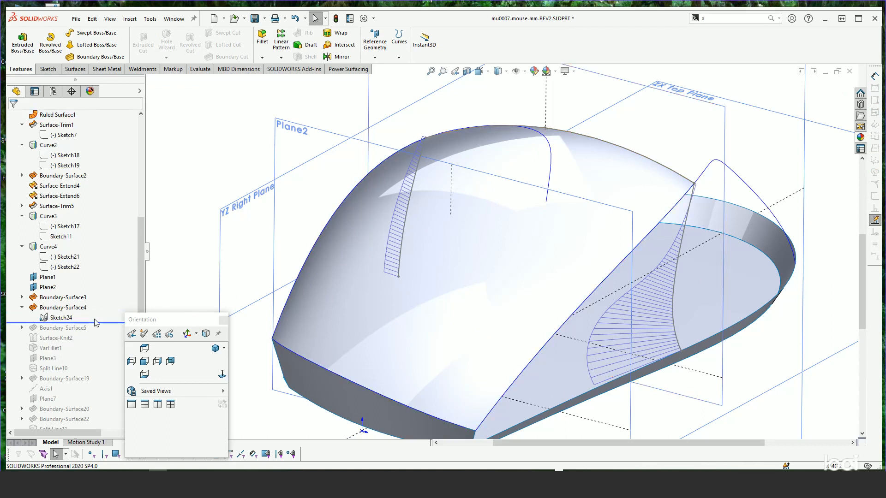
{"action": "middle_click_drag", "start_coordinate": [300, 258], "coordinate": [443, 289]}
{"action": "scroll", "coordinate": [334, 317], "scroll_direction": "down", "scroll_amount": 2}
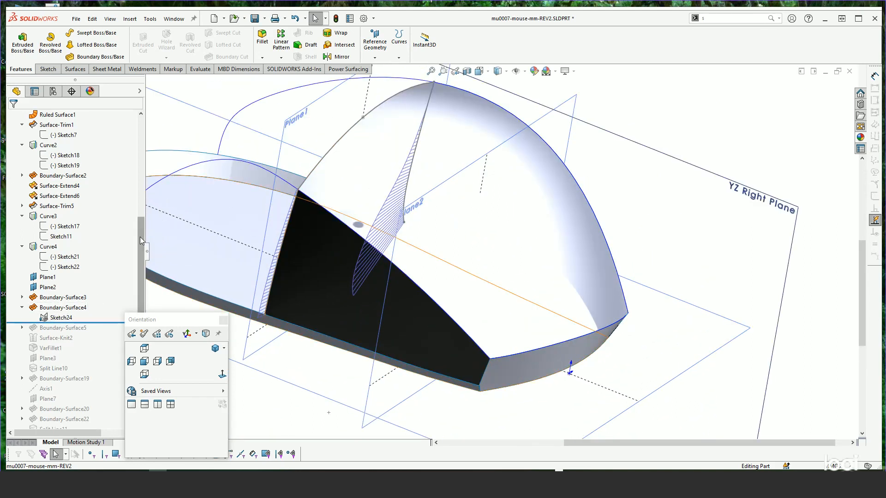
- Remove the dark grey satin finish plastic appearance from the model
{"action": "scroll", "coordinate": [141, 248], "scroll_direction": "up", "scroll_amount": 10}
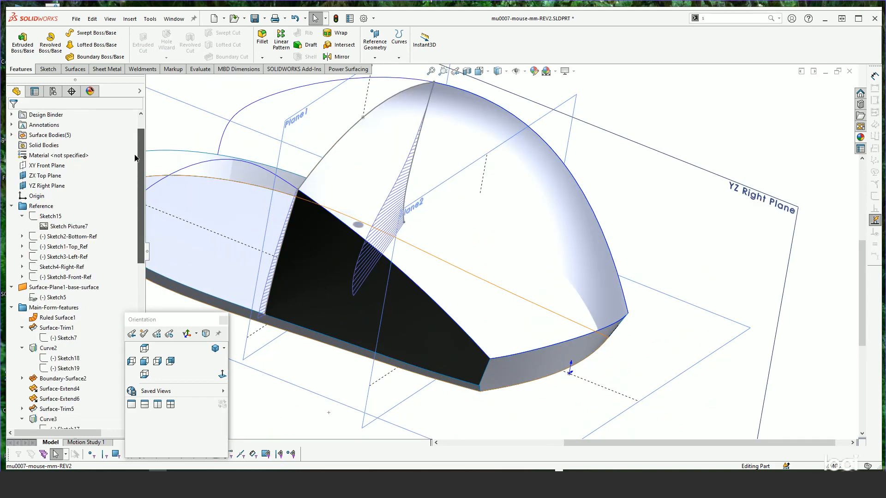
{"action": "left_click", "coordinate": [90, 92]}
{"action": "left_click", "coordinate": [12, 104]}
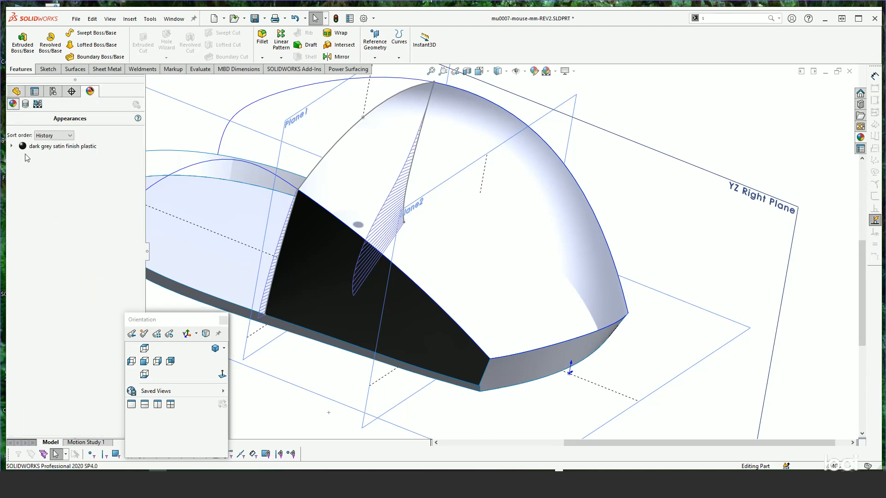
{"action": "right_click", "coordinate": [38, 148]}
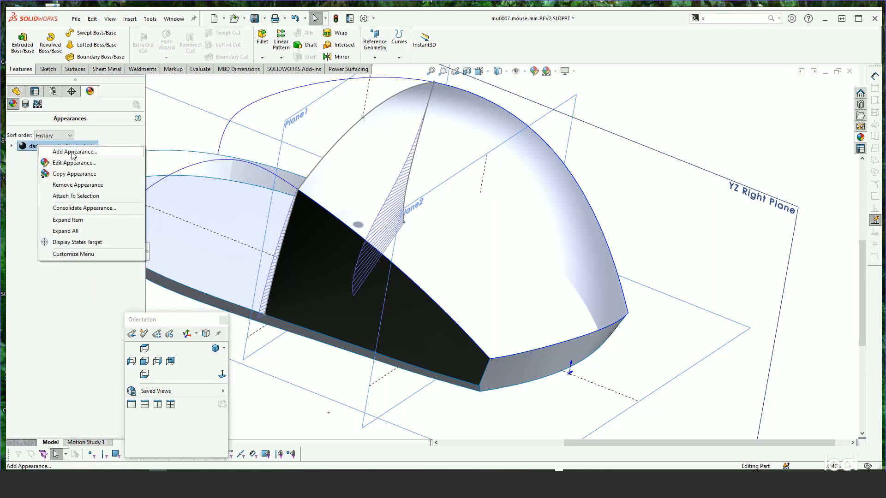
{"action": "left_click", "coordinate": [72, 185]}
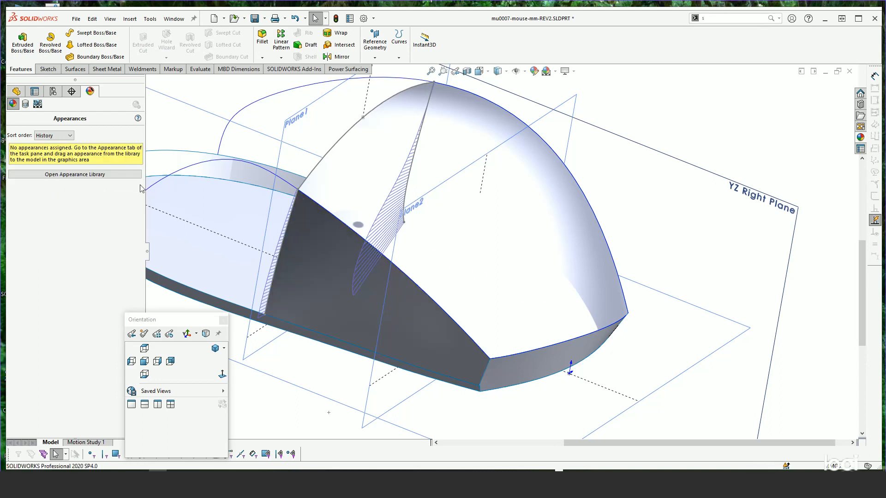
{"action": "middle_click_drag", "start_coordinate": [499, 250], "coordinate": [478, 224]}
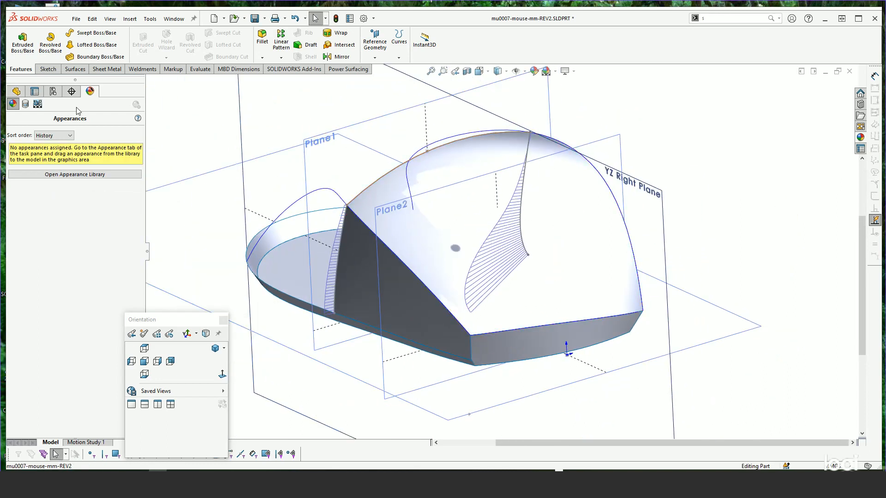
- Return to the feature tree and open Boundary-Surface4 for editing to examine its direction curves
{"action": "left_click", "coordinate": [14, 92]}
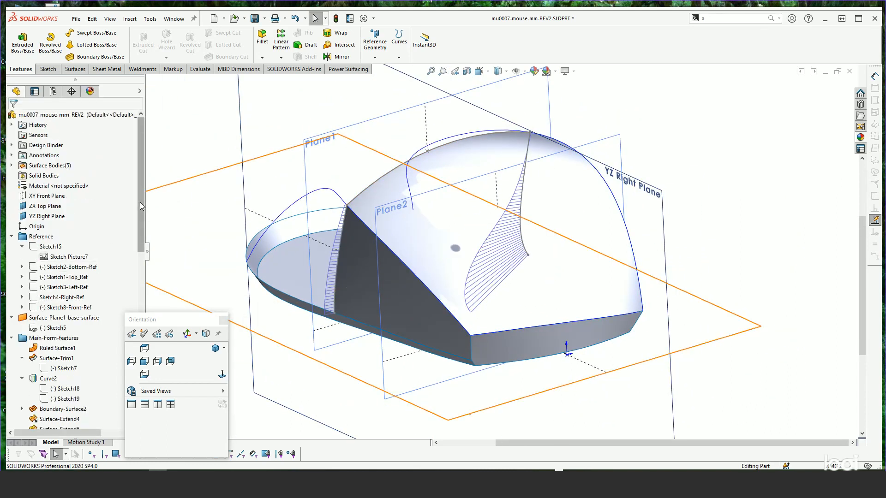
{"action": "left_click_drag", "start_coordinate": [140, 202], "coordinate": [142, 313]}
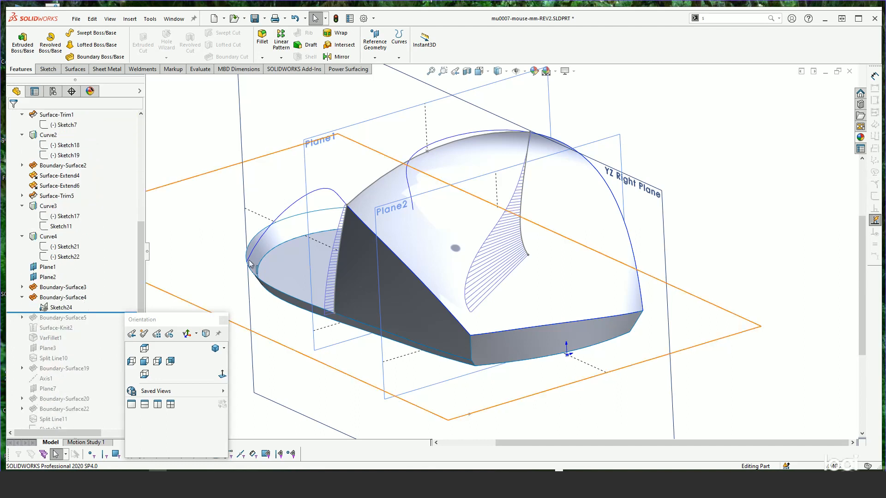
{"action": "right_click", "coordinate": [52, 297]}
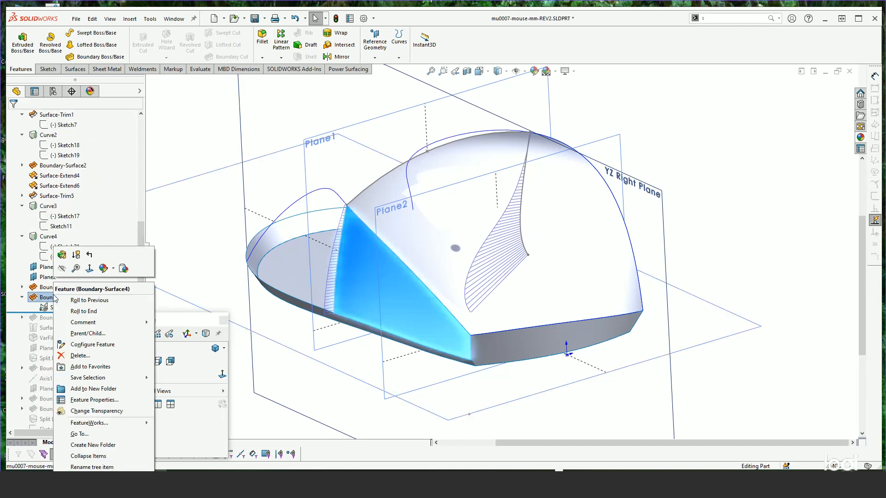
{"action": "left_click", "coordinate": [62, 254]}
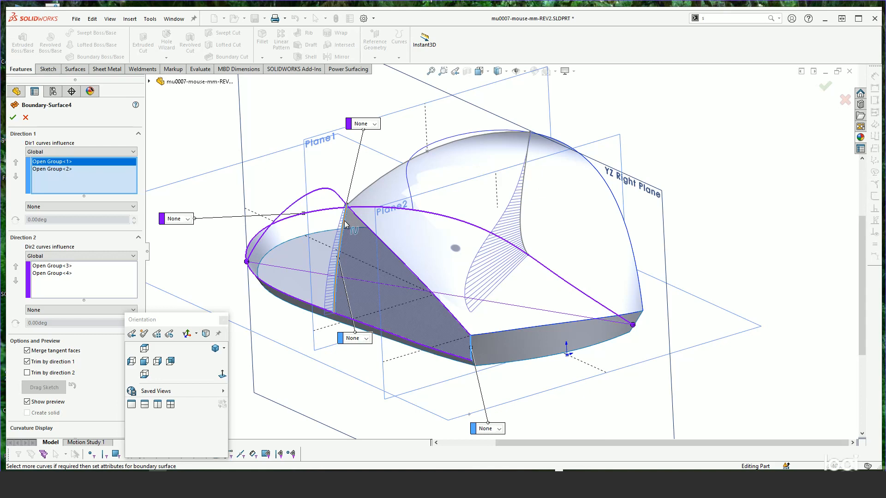
- Show the SelectionManager for Boundary-Surface4's Direction 1 curves, cancel it without selecting anything, and examine the curve groups around the side surface
{"action": "right_click", "coordinate": [64, 162]}
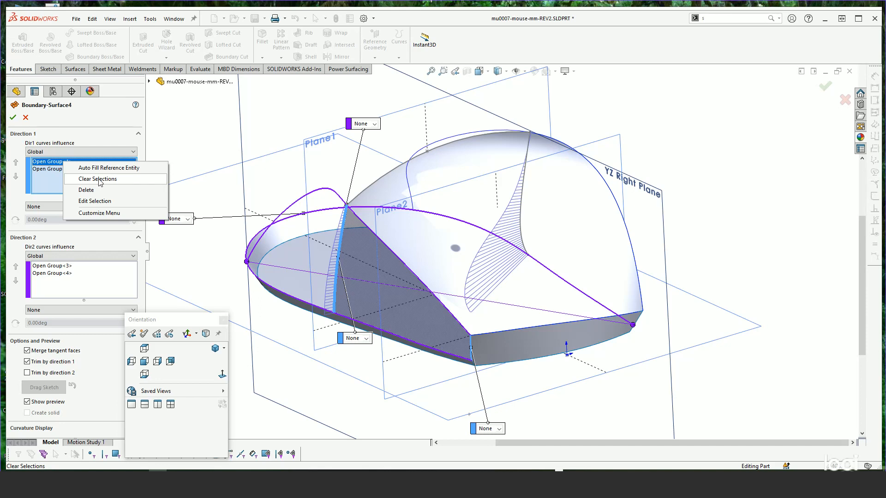
{"action": "left_click", "coordinate": [211, 146]}
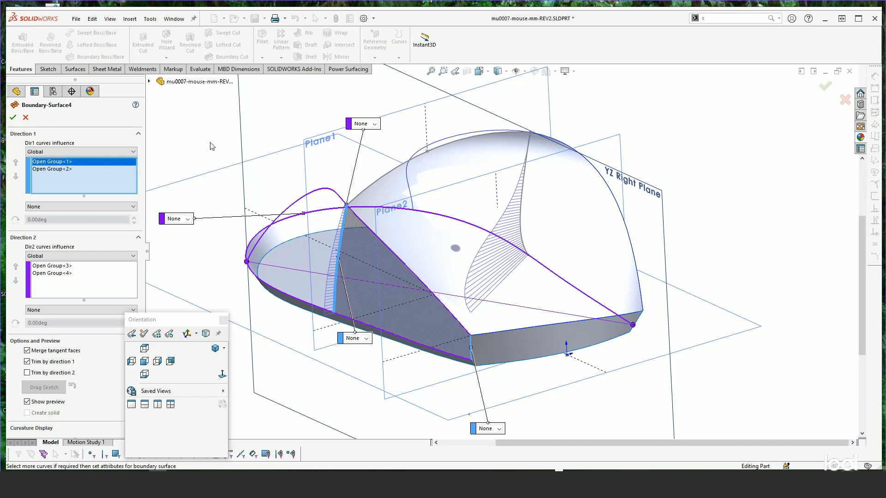
{"action": "right_click", "coordinate": [76, 180]}
{"action": "left_click", "coordinate": [112, 212]}
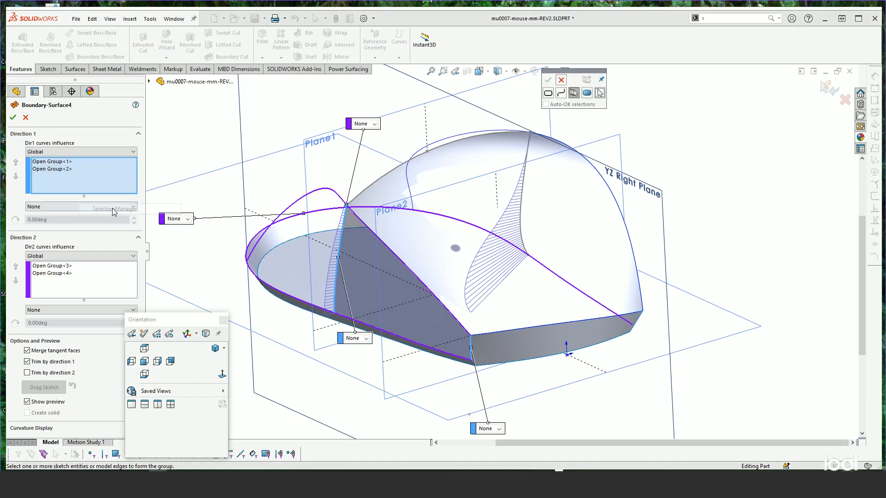
{"action": "left_click", "coordinate": [560, 82]}
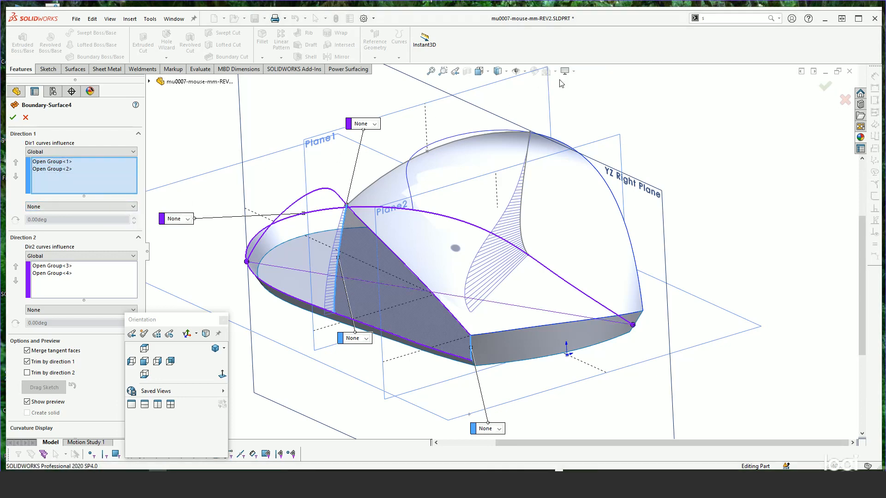
{"action": "scroll", "coordinate": [504, 386], "scroll_direction": "down", "scroll_amount": 3}
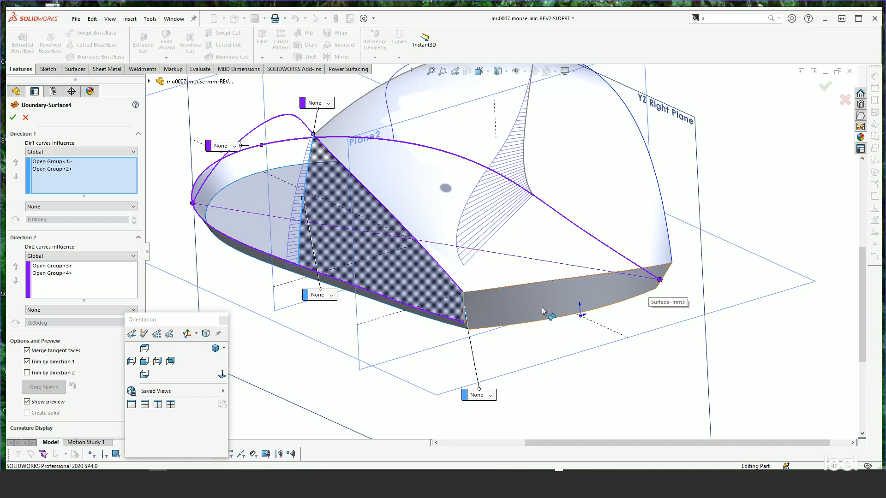
{"action": "key", "text": "z"}
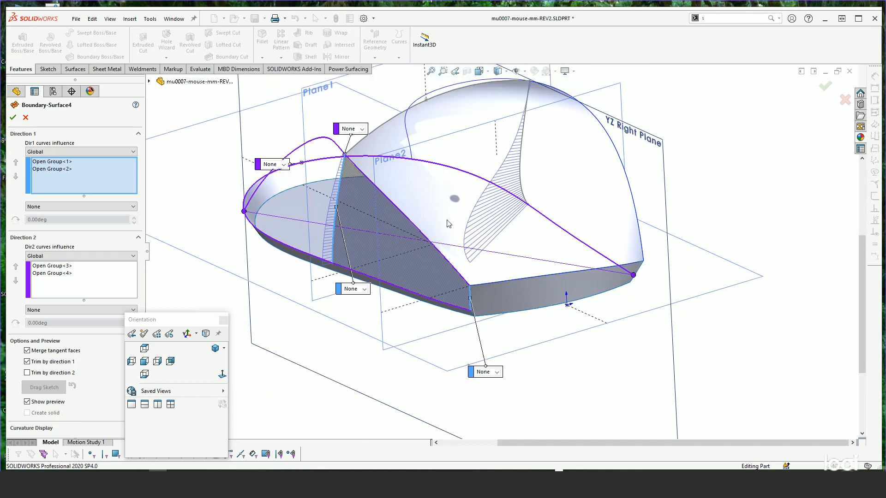
- Turn Trim by direction 1 off and back on for Boundary-Surface4 to compare the previews, and close the feature
{"action": "scroll", "coordinate": [446, 223], "scroll_direction": "down", "scroll_amount": 2}
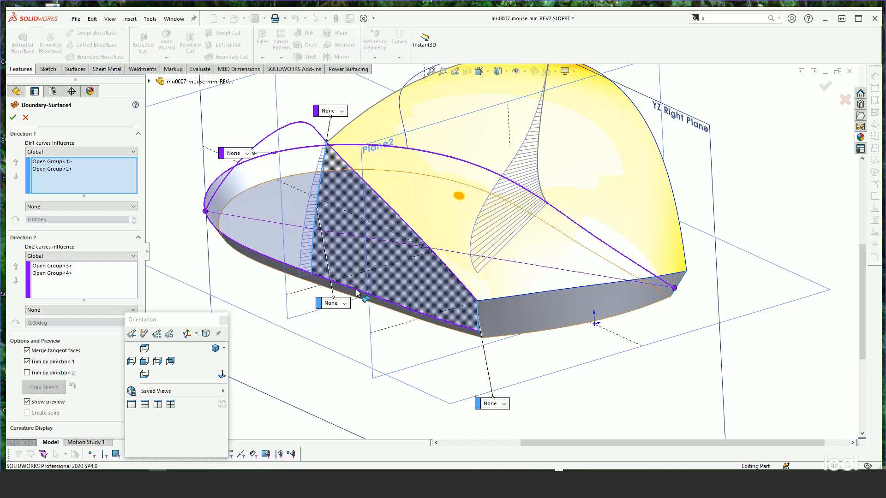
{"action": "left_click", "coordinate": [28, 363]}
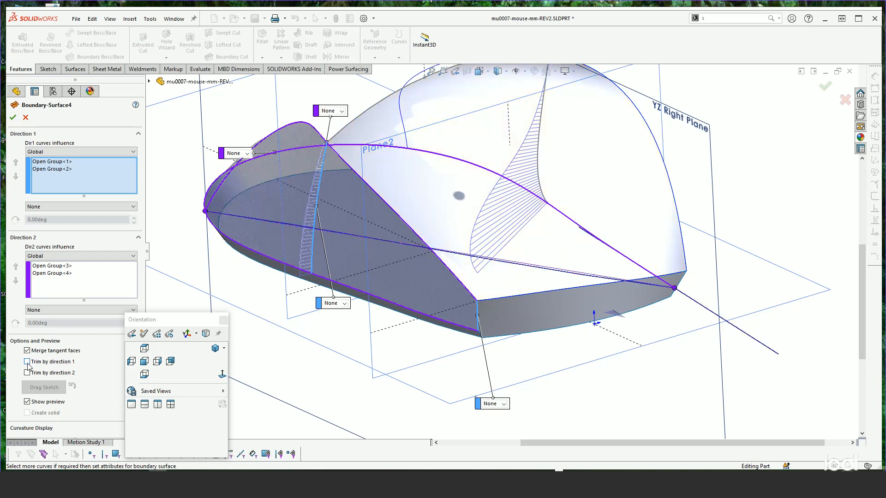
{"action": "left_click", "coordinate": [27, 363]}
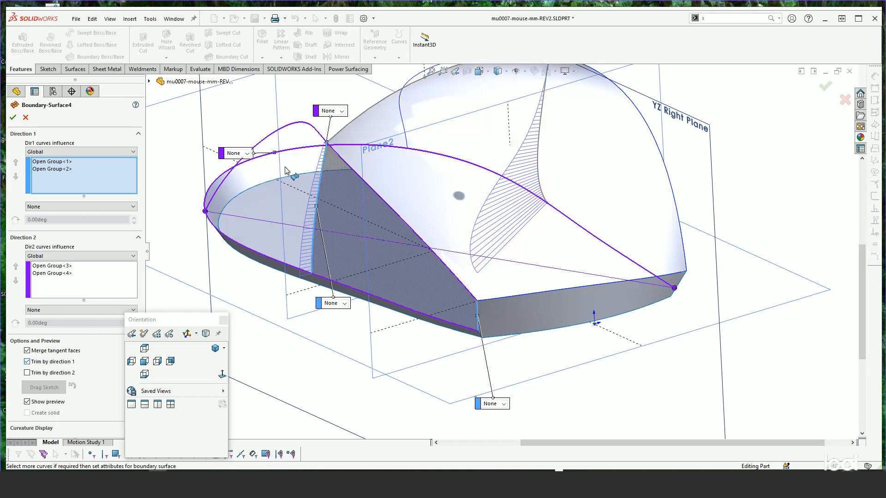
{"action": "left_click", "coordinate": [13, 118]}
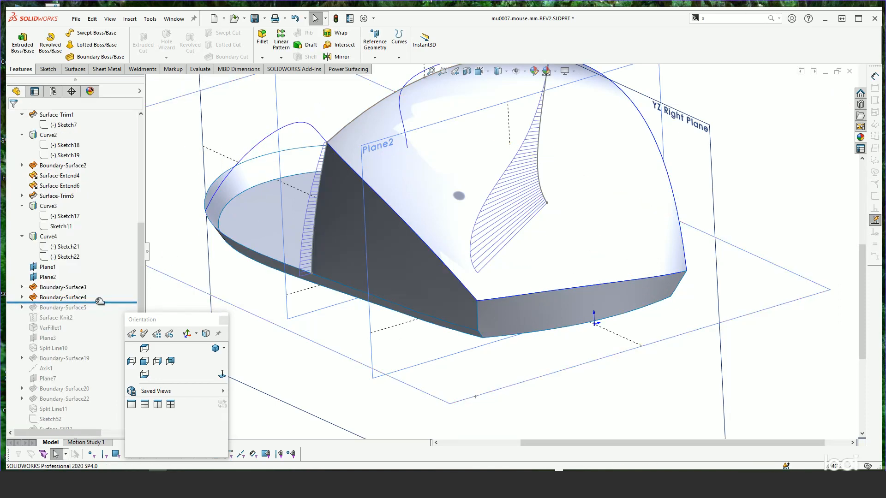
- Roll the model forward past Boundary-Surface5, open the feature to examine its direction curve groups, and close it
{"action": "left_click_drag", "start_coordinate": [95, 302], "coordinate": [92, 312]}
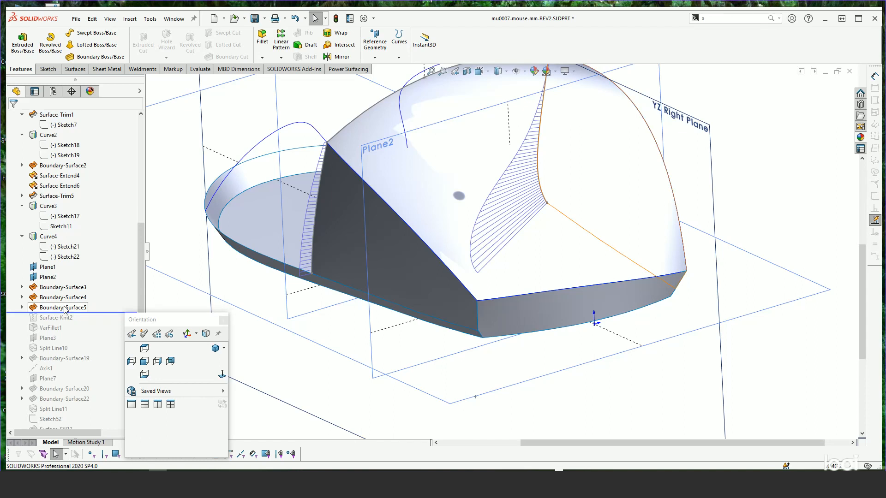
{"action": "right_click", "coordinate": [65, 310]}
{"action": "left_click", "coordinate": [73, 257]}
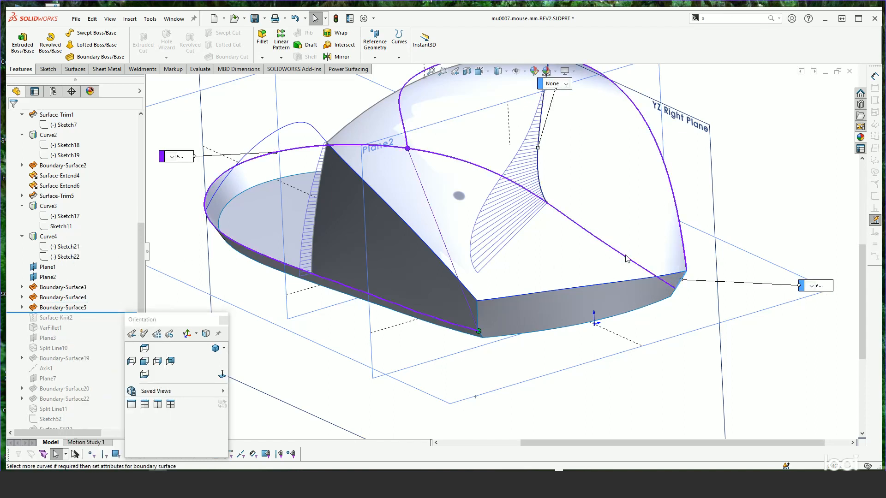
{"action": "middle_click_drag", "start_coordinate": [605, 234], "coordinate": [577, 208]}
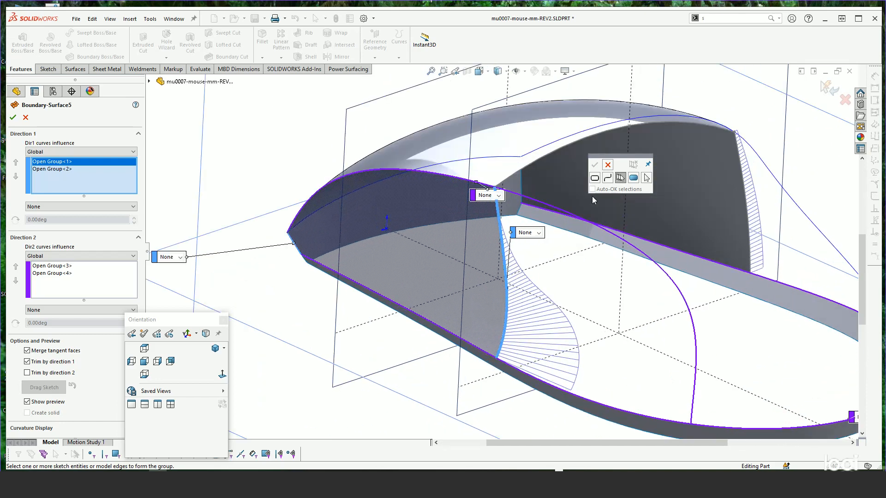
{"action": "left_click", "coordinate": [608, 165]}
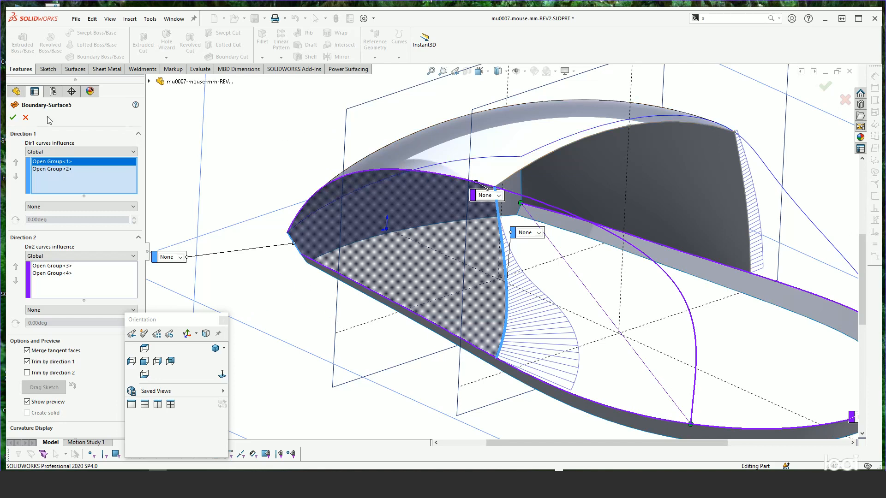
{"action": "left_click", "coordinate": [14, 117]}
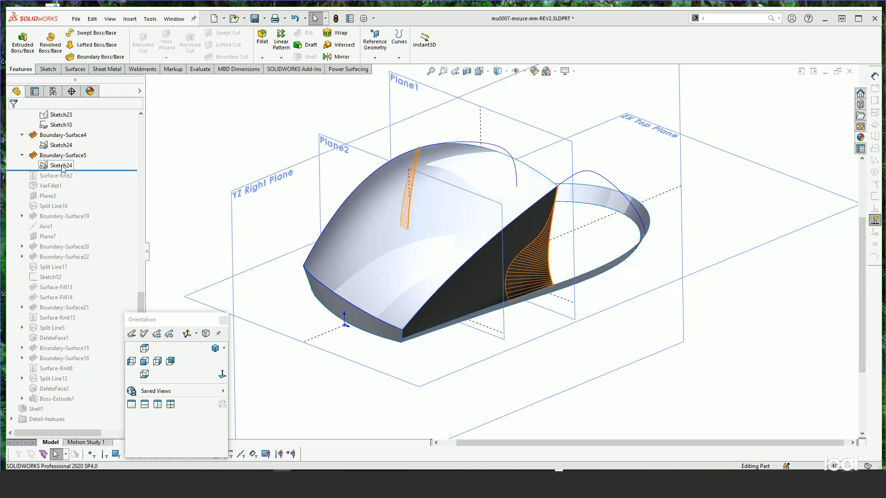
- Roll forward past Surface-Knit2 and open it to review which surfaces are knitted, closing it without changes
{"action": "left_click_drag", "start_coordinate": [85, 170], "coordinate": [85, 180]}
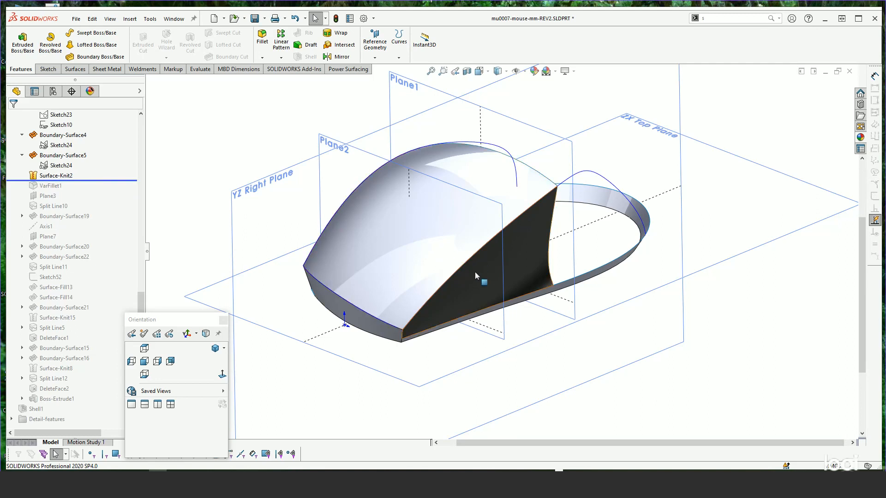
{"action": "left_click", "coordinate": [55, 175]}
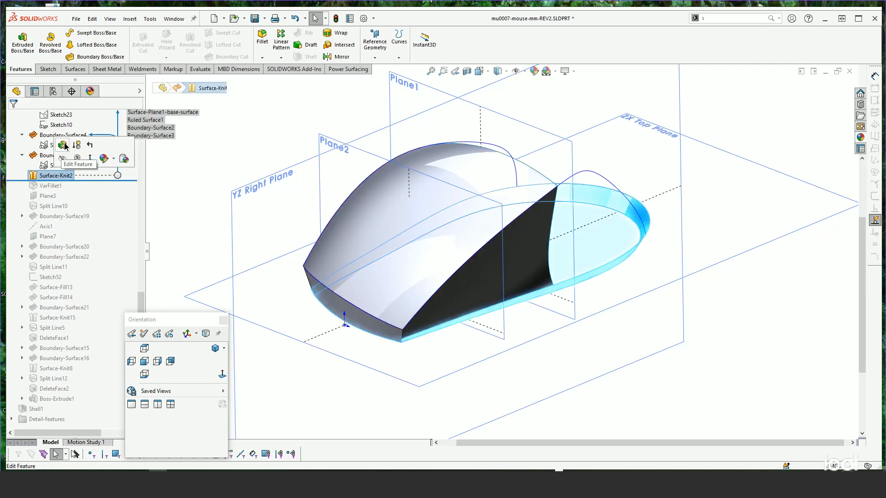
{"action": "left_click", "coordinate": [61, 159]}
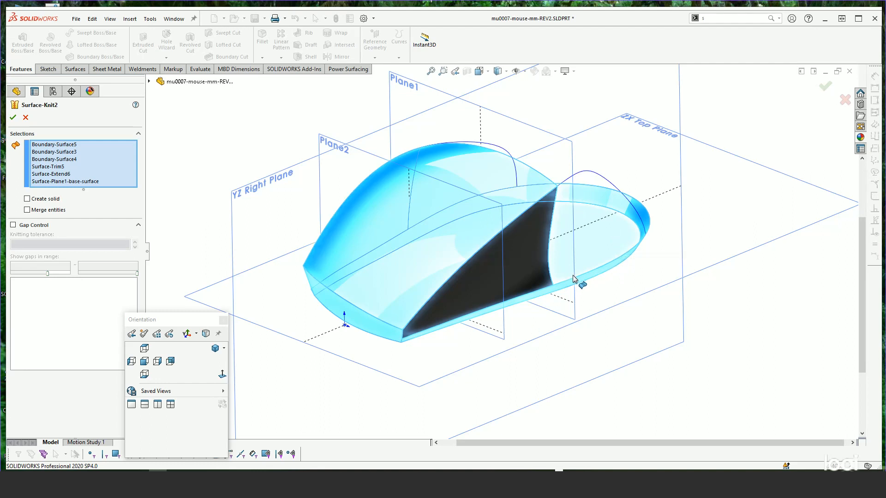
{"action": "left_click", "coordinate": [22, 119]}
- Roll forward past VarFillet1 and open the variable fillet for editing
{"action": "left_click_drag", "start_coordinate": [96, 181], "coordinate": [95, 190]}
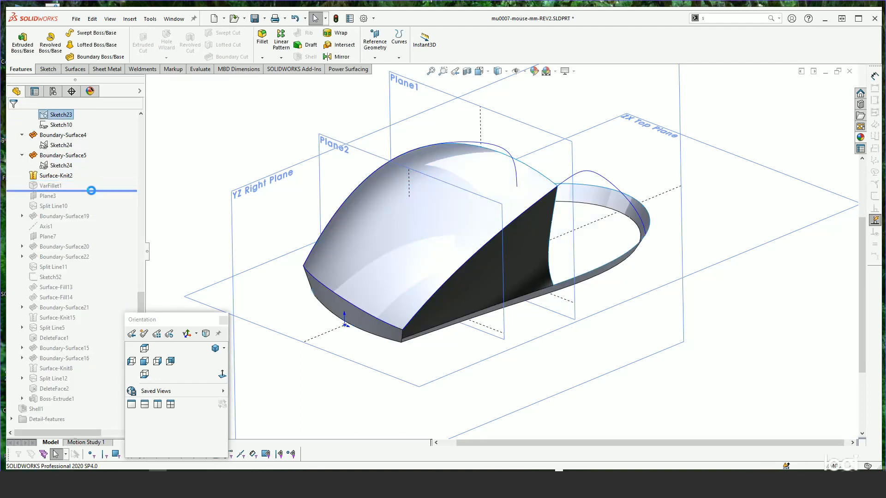
{"action": "right_click", "coordinate": [47, 190]}
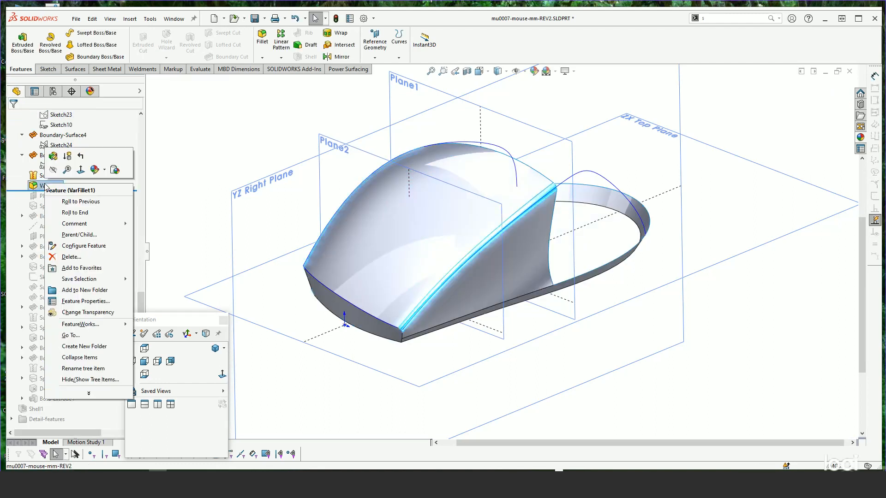
{"action": "key", "text": "Escape"}
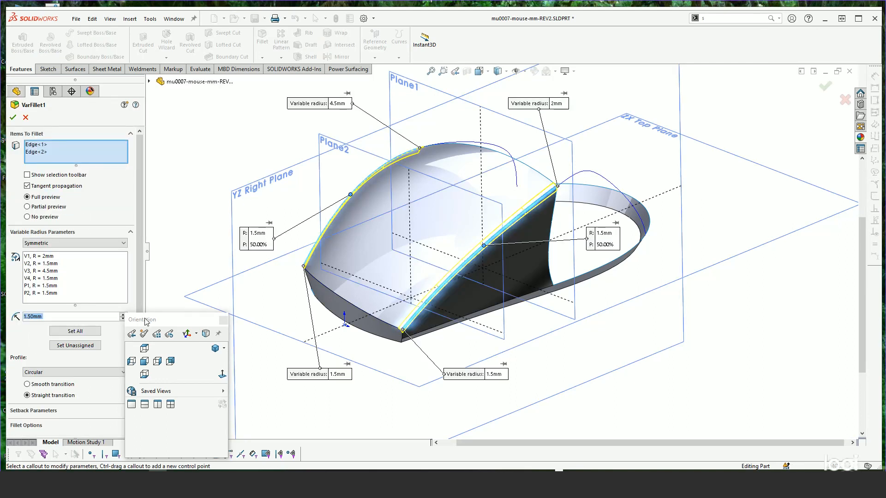
- Move the Orientation window off the VarFillet1 settings, and compare the smooth transition with the straight transition, keeping the fillet straight
{"action": "left_click_drag", "start_coordinate": [145, 322], "coordinate": [183, 324]}
{"action": "left_click_drag", "start_coordinate": [138, 278], "coordinate": [142, 311]}
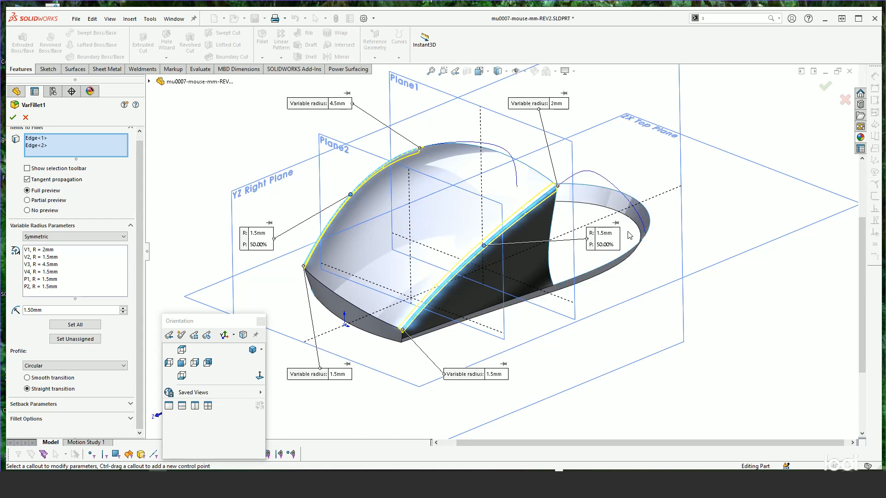
{"action": "left_click", "coordinate": [28, 378]}
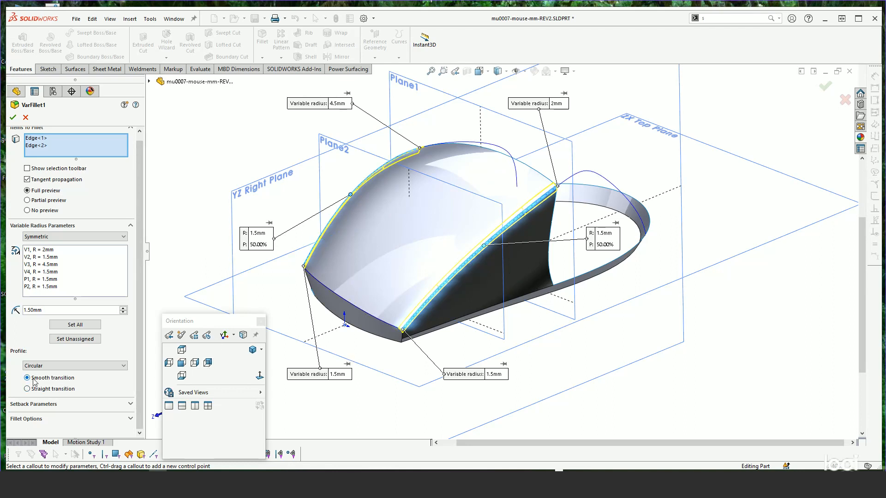
{"action": "left_click", "coordinate": [36, 390]}
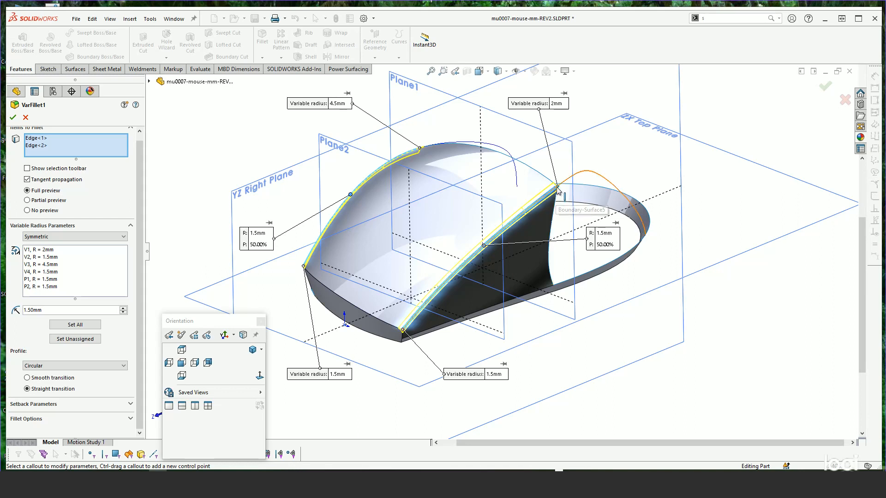
- Set the radius at the 50% control point of VarFillet1's near-side edge to 1.6 mm and accept the fillet
{"action": "middle_click_drag", "start_coordinate": [543, 331], "coordinate": [549, 223]}
{"action": "scroll", "coordinate": [484, 213], "scroll_direction": "down", "scroll_amount": 4}
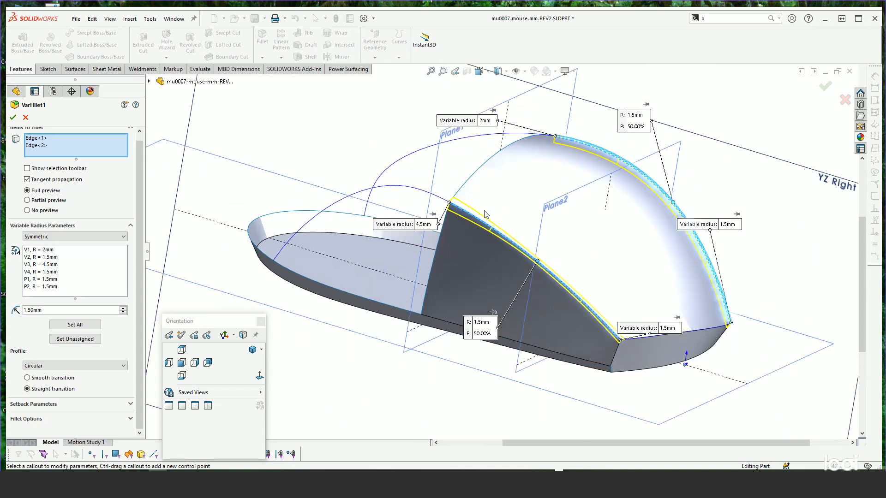
{"action": "scroll", "coordinate": [482, 217], "scroll_direction": "up", "scroll_amount": 1}
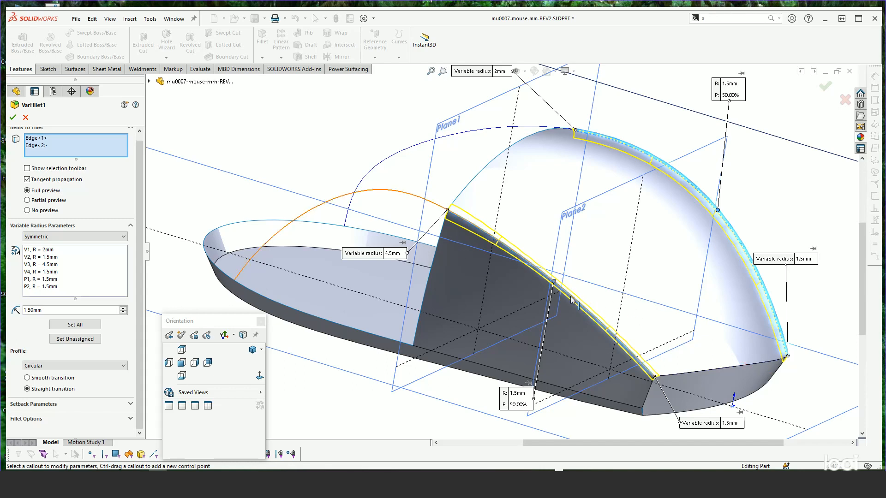
{"action": "left_click", "coordinate": [516, 393]}
{"action": "type", "text": "1.6"}
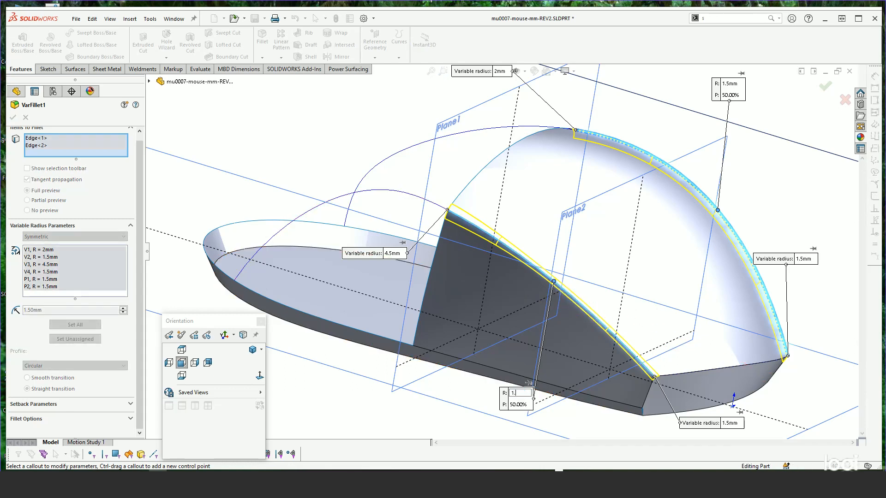
{"action": "key", "text": "Return"}
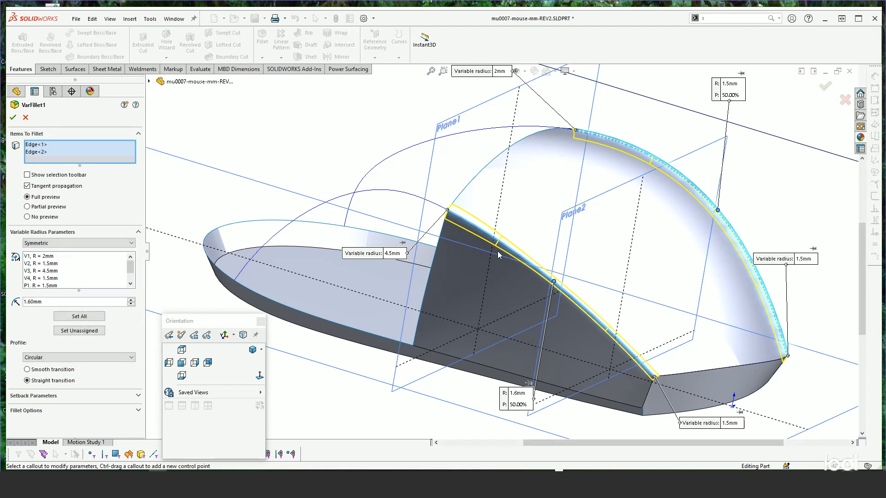
{"action": "left_click", "coordinate": [824, 85]}
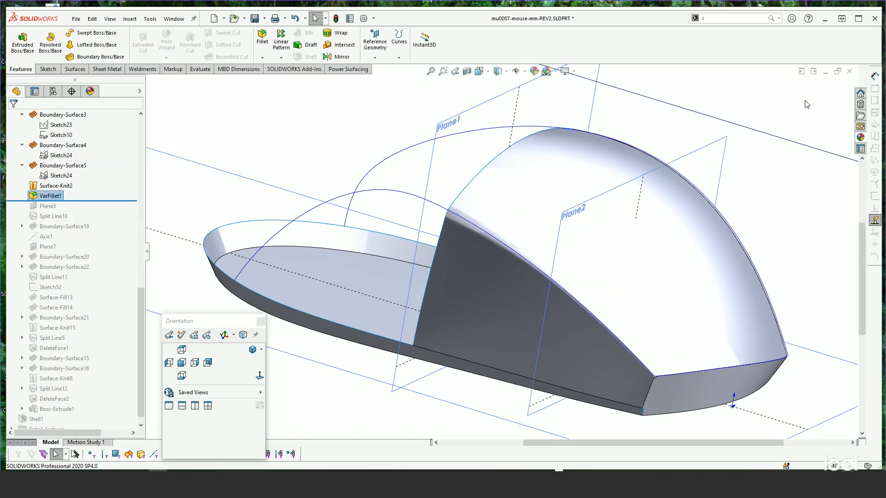
- Examine the open end of the knitted body, return to the feature tree, and roll the model forward past Surface-Fill14
{"action": "middle_click_drag", "start_coordinate": [594, 257], "coordinate": [439, 291]}
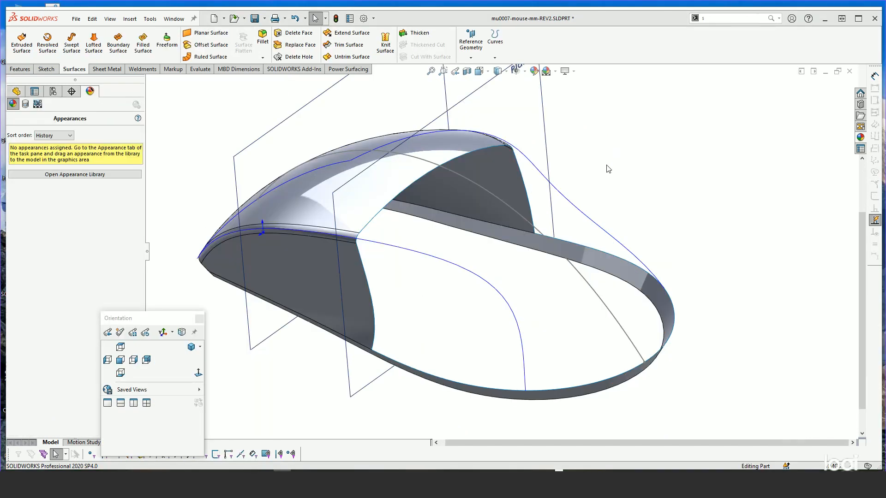
{"action": "mouse_move", "coordinate": [621, 188]}
{"action": "middle_mouse_down"}
{"action": "mouse_move", "coordinate": [659, 136]}
{"action": "mouse_move", "coordinate": [623, 168]}
{"action": "mouse_move", "coordinate": [626, 193]}
{"action": "middle_mouse_up"}
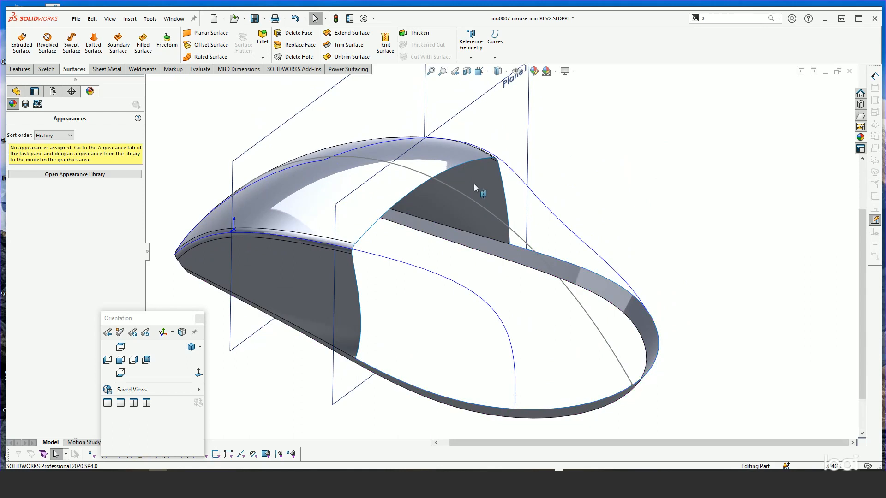
{"action": "middle_click_drag", "start_coordinate": [619, 326], "coordinate": [651, 251]}
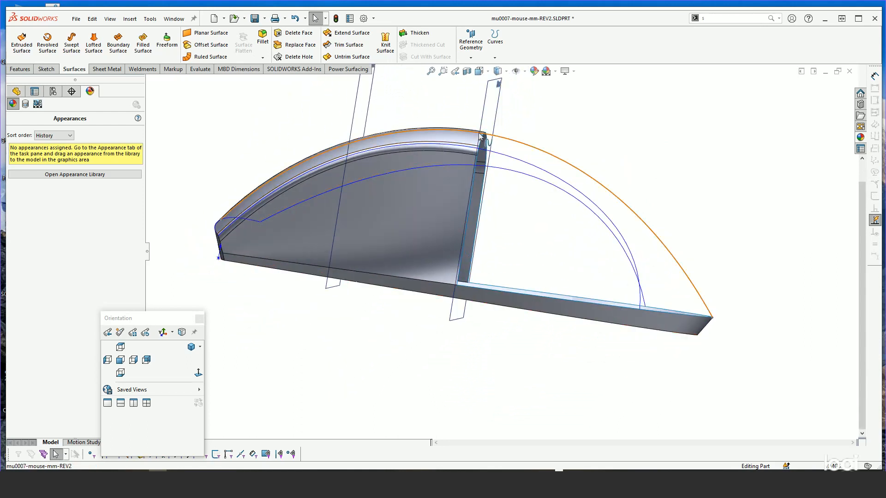
{"action": "middle_click_drag", "start_coordinate": [480, 134], "coordinate": [489, 195]}
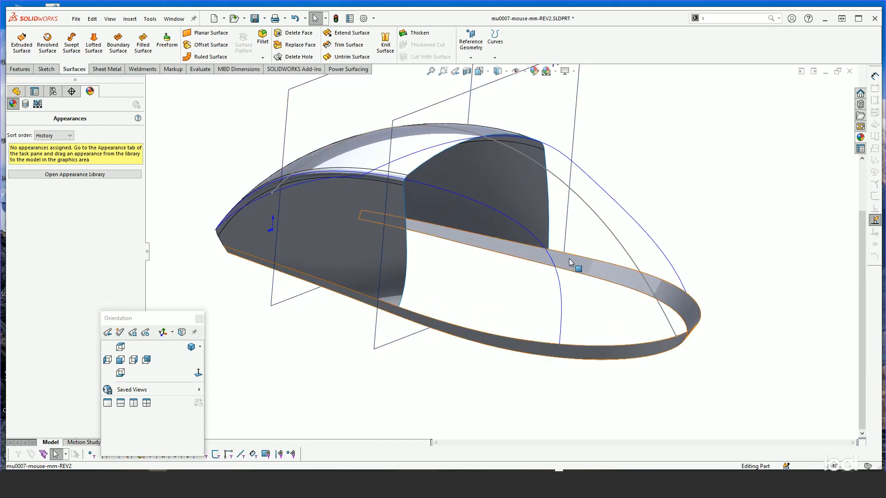
{"action": "middle_click_drag", "start_coordinate": [587, 283], "coordinate": [494, 325]}
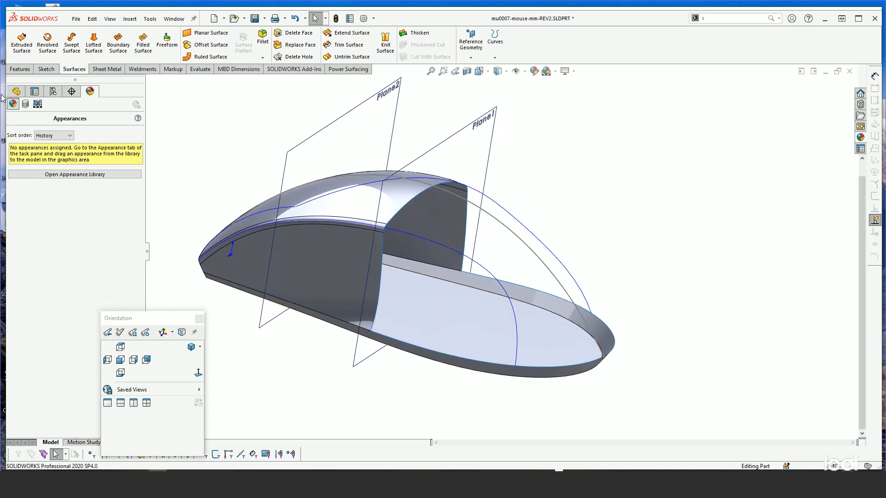
{"action": "left_click", "coordinate": [17, 91]}
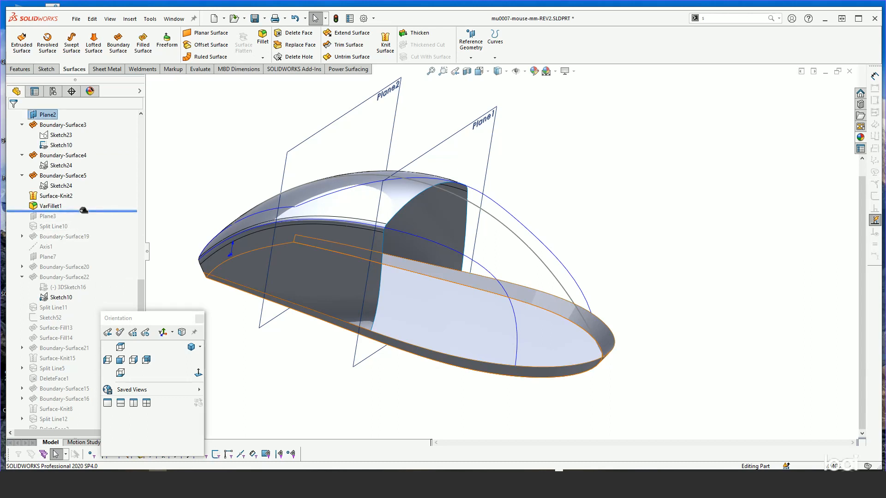
{"action": "left_click_drag", "start_coordinate": [84, 210], "coordinate": [77, 341]}
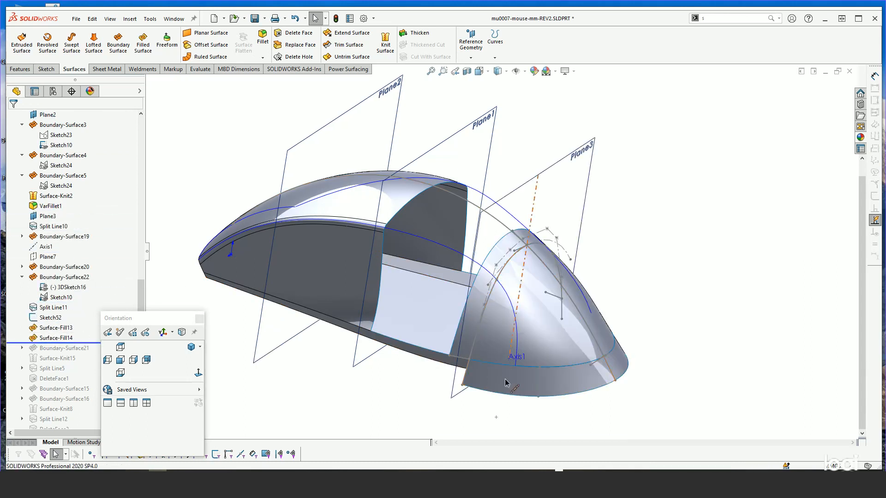
- Hide the split surface bodies around the fill surfaces: the strip on the inner side and the skirt along the base edge
{"action": "left_click", "coordinate": [467, 331]}
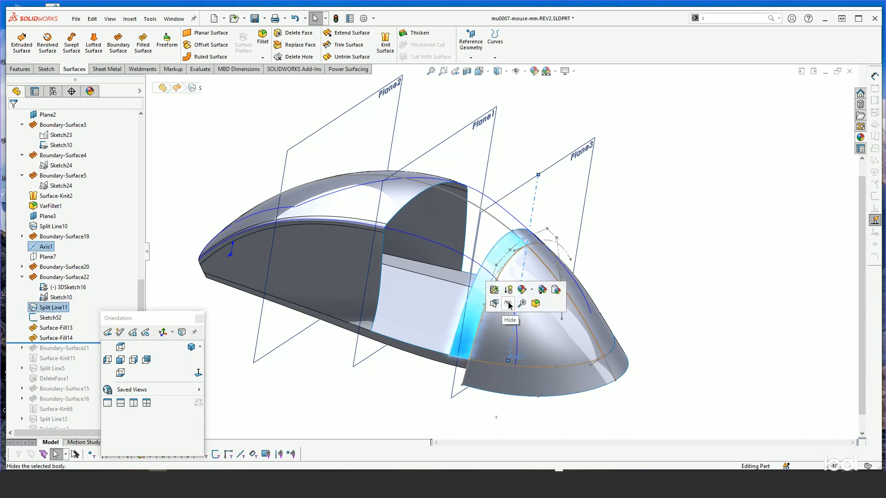
{"action": "left_click", "coordinate": [508, 305]}
{"action": "left_click", "coordinate": [502, 377]}
{"action": "left_click", "coordinate": [506, 378]}
{"action": "left_click", "coordinate": [549, 386]}
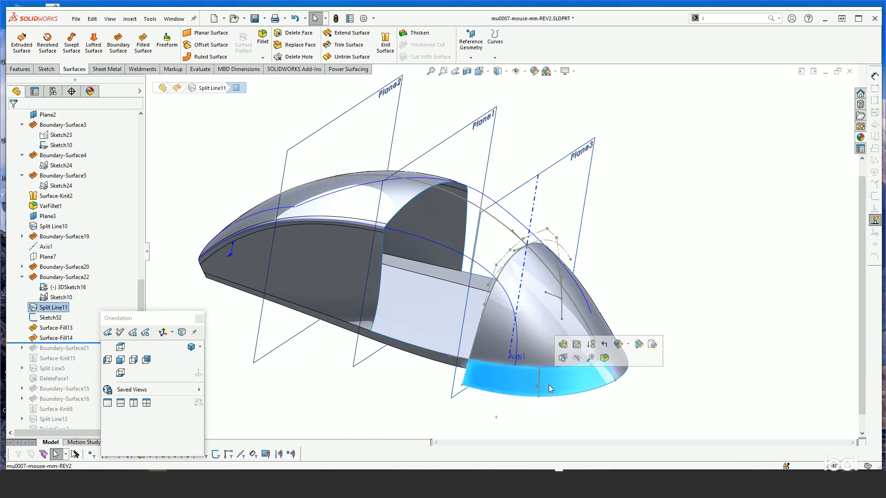
{"action": "left_click", "coordinate": [576, 358]}
- Hide the planes, axis, sketches and curves in the view, and examine the surfaces Surface-Fill13 and Surface-Fill14
{"action": "middle_click_drag", "start_coordinate": [576, 358], "coordinate": [553, 345]}
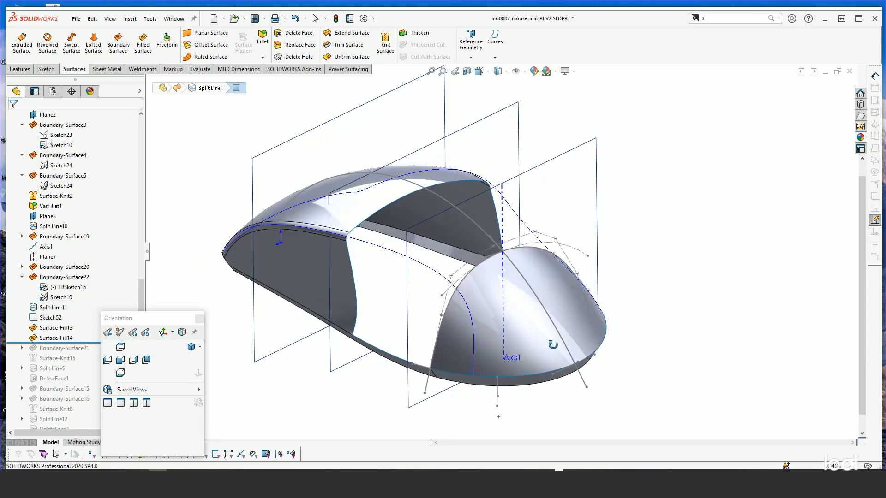
{"action": "key", "text": "h"}
{"action": "scroll", "coordinate": [506, 324], "scroll_direction": "down", "scroll_amount": 1}
{"action": "mouse_move", "coordinate": [506, 325]}
{"action": "middle_mouse_down"}
{"action": "mouse_move", "coordinate": [538, 301]}
{"action": "mouse_move", "coordinate": [509, 347]}
{"action": "middle_mouse_up"}
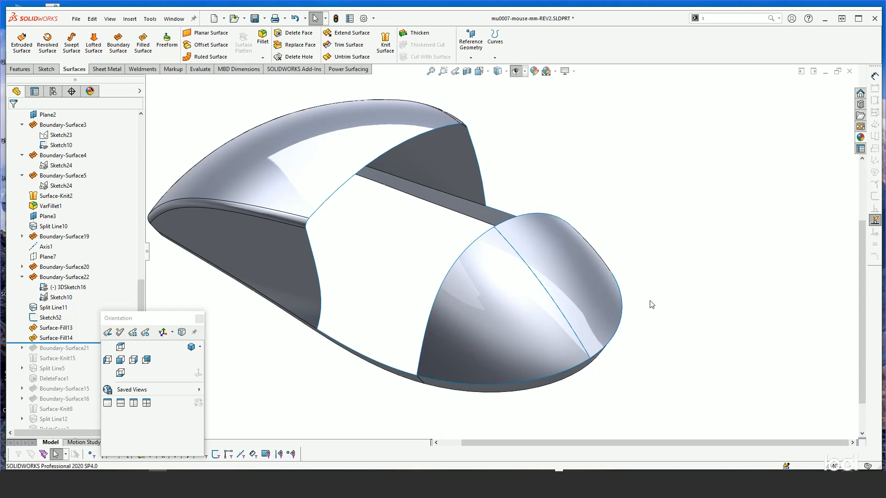
{"action": "mouse_move", "coordinate": [645, 301]}
{"action": "middle_mouse_down"}
{"action": "mouse_move", "coordinate": [613, 336]}
{"action": "mouse_move", "coordinate": [647, 305]}
{"action": "mouse_move", "coordinate": [679, 230]}
{"action": "mouse_move", "coordinate": [688, 239]}
{"action": "mouse_move", "coordinate": [655, 326]}
{"action": "mouse_move", "coordinate": [681, 281]}
{"action": "mouse_move", "coordinate": [661, 267]}
{"action": "mouse_move", "coordinate": [628, 305]}
{"action": "mouse_move", "coordinate": [642, 293]}
{"action": "middle_mouse_up"}
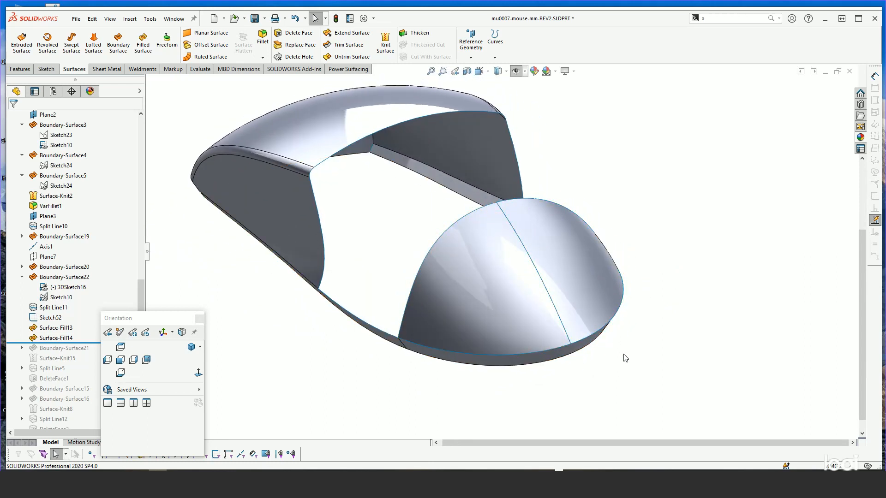
- Examine the two fill surfaces at the rounded end from both sides, and roll the model back to just after Boundary-Surface20
{"action": "mouse_move", "coordinate": [615, 349]}
{"action": "middle_mouse_down"}
{"action": "mouse_move", "coordinate": [636, 297]}
{"action": "mouse_move", "coordinate": [681, 263]}
{"action": "mouse_move", "coordinate": [628, 359]}
{"action": "middle_mouse_up"}
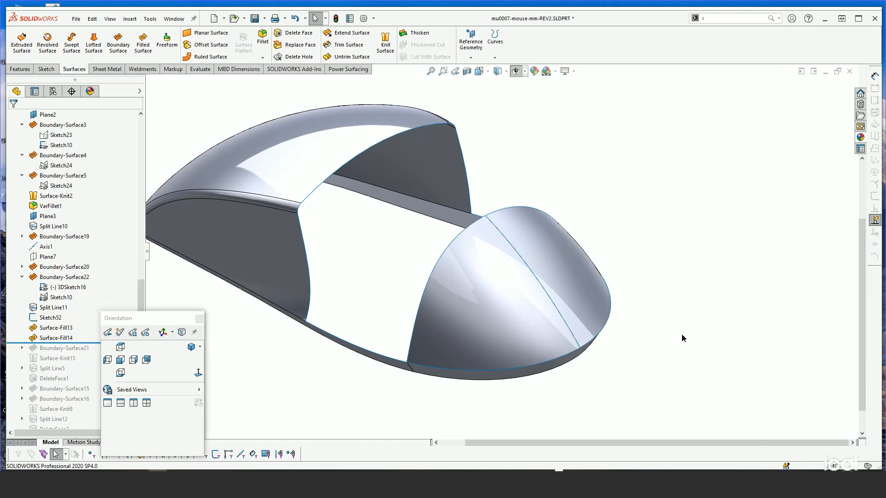
{"action": "middle_click_drag", "start_coordinate": [683, 338], "coordinate": [582, 302]}
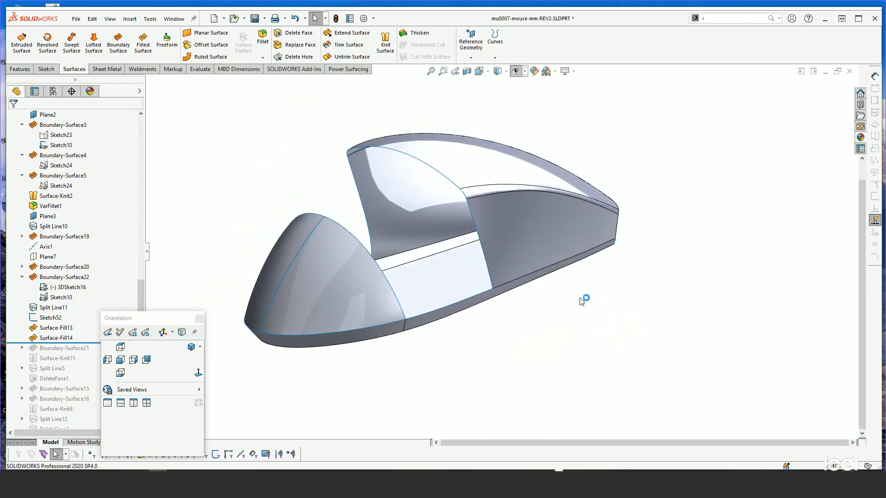
{"action": "middle_click_drag", "start_coordinate": [505, 327], "coordinate": [523, 337]}
{"action": "scroll", "coordinate": [296, 262], "scroll_direction": "down", "scroll_amount": 5}
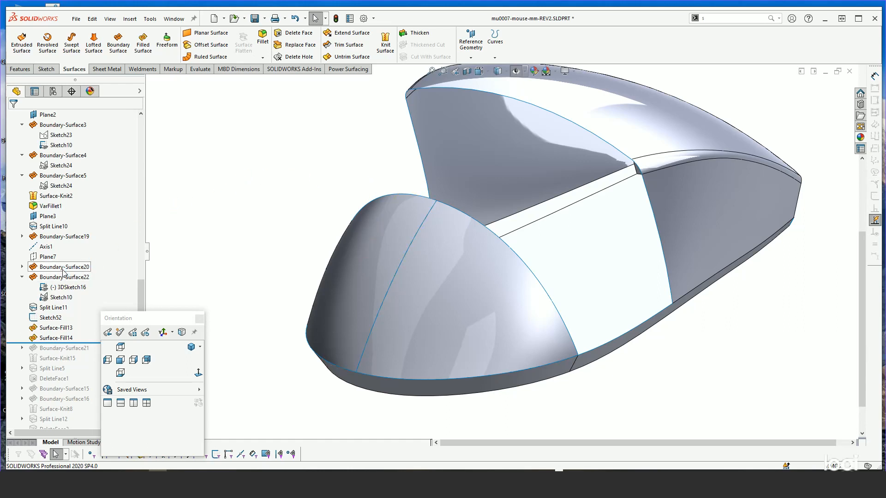
{"action": "mouse_move", "coordinate": [63, 272]}
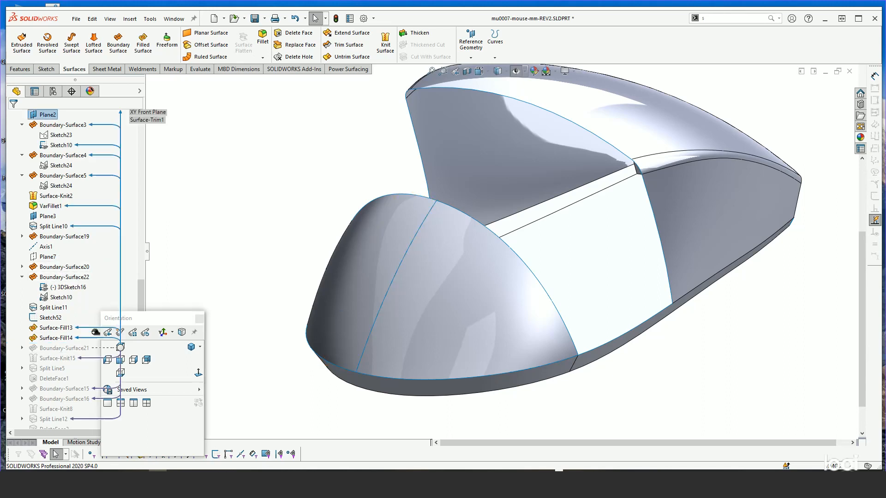
{"action": "left_click_drag", "start_coordinate": [90, 343], "coordinate": [85, 272]}
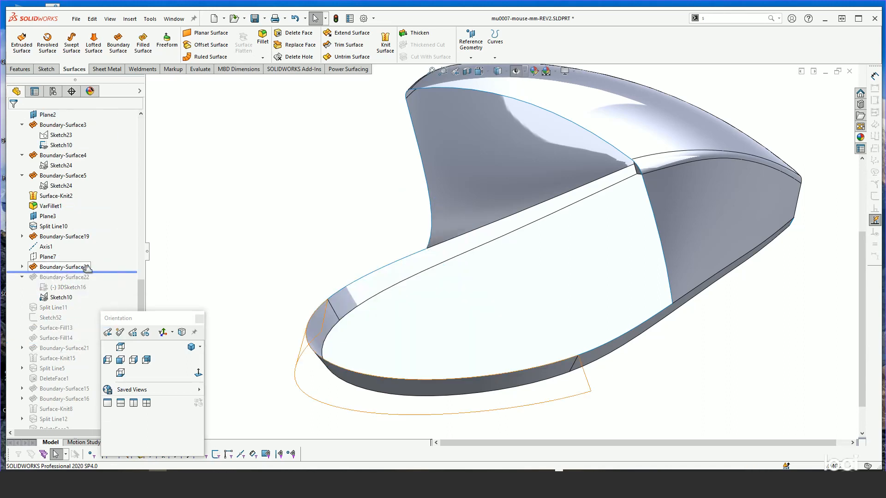
- Open 3DSketch14 of Boundary-Surface20 for editing, examine its short lines along the base edge, and exit the sketch
{"action": "left_click", "coordinate": [22, 267]}
{"action": "left_click", "coordinate": [51, 277]}
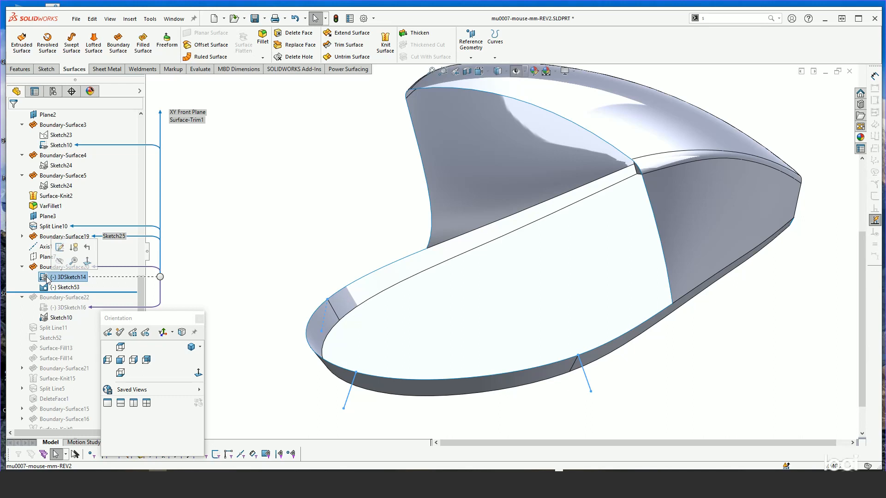
{"action": "right_click", "coordinate": [68, 277]}
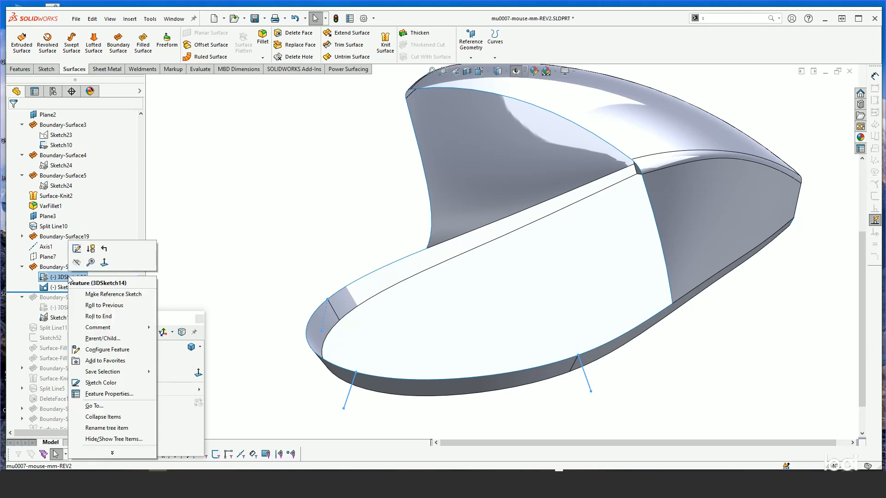
{"action": "left_click", "coordinate": [76, 247]}
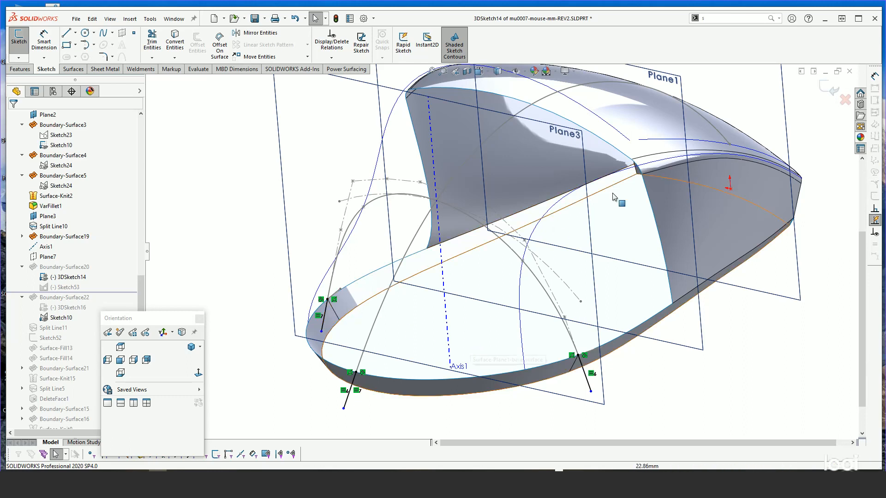
{"action": "left_click", "coordinate": [822, 92]}
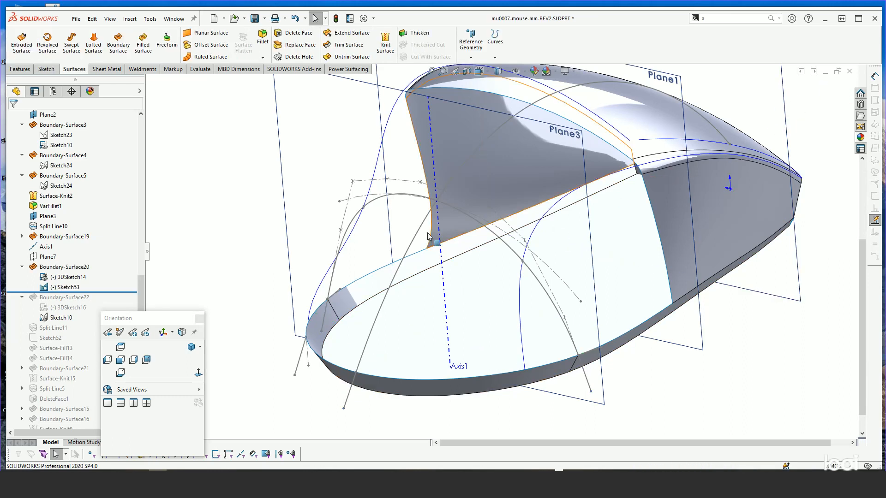
- Open the definition of Boundary-Surface20, examine its Direction 1 and Direction 2 curves around the base edge, and accept it
{"action": "left_click", "coordinate": [61, 268]}
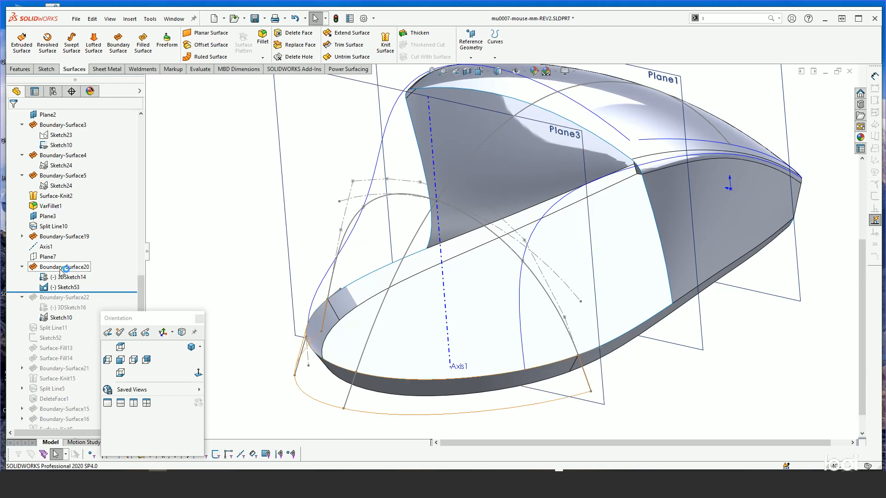
{"action": "left_click", "coordinate": [81, 238]}
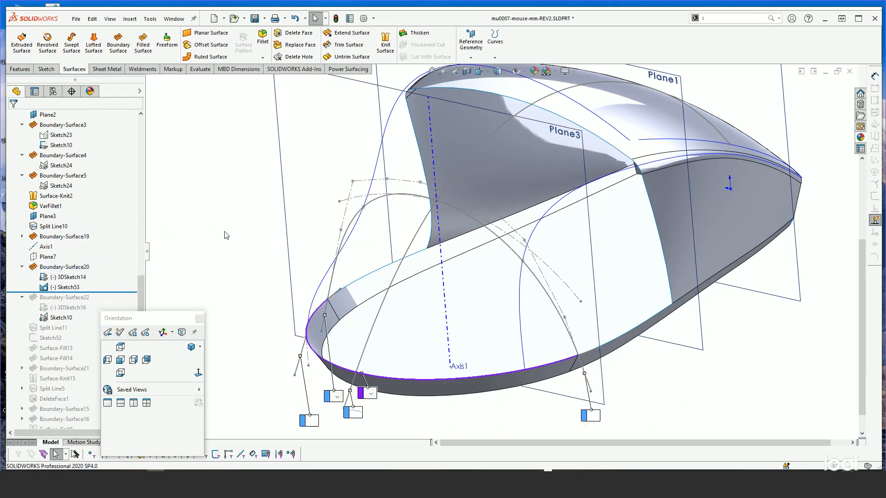
{"action": "middle_click_drag", "start_coordinate": [253, 243], "coordinate": [266, 250]}
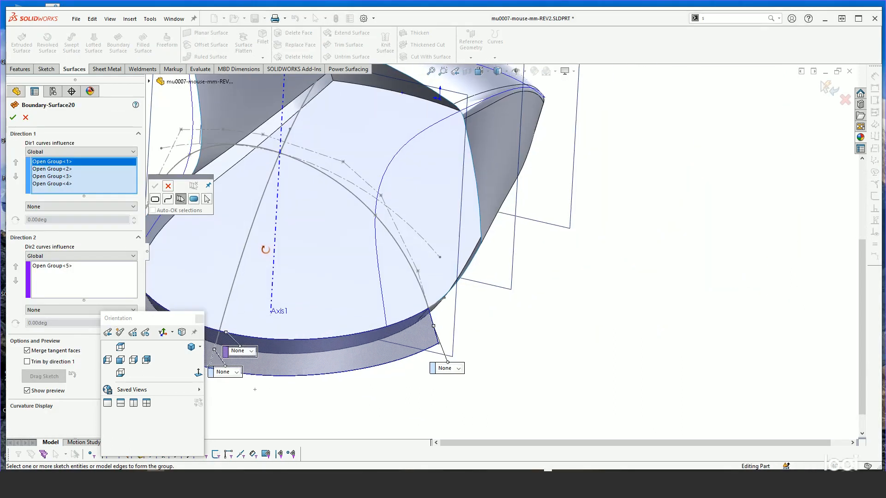
{"action": "scroll", "coordinate": [315, 250], "scroll_direction": "up", "scroll_amount": 3}
{"action": "scroll", "coordinate": [338, 267], "scroll_direction": "down", "scroll_amount": 6}
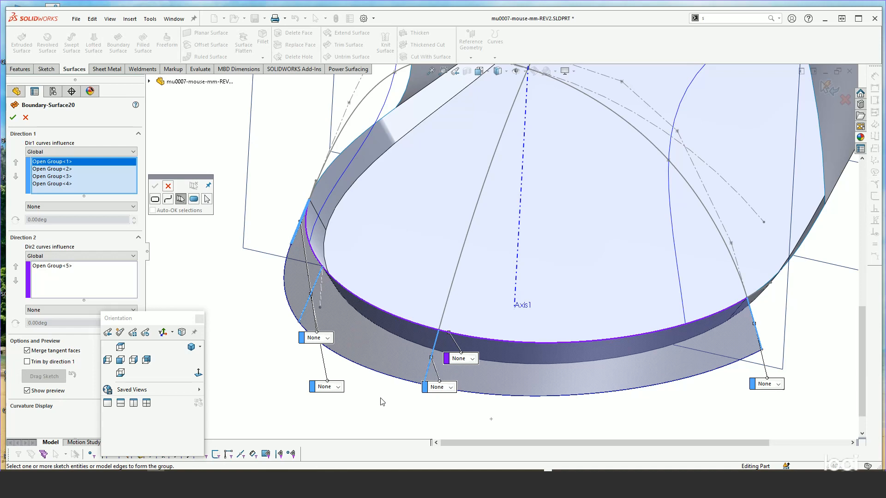
{"action": "middle_click_drag", "start_coordinate": [379, 383], "coordinate": [367, 381]}
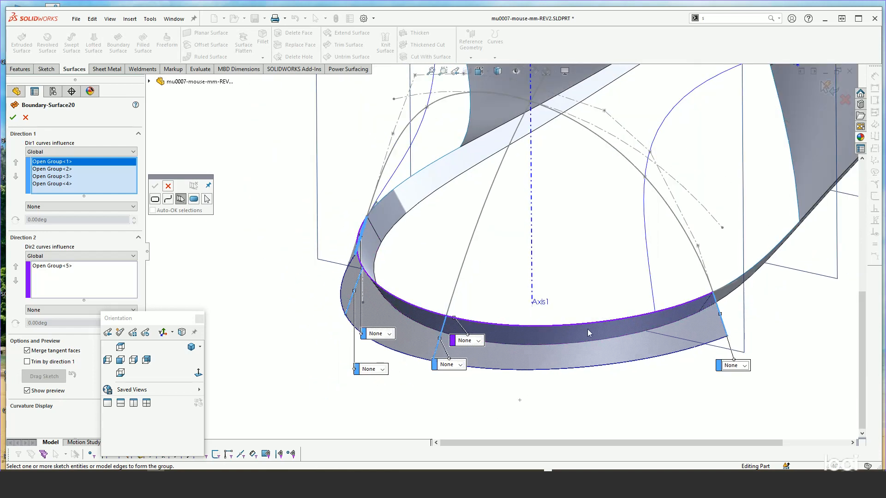
{"action": "scroll", "coordinate": [615, 326], "scroll_direction": "down", "scroll_amount": 3}
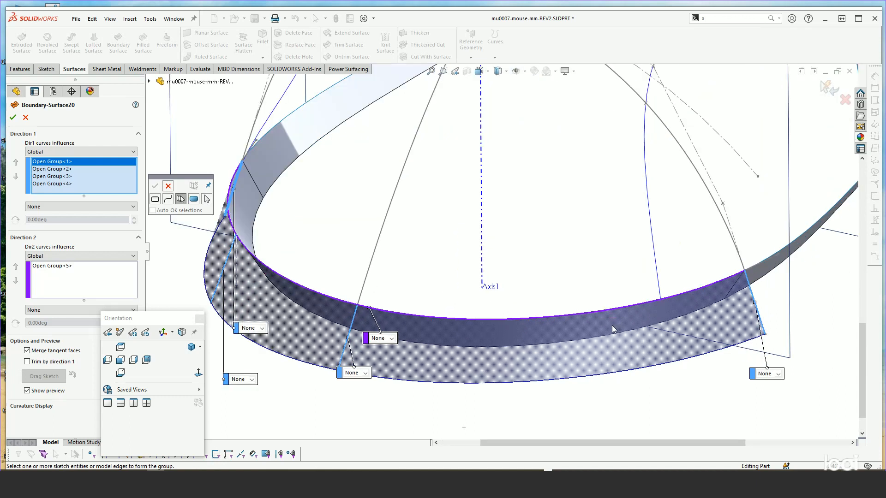
{"action": "scroll", "coordinate": [612, 326], "scroll_direction": "up", "scroll_amount": 2}
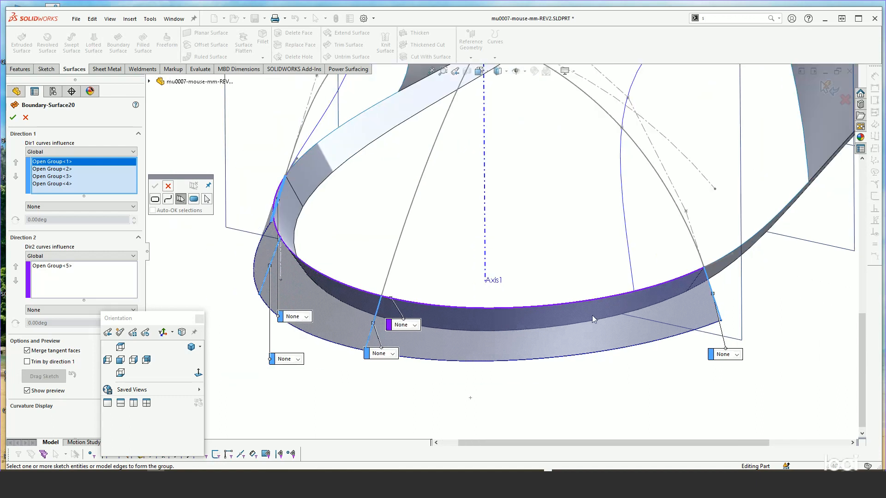
{"action": "left_click", "coordinate": [11, 118]}
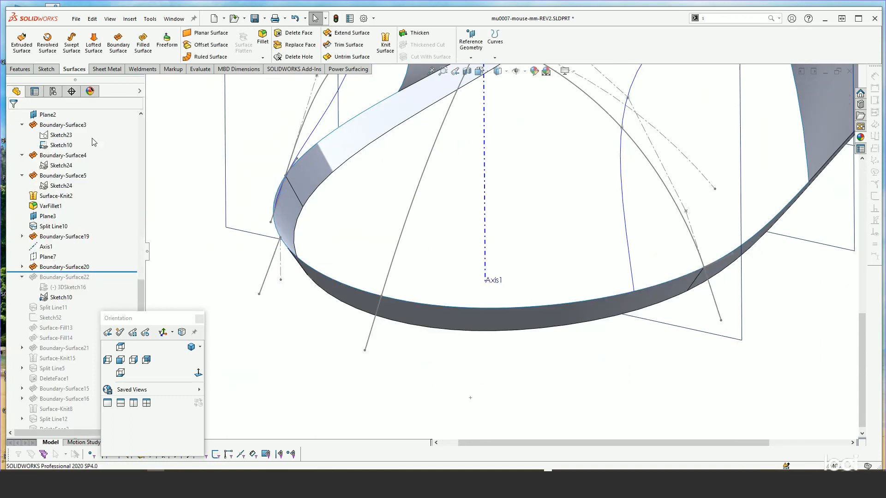
- Show the hidden surface bodies Boundary-Surface19, the arched strip, and Boundary-Surface20, the skirt along the base edge
{"action": "left_click", "coordinate": [64, 236]}
{"action": "left_click", "coordinate": [199, 194]}
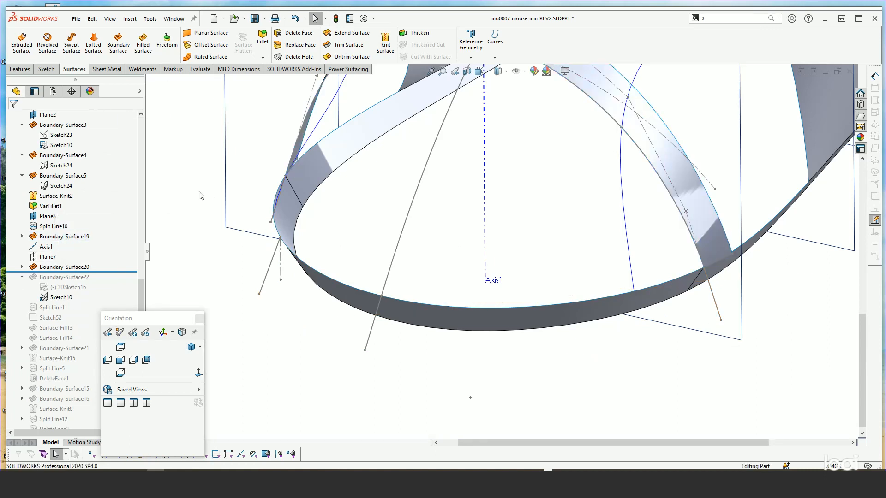
{"action": "left_click", "coordinate": [64, 266]}
{"action": "left_click", "coordinate": [61, 256]}
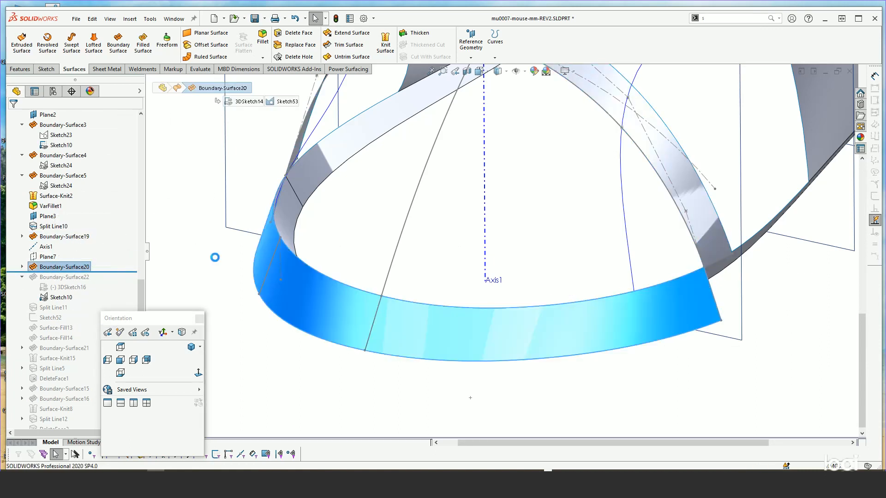
{"action": "left_click", "coordinate": [215, 268]}
{"action": "middle_click_drag", "start_coordinate": [215, 268], "coordinate": [231, 301]}
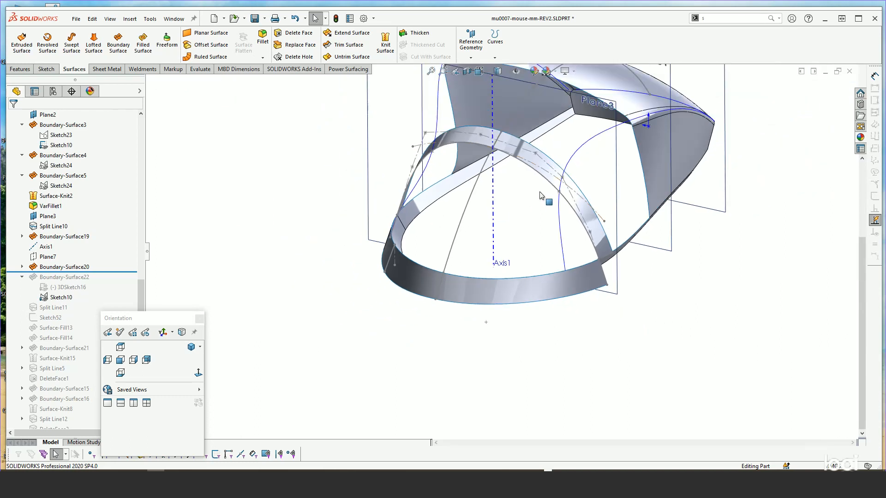
{"action": "scroll", "coordinate": [558, 196], "scroll_direction": "down", "scroll_amount": 3}
- Open 3DSketch13 of Boundary-Surface19 for editing, examine its short lines along the arched curve, and exit the sketch
{"action": "left_click", "coordinate": [54, 237]}
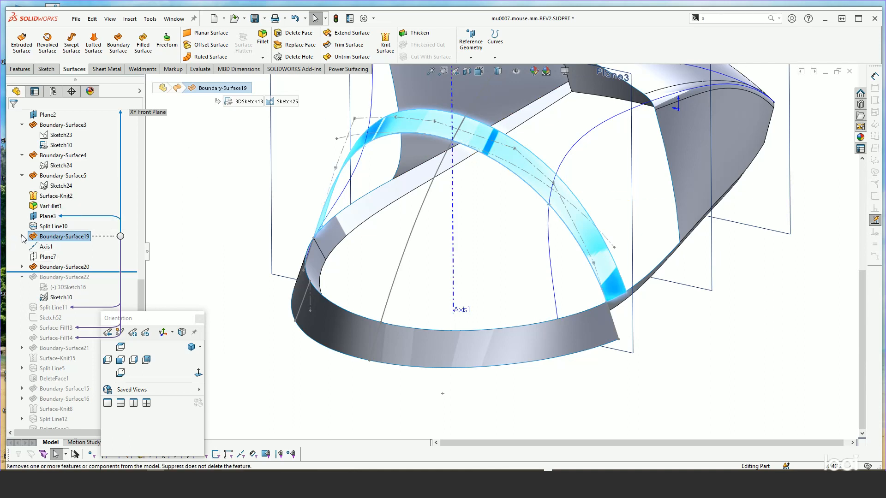
{"action": "left_click", "coordinate": [22, 237]}
{"action": "right_click", "coordinate": [68, 248]}
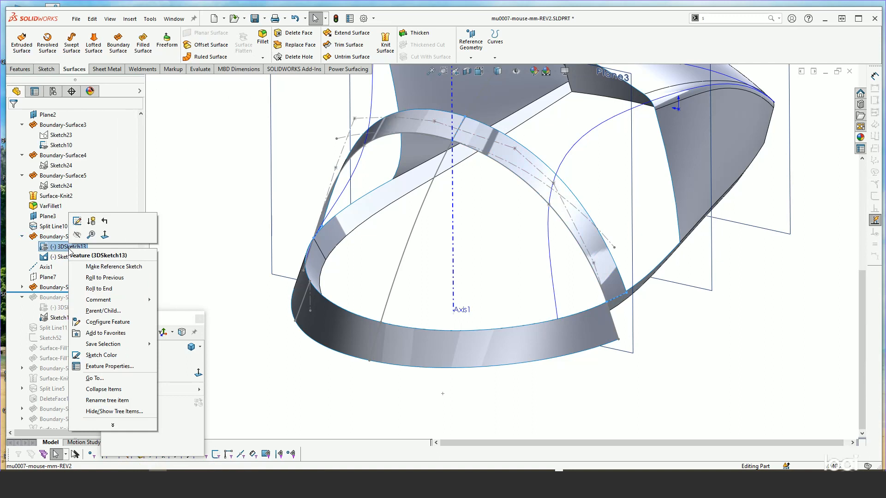
{"action": "left_click", "coordinate": [77, 222]}
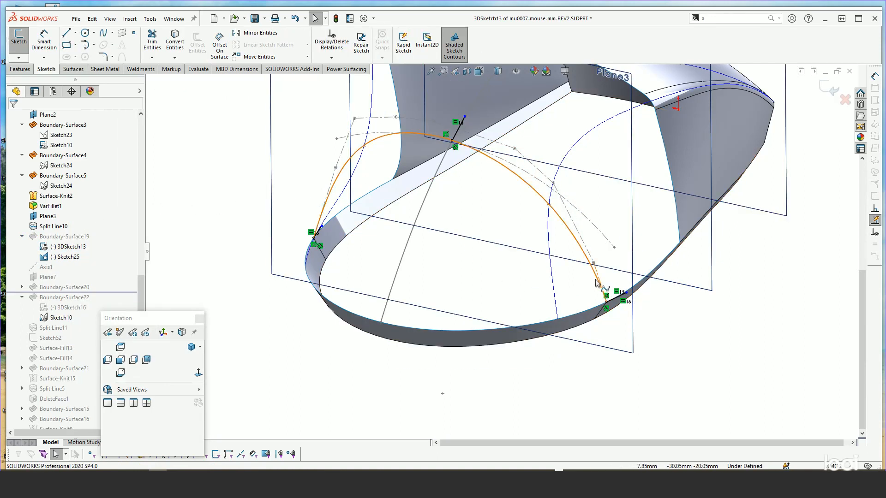
{"action": "middle_click_drag", "start_coordinate": [451, 255], "coordinate": [450, 266]}
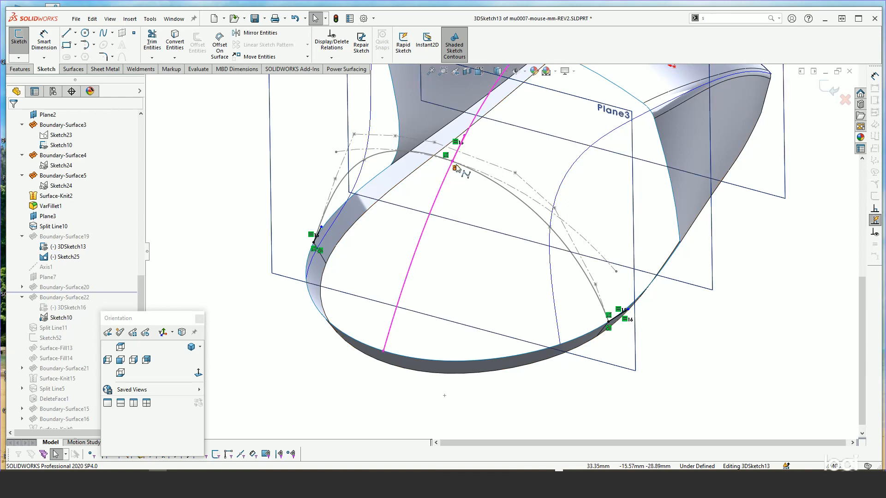
{"action": "left_click", "coordinate": [832, 89]}
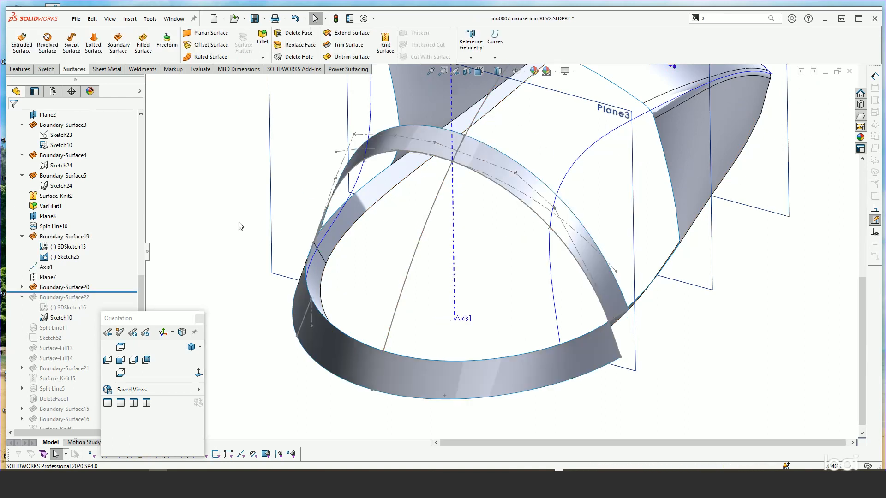
- Open the definition of Boundary-Surface19, review its Direction 1 and Direction 2 curves, and accept it
{"action": "right_click", "coordinate": [66, 240]}
{"action": "left_click", "coordinate": [75, 215]}
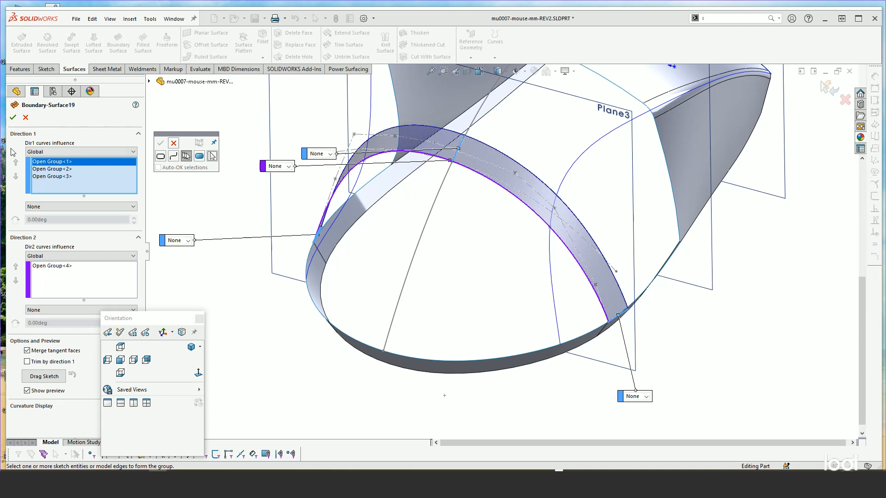
{"action": "left_click", "coordinate": [13, 117]}
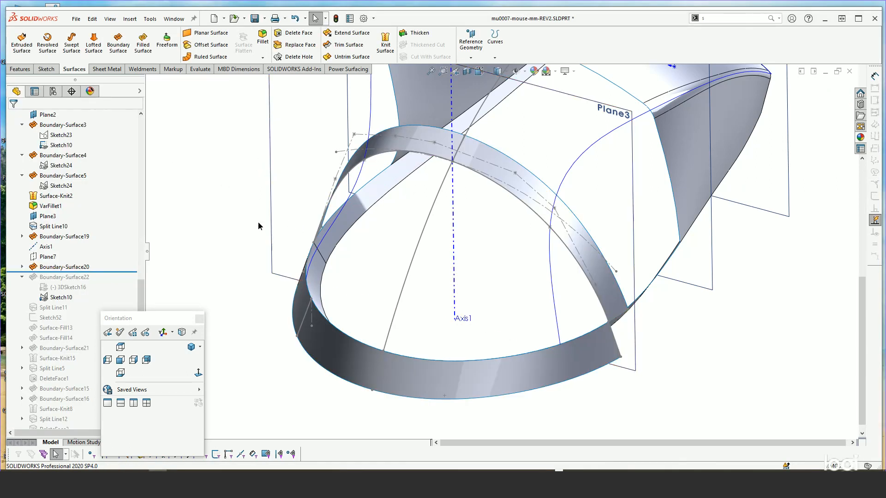
- Hide the planes, axis and sketches around the two strip surfaces, and roll the model forward to just after Sketch52
{"action": "middle_click_drag", "start_coordinate": [259, 225], "coordinate": [248, 205]}
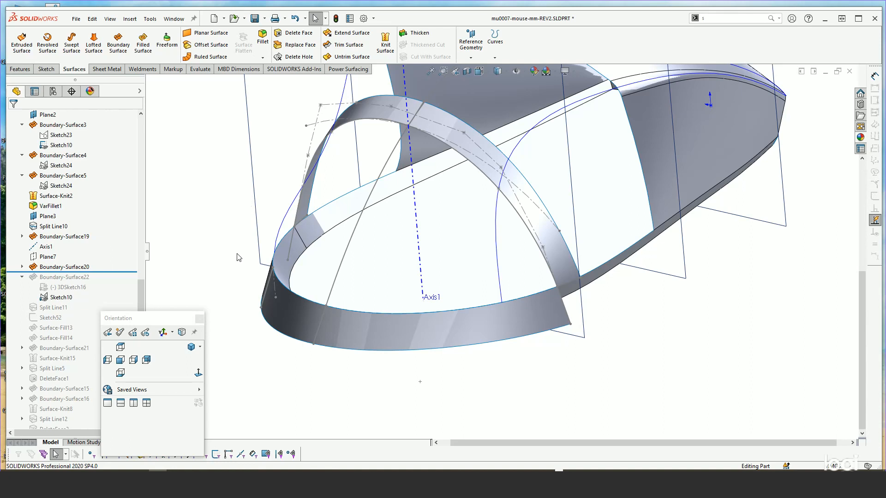
{"action": "key", "text": "h"}
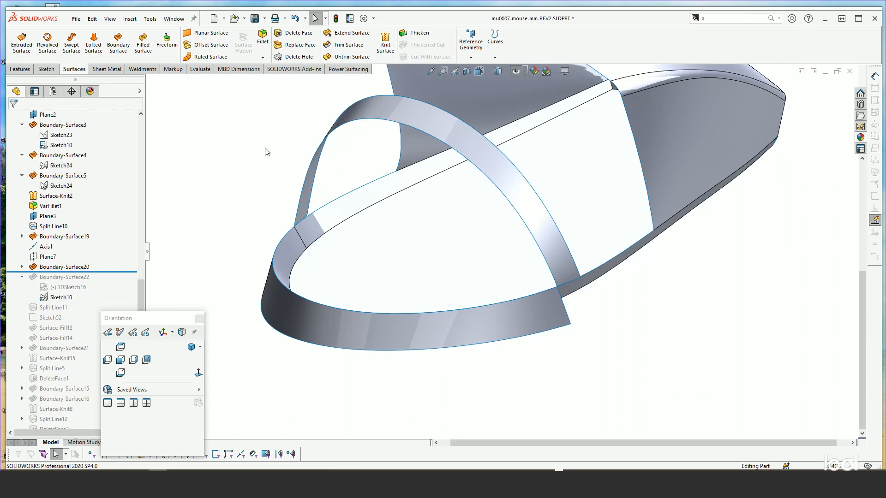
{"action": "middle_click_drag", "start_coordinate": [290, 157], "coordinate": [293, 159]}
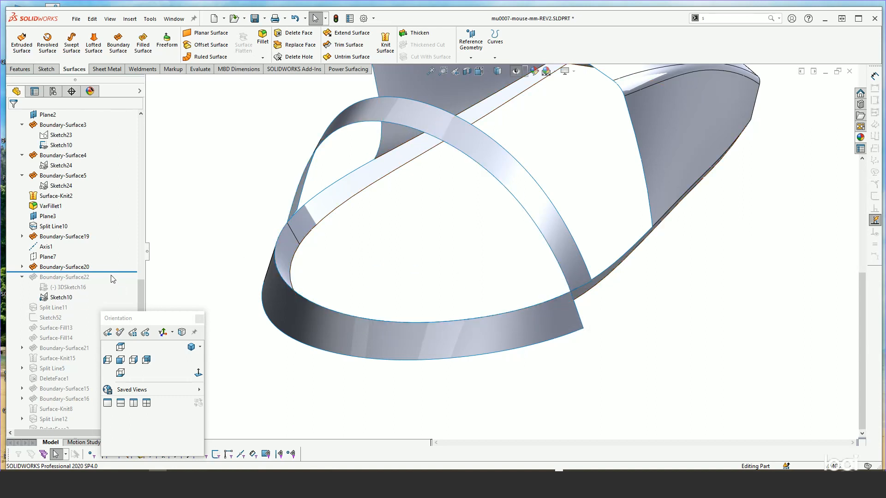
{"action": "left_click_drag", "start_coordinate": [88, 273], "coordinate": [83, 325]}
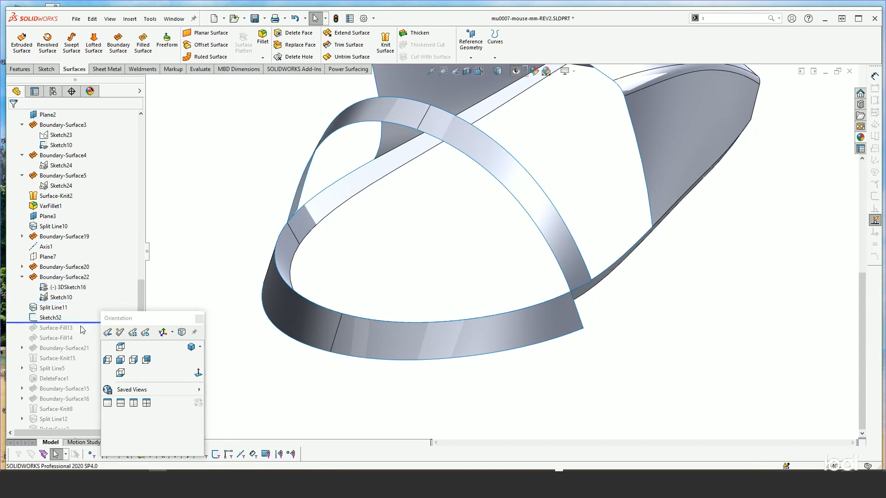
- Select Sketch52, show the planes, axis and sketches again, and examine the centre curve between the arched strip and the skirt
{"action": "left_click", "coordinate": [48, 318]}
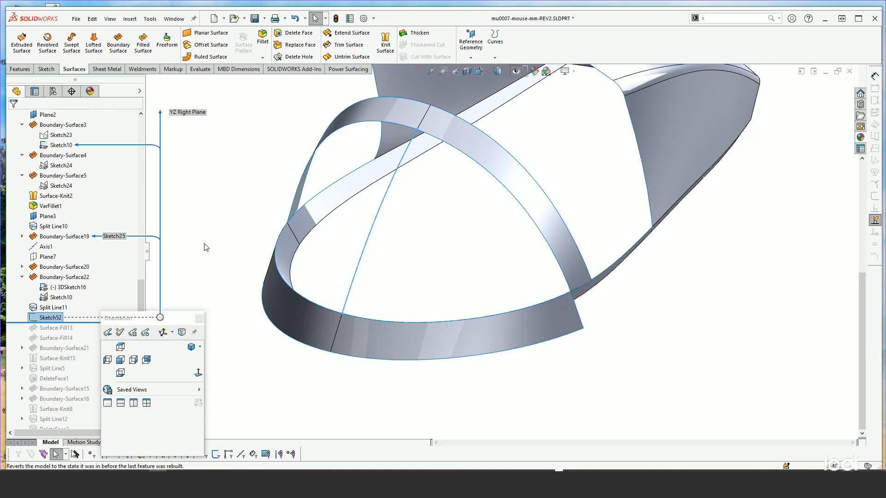
{"action": "key", "text": "h"}
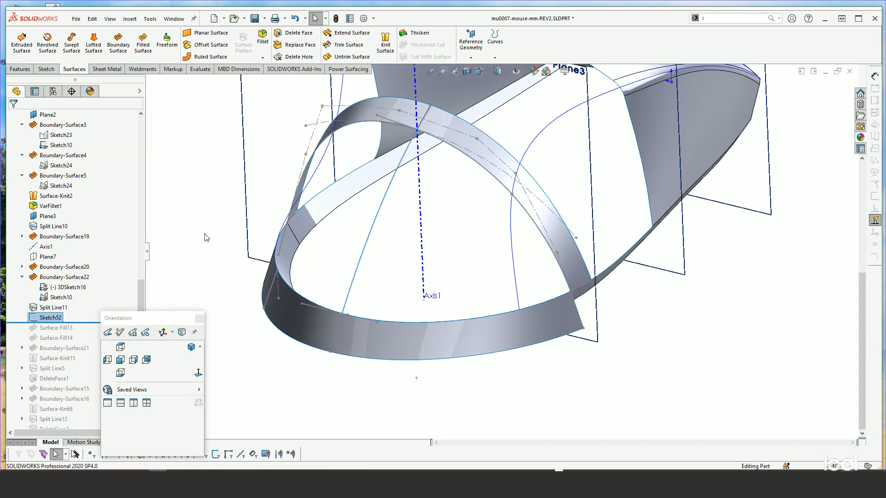
{"action": "left_click", "coordinate": [227, 192]}
{"action": "scroll", "coordinate": [418, 179], "scroll_direction": "up", "scroll_amount": 3}
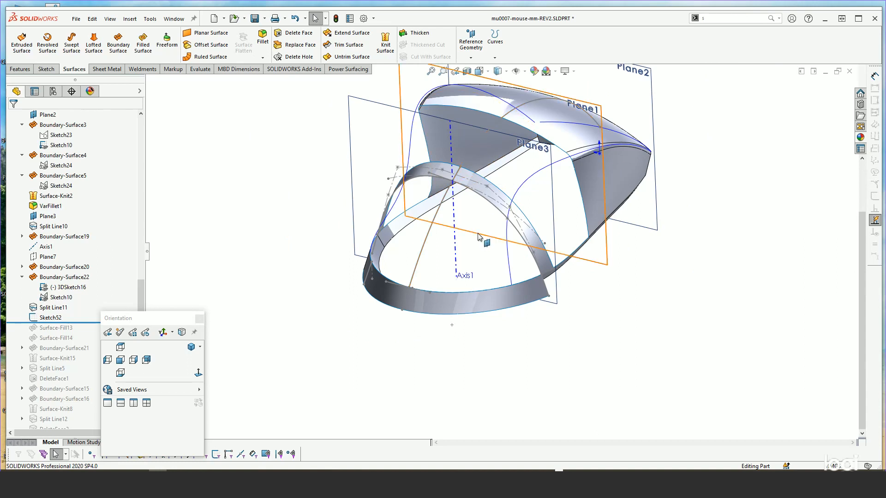
{"action": "scroll", "coordinate": [480, 238], "scroll_direction": "down", "scroll_amount": 3}
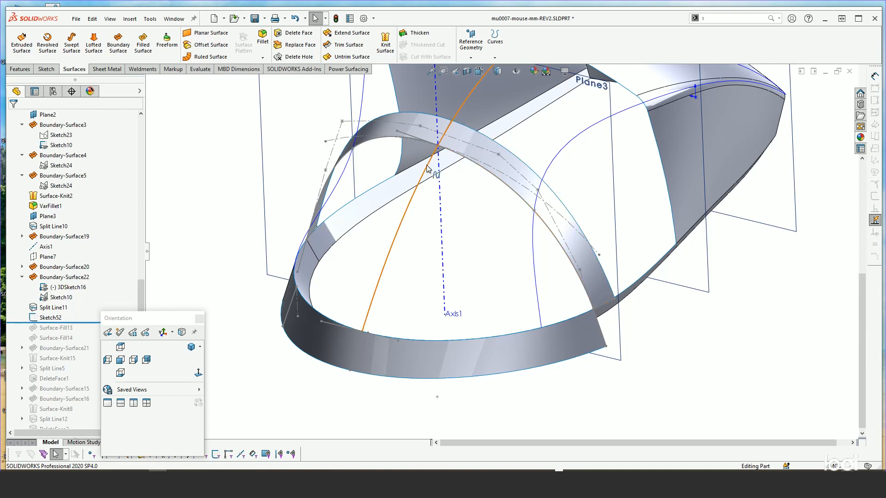
- Open Sketch52 for editing, examine its centre curve between the arched strip and the skirt, and exit the sketch
{"action": "right_click", "coordinate": [43, 318]}
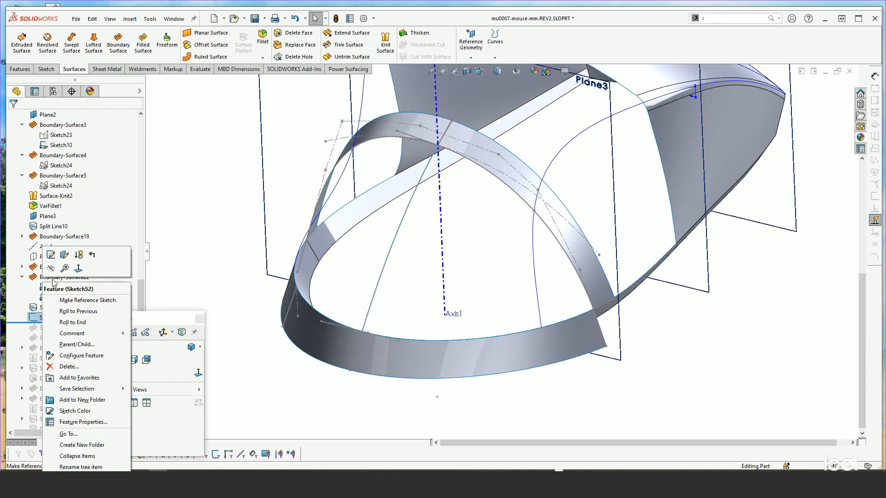
{"action": "left_click", "coordinate": [54, 259]}
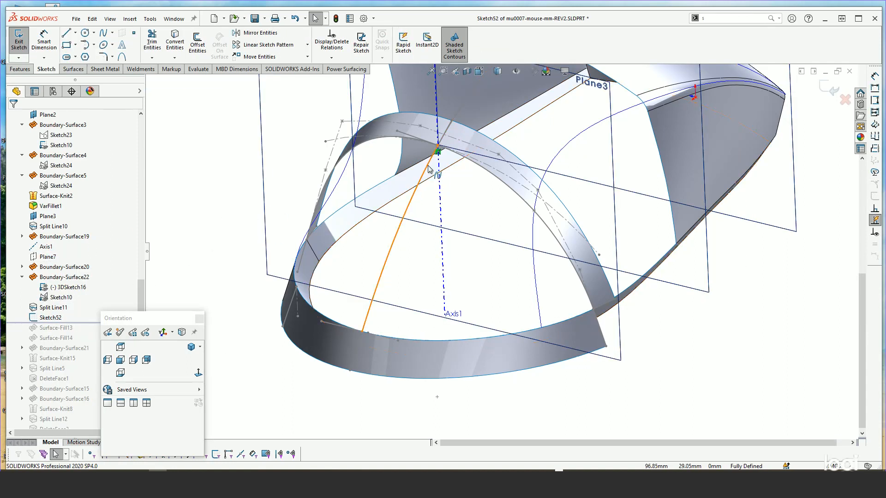
{"action": "left_click", "coordinate": [461, 110]}
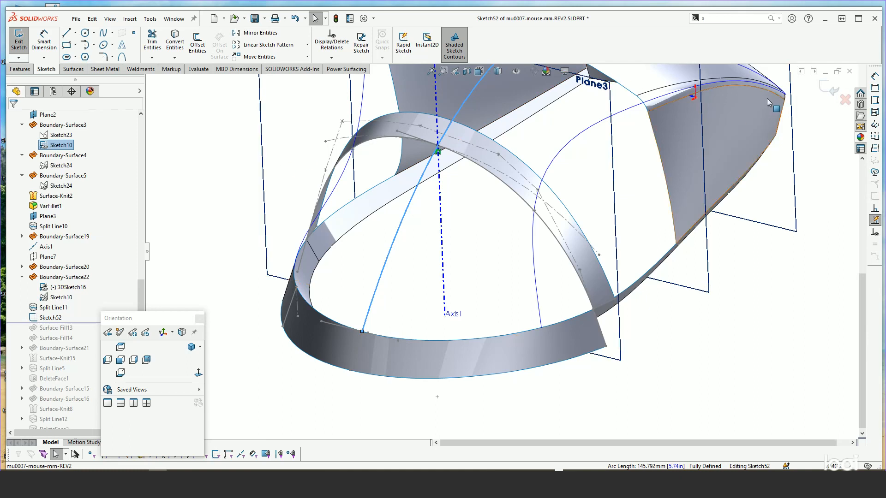
{"action": "left_click", "coordinate": [824, 88]}
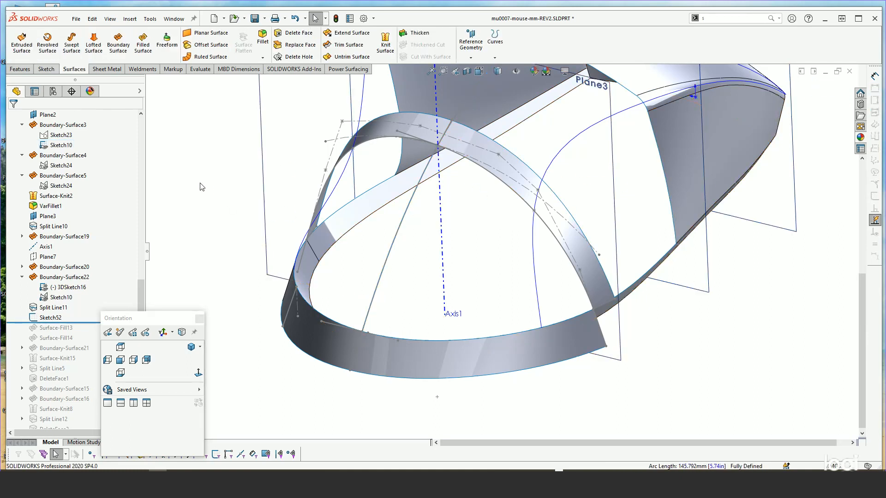
- Hide the planes, axis and sketches, and start a Filled Surface bounded by the arched strip's two inner edges and the skirt's two Boundary-Surface20 edges
{"action": "key", "text": "h"}
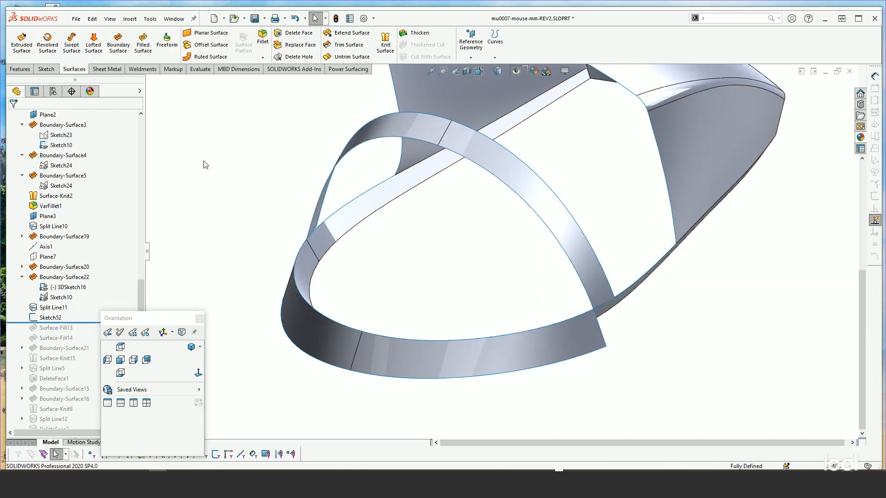
{"action": "left_click", "coordinate": [143, 41]}
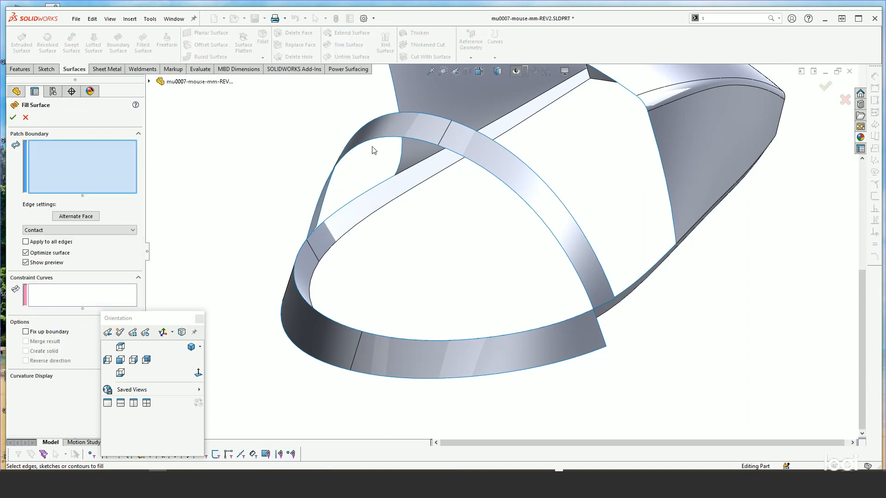
{"action": "left_click", "coordinate": [480, 169]}
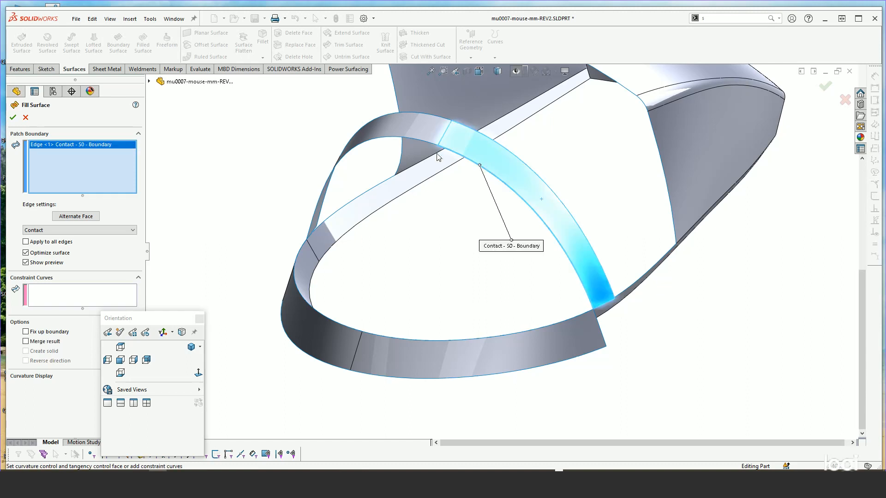
{"action": "left_click", "coordinate": [412, 137]}
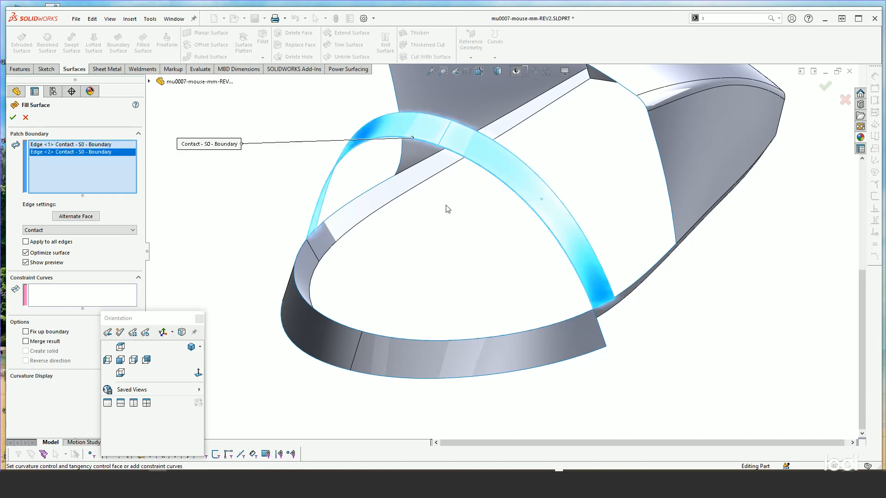
{"action": "right_click", "coordinate": [472, 342]}
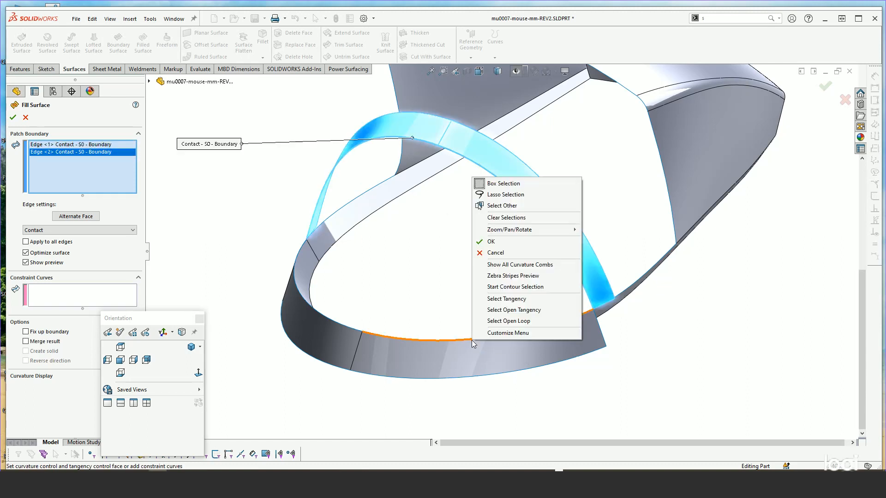
{"action": "left_click", "coordinate": [482, 206]}
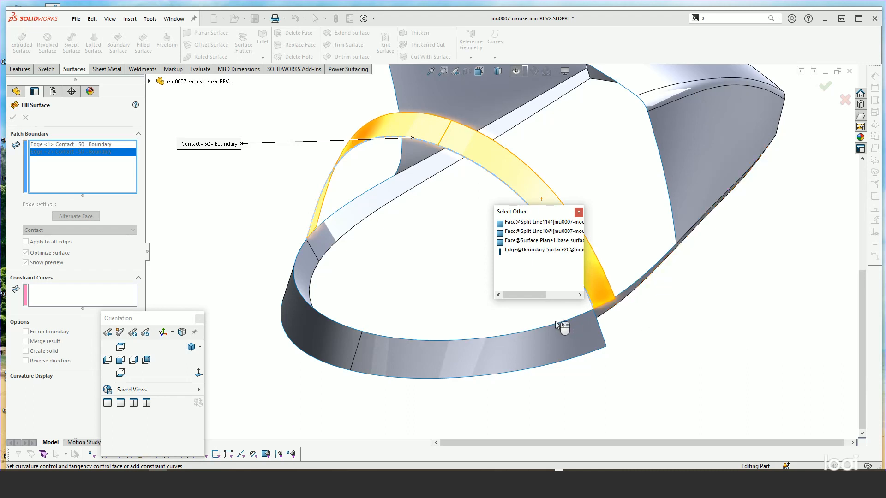
{"action": "left_click", "coordinate": [537, 251]}
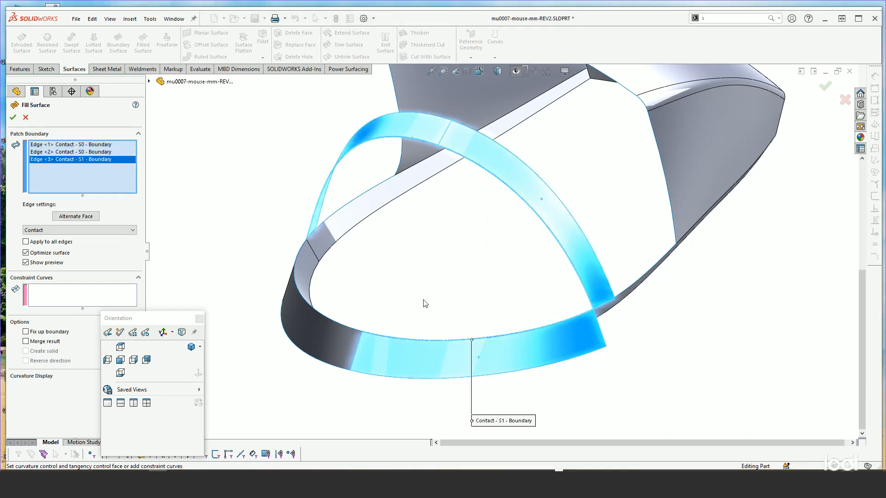
{"action": "right_click", "coordinate": [322, 315]}
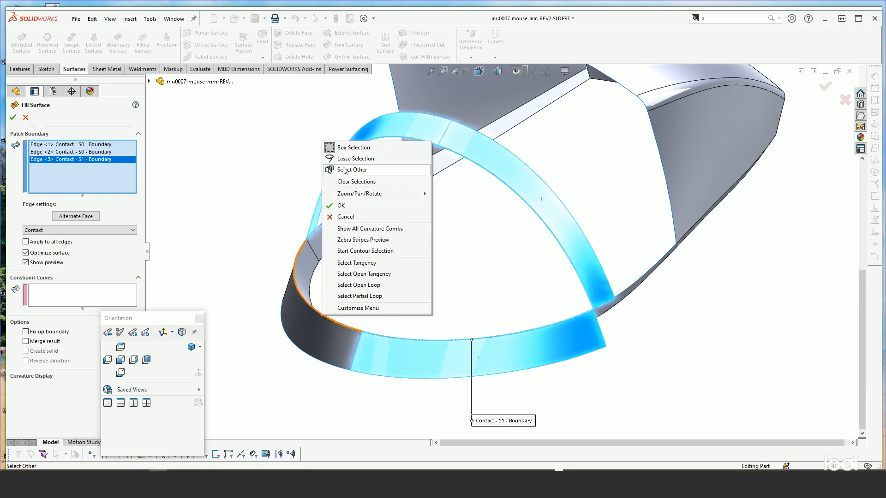
{"action": "left_click", "coordinate": [350, 170]}
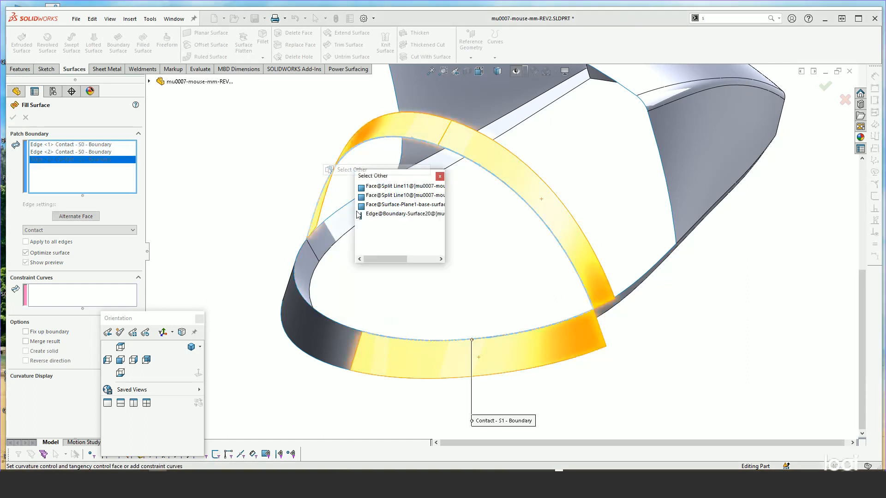
{"action": "left_click", "coordinate": [394, 215]}
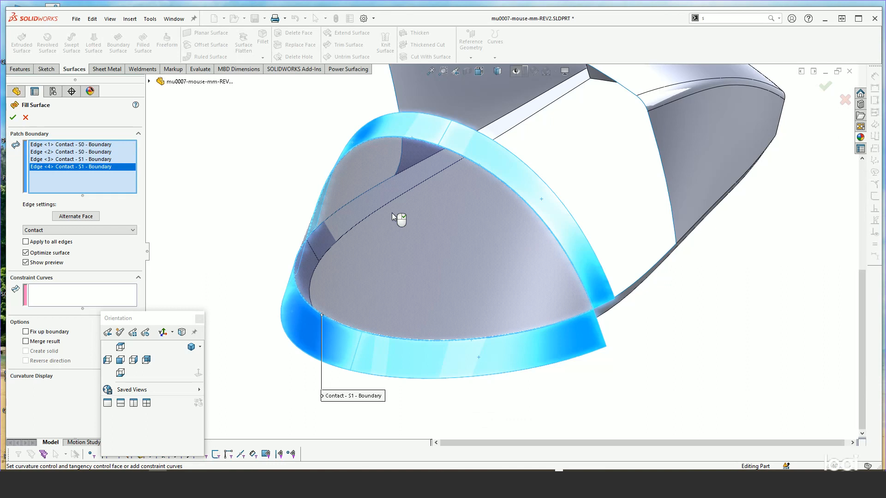
- Apply the Tangent edge setting to all edges of the fill surface's patch boundary
{"action": "left_click", "coordinate": [26, 242]}
{"action": "left_click", "coordinate": [46, 229]}
{"action": "left_click", "coordinate": [42, 240]}
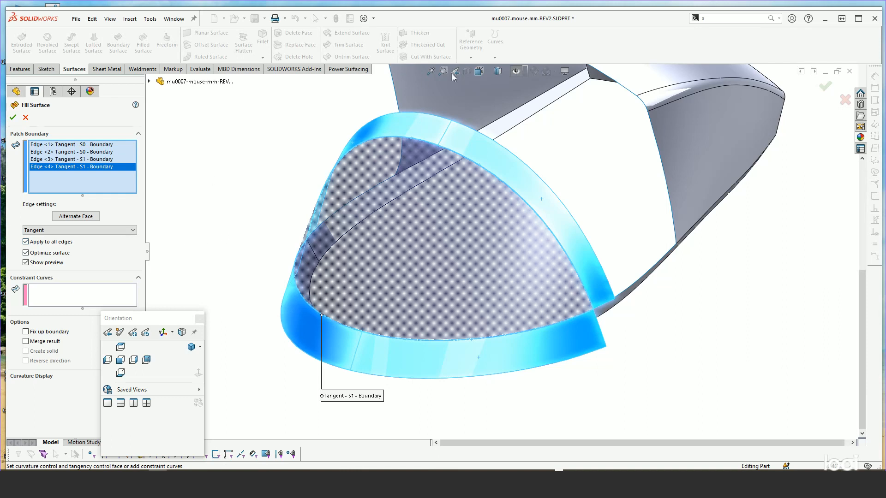
- Add Sketch52 as the fill surface's constraint curve and create the surface
{"action": "left_click", "coordinate": [68, 298]}
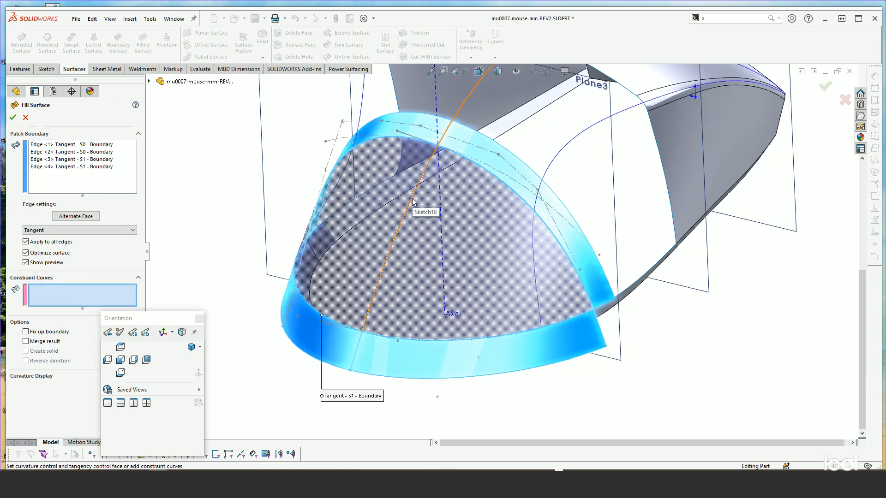
{"action": "right_click", "coordinate": [413, 201]}
{"action": "left_click", "coordinate": [423, 229]}
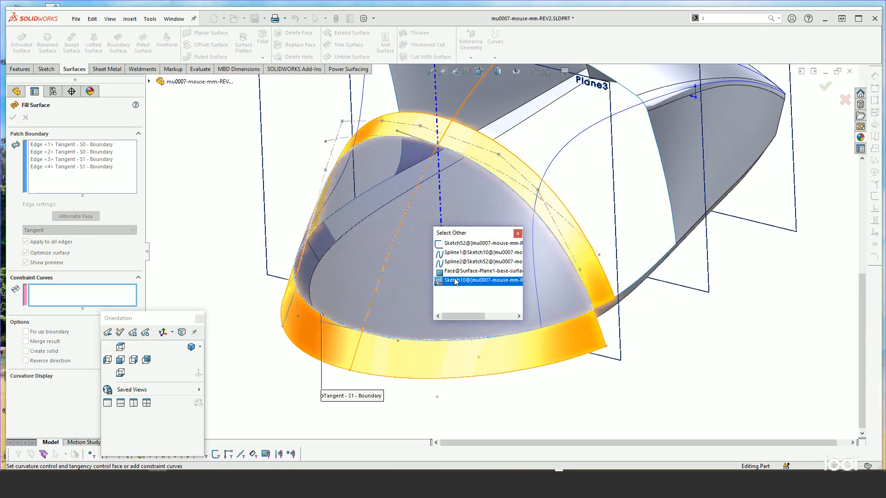
{"action": "left_click", "coordinate": [463, 245]}
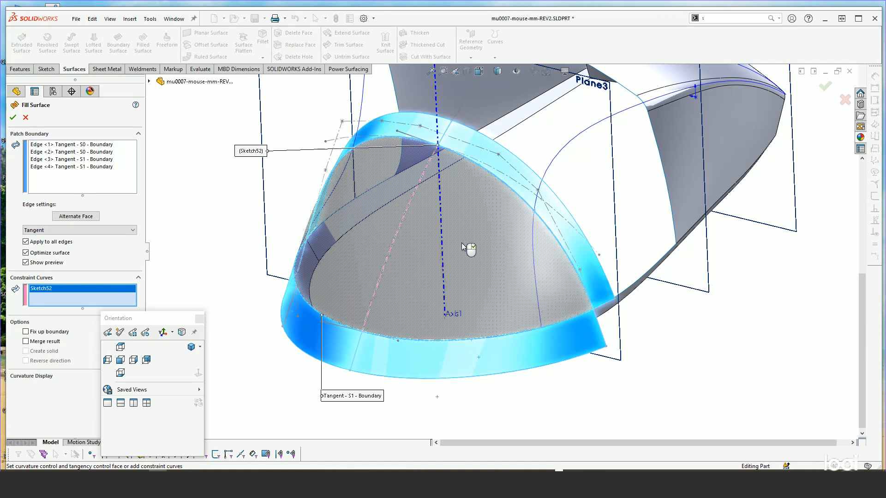
{"action": "middle_click_drag", "start_coordinate": [475, 270], "coordinate": [455, 254]}
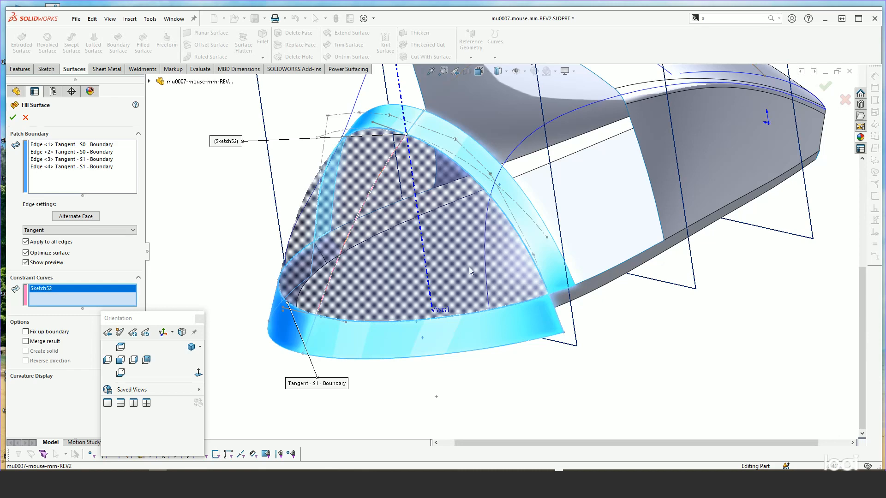
{"action": "left_click", "coordinate": [13, 117]}
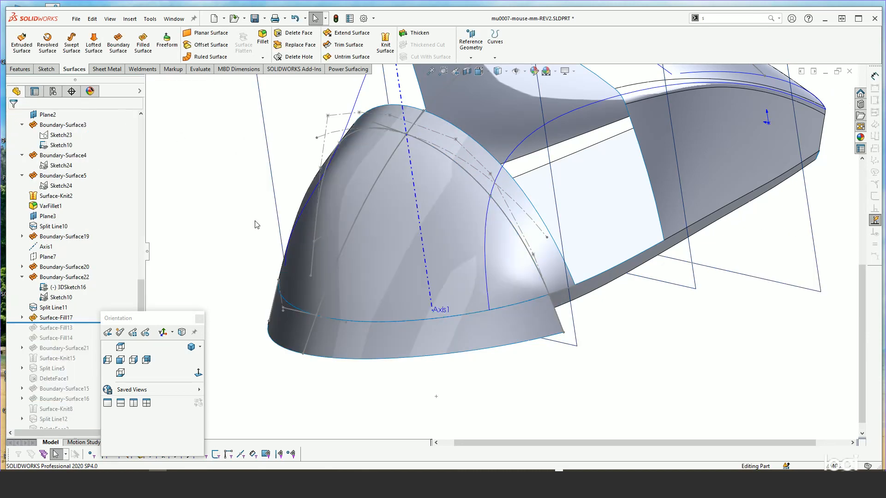
- Turn on the curvature display and examine the new fill surface around the corner where the arch meets the skirt
{"action": "mouse_move", "coordinate": [256, 225]}
{"action": "middle_mouse_down"}
{"action": "mouse_move", "coordinate": [266, 233]}
{"action": "mouse_move", "coordinate": [263, 214]}
{"action": "mouse_move", "coordinate": [261, 233]}
{"action": "middle_mouse_up"}
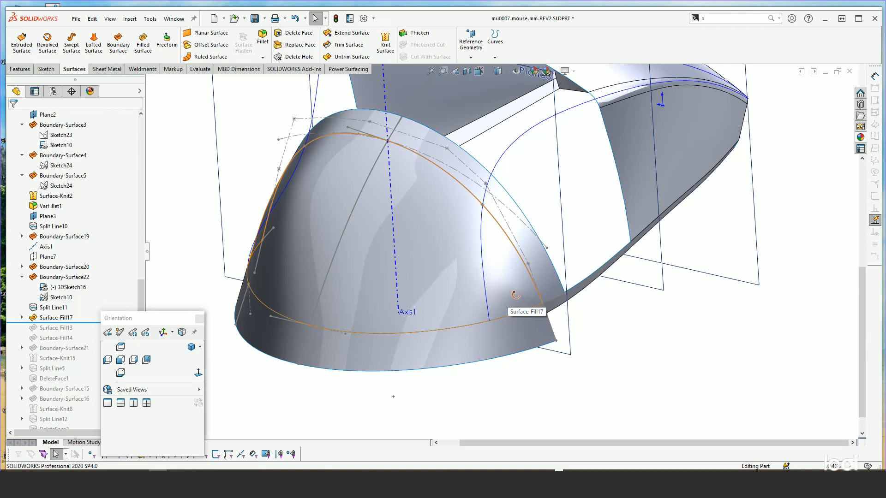
{"action": "middle_click_drag", "start_coordinate": [516, 304], "coordinate": [524, 254]}
{"action": "middle_click_drag", "start_coordinate": [524, 257], "coordinate": [518, 276]}
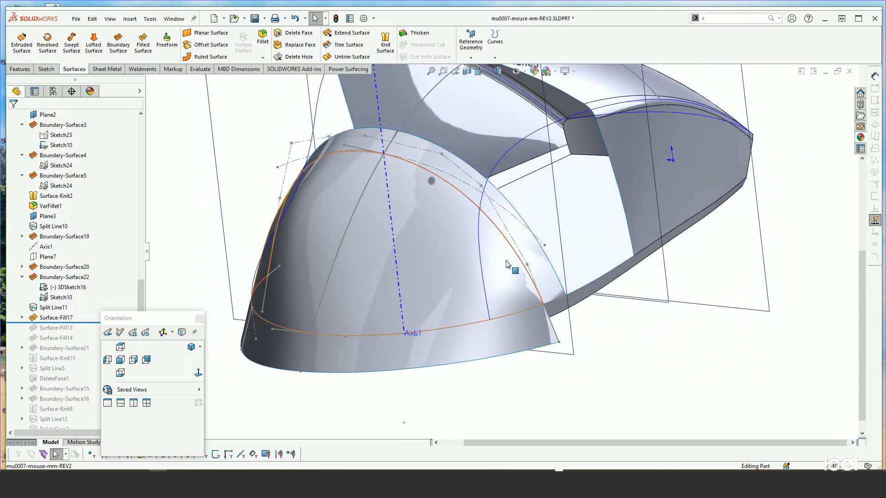
{"action": "left_click", "coordinate": [113, 19]}
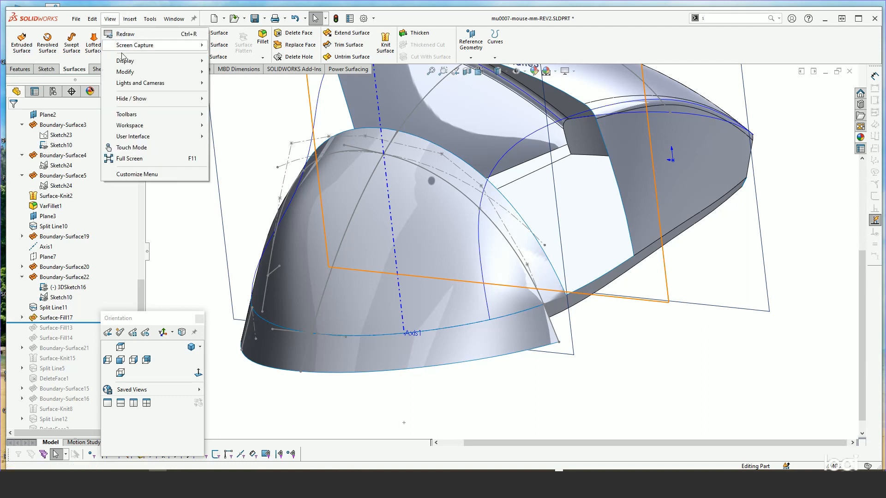
{"action": "mouse_move", "coordinate": [125, 63]}
{"action": "left_click", "coordinate": [228, 193]}
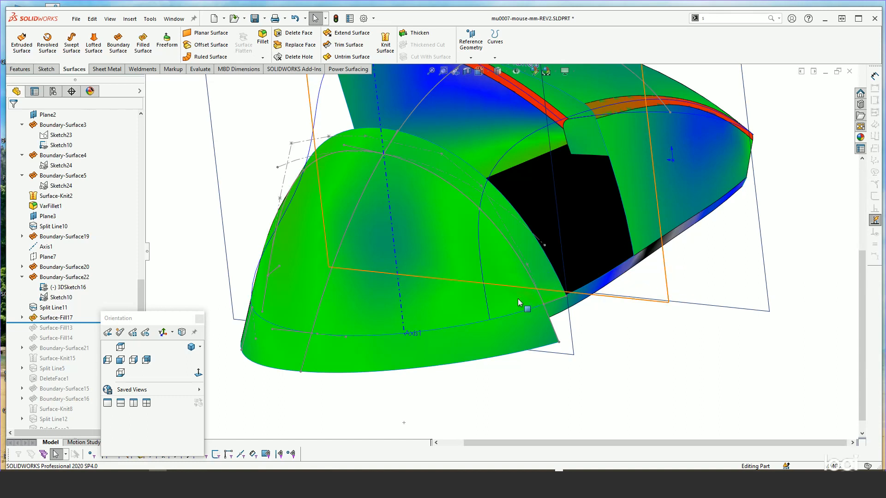
{"action": "mouse_move", "coordinate": [522, 309]}
{"action": "mouse_move", "coordinate": [522, 310]}
{"action": "middle_mouse_down"}
{"action": "mouse_move", "coordinate": [487, 279]}
{"action": "mouse_move", "coordinate": [514, 300]}
{"action": "mouse_move", "coordinate": [514, 312]}
{"action": "mouse_move", "coordinate": [566, 292]}
{"action": "mouse_move", "coordinate": [481, 316]}
{"action": "mouse_move", "coordinate": [503, 319]}
{"action": "mouse_move", "coordinate": [512, 303]}
{"action": "middle_mouse_up"}
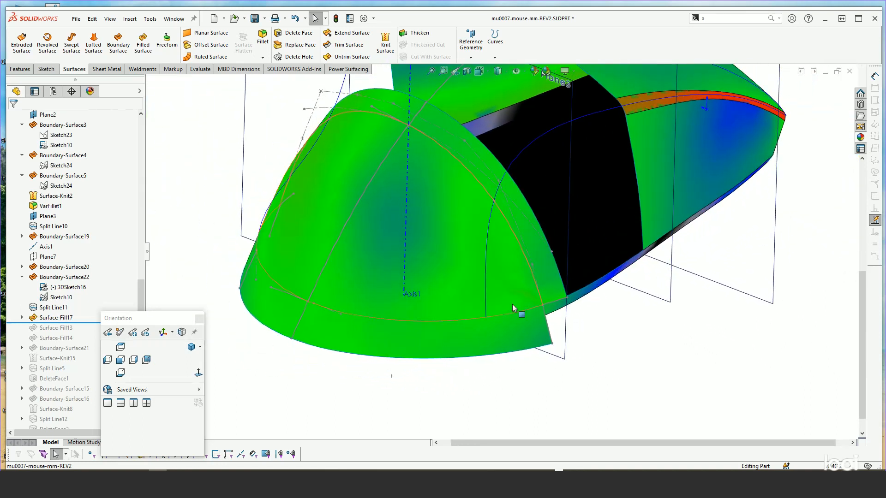
{"action": "scroll", "coordinate": [525, 303], "scroll_direction": "down", "scroll_amount": 4}
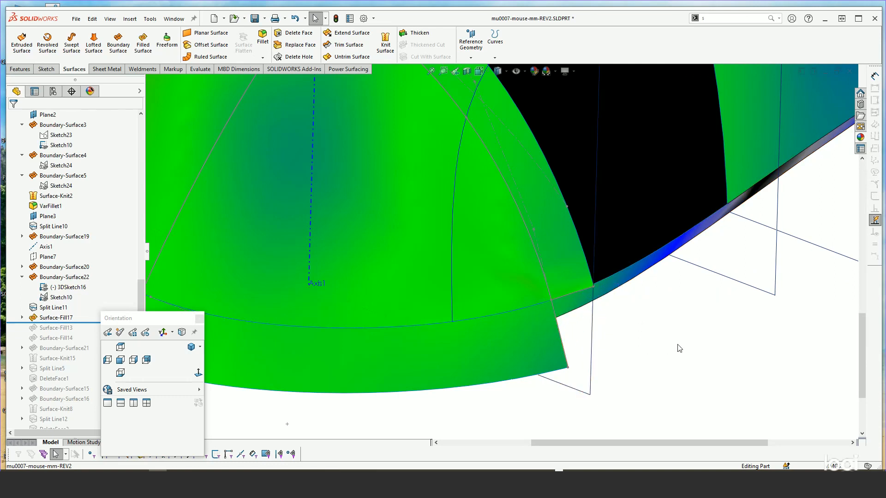
{"action": "key", "text": "f"}
{"action": "middle_click_drag", "start_coordinate": [564, 295], "coordinate": [570, 284]}
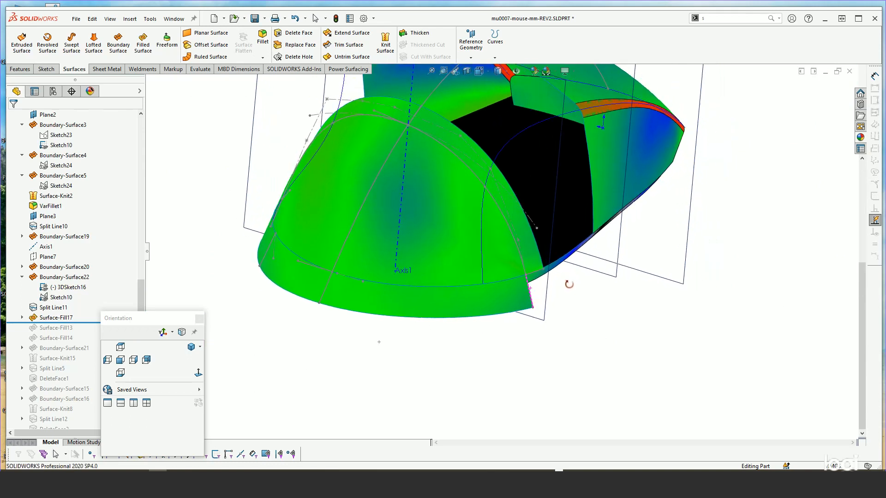
- Turn off Optimize surface in Surface-Fill17 and examine the curvature near the arch and skirt corner again
{"action": "right_click", "coordinate": [59, 317]}
{"action": "left_click", "coordinate": [68, 254]}
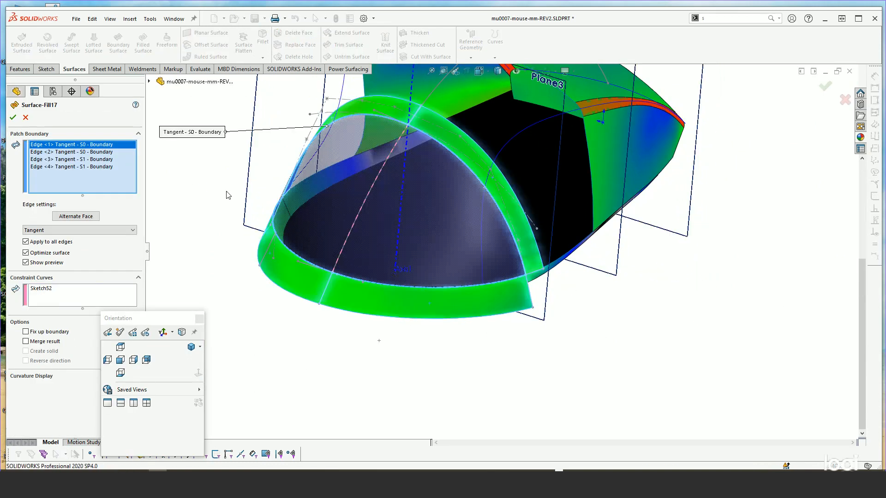
{"action": "left_click", "coordinate": [25, 254]}
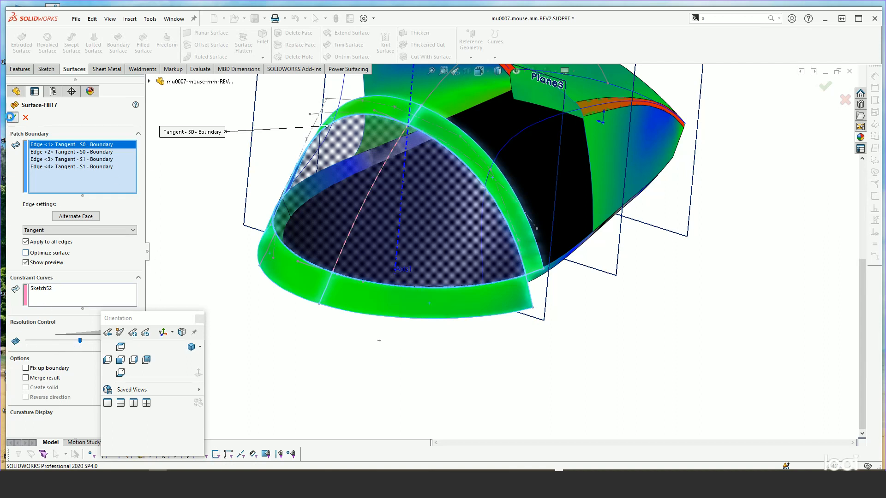
{"action": "left_click", "coordinate": [13, 117]}
{"action": "scroll", "coordinate": [487, 264], "scroll_direction": "down", "scroll_amount": 3}
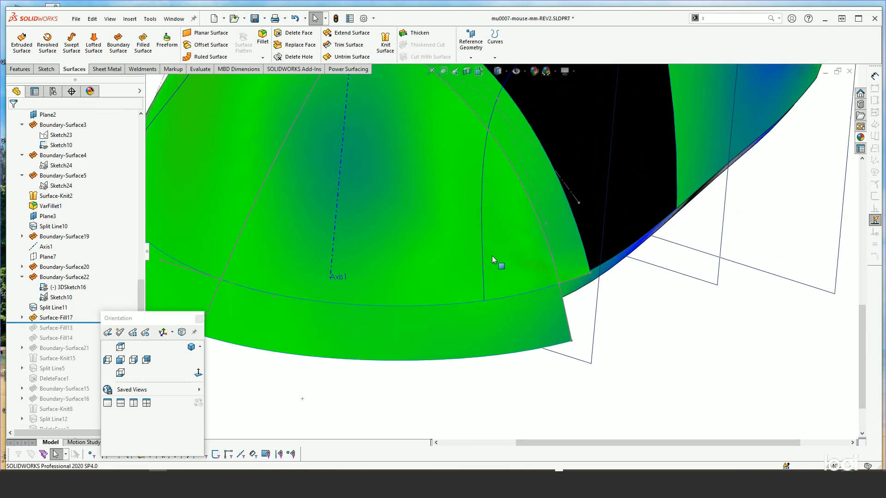
{"action": "middle_click_drag", "start_coordinate": [493, 258], "coordinate": [467, 248]}
{"action": "scroll", "coordinate": [500, 251], "scroll_direction": "up", "scroll_amount": 1}
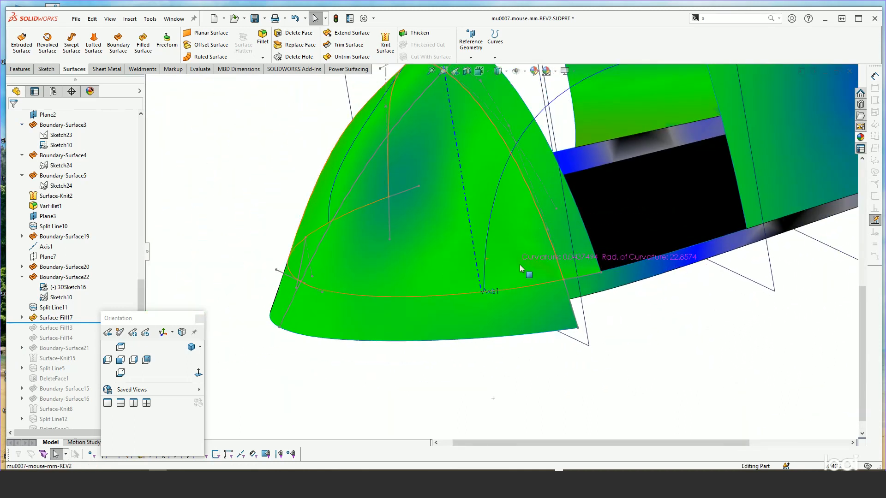
{"action": "middle_click_drag", "start_coordinate": [519, 264], "coordinate": [548, 276]}
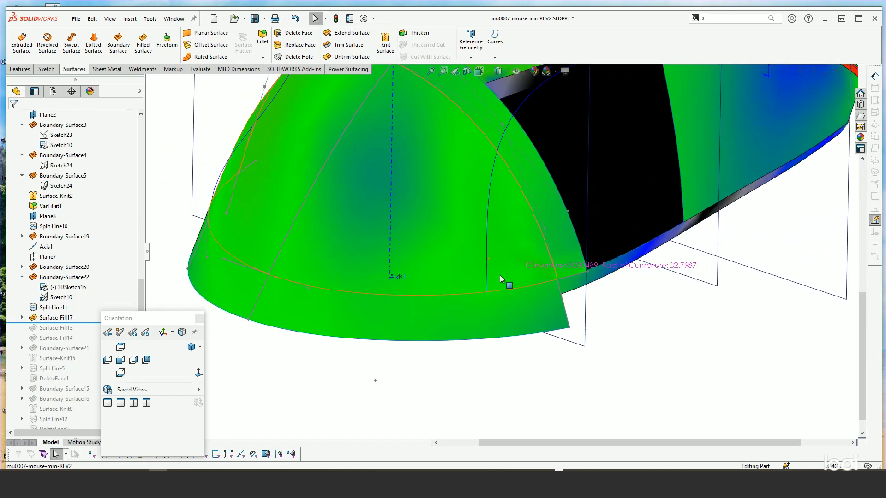
- Delete the Surface-Fill17 feature while keeping Sketch52
{"action": "left_click", "coordinate": [55, 318]}
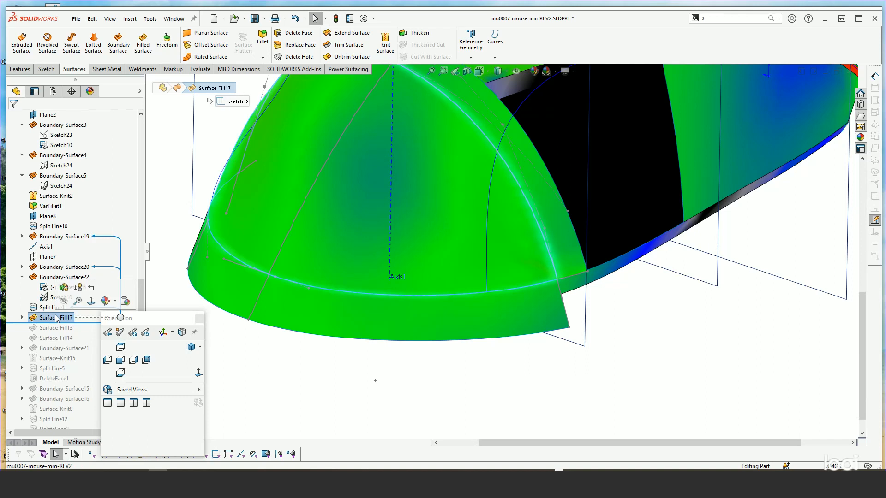
{"action": "key", "text": "Delete"}
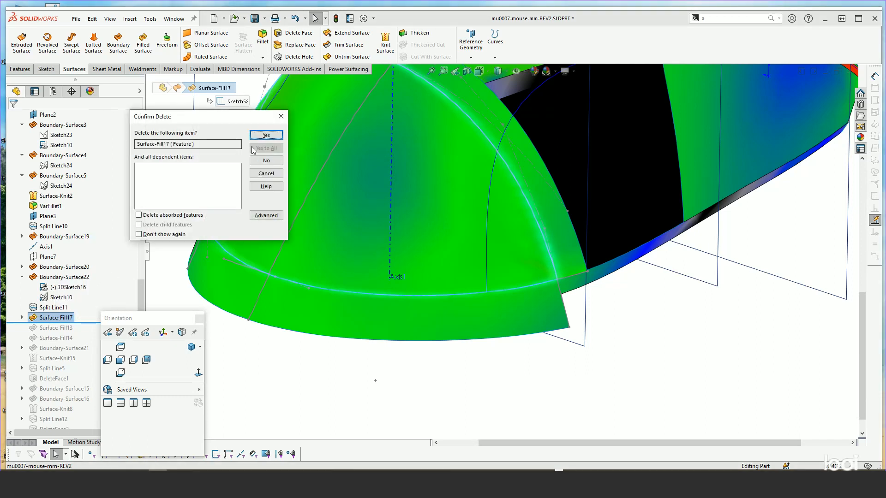
{"action": "left_click", "coordinate": [269, 139]}
{"action": "scroll", "coordinate": [364, 293], "scroll_direction": "up", "scroll_amount": 3}
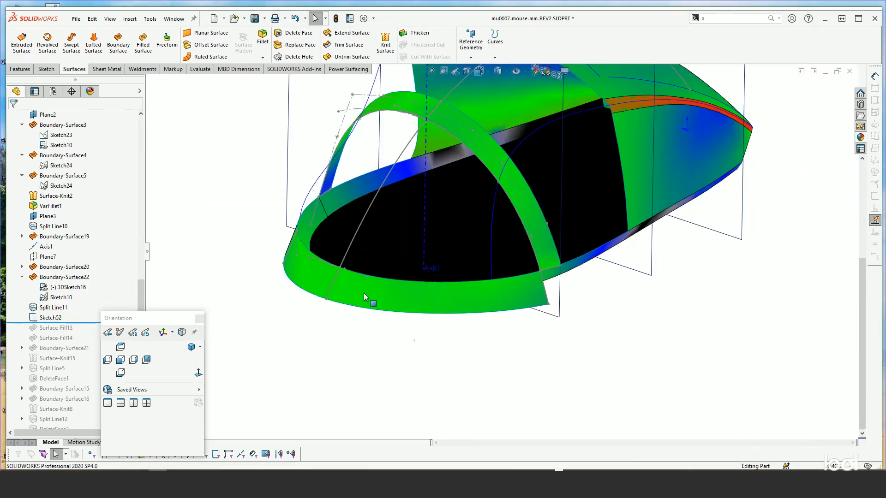
- Turn off the curvature display and hide the reference planes, axis and sketches around the rounded end
{"action": "left_click", "coordinate": [112, 22]}
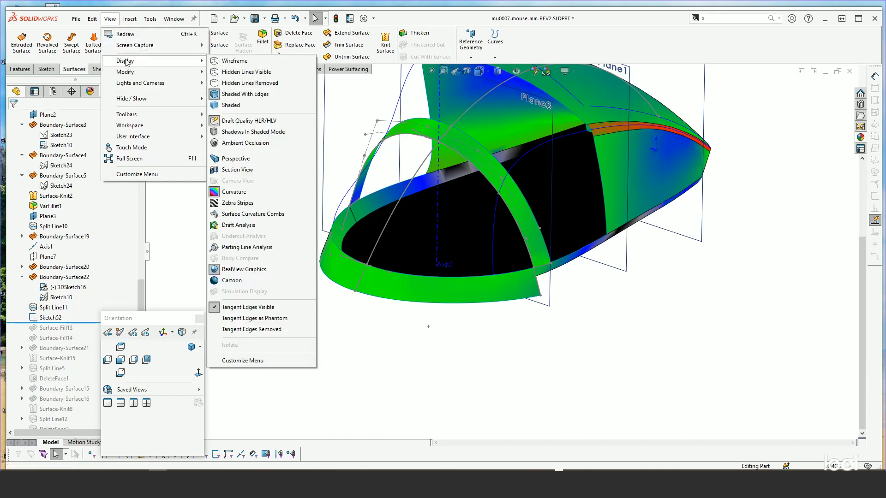
{"action": "mouse_move", "coordinate": [126, 61]}
{"action": "left_click", "coordinate": [226, 192]}
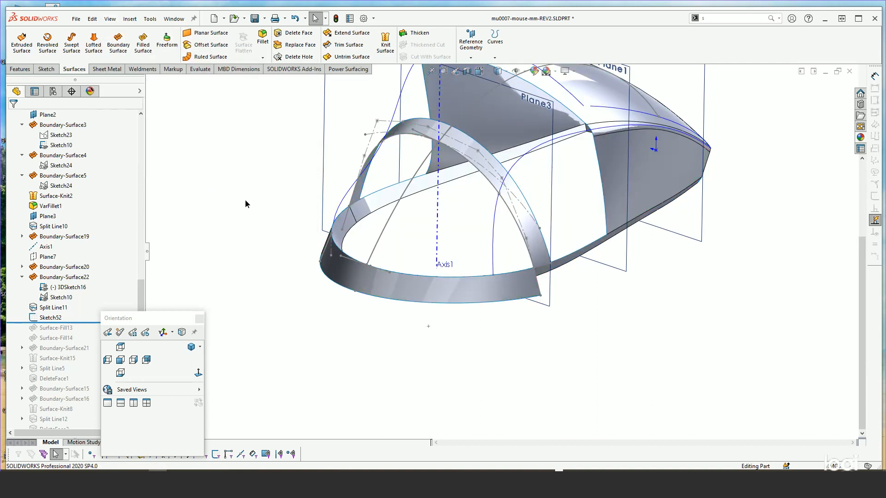
{"action": "middle_click_drag", "start_coordinate": [295, 231], "coordinate": [311, 234]}
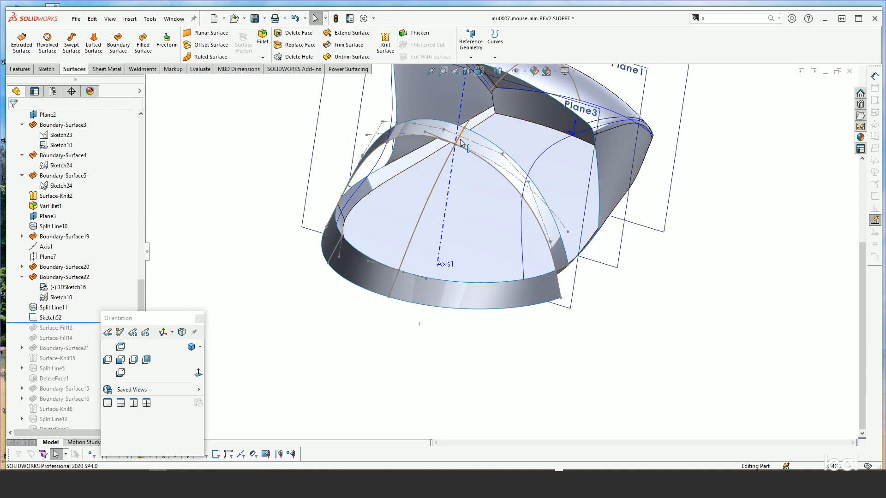
{"action": "scroll", "coordinate": [500, 189], "scroll_direction": "down", "scroll_amount": 3}
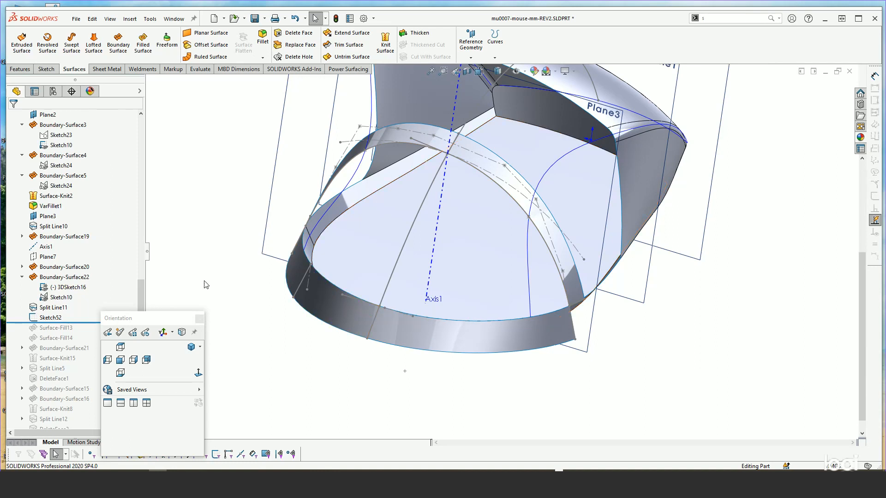
{"action": "key", "text": "h"}
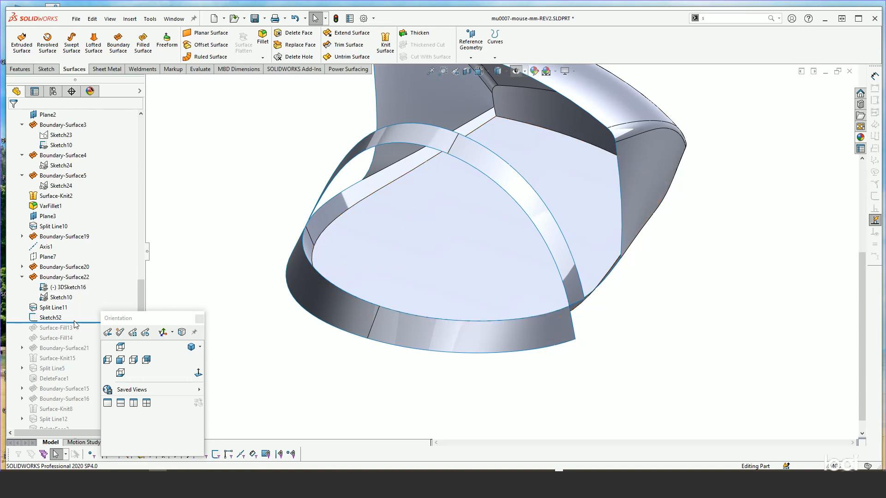
- Roll the model forward to include Surface-Fill13 and open that fill surface's definition
{"action": "left_click_drag", "start_coordinate": [83, 323], "coordinate": [83, 332]}
{"action": "left_click", "coordinate": [53, 328]}
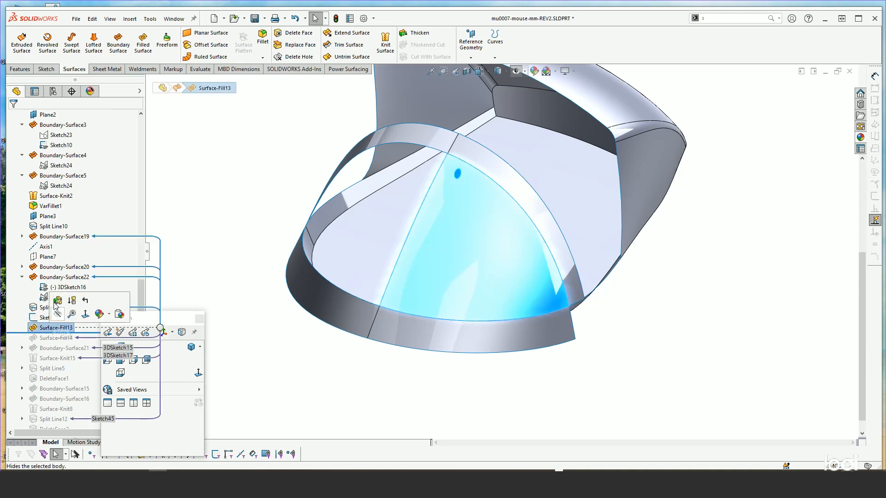
{"action": "left_click", "coordinate": [58, 301]}
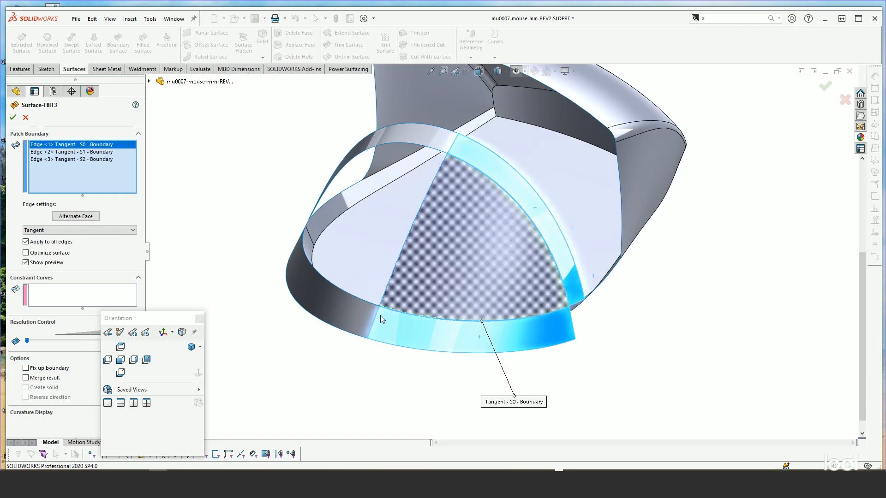
- Leave the Surface-Fill13 definition, show the Boundary-Surface22 body, and hide the reference planes, axis and sketches
{"action": "middle_click_drag", "start_coordinate": [380, 315], "coordinate": [388, 299]}
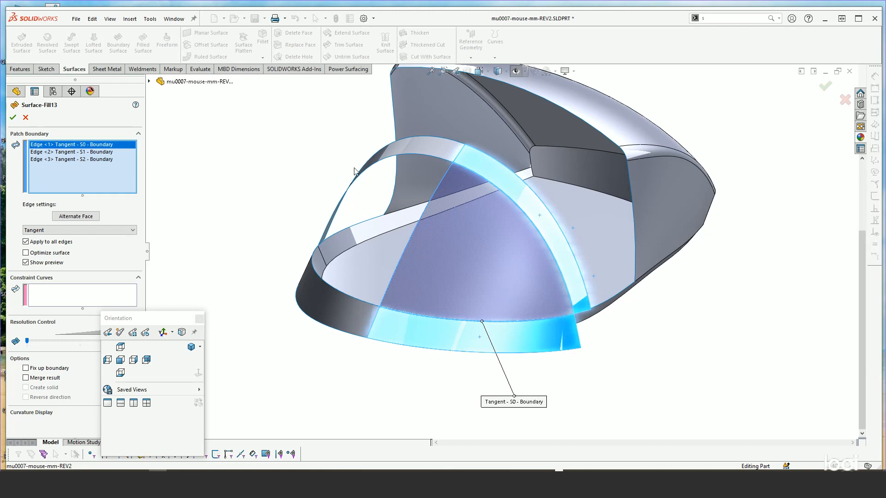
{"action": "left_click", "coordinate": [25, 118]}
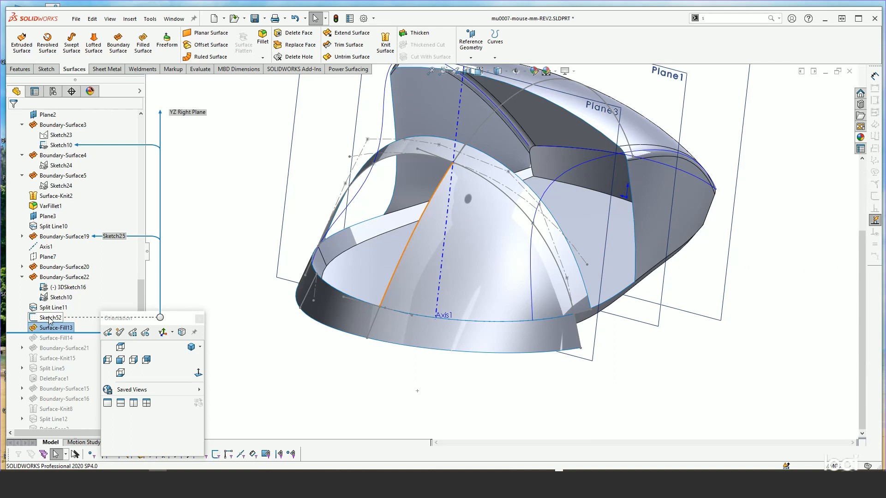
{"action": "left_click", "coordinate": [54, 278]}
{"action": "left_click", "coordinate": [61, 262]}
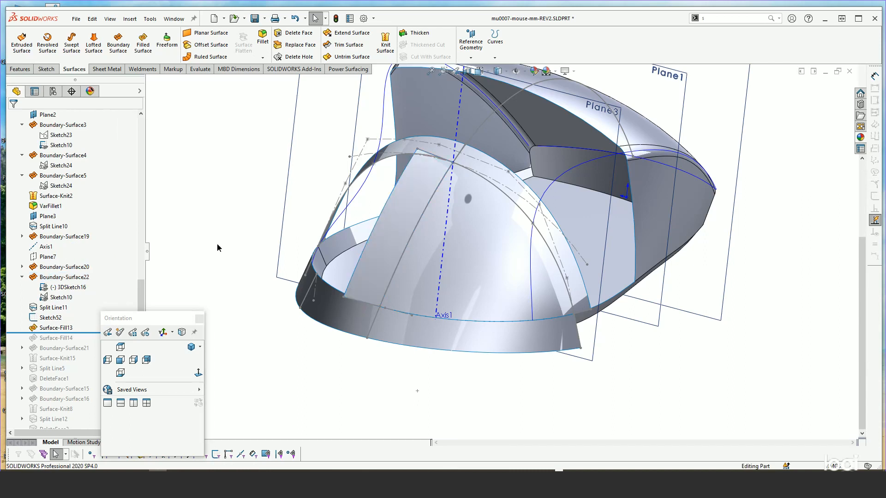
{"action": "key", "text": "h"}
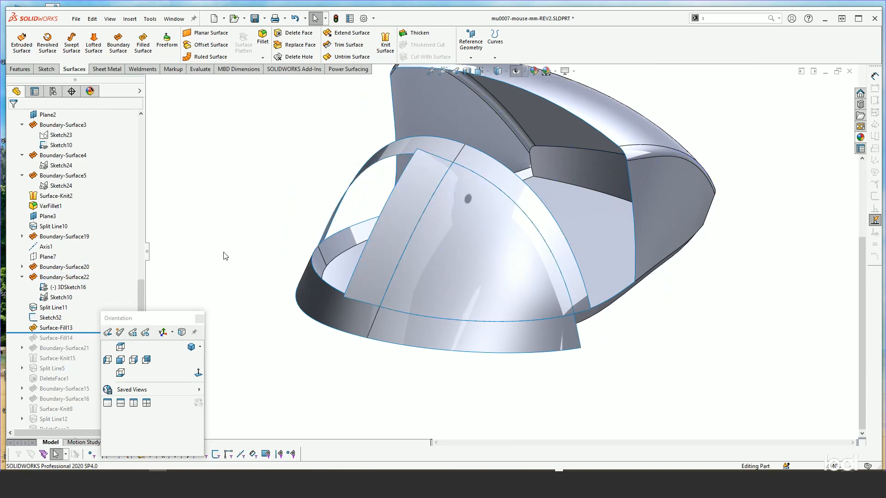
- Reopen the Surface-Fill13 definition and examine its three tangent boundary edges and their adjacent faces from several angles
{"action": "right_click", "coordinate": [55, 328]}
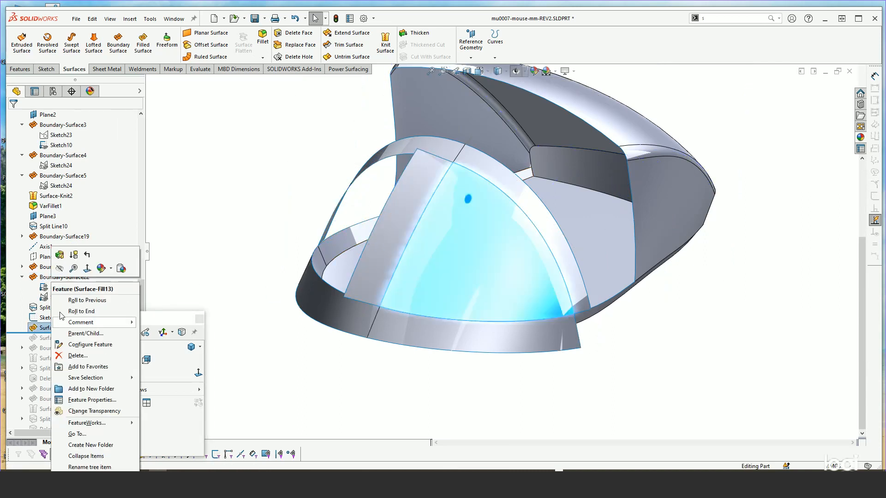
{"action": "left_click", "coordinate": [58, 256]}
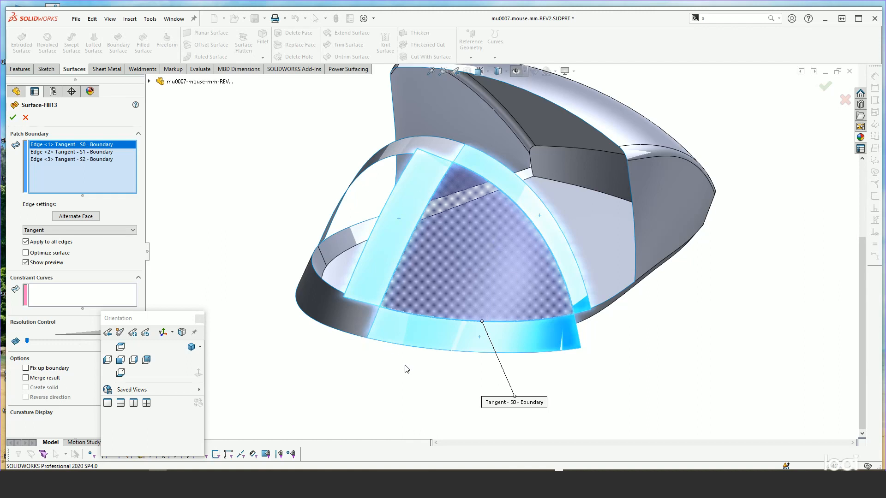
{"action": "middle_click_drag", "start_coordinate": [406, 369], "coordinate": [388, 335]}
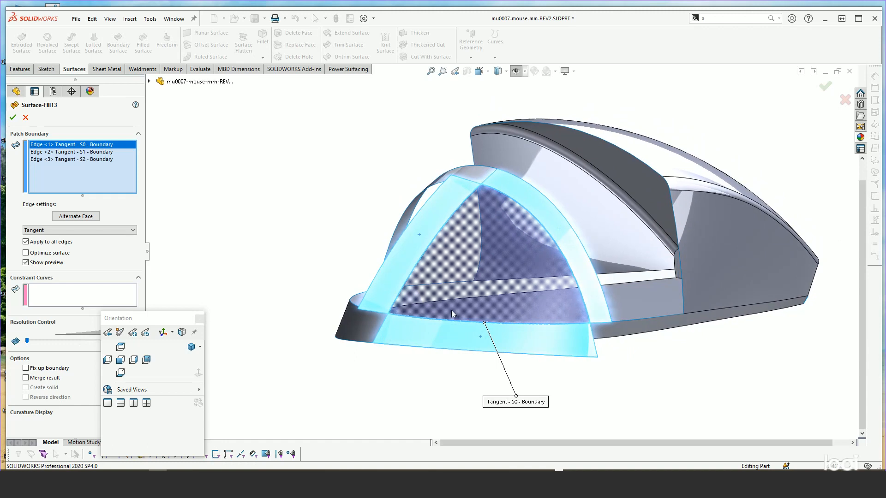
{"action": "scroll", "coordinate": [554, 319], "scroll_direction": "down", "scroll_amount": 3}
{"action": "middle_click_drag", "start_coordinate": [546, 297], "coordinate": [545, 316]}
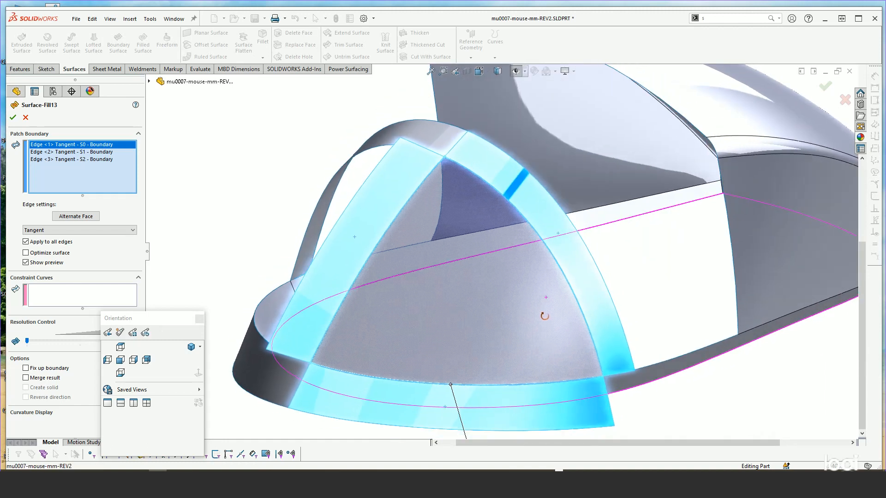
{"action": "scroll", "coordinate": [540, 316], "scroll_direction": "up", "scroll_amount": 3}
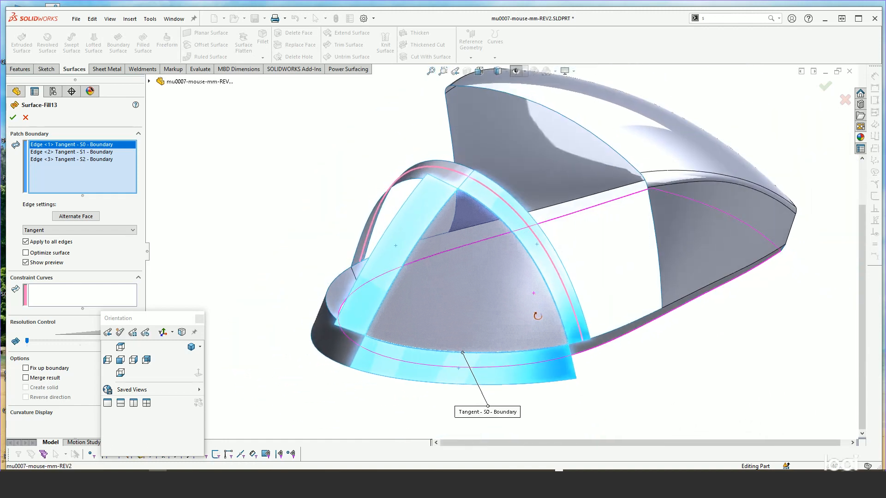
{"action": "scroll", "coordinate": [525, 325], "scroll_direction": "down", "scroll_amount": 3}
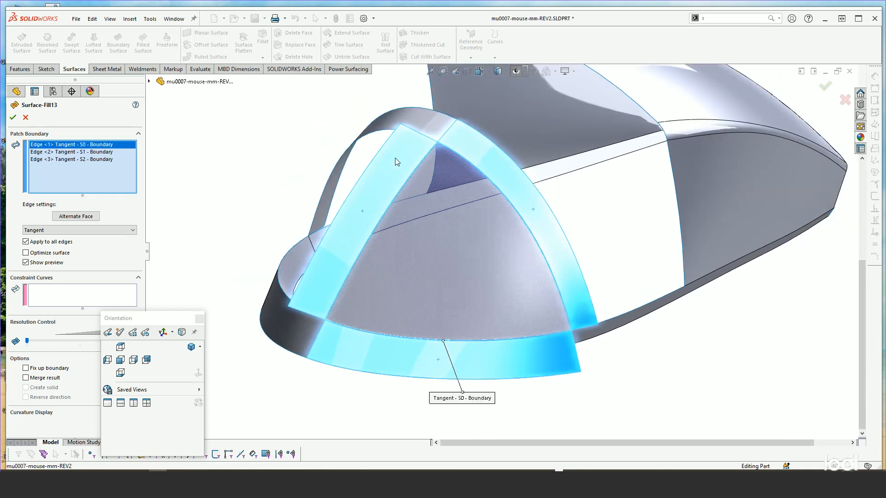
{"action": "left_click", "coordinate": [13, 118]}
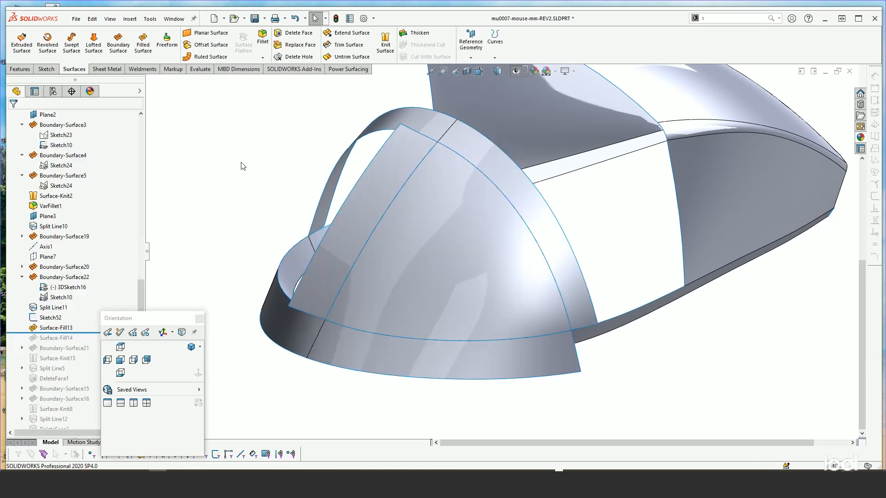
- Turn on the curvature display and inspect the colour transition between Surface-Fill13 and its neighbouring surfaces
{"action": "left_click", "coordinate": [110, 18]}
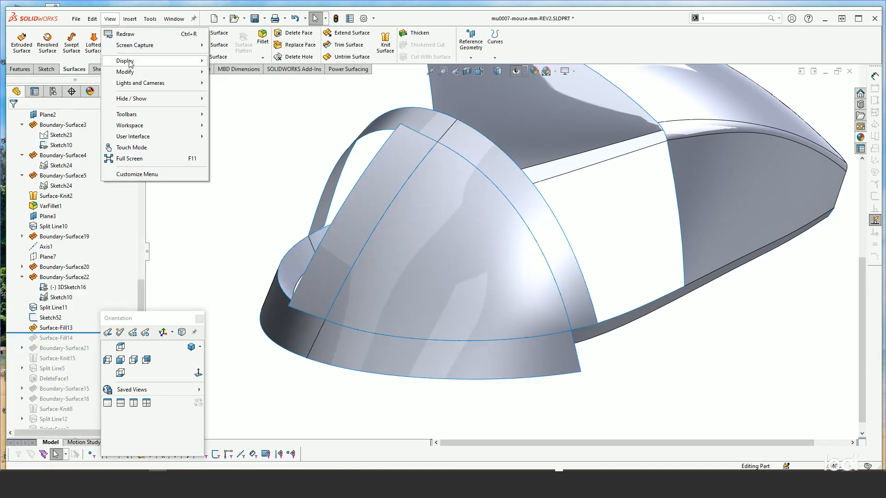
{"action": "mouse_move", "coordinate": [129, 61]}
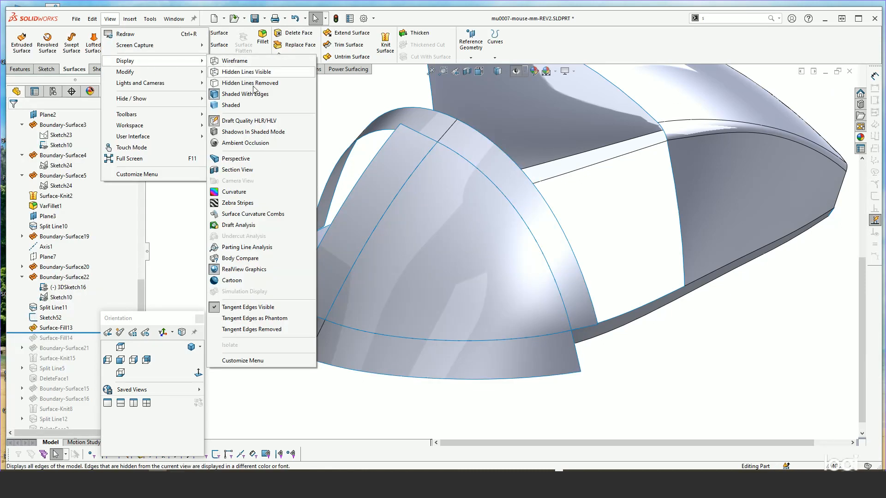
{"action": "left_click", "coordinate": [233, 193]}
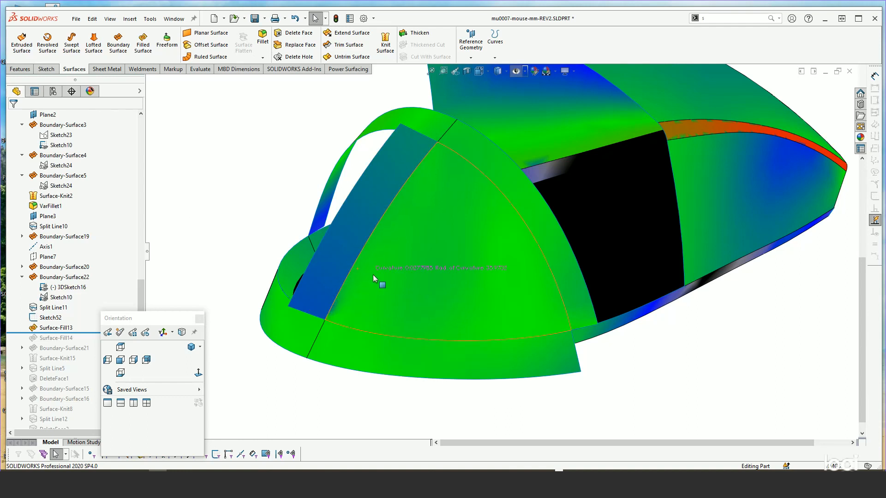
{"action": "middle_click_drag", "start_coordinate": [373, 275], "coordinate": [407, 245]}
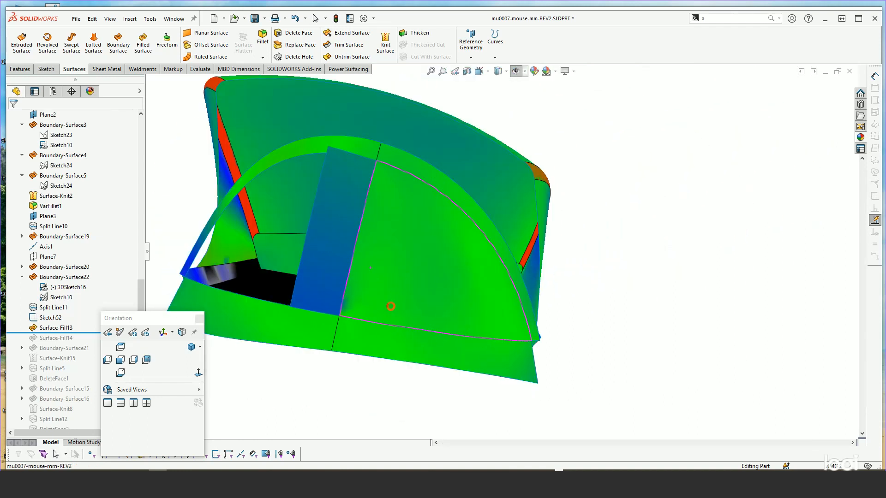
{"action": "middle_click_drag", "start_coordinate": [407, 279], "coordinate": [411, 262]}
{"action": "scroll", "coordinate": [421, 264], "scroll_direction": "down", "scroll_amount": 3}
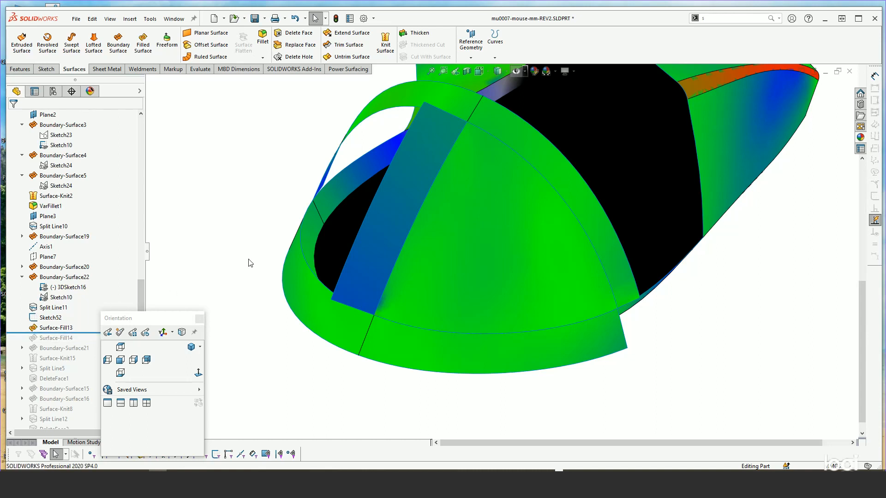
- Hide the Boundary-Surface22 strip beside the fill patch and turn off the curvature display
{"action": "right_click", "coordinate": [391, 216]}
{"action": "left_click", "coordinate": [406, 201]}
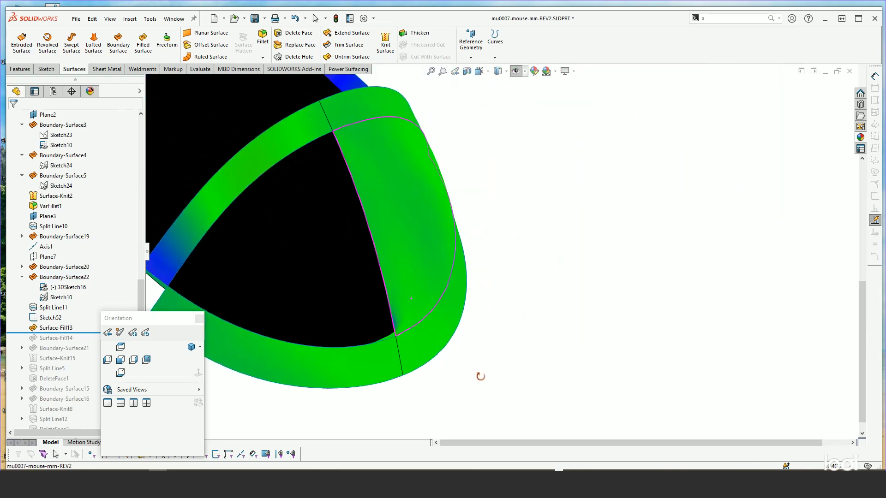
{"action": "left_click", "coordinate": [110, 18]}
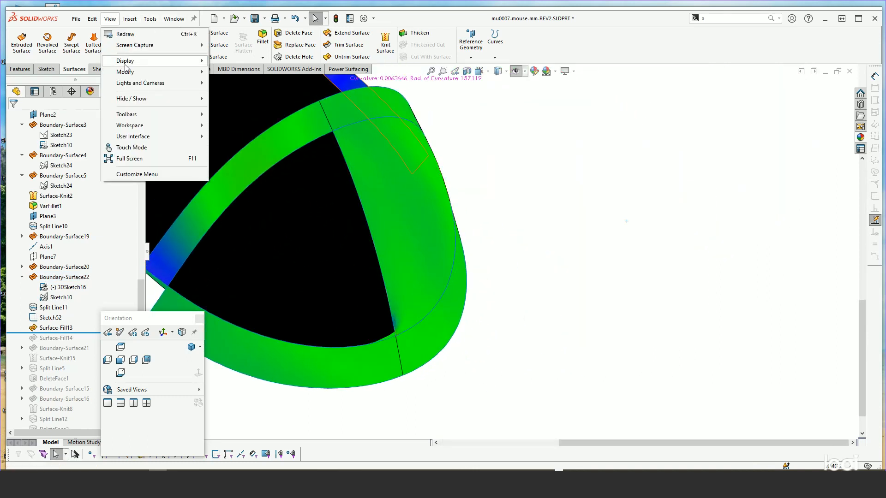
{"action": "mouse_move", "coordinate": [125, 63]}
{"action": "left_click", "coordinate": [223, 193]}
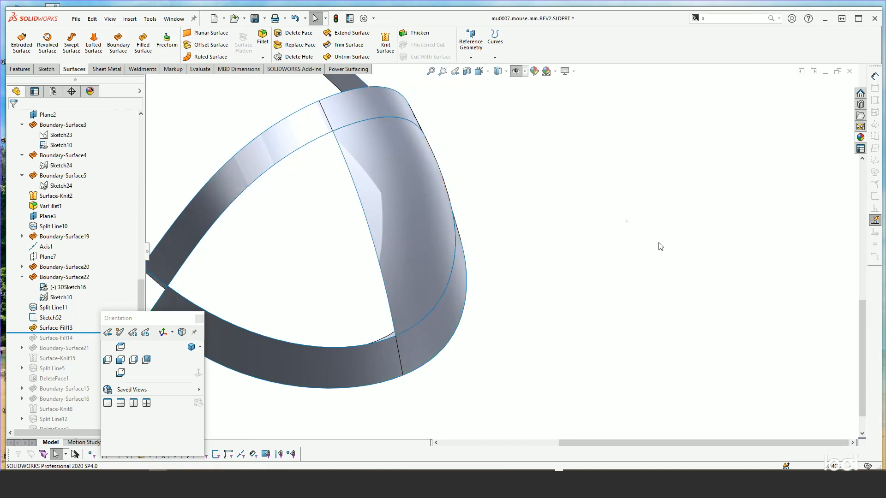
- Roll the feature history forward past Surface-Fill14 and review that fill's patch boundary definition
{"action": "scroll", "coordinate": [659, 246], "scroll_direction": "up", "scroll_amount": 2}
{"action": "left_click_drag", "start_coordinate": [89, 333], "coordinate": [87, 343]}
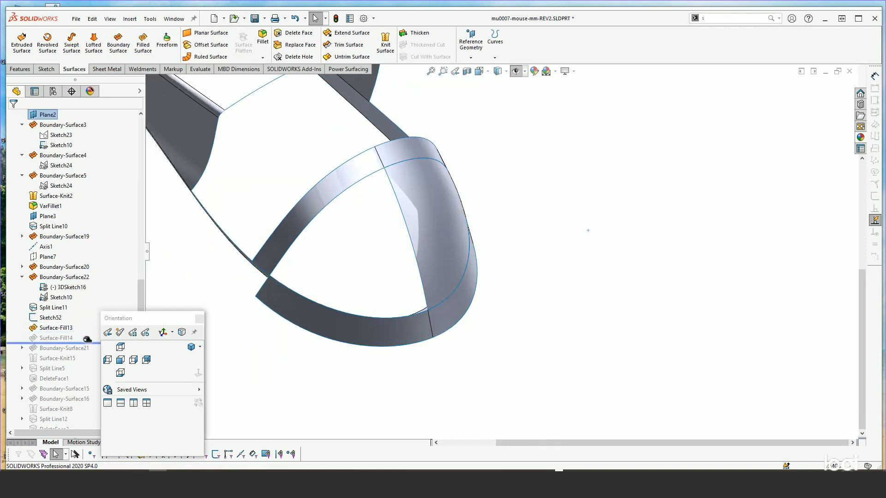
{"action": "right_click", "coordinate": [58, 340]}
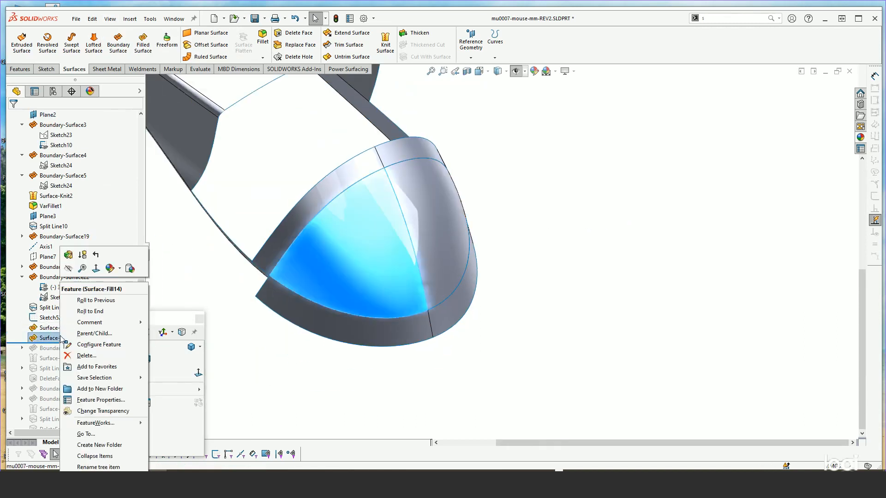
{"action": "left_click", "coordinate": [69, 258]}
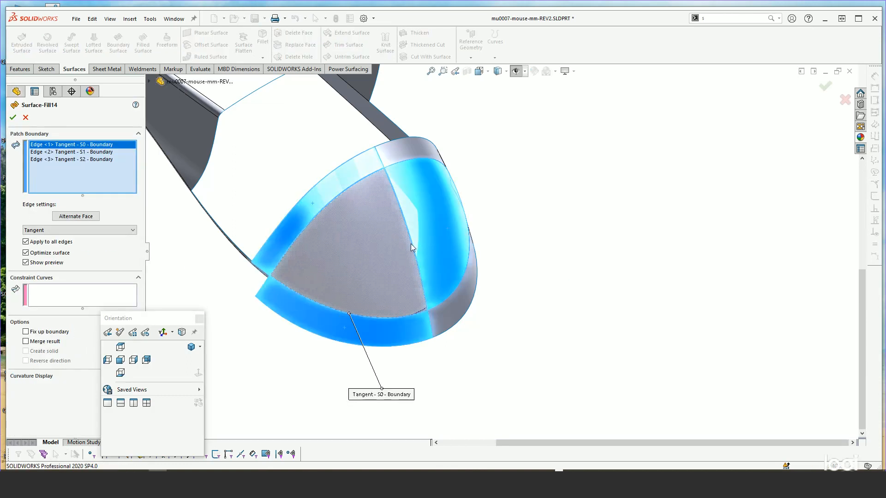
{"action": "left_click", "coordinate": [13, 118]}
- Hide the arched and lower Split Line11 strip surfaces that border the two fill patches
{"action": "middle_click_drag", "start_coordinate": [554, 282], "coordinate": [387, 159]}
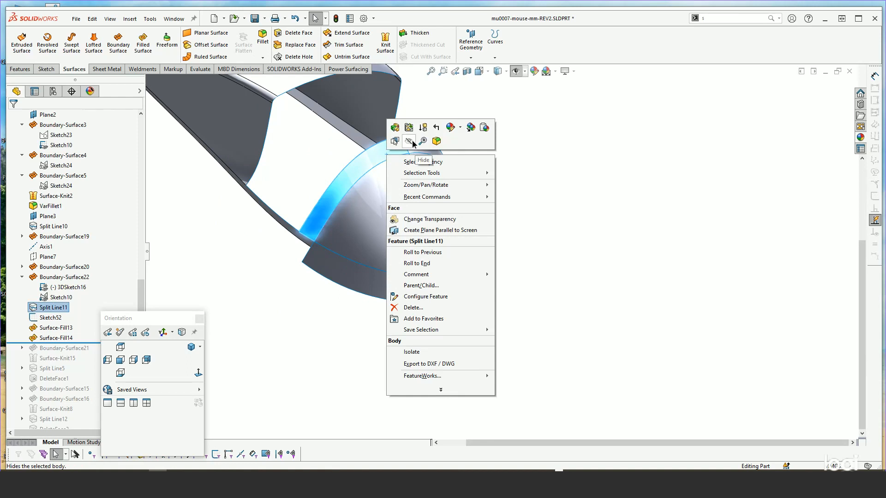
{"action": "left_click", "coordinate": [410, 142]}
{"action": "right_click", "coordinate": [422, 146]}
{"action": "left_click", "coordinate": [444, 132]}
{"action": "left_click", "coordinate": [402, 287]}
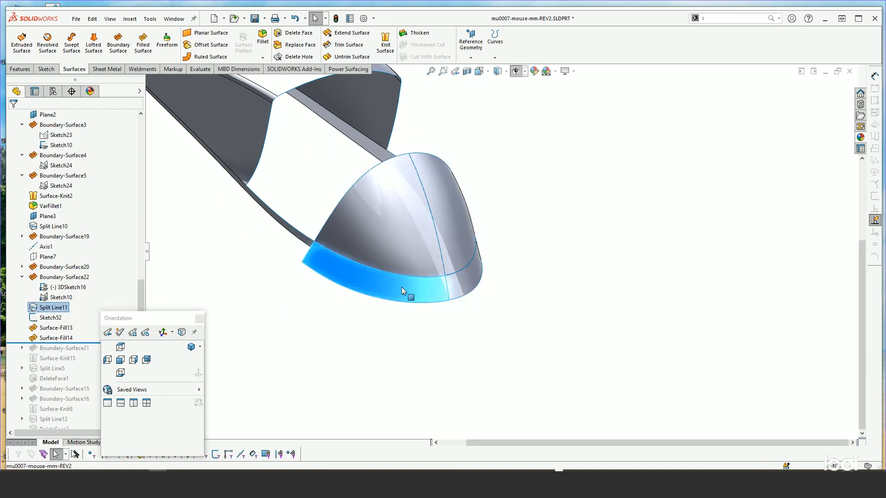
{"action": "right_click", "coordinate": [401, 287]}
{"action": "left_click", "coordinate": [419, 243]}
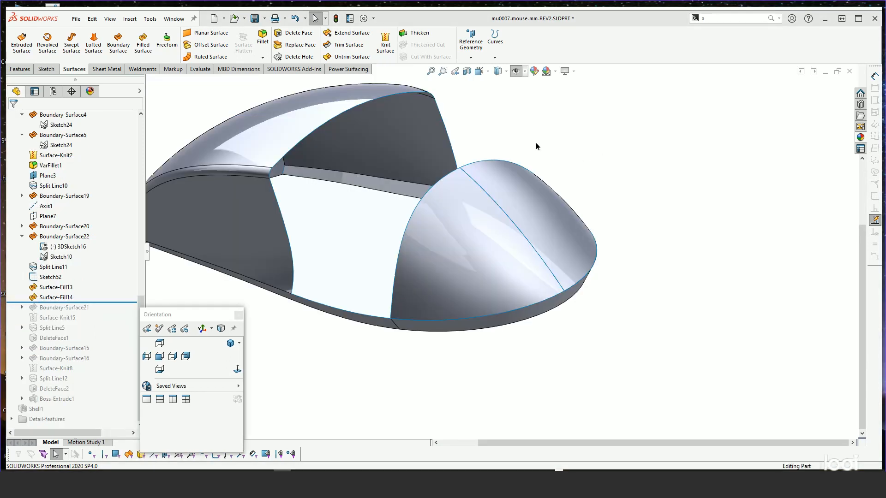
- Roll the feature history forward past Boundary-Surface21 and view the surface bridging the front and rear of the mouse
{"action": "middle_click_drag", "start_coordinate": [534, 144], "coordinate": [609, 183], "text": "ctrl"}
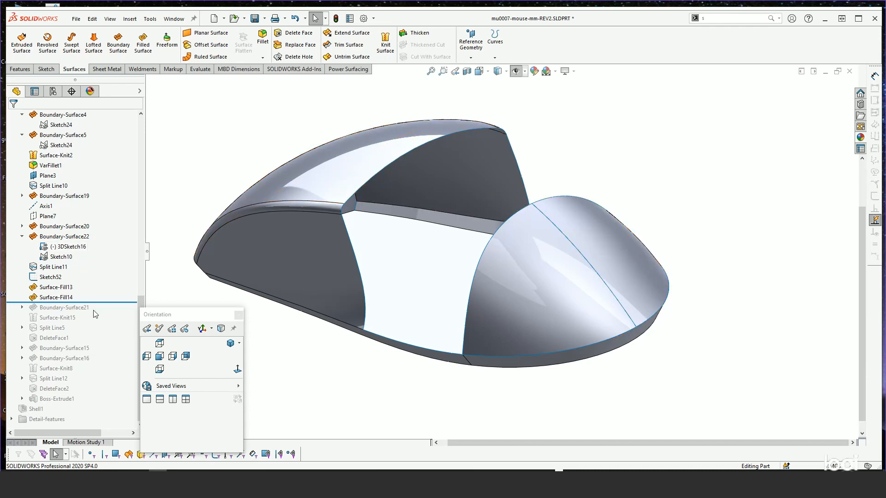
{"action": "left_click_drag", "start_coordinate": [103, 303], "coordinate": [100, 314]}
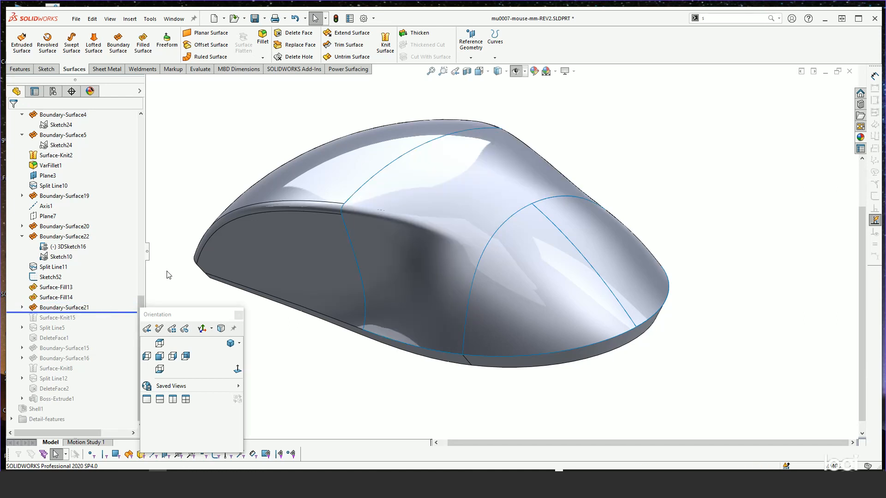
{"action": "middle_click_drag", "start_coordinate": [260, 153], "coordinate": [279, 156]}
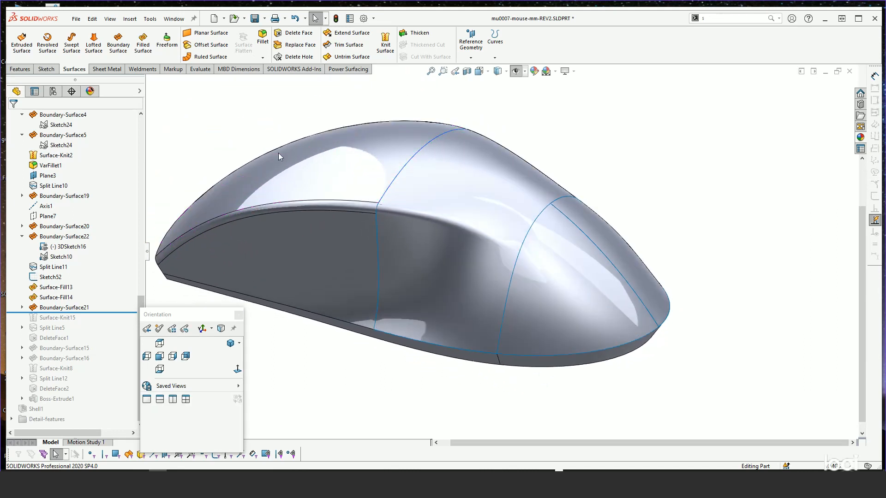
- Reveal the sketches used by Boundary-Surface21 and roll the history back to just after 3DSketch18
{"action": "left_click", "coordinate": [22, 307]}
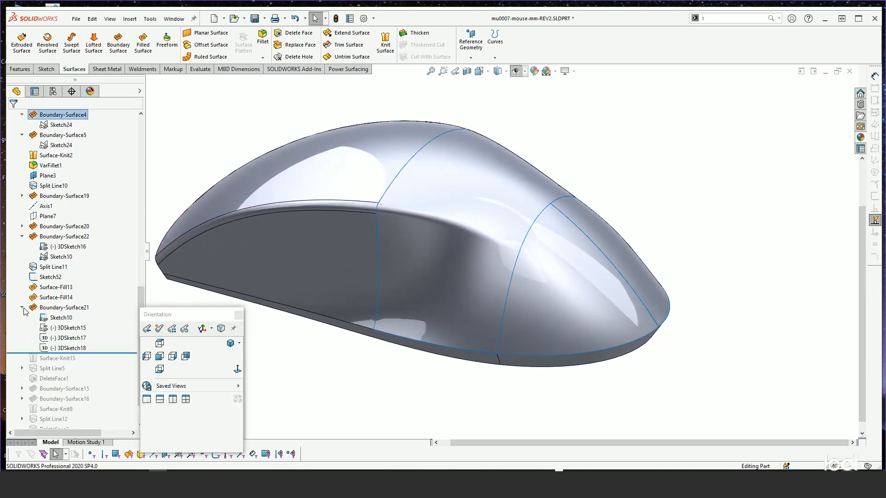
{"action": "left_click_drag", "start_coordinate": [99, 351], "coordinate": [95, 314]}
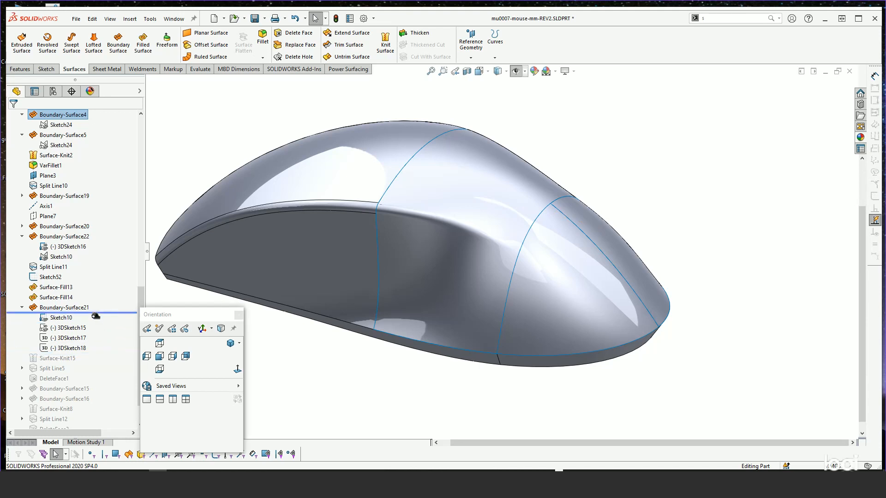
{"action": "left_click", "coordinate": [462, 267]}
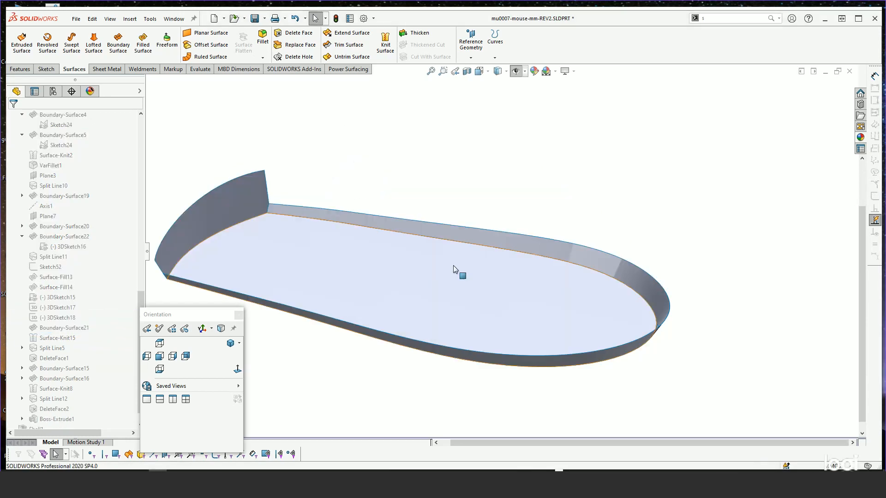
{"action": "left_click_drag", "start_coordinate": [141, 300], "coordinate": [139, 205]}
{"action": "mouse_move", "coordinate": [113, 242]}
{"action": "left_mouse_down"}
{"action": "mouse_move", "coordinate": [94, 424]}
{"action": "mouse_move", "coordinate": [85, 306]}
{"action": "left_mouse_up"}
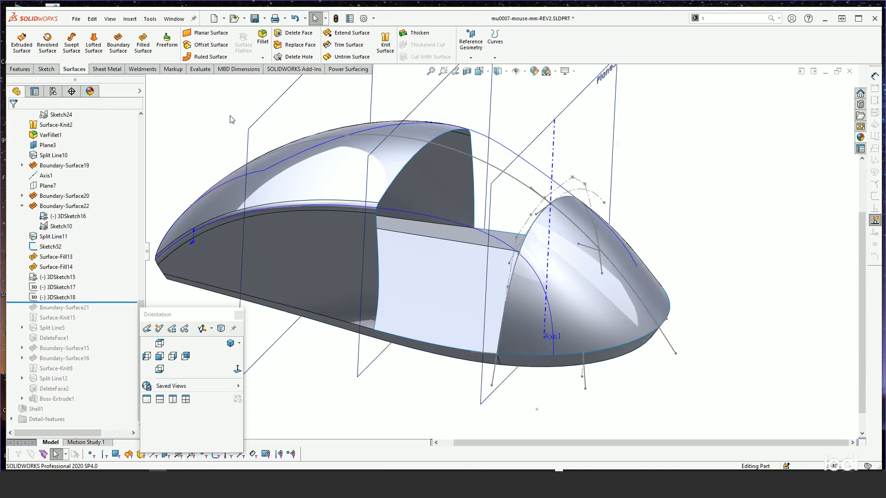
- Examine the 3DSketch15, 3DSketch17 and 3DSketch18 curves spanning the gap between the rear body and front fill surfaces
{"action": "middle_click_drag", "start_coordinate": [641, 276], "coordinate": [644, 267]}
{"action": "left_click", "coordinate": [64, 279]}
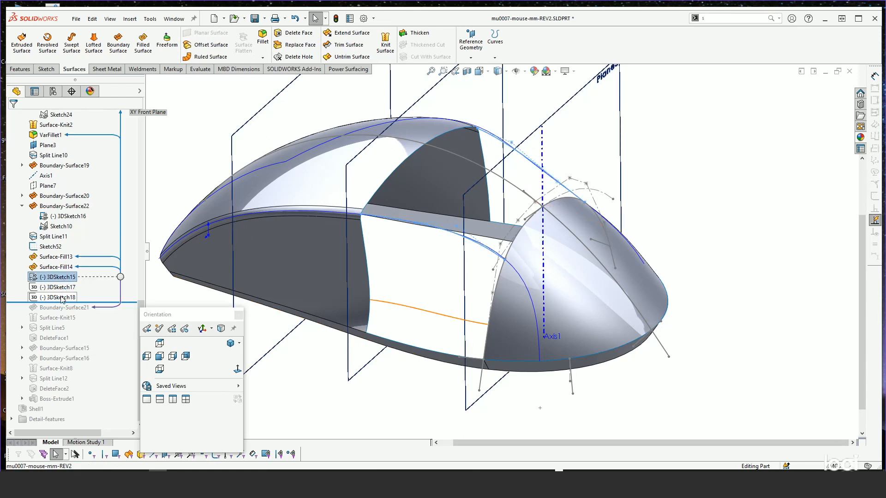
{"action": "left_click", "coordinate": [63, 298], "text": "shift"}
{"action": "left_click", "coordinate": [70, 284]}
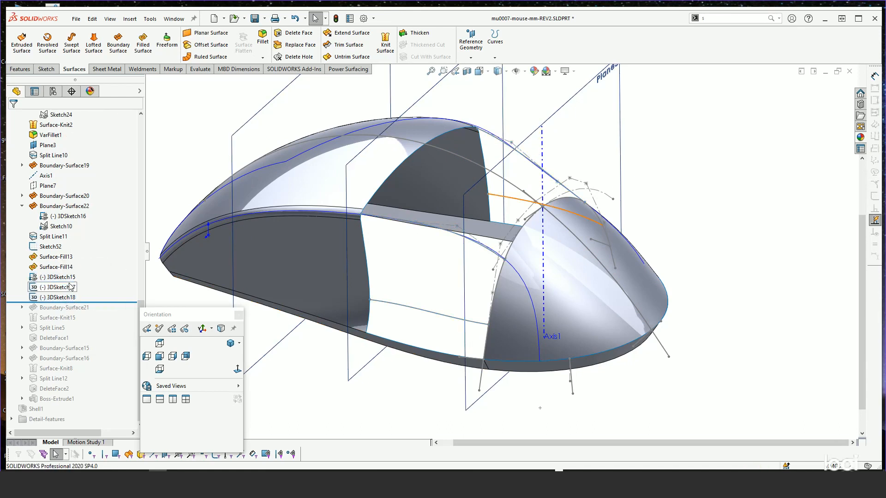
{"action": "mouse_move", "coordinate": [70, 287]}
{"action": "scroll", "coordinate": [439, 150], "scroll_direction": "down", "scroll_amount": 2}
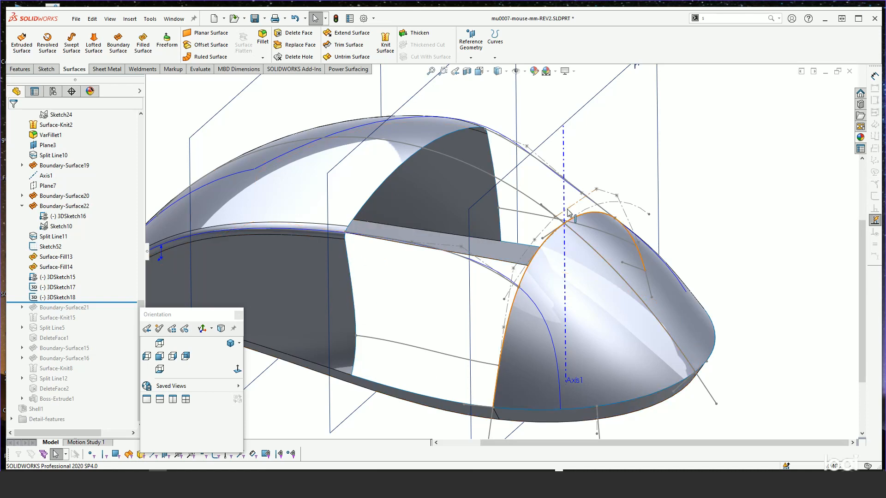
- Hide Sketch25, the curve along the open edge of the front fill surface, and view the gap behind it
{"action": "right_click", "coordinate": [513, 306]}
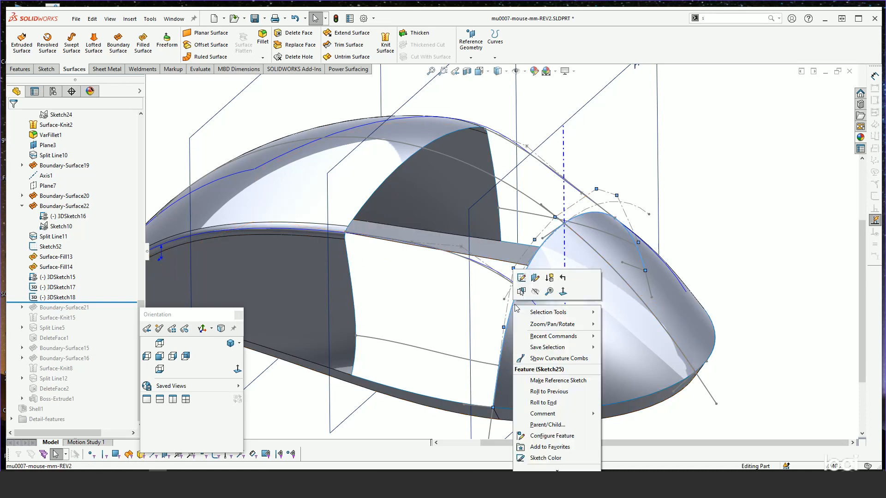
{"action": "left_click", "coordinate": [536, 293]}
{"action": "scroll", "coordinate": [576, 266], "scroll_direction": "down", "scroll_amount": 1}
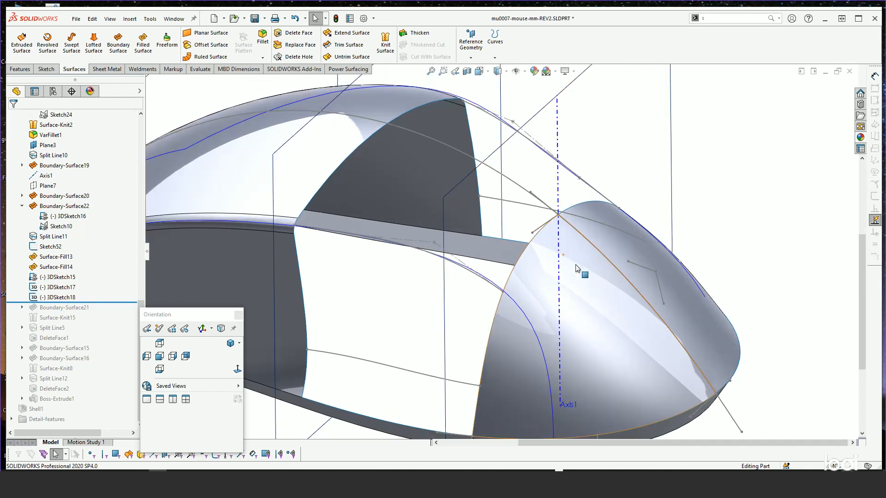
{"action": "middle_click_drag", "start_coordinate": [575, 264], "coordinate": [560, 293]}
{"action": "scroll", "coordinate": [544, 299], "scroll_direction": "up", "scroll_amount": 2}
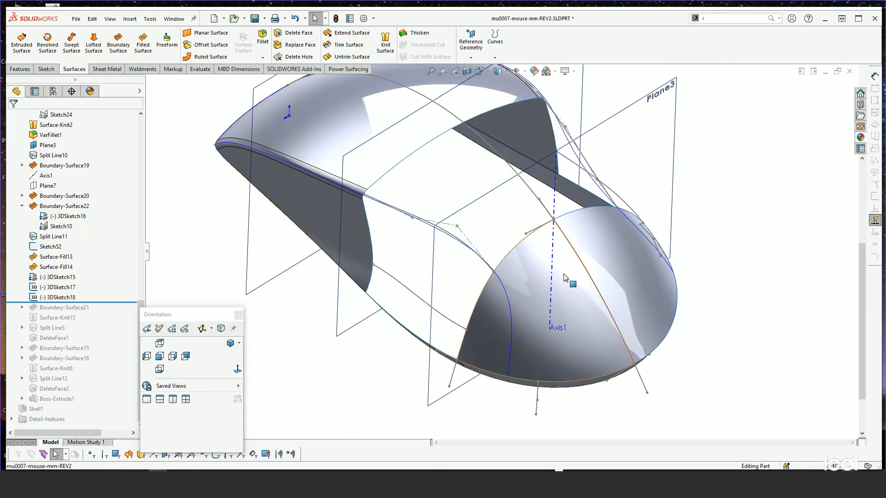
{"action": "scroll", "coordinate": [546, 279], "scroll_direction": "down", "scroll_amount": 4}
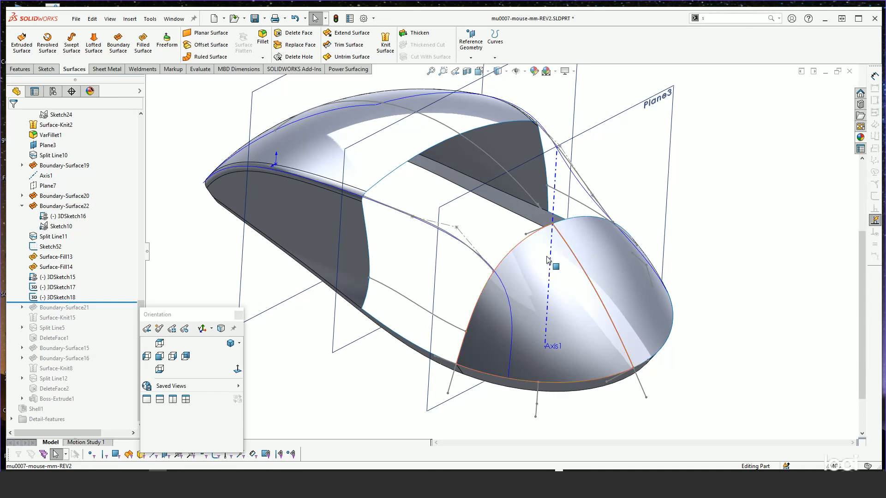
{"action": "scroll", "coordinate": [547, 262], "scroll_direction": "down", "scroll_amount": 1}
{"action": "scroll", "coordinate": [547, 262], "scroll_direction": "up", "scroll_amount": 2}
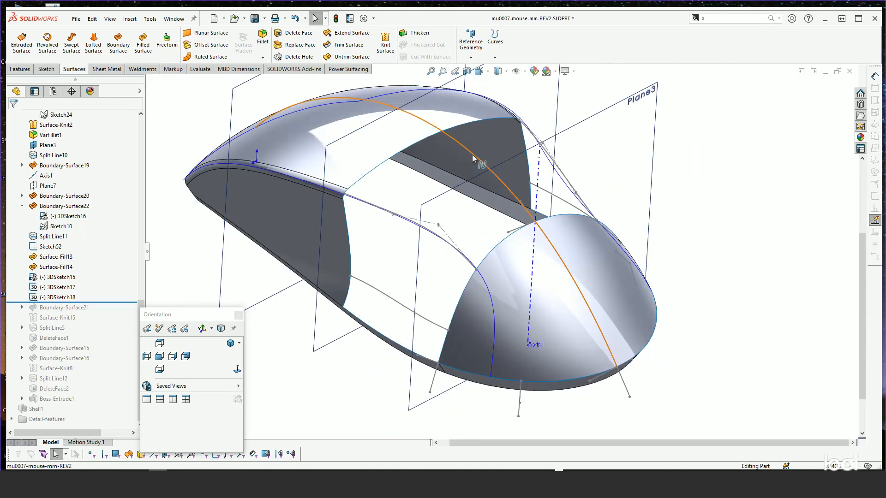
- Examine how the centreline Sketch10, side Curve4 and Plane2 relate to the spline bridging the rear body and front surface
{"action": "left_click", "coordinate": [472, 158]}
{"action": "mouse_move", "coordinate": [526, 113]}
{"action": "middle_mouse_down"}
{"action": "mouse_move", "coordinate": [499, 106]}
{"action": "mouse_move", "coordinate": [484, 161]}
{"action": "mouse_move", "coordinate": [478, 148]}
{"action": "mouse_move", "coordinate": [453, 144]}
{"action": "mouse_move", "coordinate": [410, 213]}
{"action": "mouse_move", "coordinate": [477, 155]}
{"action": "middle_mouse_up"}
{"action": "scroll", "coordinate": [436, 199], "scroll_direction": "down", "scroll_amount": 4}
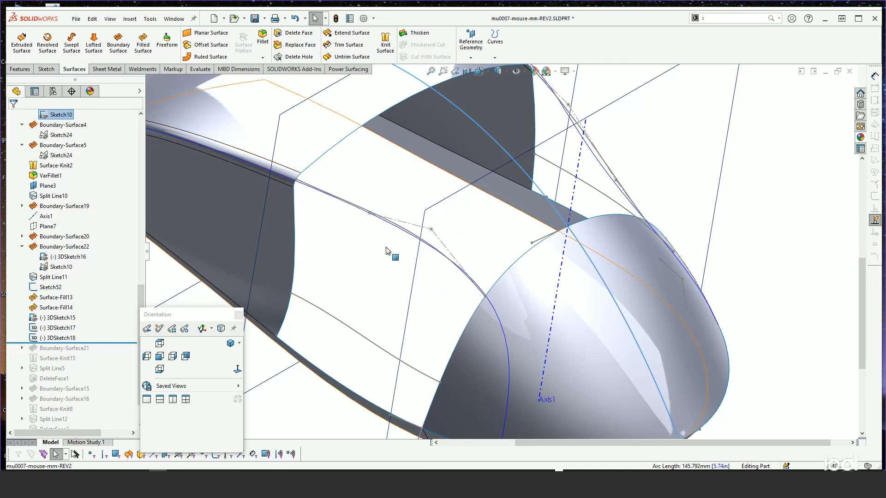
{"action": "scroll", "coordinate": [385, 233], "scroll_direction": "down", "scroll_amount": 3}
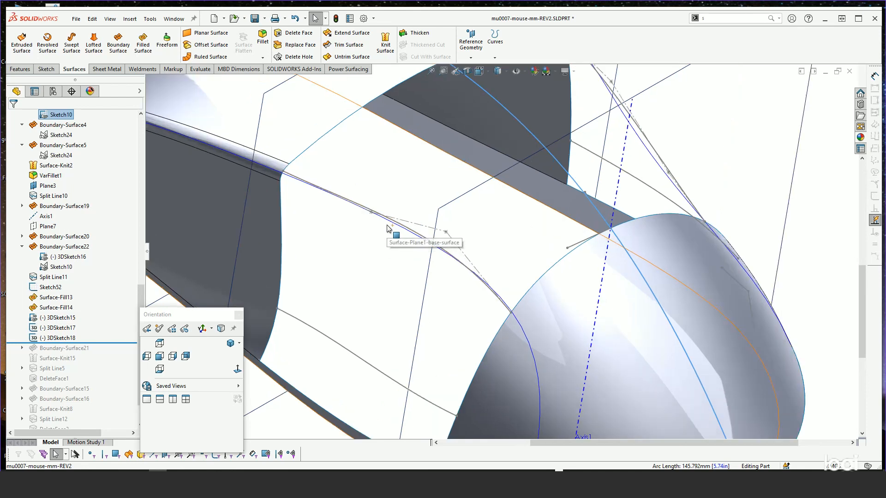
{"action": "left_click", "coordinate": [403, 218]}
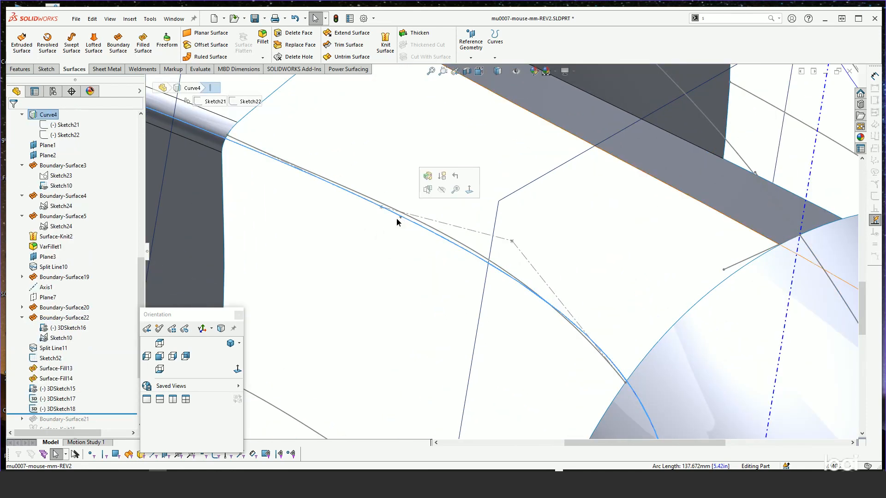
{"action": "middle_click_drag", "start_coordinate": [398, 222], "coordinate": [383, 211]}
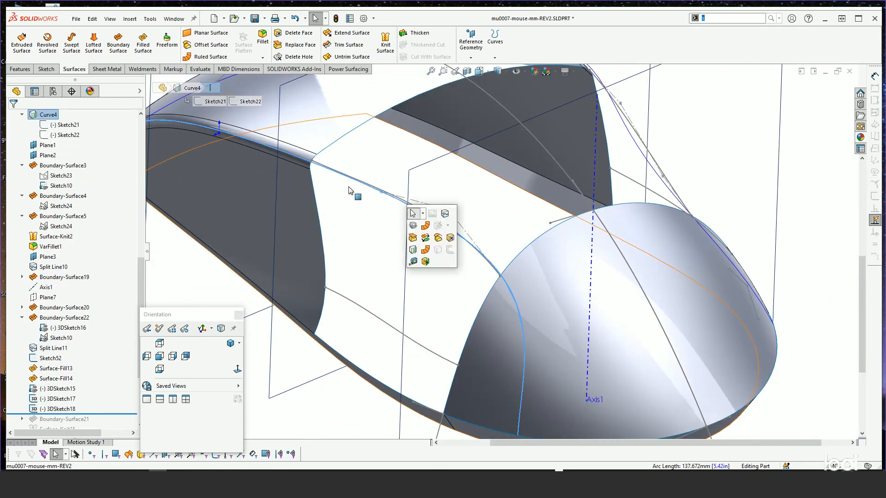
{"action": "left_click", "coordinate": [266, 200]}
{"action": "scroll", "coordinate": [346, 177], "scroll_direction": "down", "scroll_amount": 5}
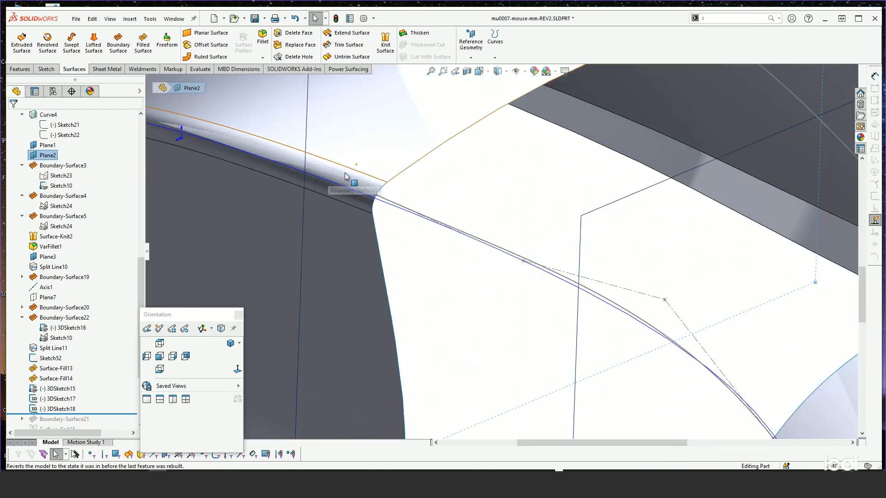
{"action": "middle_click_drag", "start_coordinate": [345, 177], "coordinate": [288, 158]}
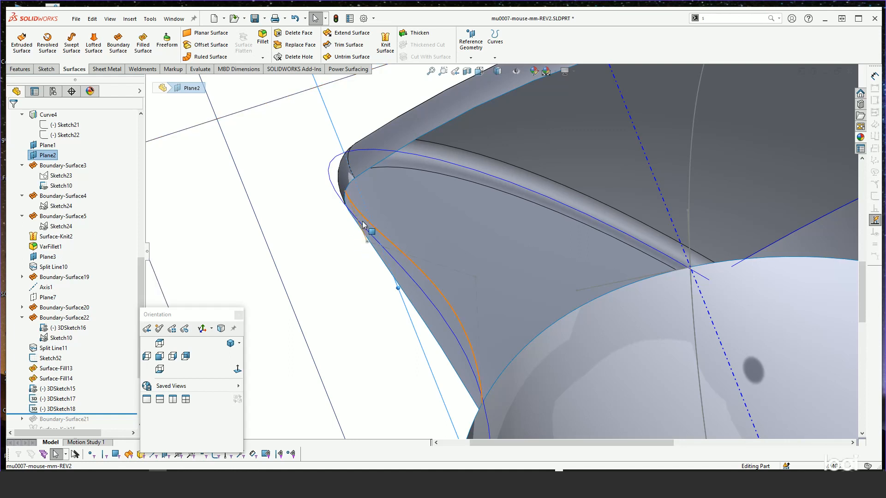
{"action": "middle_click_drag", "start_coordinate": [368, 232], "coordinate": [419, 207]}
{"action": "scroll", "coordinate": [419, 207], "scroll_direction": "up", "scroll_amount": 8}
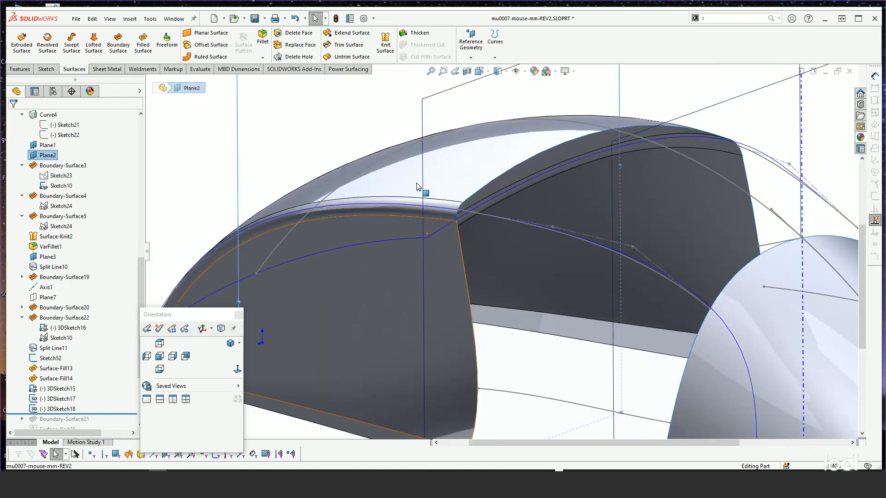
{"action": "scroll", "coordinate": [602, 264], "scroll_direction": "down", "scroll_amount": 3}
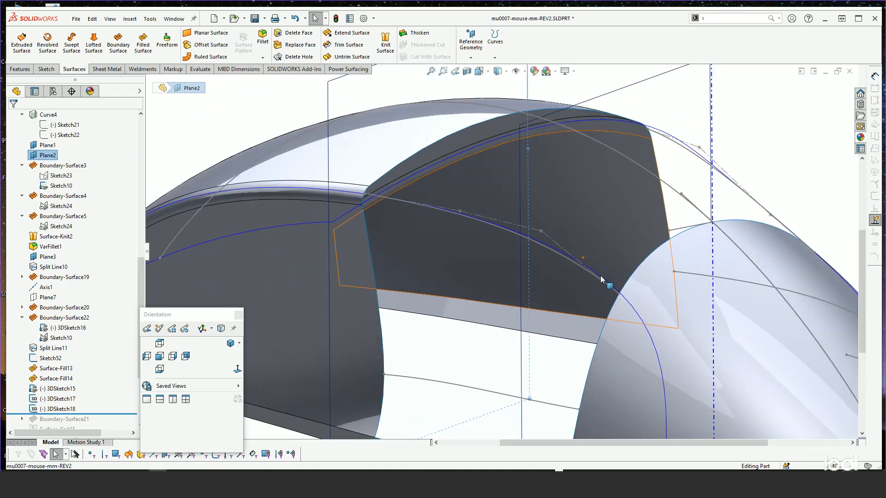
- Open 3DSketch15 for editing and move the near-side spline's rear end point slightly down along the VarFillet1 edge
{"action": "right_click", "coordinate": [554, 253]}
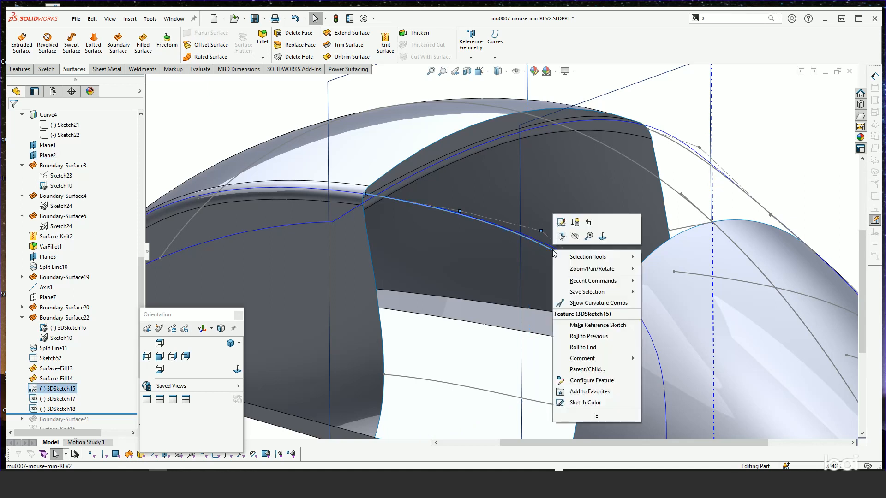
{"action": "left_click", "coordinate": [561, 224]}
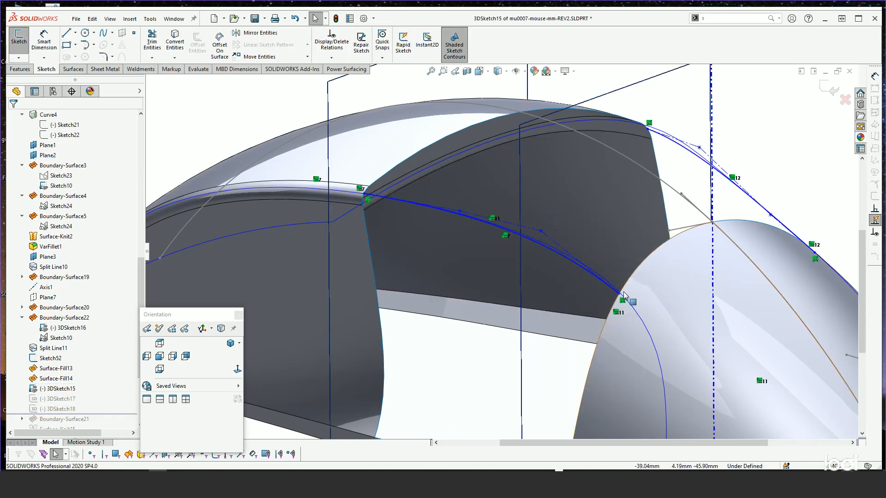
{"action": "middle_click_drag", "start_coordinate": [627, 305], "coordinate": [627, 289]}
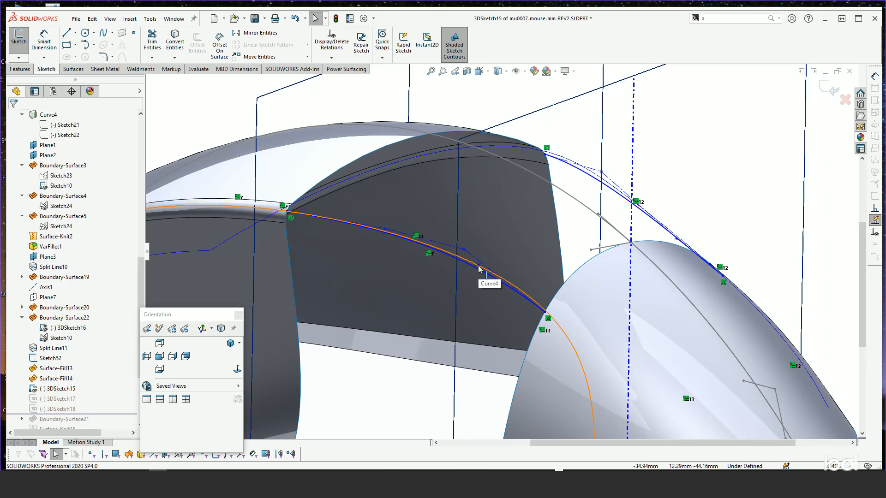
{"action": "scroll", "coordinate": [322, 222], "scroll_direction": "down", "scroll_amount": 10}
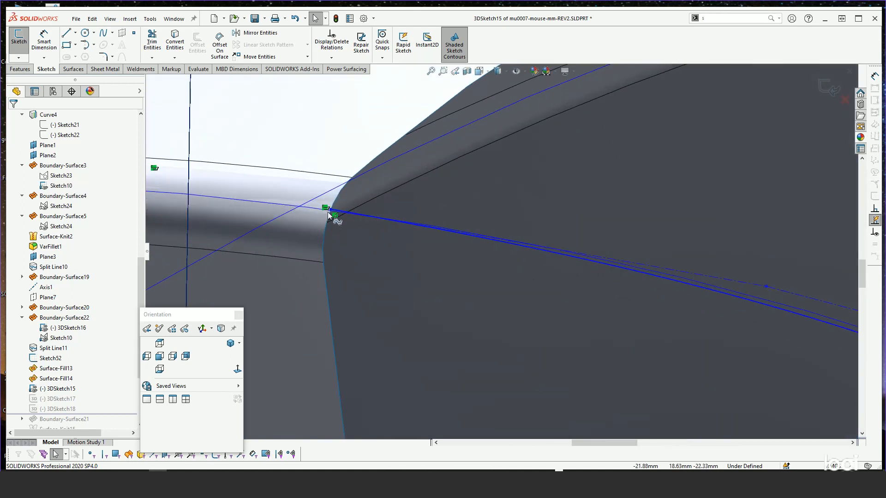
{"action": "mouse_move", "coordinate": [329, 209]}
{"action": "left_mouse_down"}
{"action": "mouse_move", "coordinate": [325, 225]}
{"action": "mouse_move", "coordinate": [328, 215]}
{"action": "left_mouse_up"}
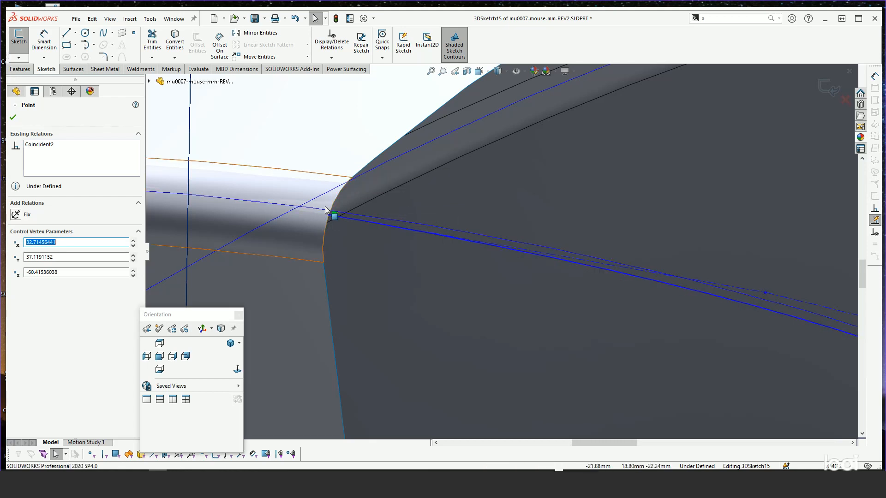
- Add an Equal Curvature relation between the near-side bridging spline and the VarFillet1 face at its end edge
{"action": "left_click", "coordinate": [351, 219]}
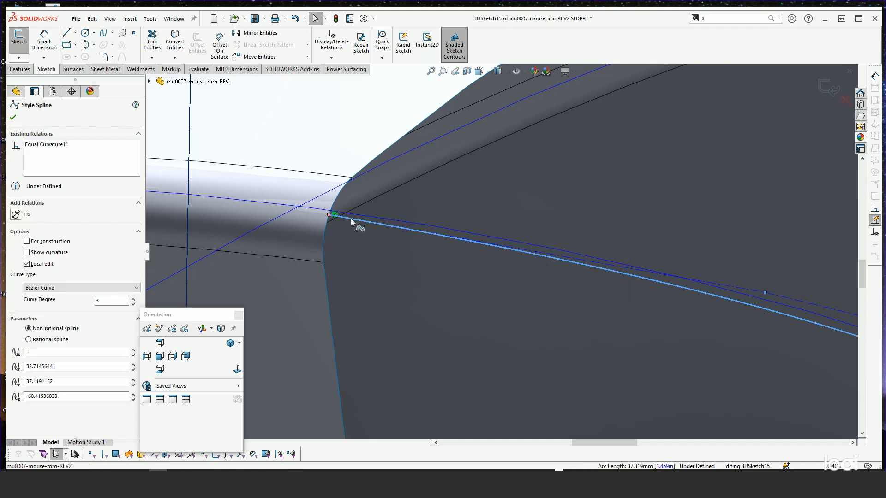
{"action": "scroll", "coordinate": [436, 250], "scroll_direction": "up", "scroll_amount": 4}
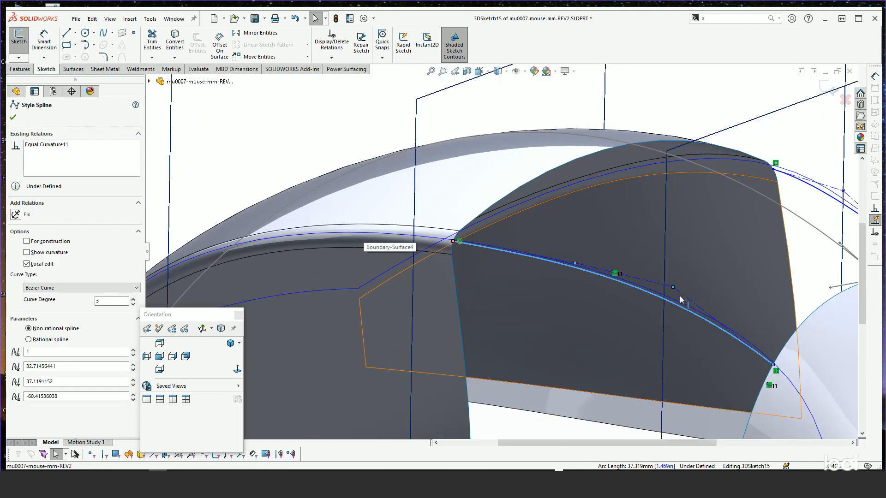
{"action": "scroll", "coordinate": [469, 252], "scroll_direction": "down", "scroll_amount": 5}
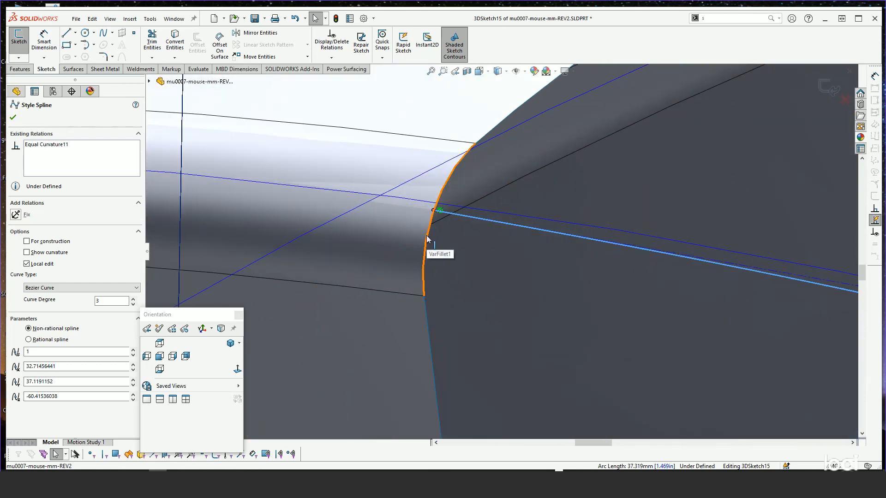
{"action": "left_click", "coordinate": [427, 234], "text": "ctrl"}
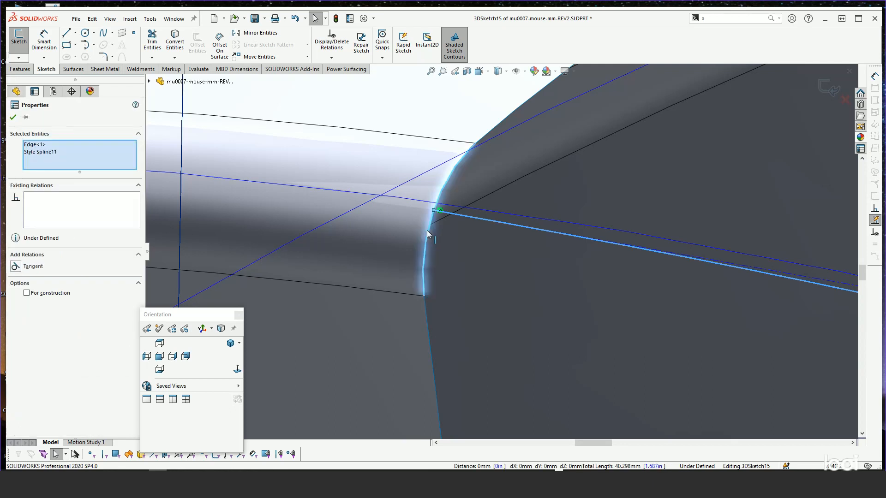
{"action": "left_click", "coordinate": [408, 213], "text": "ctrl"}
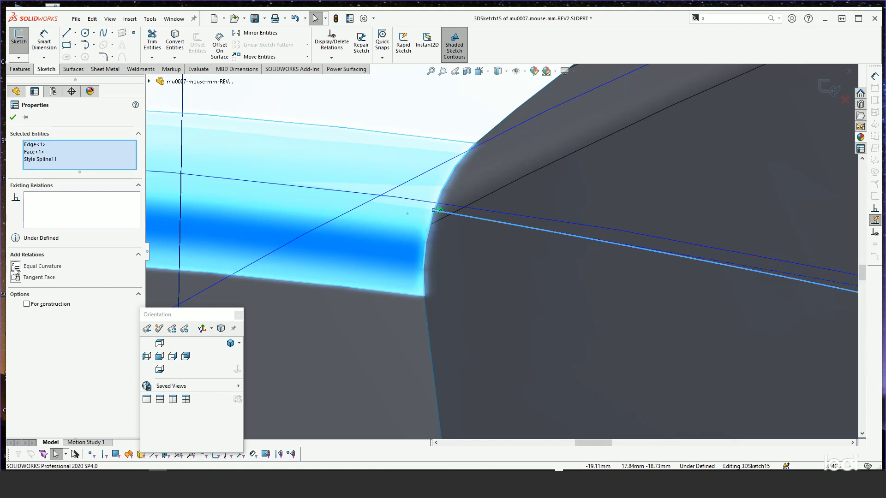
{"action": "middle_click_drag", "start_coordinate": [376, 231], "coordinate": [409, 241]}
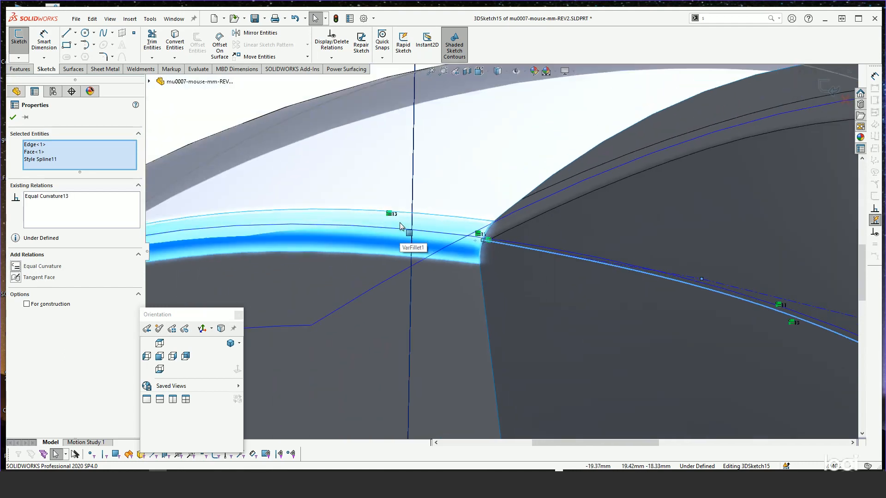
{"action": "scroll", "coordinate": [417, 247], "scroll_direction": "up", "scroll_amount": 5}
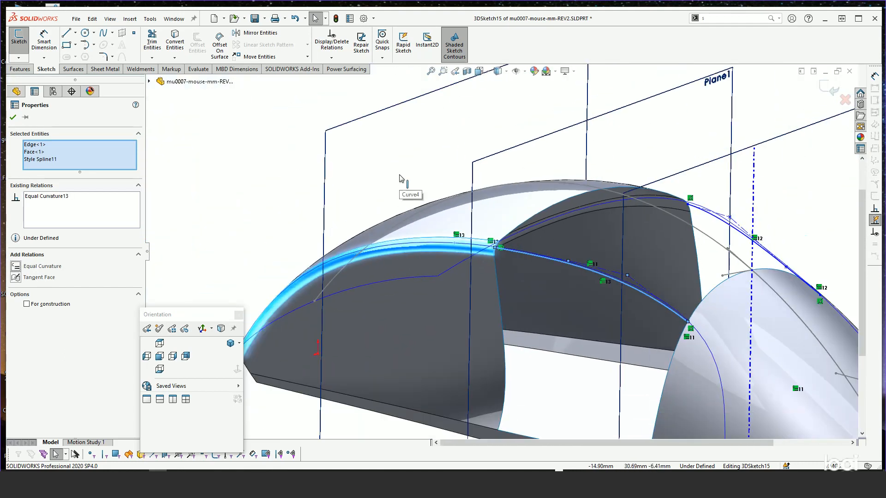
{"action": "key", "text": "Escape"}
- Try to attach the spline's rear end to the fillet's lower corner with equal curvature to the lower edge, and undo it
{"action": "scroll", "coordinate": [498, 253], "scroll_direction": "down", "scroll_amount": 8}
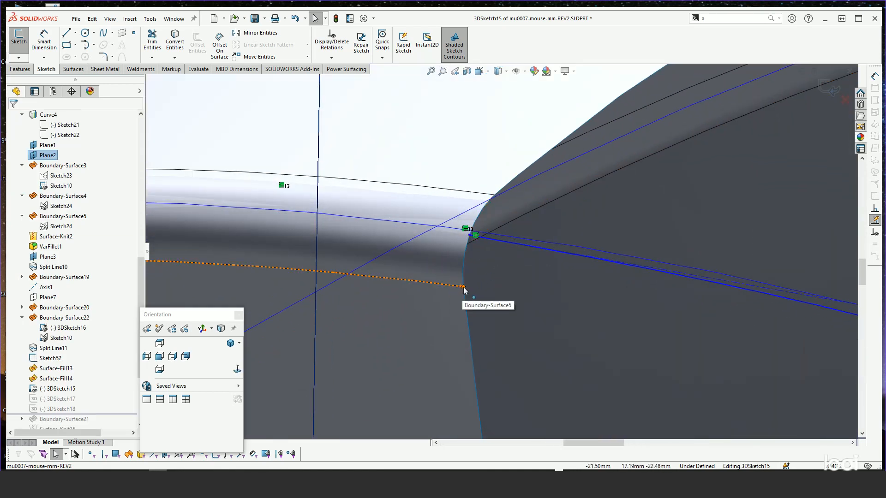
{"action": "left_click_drag", "start_coordinate": [467, 235], "coordinate": [461, 287]}
{"action": "left_click", "coordinate": [477, 289]}
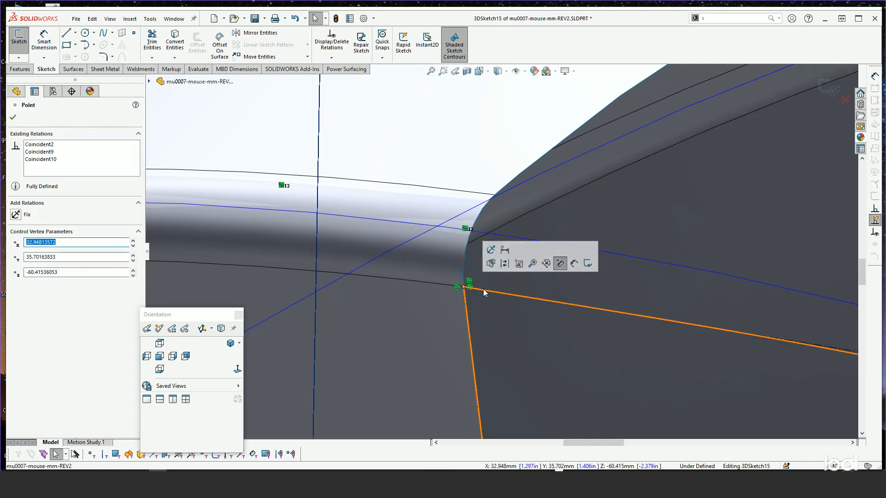
{"action": "left_click", "coordinate": [440, 287], "text": "ctrl"}
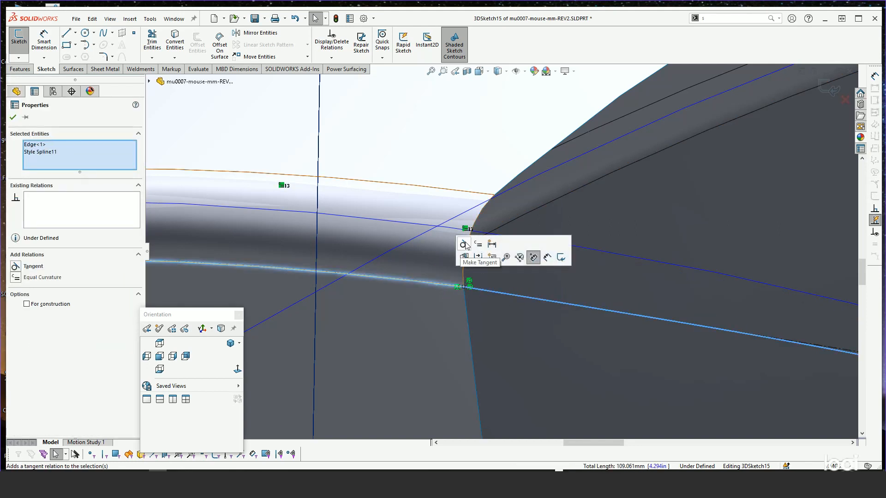
{"action": "left_click", "coordinate": [478, 245]}
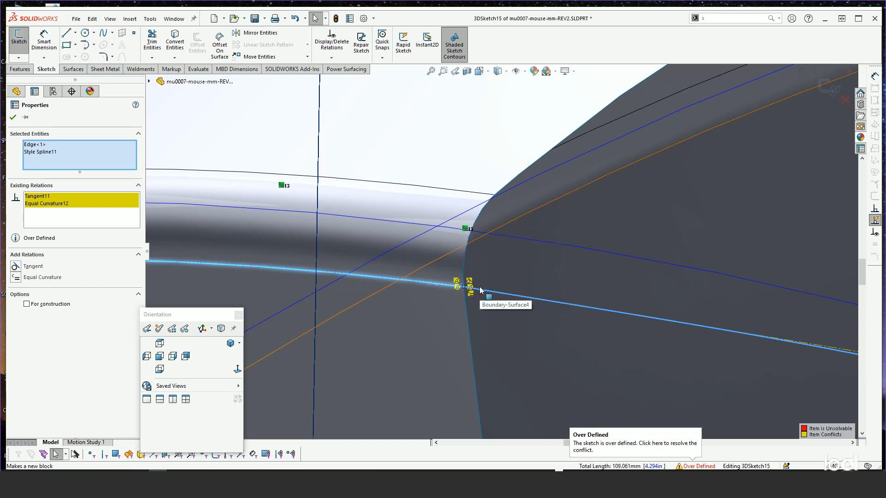
{"action": "key", "text": "ctrl+z"}
{"action": "key", "text": "ctrl+z"}
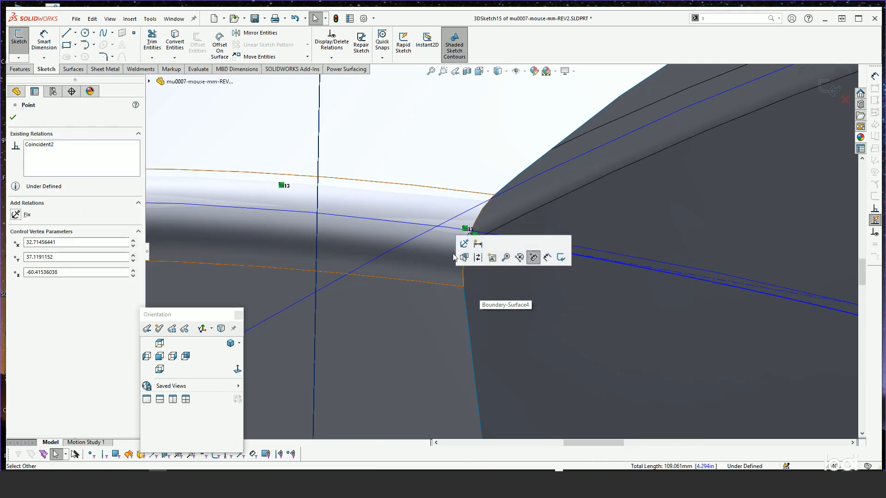
- Review the relation at the spline's front end by selecting it together with the front surface's edge and face
{"action": "scroll", "coordinate": [446, 175], "scroll_direction": "up", "scroll_amount": 4}
{"action": "scroll", "coordinate": [443, 188], "scroll_direction": "up", "scroll_amount": 6}
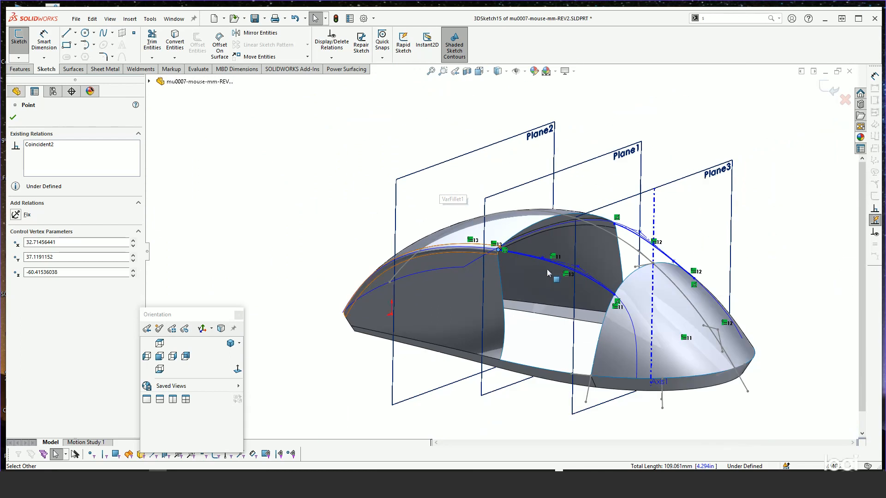
{"action": "scroll", "coordinate": [614, 299], "scroll_direction": "down", "scroll_amount": 6}
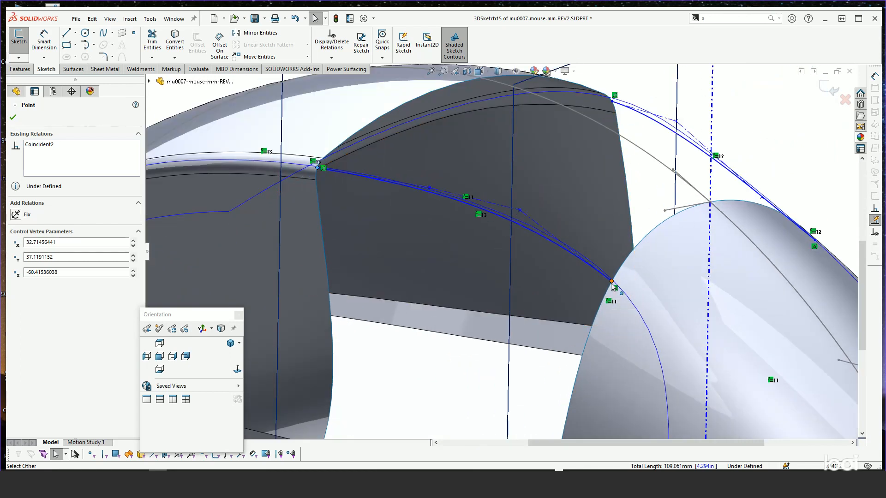
{"action": "left_click", "coordinate": [603, 277]}
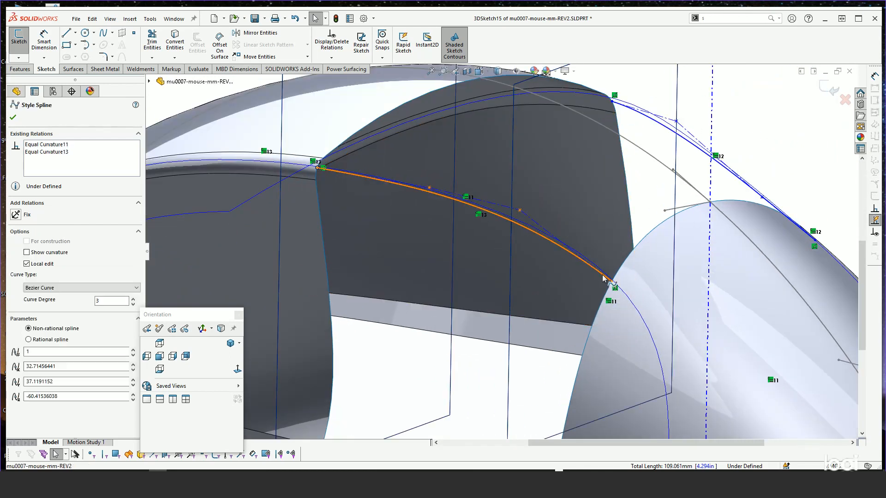
{"action": "left_click", "coordinate": [597, 317], "text": "ctrl"}
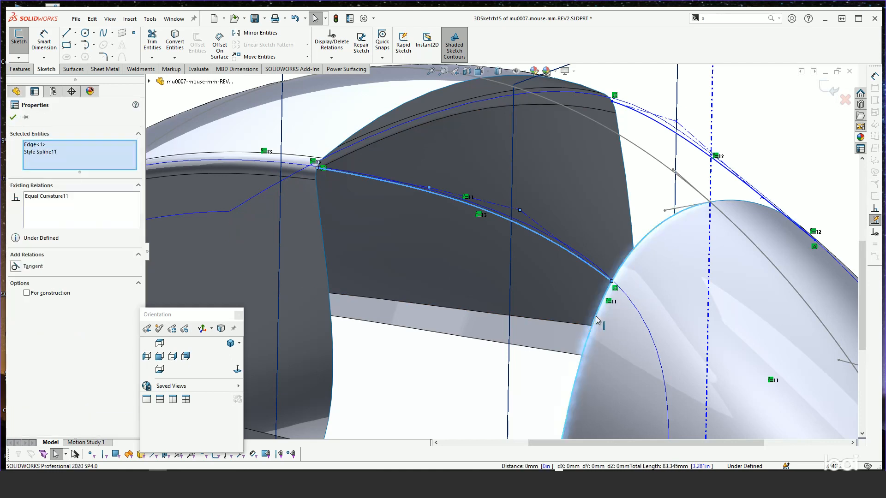
{"action": "left_click", "coordinate": [618, 322], "text": "ctrl"}
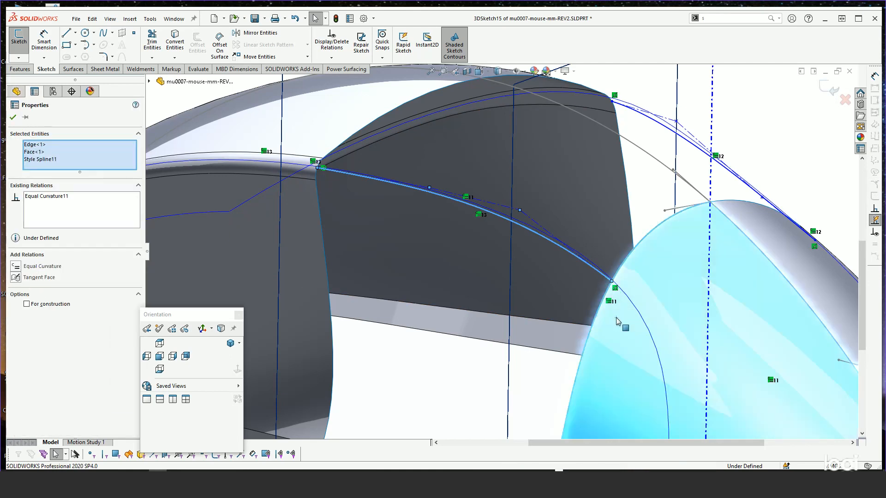
- Try to add another Equal Curvature relation between the near-side spline and the front surface's edge and face, and undo it
{"action": "left_click", "coordinate": [643, 277]}
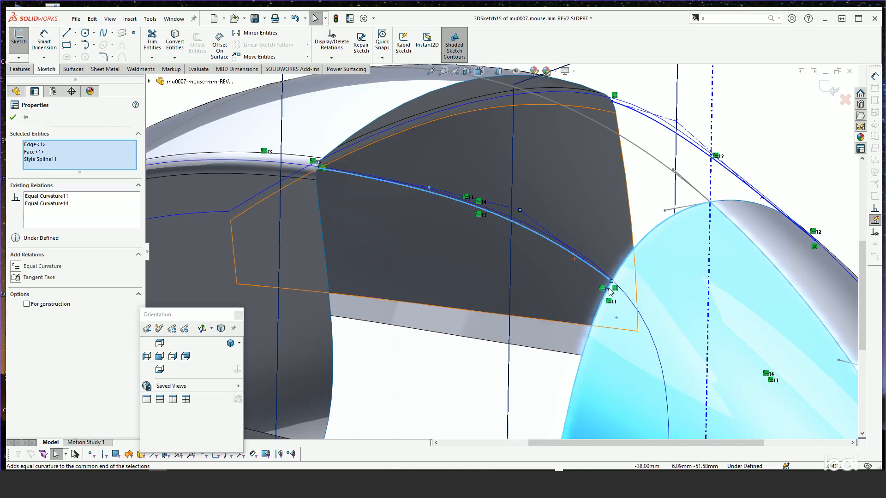
{"action": "key", "text": "ctrl+z"}
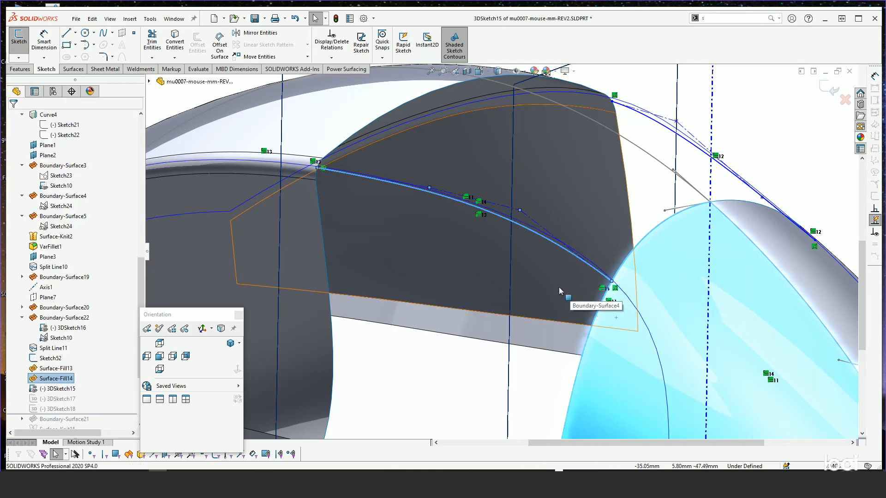
{"action": "left_click", "coordinate": [487, 364]}
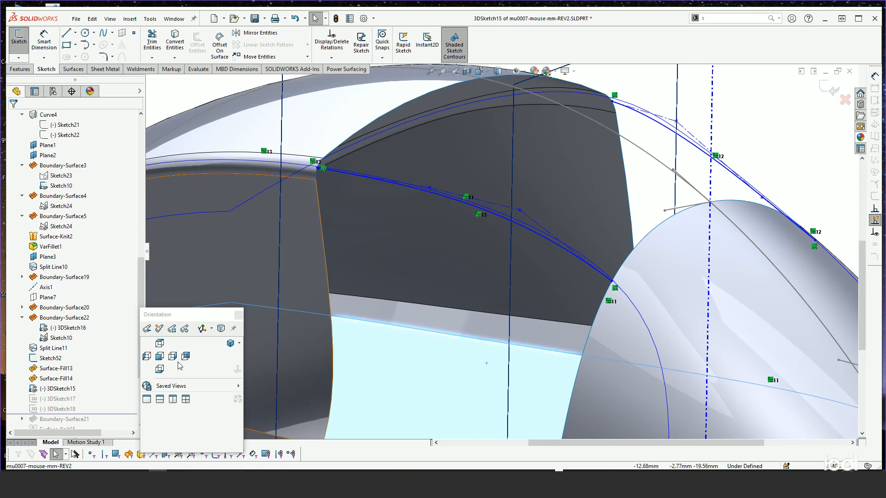
- In the top view, shift the near-side spline's front end point slightly inward along the front surface edge, to about X 19.21 mm
{"action": "left_click", "coordinate": [159, 344]}
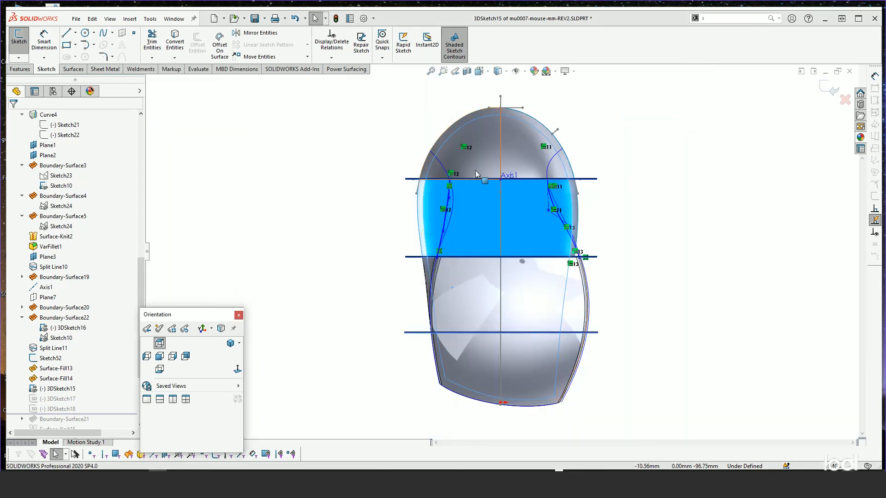
{"action": "scroll", "coordinate": [539, 175], "scroll_direction": "down", "scroll_amount": 5}
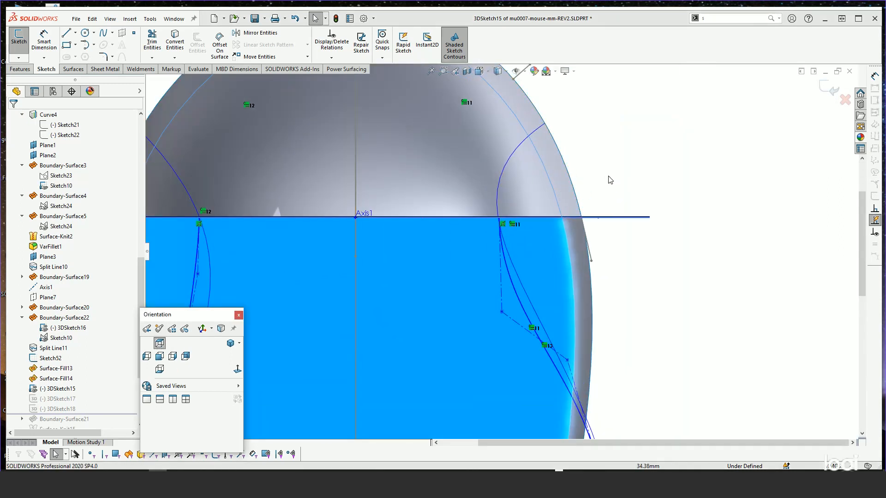
{"action": "mouse_move", "coordinate": [499, 217]}
{"action": "left_mouse_down"}
{"action": "mouse_move", "coordinate": [508, 218]}
{"action": "mouse_move", "coordinate": [442, 215]}
{"action": "mouse_move", "coordinate": [534, 220]}
{"action": "mouse_move", "coordinate": [481, 219]}
{"action": "mouse_move", "coordinate": [506, 223]}
{"action": "mouse_move", "coordinate": [496, 219]}
{"action": "left_mouse_up"}
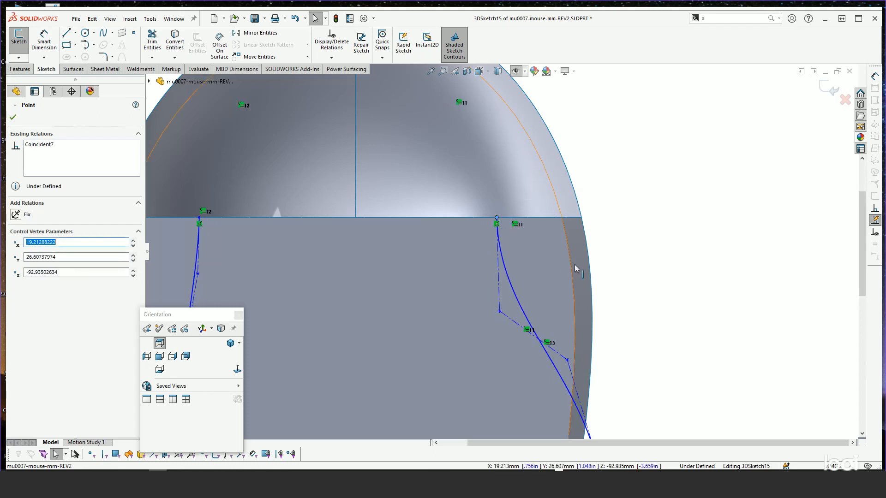
{"action": "left_click", "coordinate": [637, 293]}
- In the side view, move the near-side spline's forward control vertex to about Y 32.46 mm, Z -81.88 mm
{"action": "scroll", "coordinate": [548, 288], "scroll_direction": "up", "scroll_amount": 3}
{"action": "middle_click_drag", "start_coordinate": [548, 300], "coordinate": [417, 176]}
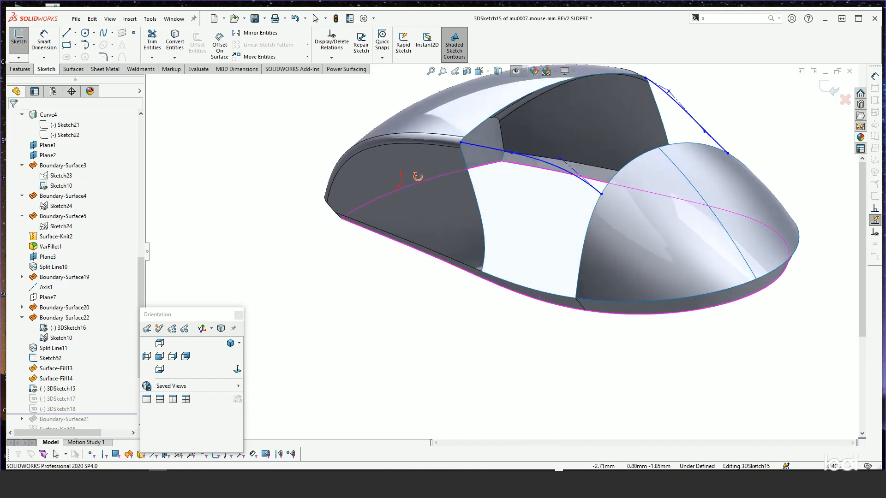
{"action": "scroll", "coordinate": [526, 166], "scroll_direction": "down", "scroll_amount": 3}
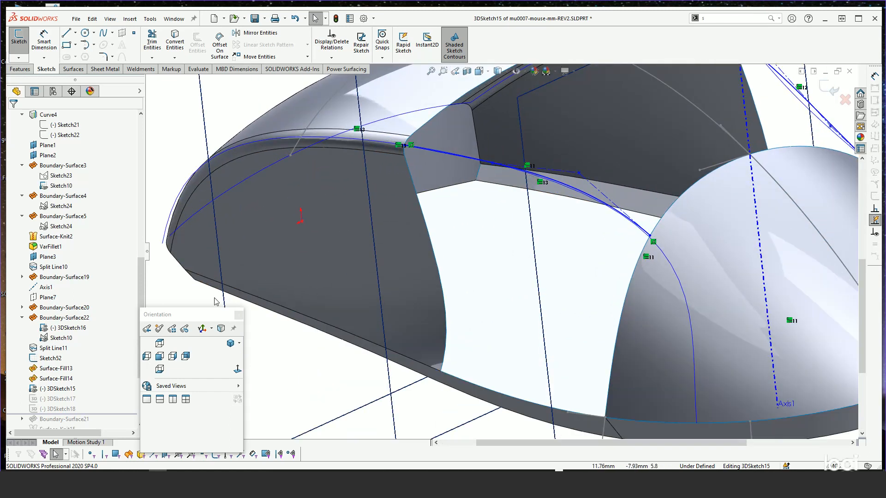
{"action": "left_click", "coordinate": [174, 356]}
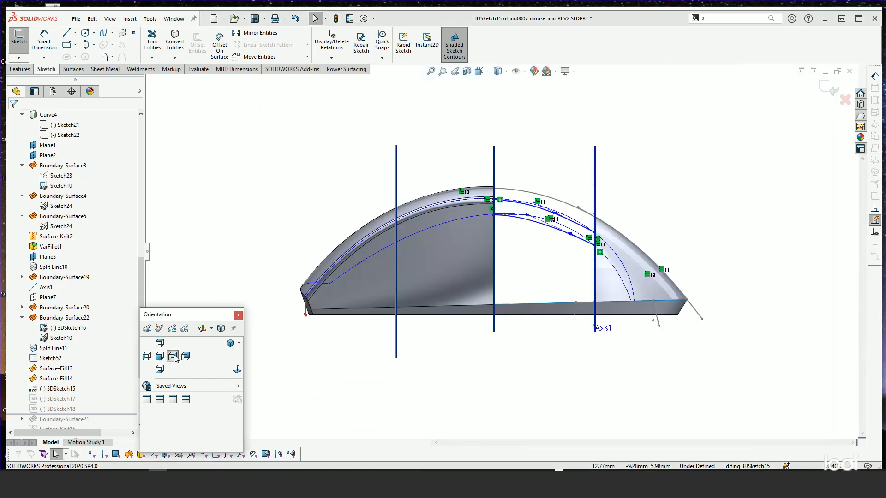
{"action": "scroll", "coordinate": [541, 235], "scroll_direction": "down", "scroll_amount": 5}
{"action": "scroll", "coordinate": [541, 236], "scroll_direction": "down", "scroll_amount": 1}
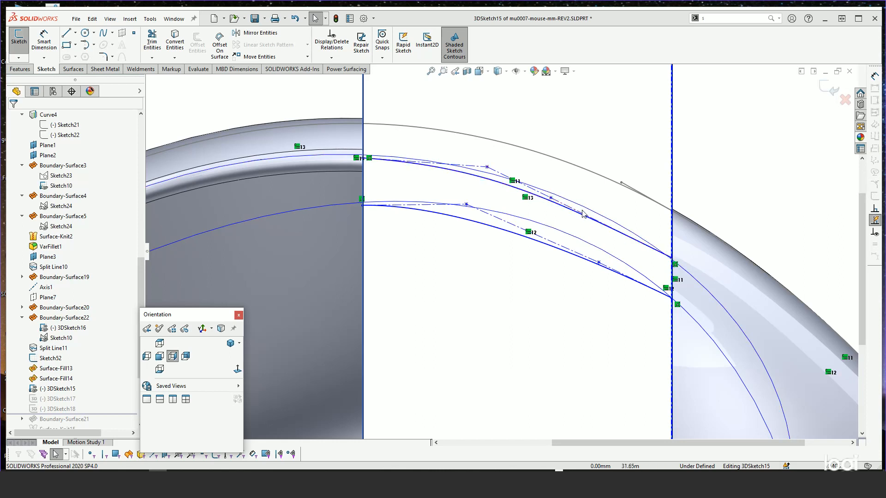
{"action": "mouse_move", "coordinate": [551, 199]}
{"action": "left_mouse_down"}
{"action": "mouse_move", "coordinate": [576, 209]}
{"action": "mouse_move", "coordinate": [536, 190]}
{"action": "mouse_move", "coordinate": [568, 202]}
{"action": "left_mouse_up"}
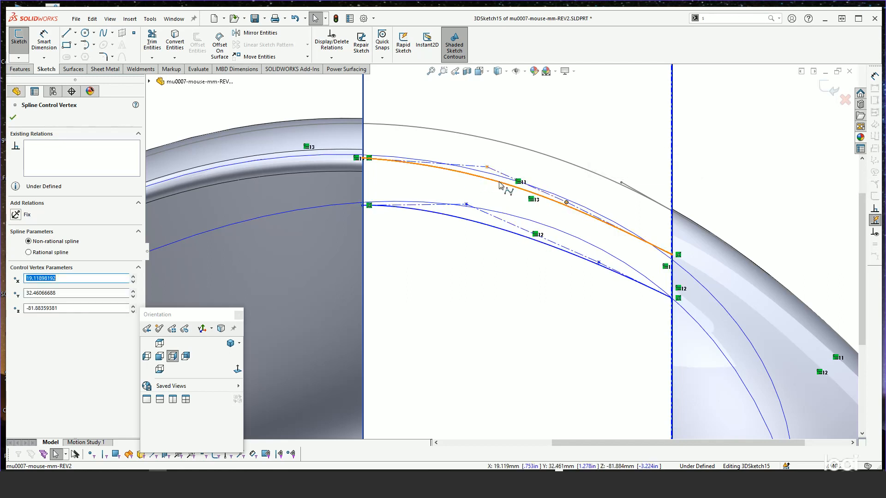
- Inspect both bridging splines from the opposite side of the shell and exit 3DSketch15
{"action": "scroll", "coordinate": [557, 290], "scroll_direction": "up", "scroll_amount": 3}
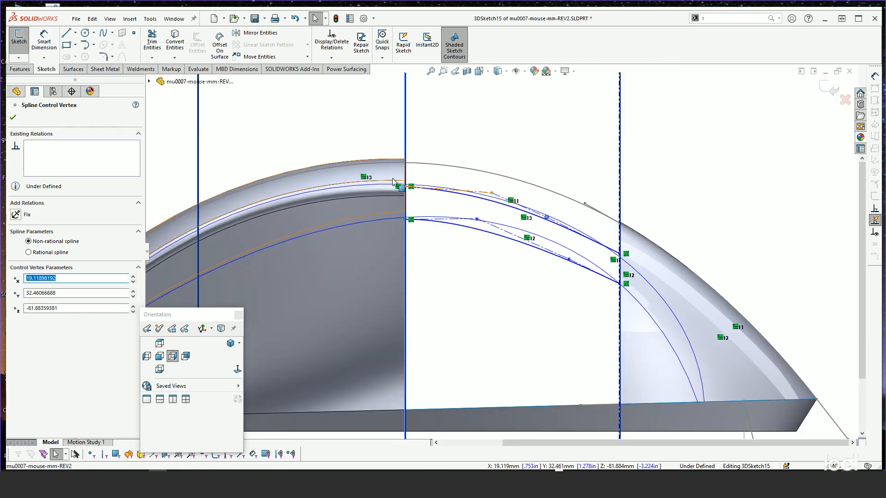
{"action": "scroll", "coordinate": [599, 247], "scroll_direction": "up", "scroll_amount": 5}
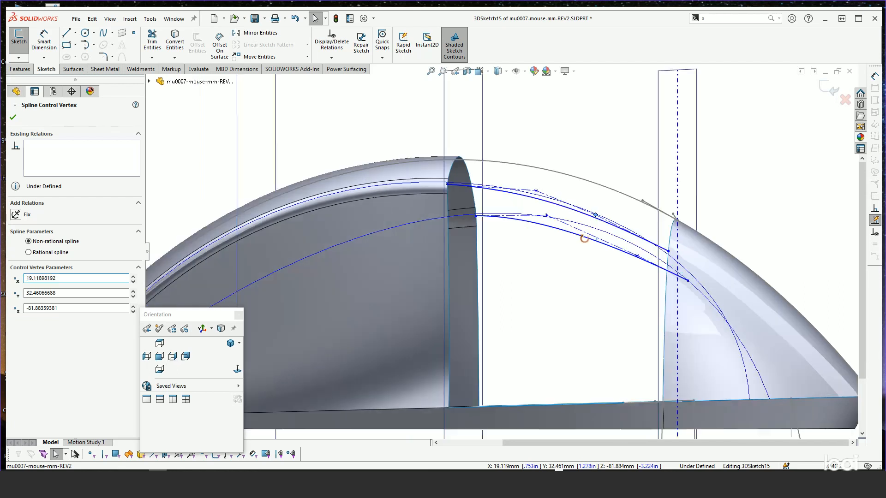
{"action": "mouse_move", "coordinate": [599, 247]}
{"action": "middle_mouse_down"}
{"action": "mouse_move", "coordinate": [548, 248]}
{"action": "mouse_move", "coordinate": [521, 279]}
{"action": "middle_mouse_up"}
{"action": "scroll", "coordinate": [522, 278], "scroll_direction": "down", "scroll_amount": 4}
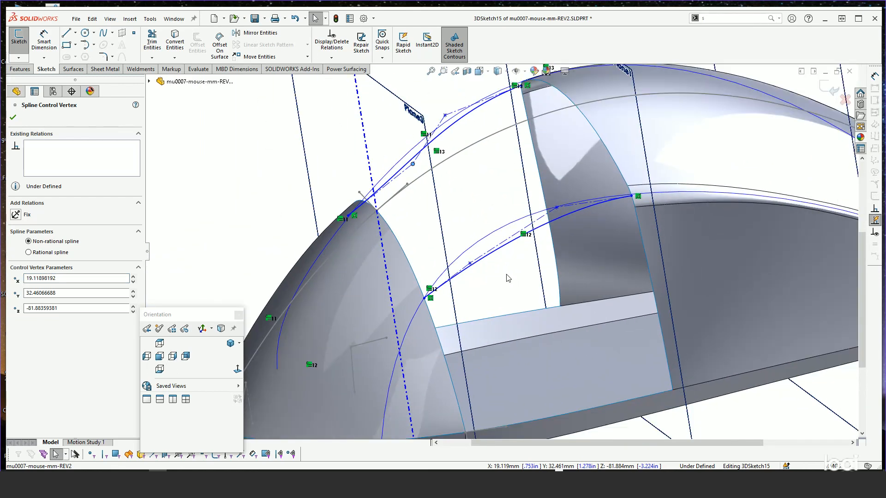
{"action": "scroll", "coordinate": [508, 278], "scroll_direction": "down", "scroll_amount": 2}
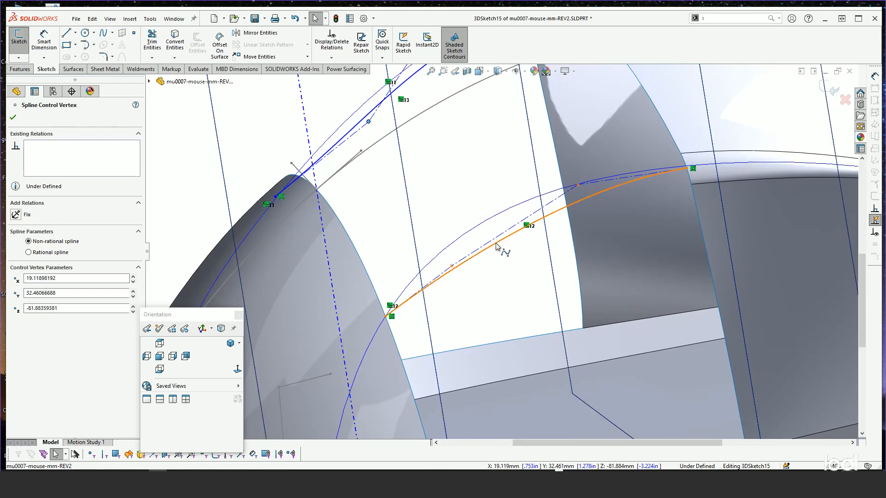
{"action": "scroll", "coordinate": [496, 247], "scroll_direction": "up", "scroll_amount": 3}
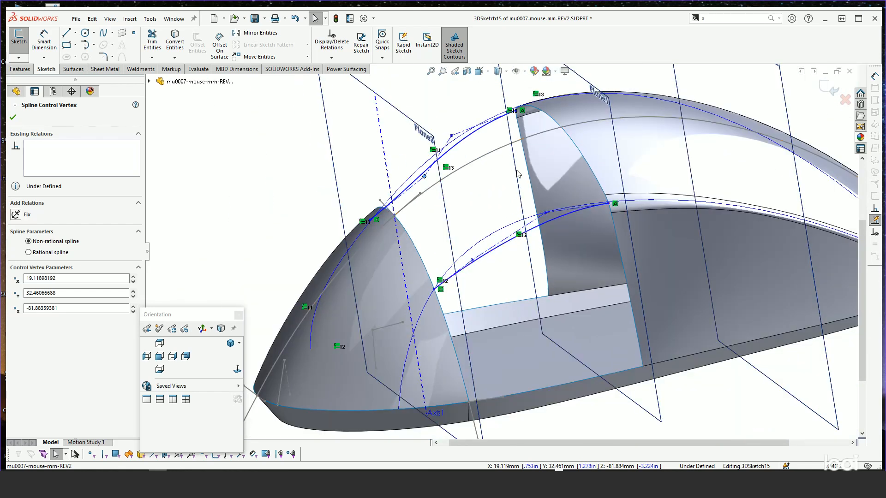
{"action": "left_click", "coordinate": [830, 89]}
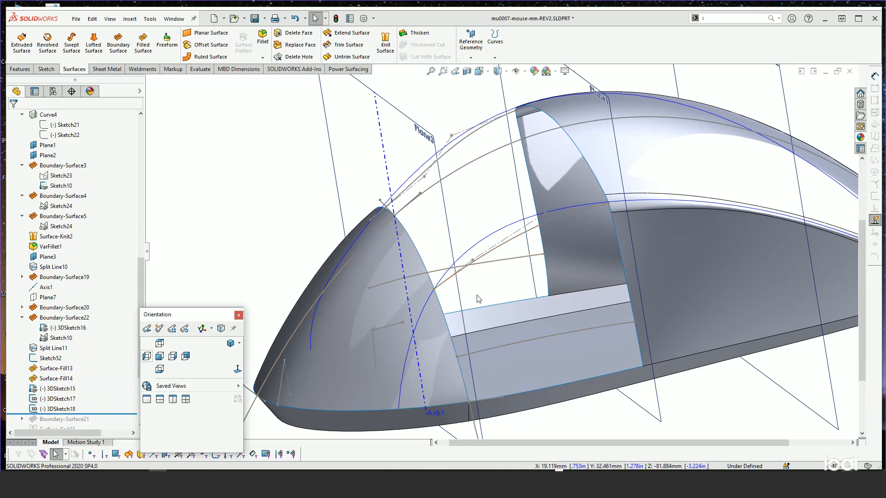
- Open 3DSketch17, review its lower side spline's relation to the front surface's edge and face, and exit the sketch
{"action": "right_click", "coordinate": [57, 410]}
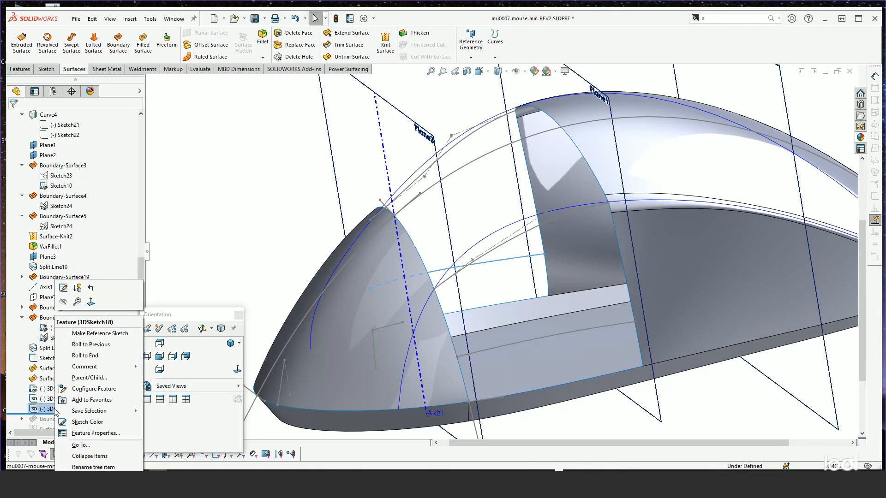
{"action": "right_click", "coordinate": [48, 400]}
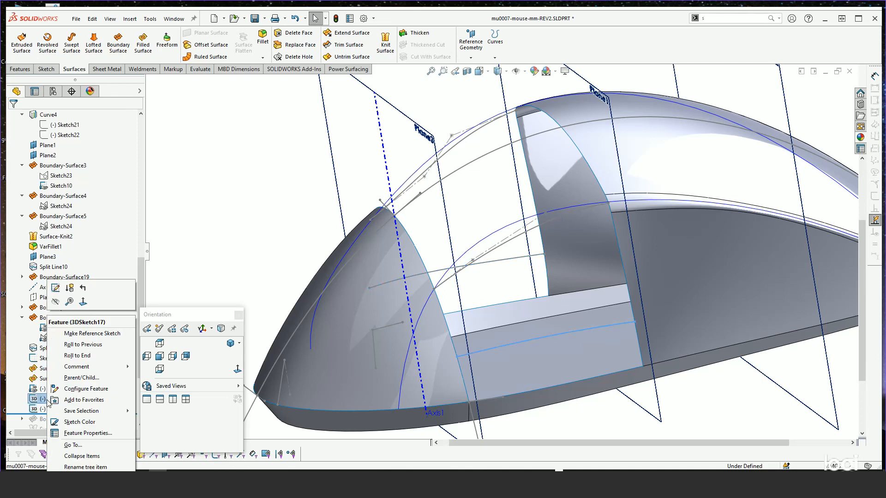
{"action": "left_click", "coordinate": [54, 287]}
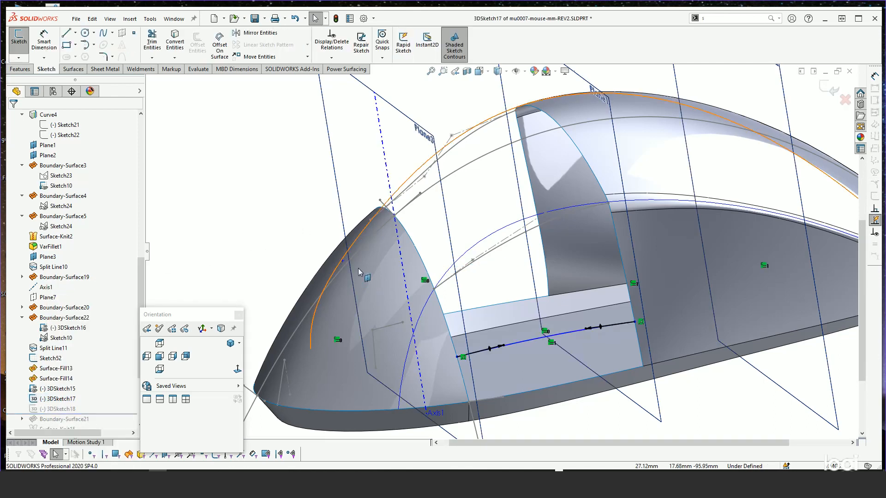
{"action": "scroll", "coordinate": [541, 351], "scroll_direction": "down", "scroll_amount": 3}
{"action": "scroll", "coordinate": [541, 345], "scroll_direction": "down", "scroll_amount": 2}
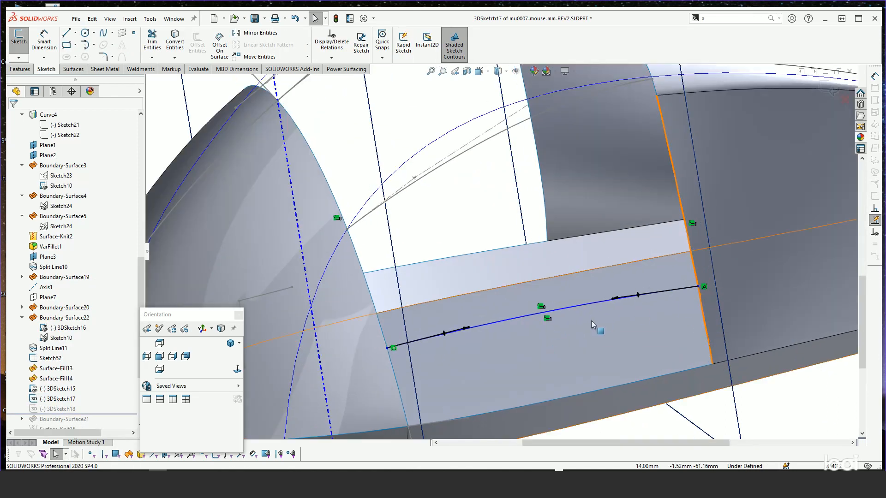
{"action": "left_click", "coordinate": [477, 329]}
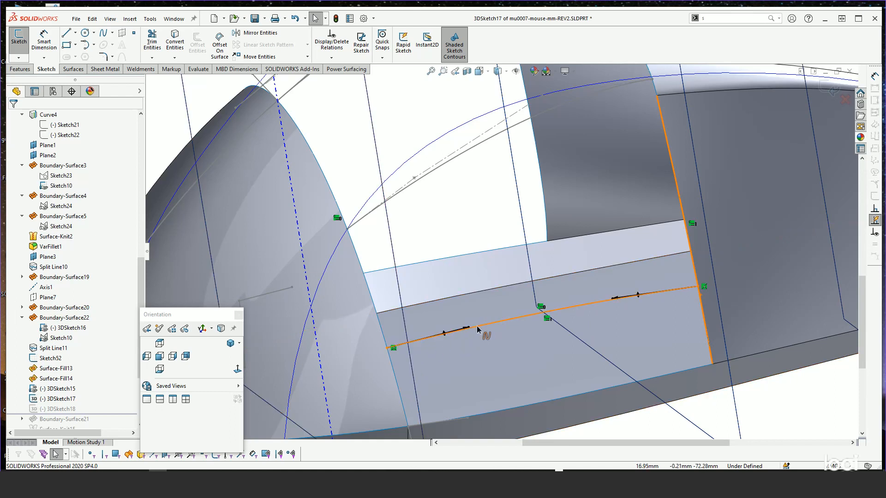
{"action": "left_click", "coordinate": [381, 332], "text": "ctrl"}
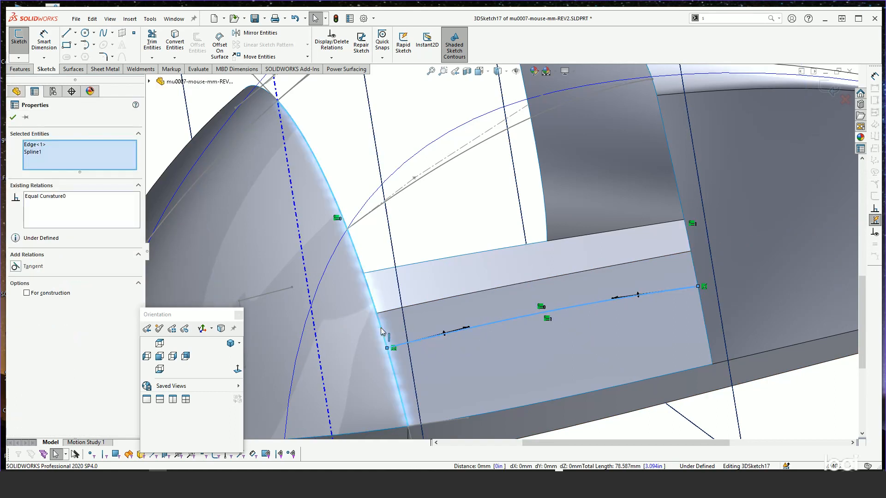
{"action": "left_click", "coordinate": [360, 345], "text": "ctrl"}
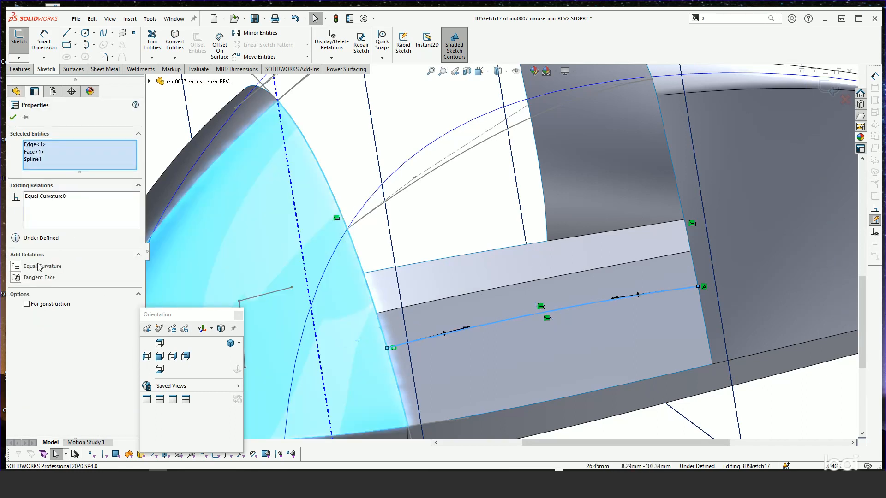
{"action": "left_click", "coordinate": [752, 397]}
{"action": "scroll", "coordinate": [530, 366], "scroll_direction": "up", "scroll_amount": 4}
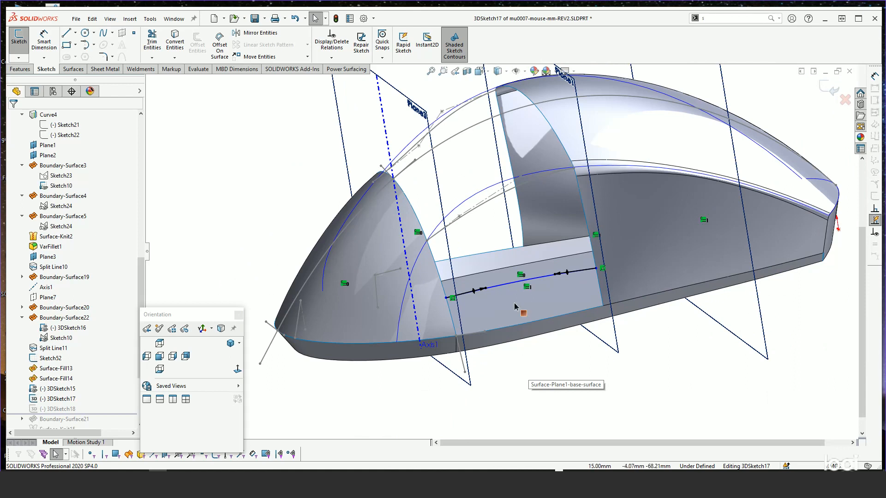
{"action": "middle_click_drag", "start_coordinate": [515, 307], "coordinate": [523, 314]}
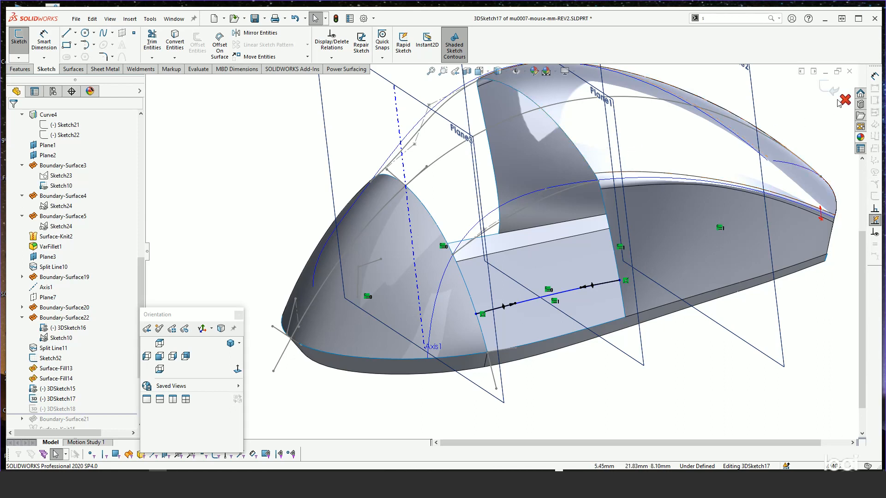
{"action": "left_click", "coordinate": [826, 89]}
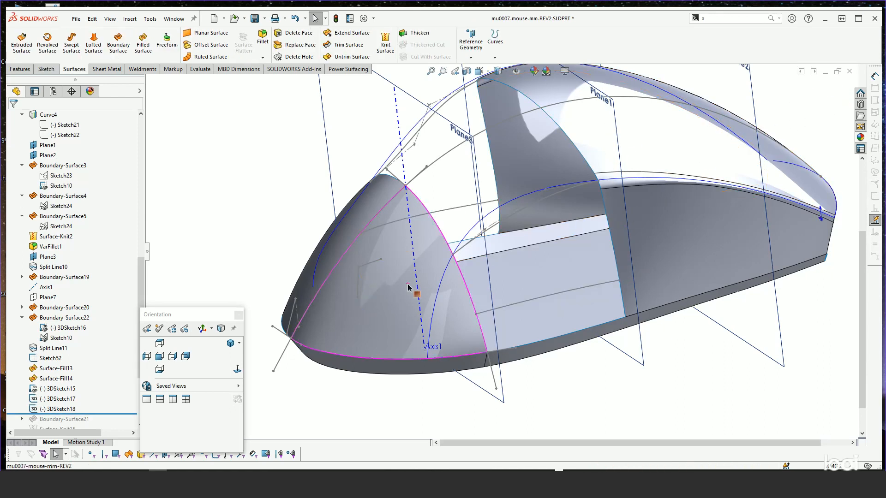
- Highlight 3DSketch15, 3DSketch17 and 3DSketch18 together to review the guide curves across the open middle gap
{"action": "mouse_move", "coordinate": [412, 291]}
{"action": "middle_mouse_down"}
{"action": "mouse_move", "coordinate": [477, 263]}
{"action": "mouse_move", "coordinate": [518, 293]}
{"action": "mouse_move", "coordinate": [568, 292]}
{"action": "mouse_move", "coordinate": [562, 310]}
{"action": "middle_mouse_up"}
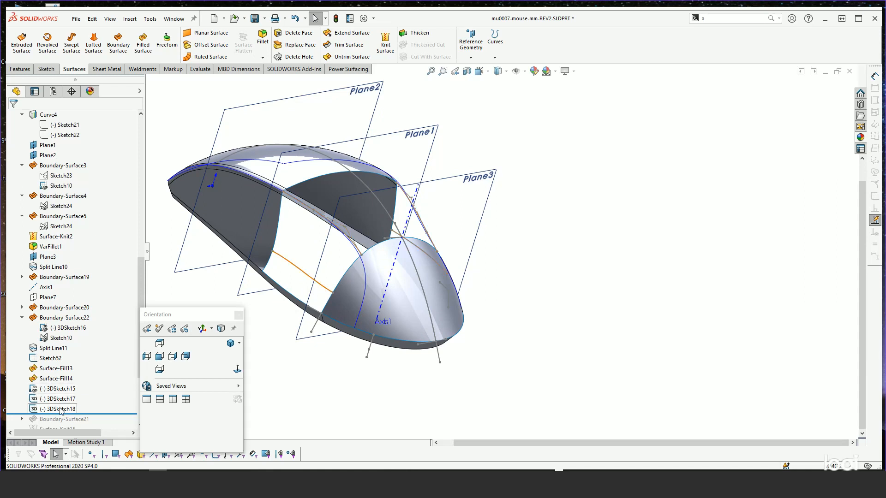
{"action": "left_click", "coordinate": [59, 409]}
{"action": "left_click", "coordinate": [58, 399], "text": "ctrl"}
{"action": "left_click", "coordinate": [58, 389], "text": "ctrl"}
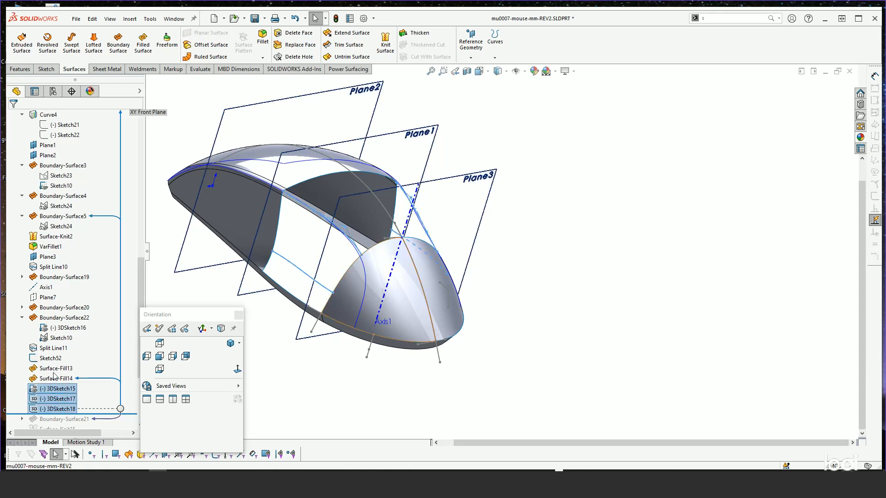
{"action": "left_click", "coordinate": [540, 293]}
- Roll the feature history forward past Boundary-Surface21 and open that feature for editing to examine its curve groups in both directions
{"action": "scroll", "coordinate": [139, 296], "scroll_direction": "down", "scroll_amount": 3}
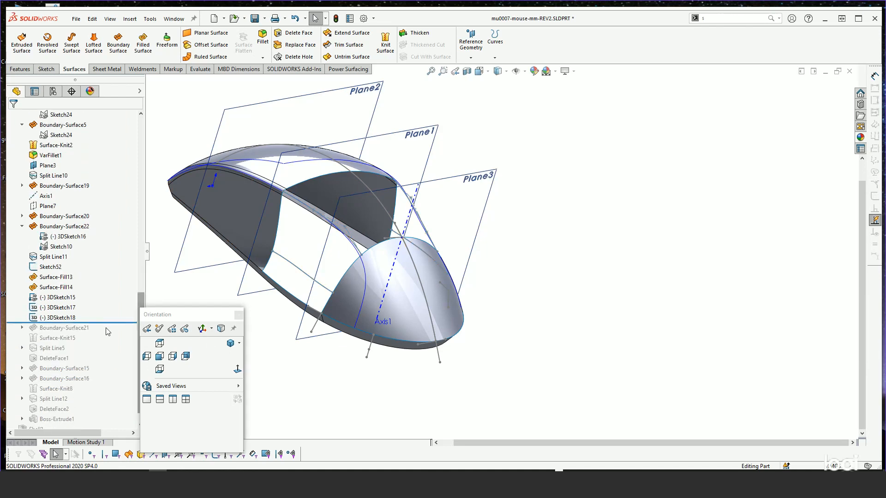
{"action": "left_click_drag", "start_coordinate": [105, 332], "coordinate": [105, 342]}
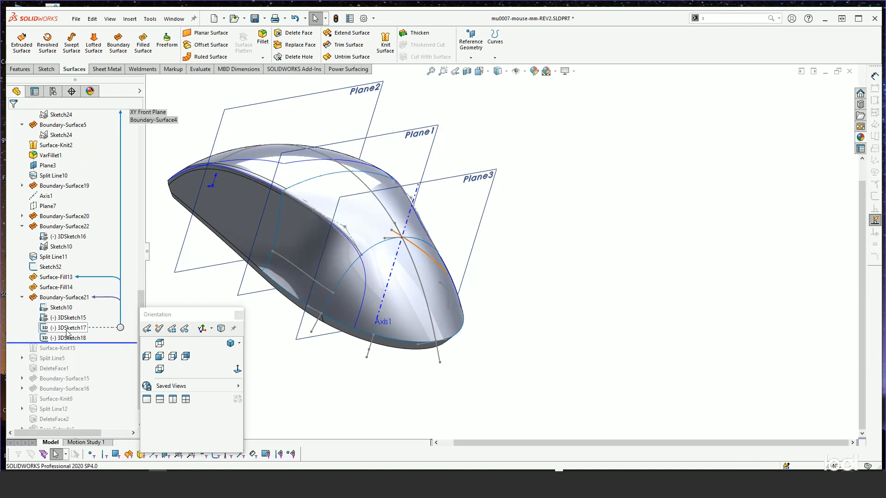
{"action": "right_click", "coordinate": [62, 298]}
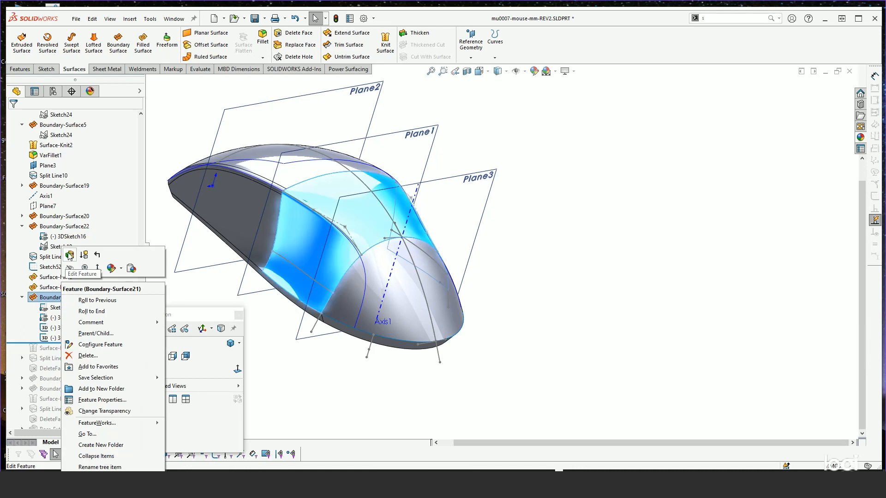
{"action": "left_click", "coordinate": [70, 253]}
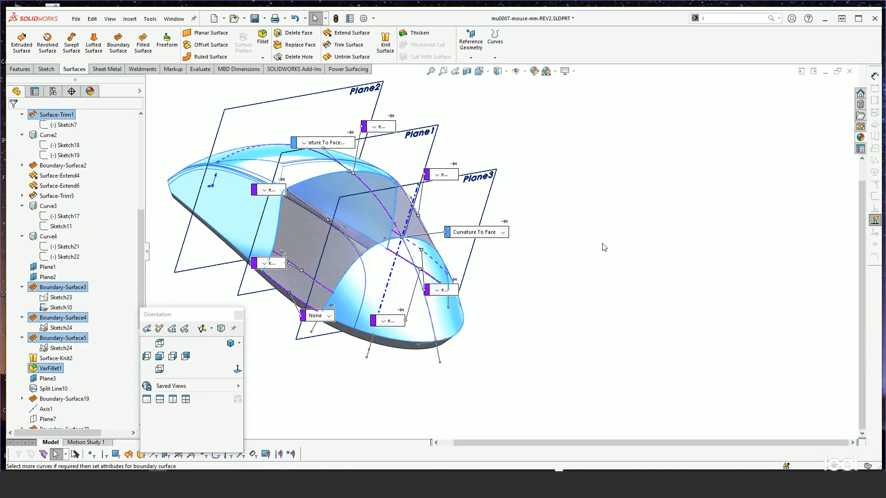
{"action": "scroll", "coordinate": [552, 255], "scroll_direction": "up", "scroll_amount": 4}
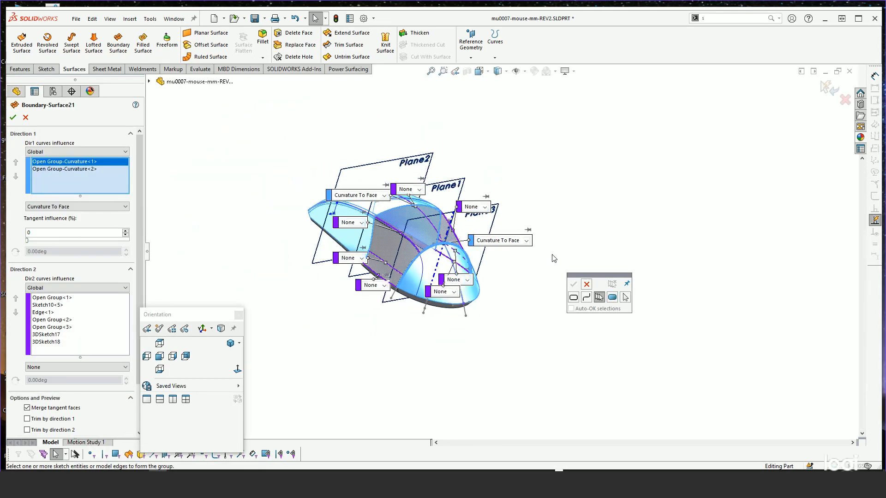
{"action": "scroll", "coordinate": [465, 238], "scroll_direction": "down", "scroll_amount": 4}
{"action": "scroll", "coordinate": [467, 242], "scroll_direction": "down", "scroll_amount": 4}
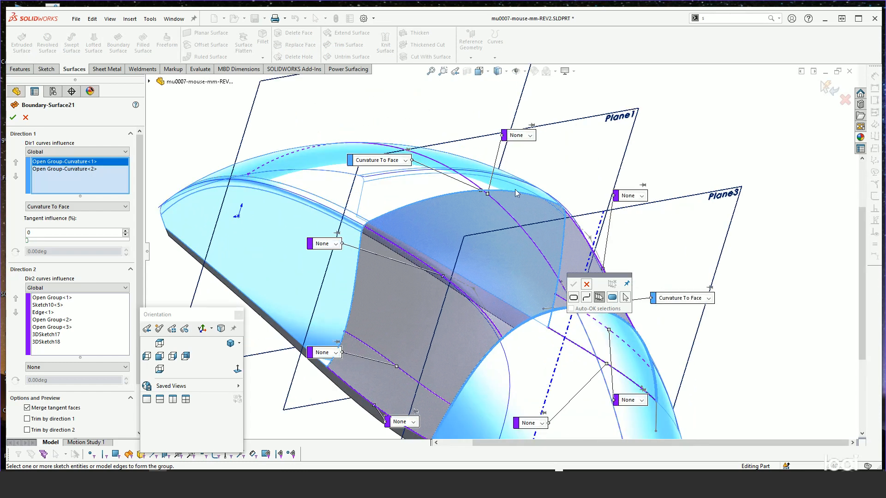
- Try Tangency To Face on Direction 1's second open group, and return it to Curvature To Face
{"action": "left_click", "coordinate": [588, 288]}
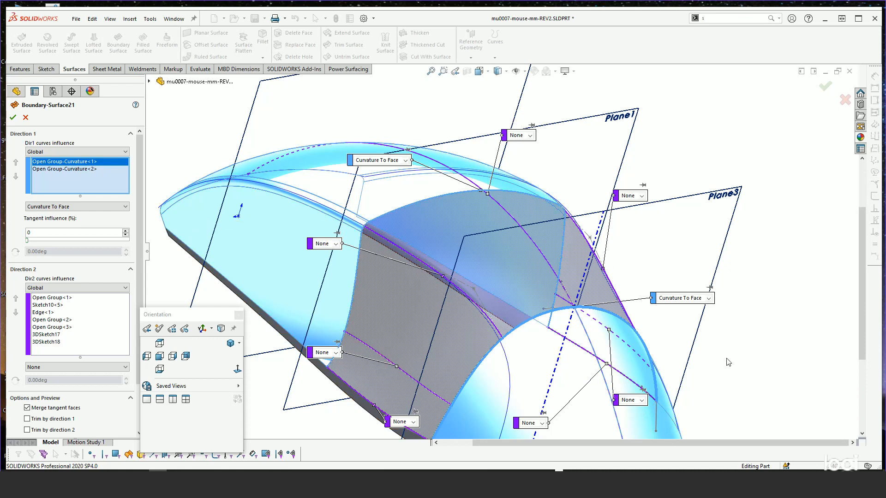
{"action": "scroll", "coordinate": [531, 276], "scroll_direction": "up", "scroll_amount": 4}
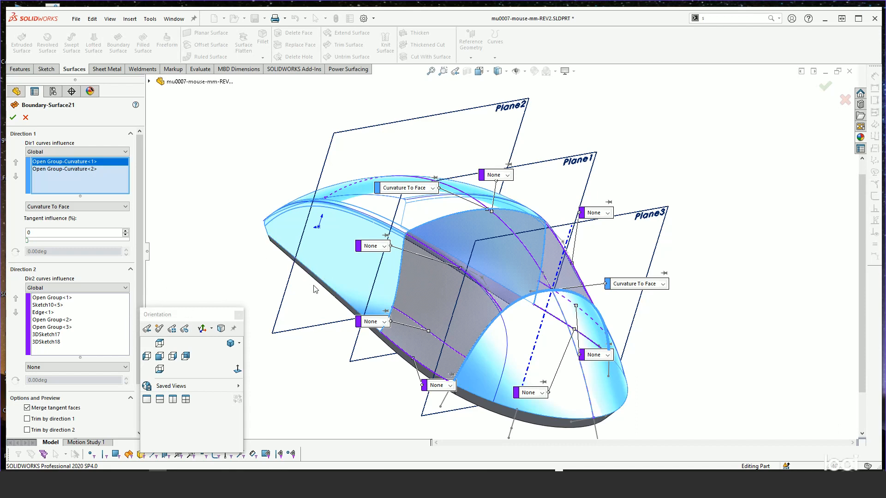
{"action": "left_click", "coordinate": [433, 189]}
{"action": "left_click", "coordinate": [427, 203]}
{"action": "left_click", "coordinate": [433, 189]}
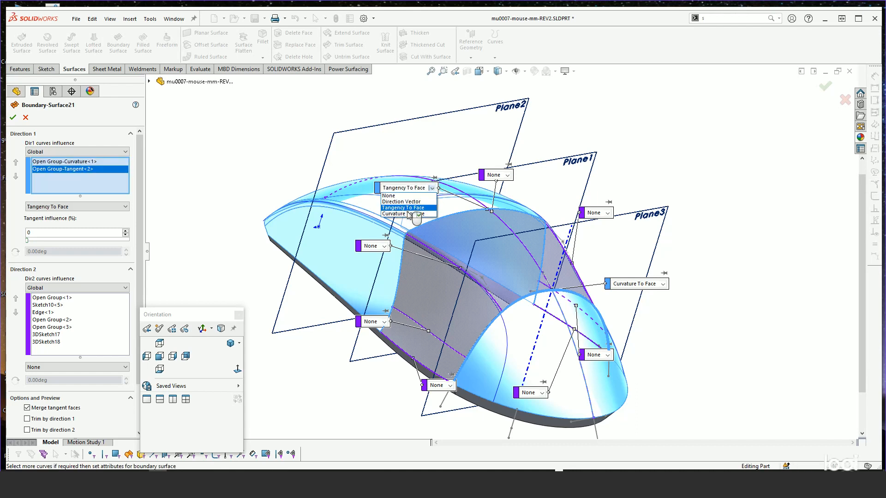
{"action": "left_click", "coordinate": [408, 214]}
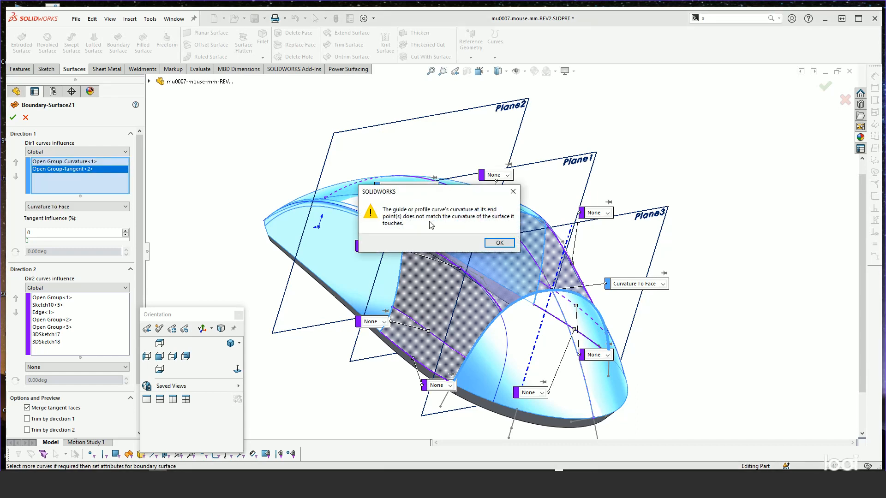
{"action": "left_click", "coordinate": [500, 244]}
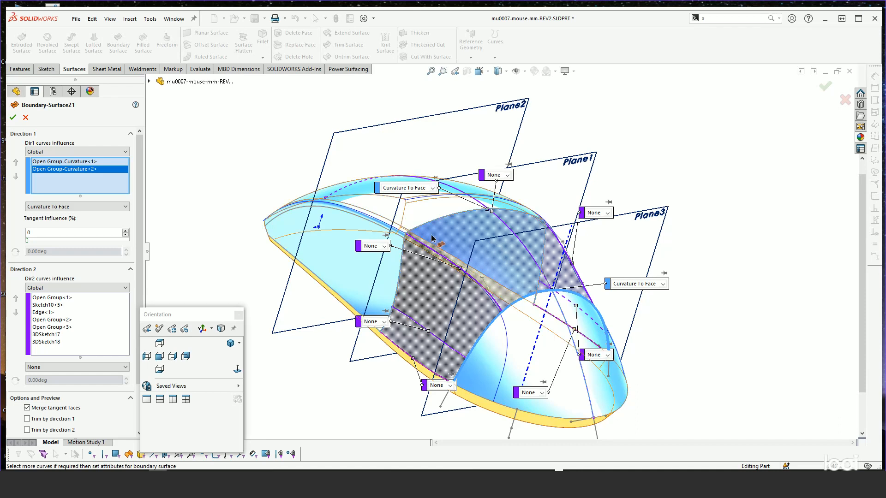
- Examine the bridging surface preview from several angles and hide the reference planes, axis and other reference items
{"action": "middle_click_drag", "start_coordinate": [432, 239], "coordinate": [502, 229]}
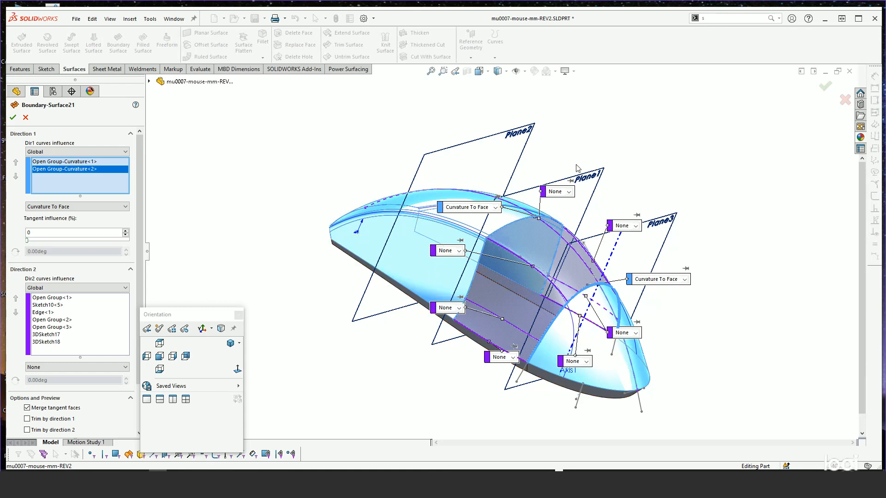
{"action": "middle_click_drag", "start_coordinate": [580, 262], "coordinate": [555, 252]}
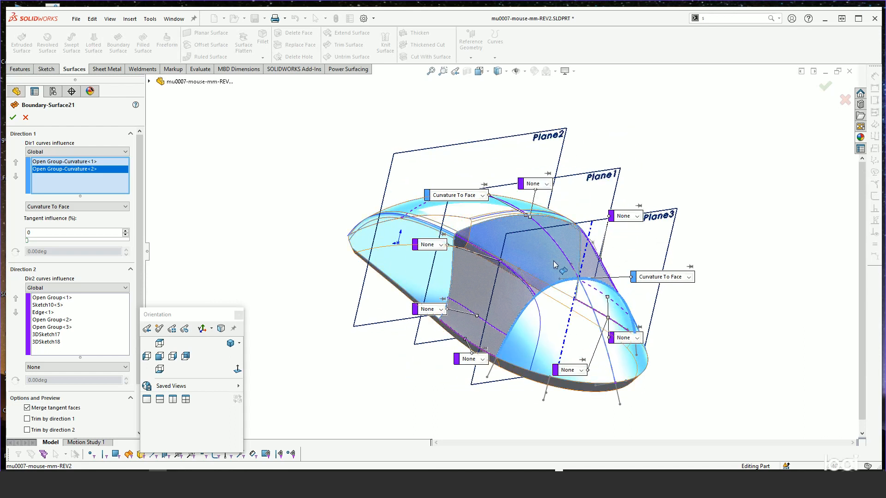
{"action": "scroll", "coordinate": [554, 266], "scroll_direction": "down", "scroll_amount": 2}
{"action": "scroll", "coordinate": [553, 266], "scroll_direction": "down", "scroll_amount": 1}
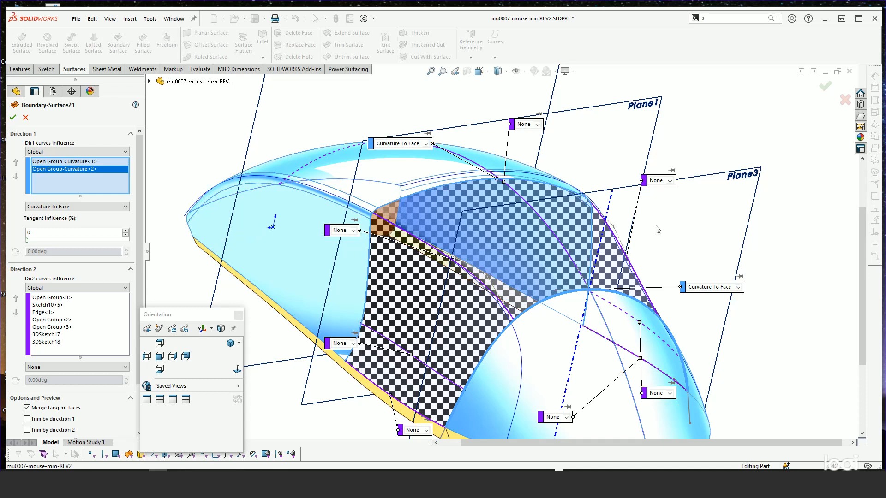
{"action": "key", "text": "h"}
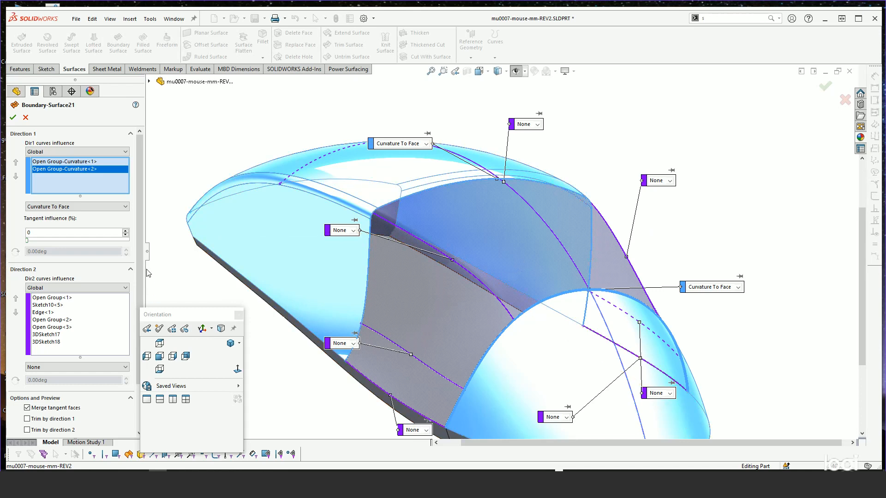
- Turn on the mesh preview in the boundary surface's curvature display and set the mesh density to 8
{"action": "left_click_drag", "start_coordinate": [140, 257], "coordinate": [139, 348]}
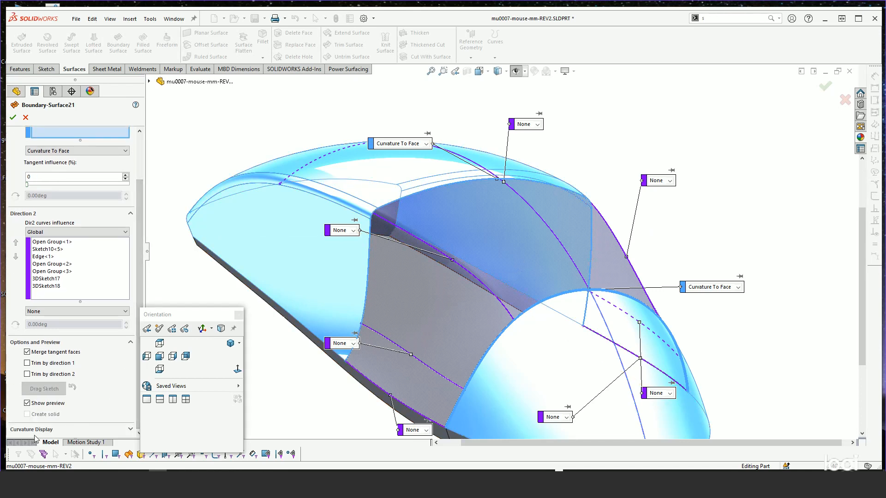
{"action": "left_click", "coordinate": [131, 431]}
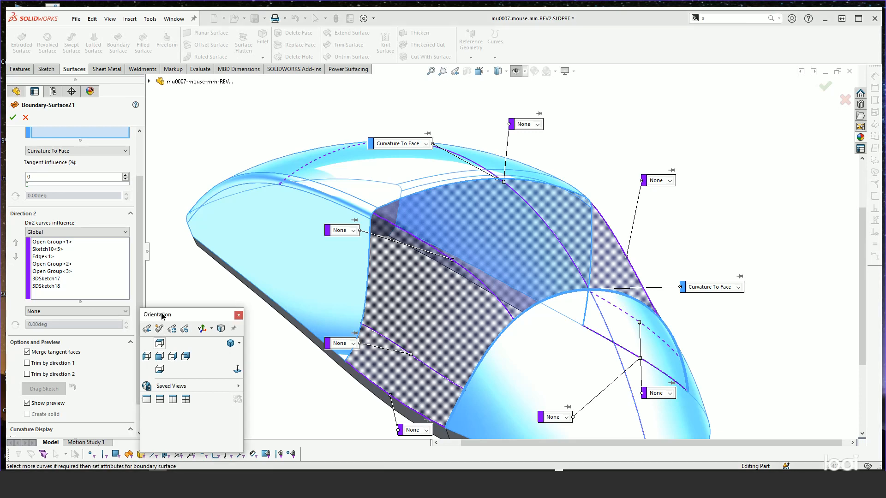
{"action": "left_click_drag", "start_coordinate": [161, 315], "coordinate": [183, 316]}
{"action": "scroll", "coordinate": [140, 327], "scroll_direction": "down", "scroll_amount": 2}
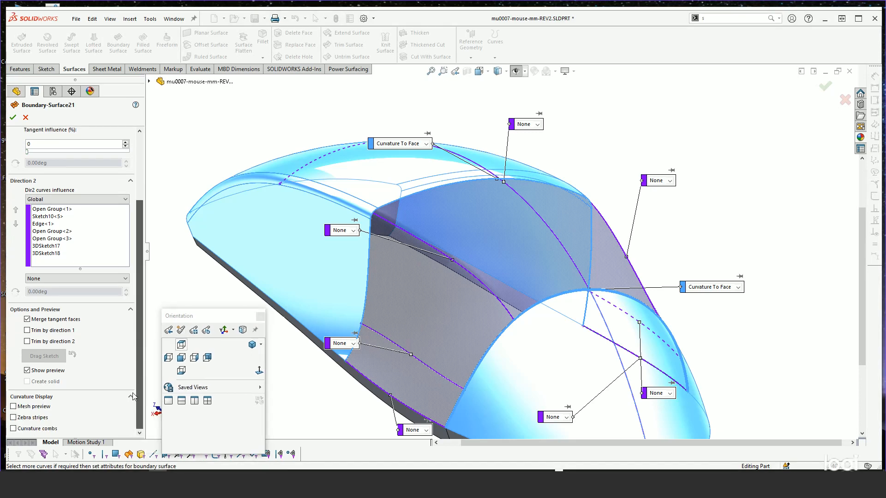
{"action": "left_click", "coordinate": [13, 407]}
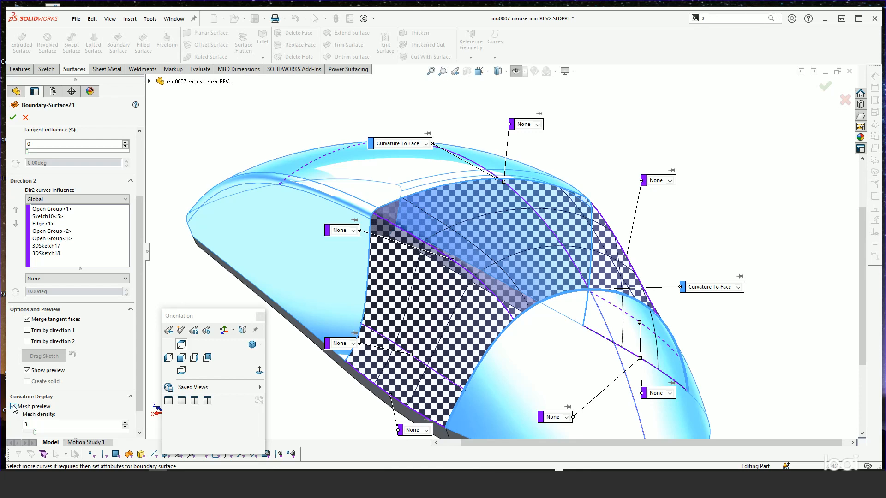
{"action": "left_click_drag", "start_coordinate": [35, 433], "coordinate": [62, 433]}
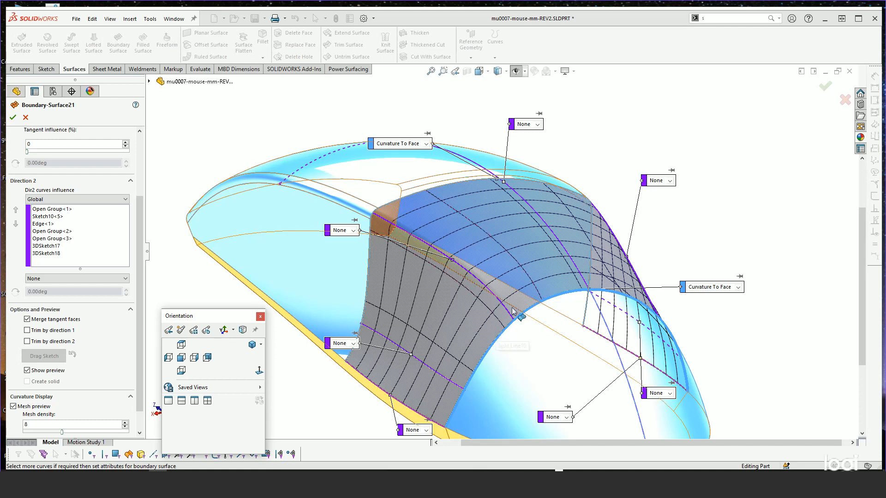
- Add two connectors across the bridging surface, one above and one below the side shoulder curve
{"action": "right_click", "coordinate": [390, 206]}
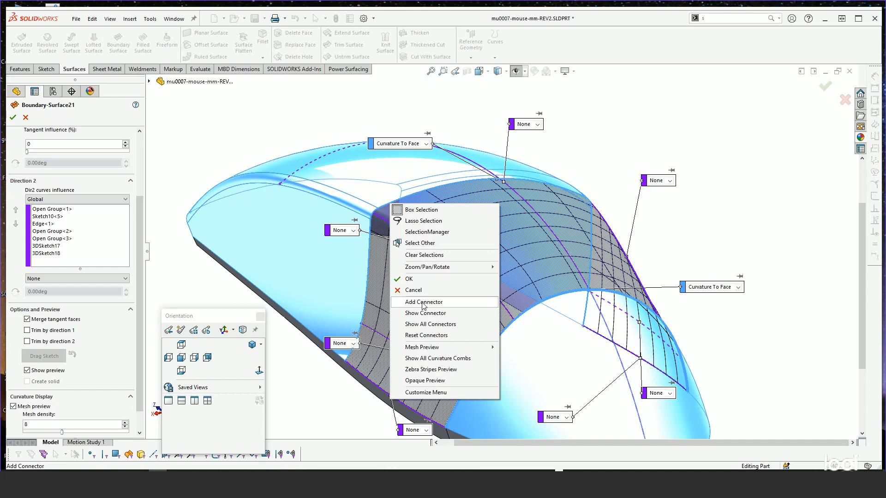
{"action": "left_click", "coordinate": [423, 302]}
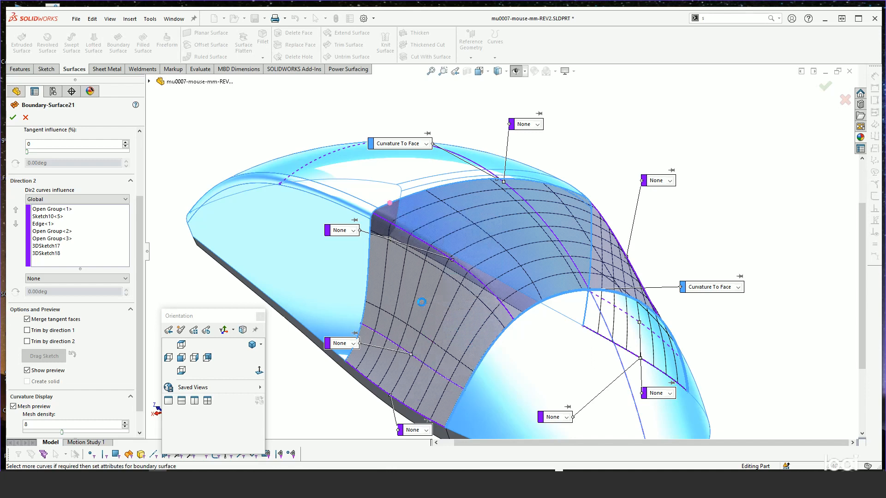
{"action": "right_click", "coordinate": [371, 243]}
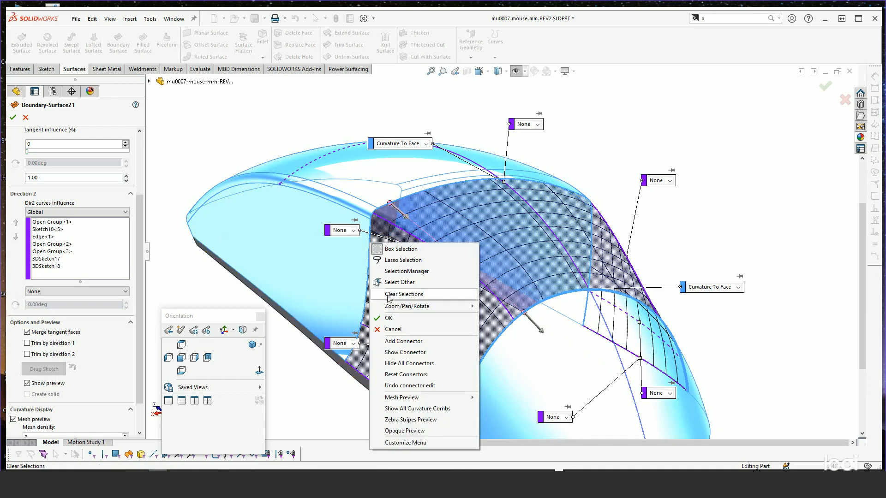
{"action": "left_click", "coordinate": [395, 341]}
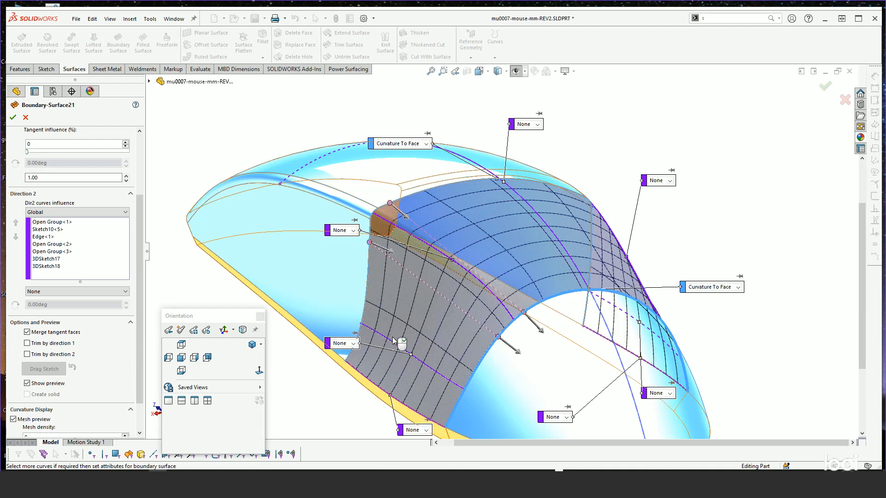
- Spread the two connectors' ends apart along the arched edge, one higher and one lower, and accept the boundary surface
{"action": "left_click_drag", "start_coordinate": [524, 313], "coordinate": [542, 301]}
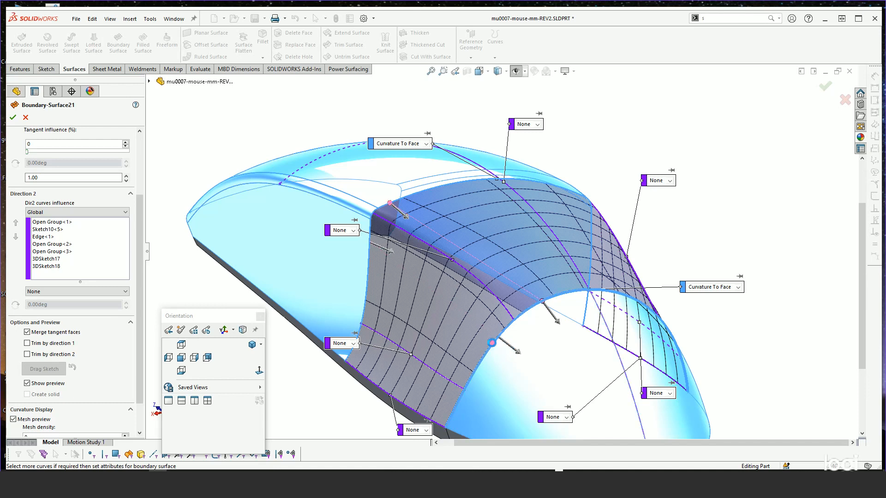
{"action": "left_click_drag", "start_coordinate": [492, 343], "coordinate": [493, 344]}
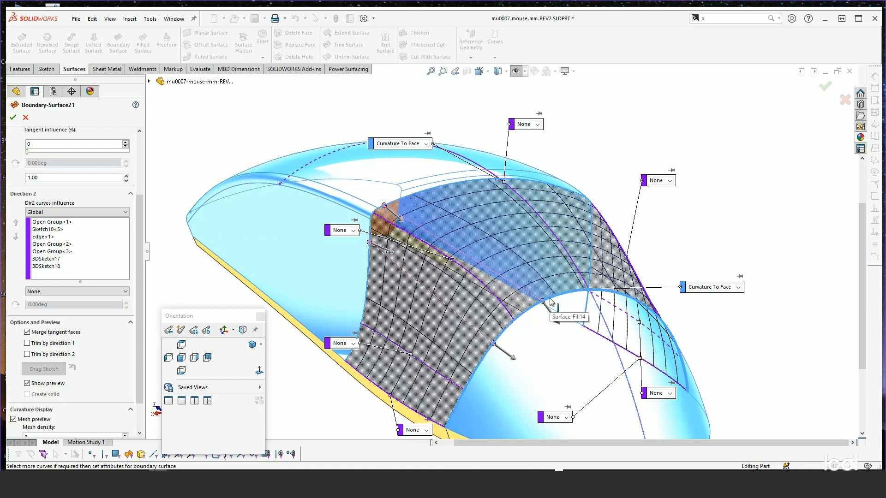
{"action": "middle_click_drag", "start_coordinate": [552, 303], "coordinate": [562, 252]}
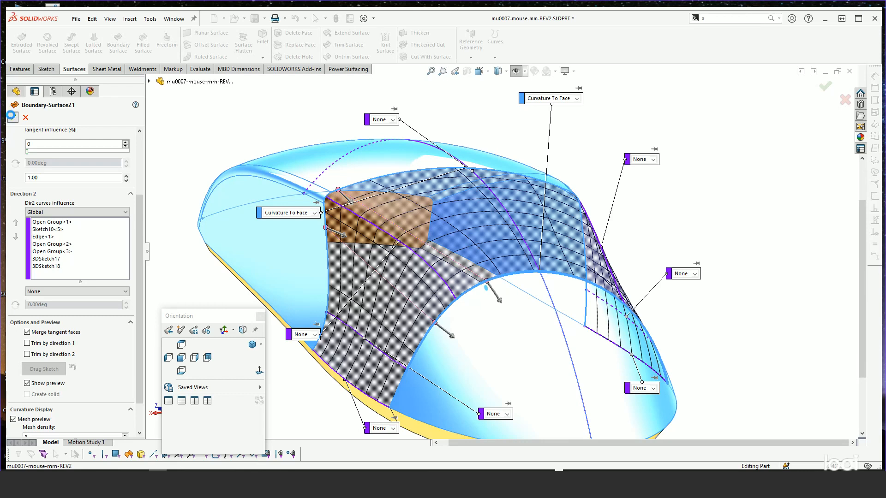
{"action": "left_click", "coordinate": [11, 115]}
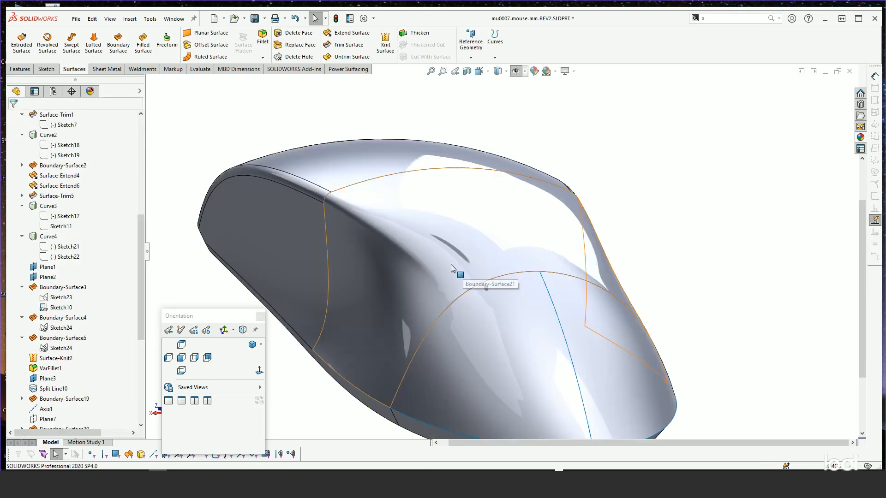
- Reopen Boundary-Surface21 for editing and move the lower connector's end slightly further down the arched edge
{"action": "middle_click_drag", "start_coordinate": [450, 264], "coordinate": [481, 255]}
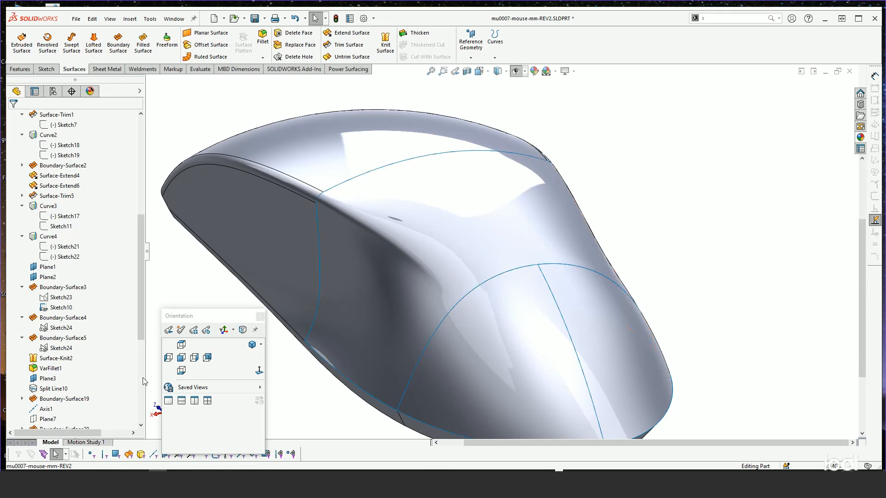
{"action": "scroll", "coordinate": [134, 401], "scroll_direction": "down", "scroll_amount": 6}
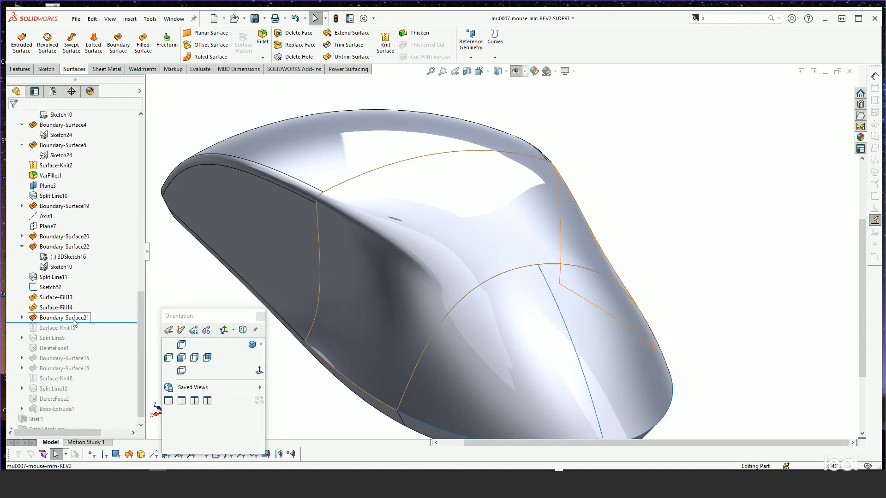
{"action": "right_click", "coordinate": [67, 317]}
{"action": "left_click", "coordinate": [80, 255]}
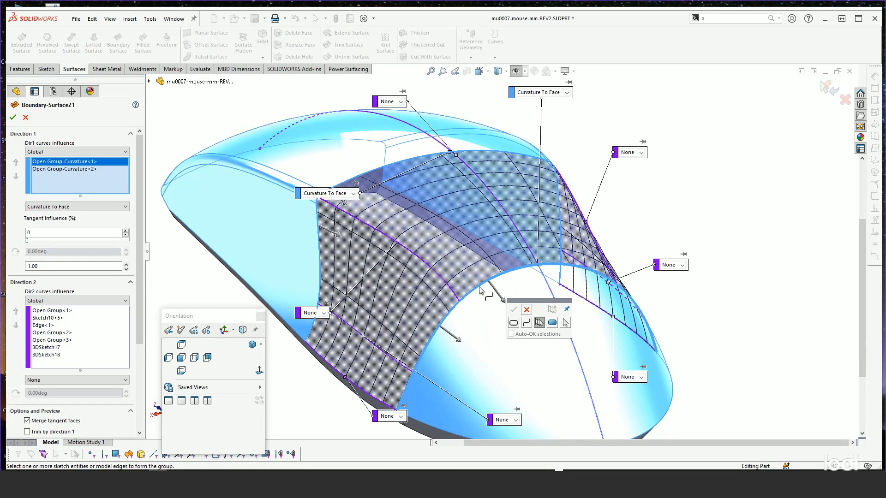
{"action": "left_click", "coordinate": [526, 314]}
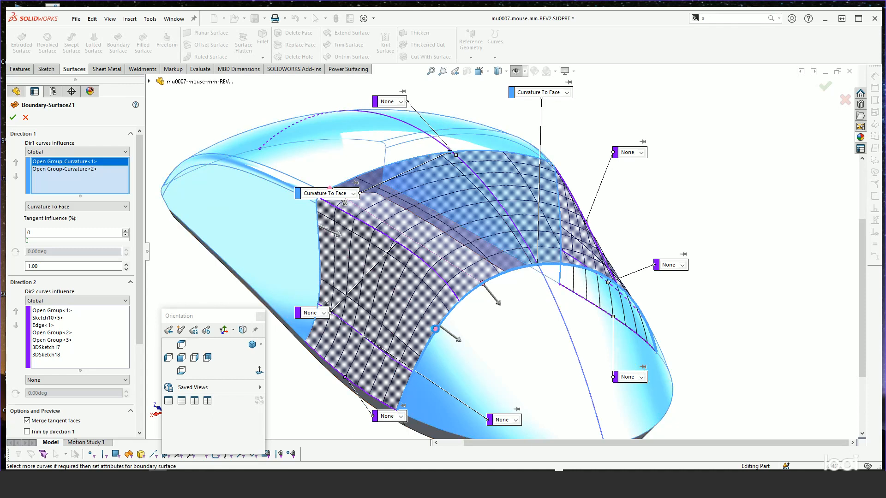
{"action": "left_click_drag", "start_coordinate": [435, 329], "coordinate": [436, 331]}
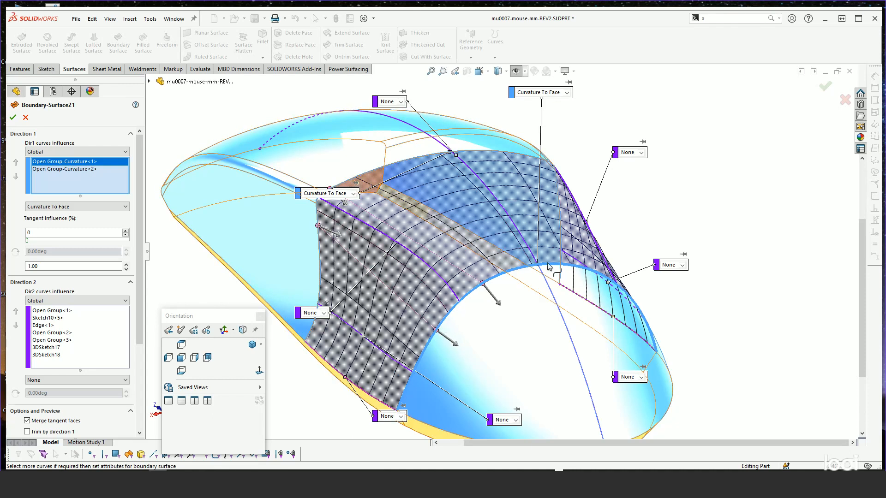
- Add two connectors on the opposite side of the bridging surface, one above and one below the shoulder curve
{"action": "middle_click_drag", "start_coordinate": [437, 331], "coordinate": [471, 153]}
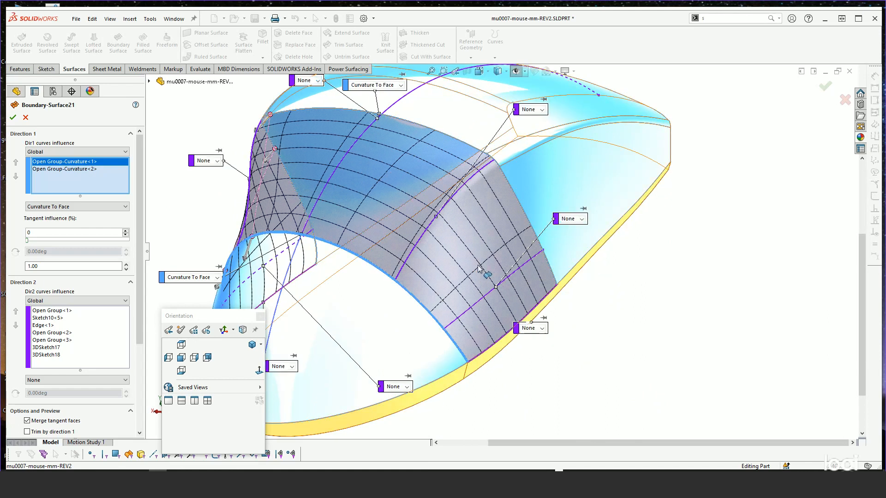
{"action": "right_click", "coordinate": [474, 150]}
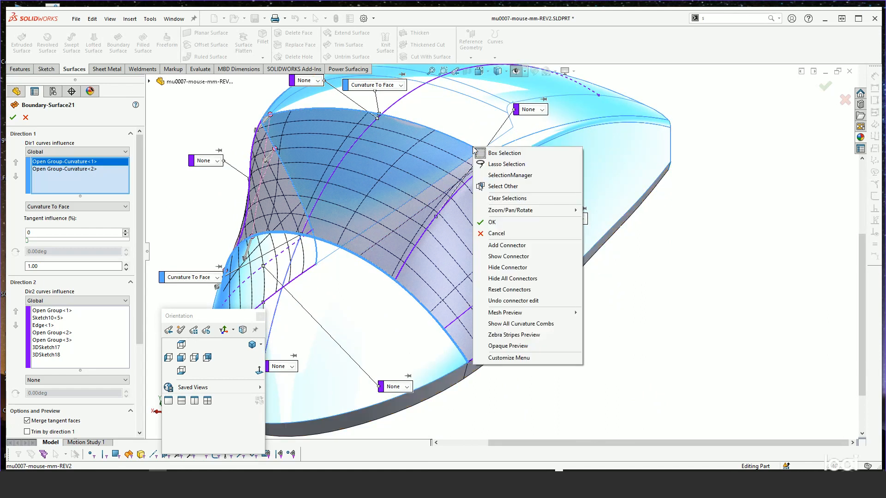
{"action": "left_click", "coordinate": [501, 246]}
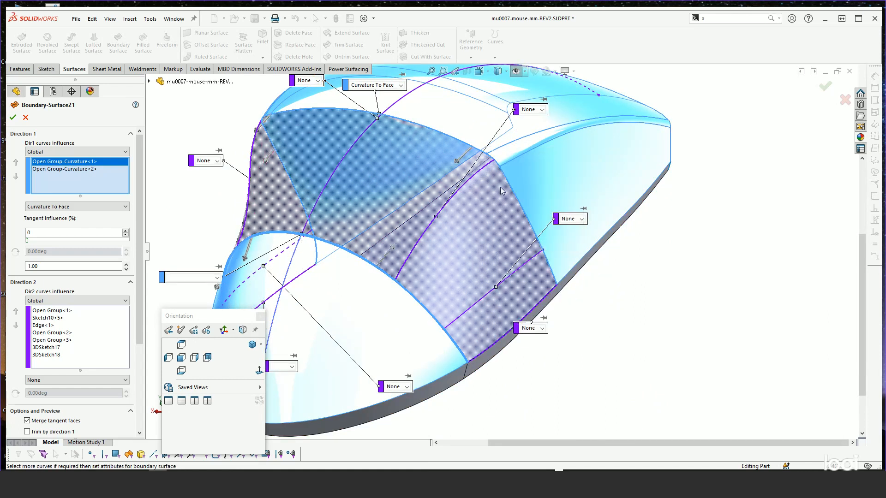
{"action": "right_click", "coordinate": [505, 176]}
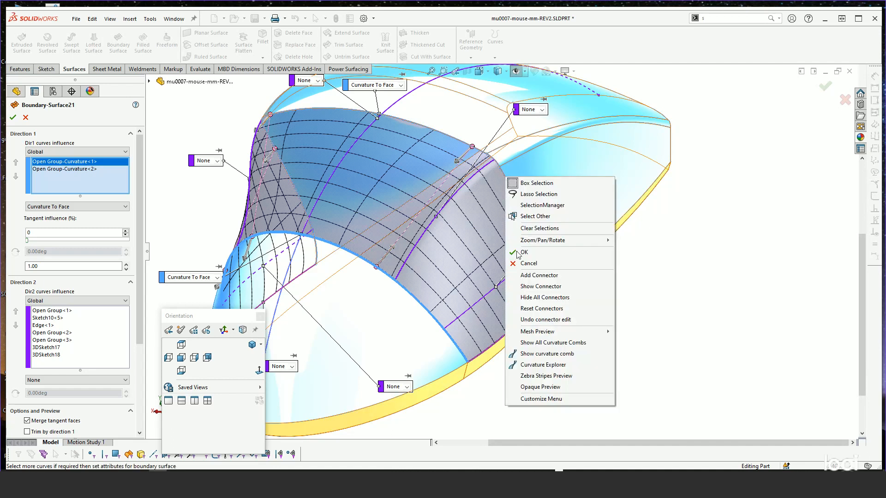
{"action": "left_click", "coordinate": [531, 275]}
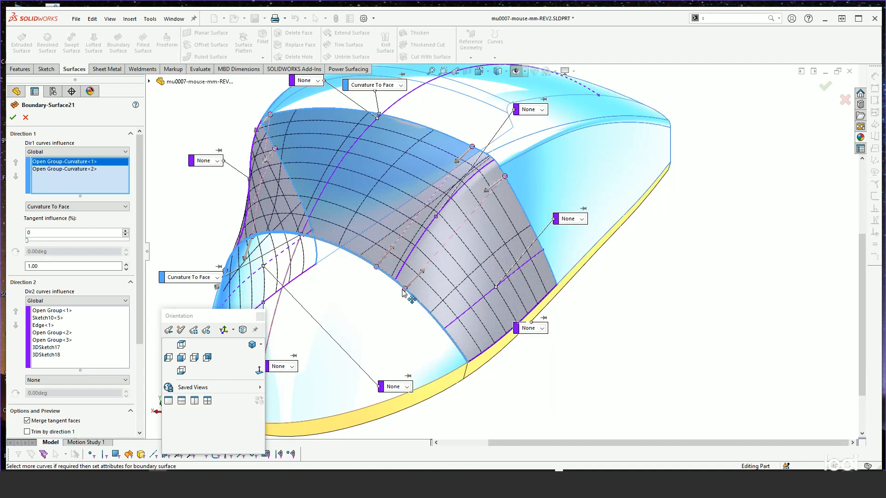
- Spread the opposite side's connector ends along the arched edge, moving the lower one down and the upper one up
{"action": "left_click_drag", "start_coordinate": [403, 289], "coordinate": [409, 292]}
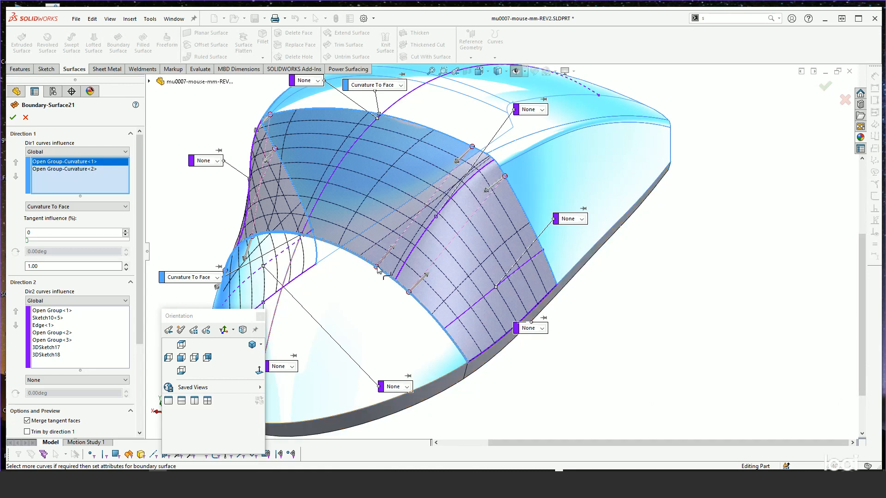
{"action": "left_click_drag", "start_coordinate": [373, 264], "coordinate": [366, 260]}
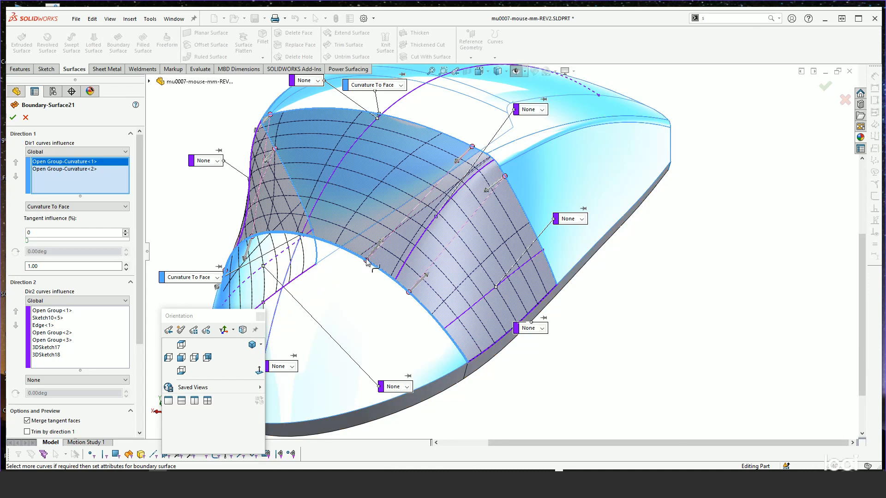
{"action": "left_click_drag", "start_coordinate": [367, 262], "coordinate": [356, 254]}
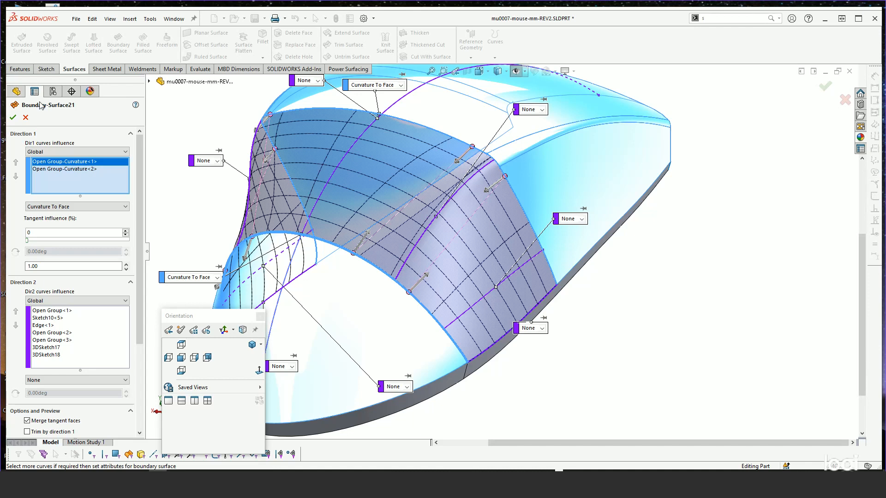
- Accept the edited boundary surface and inspect the mouse shell with the curvature display
{"action": "left_click", "coordinate": [11, 118]}
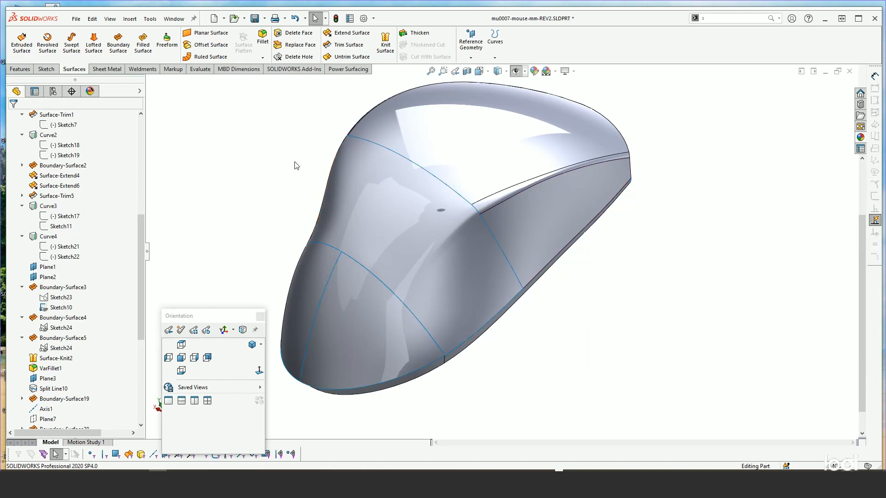
{"action": "left_click", "coordinate": [110, 19]}
{"action": "mouse_move", "coordinate": [126, 63]}
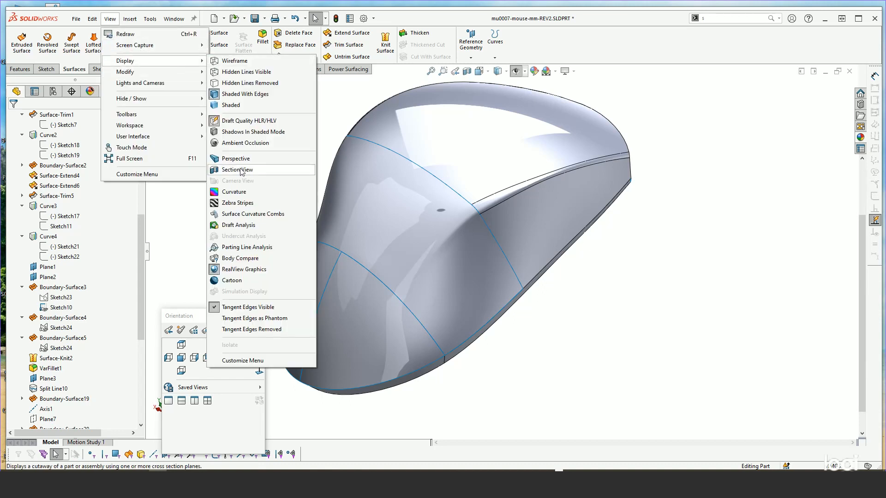
{"action": "left_click", "coordinate": [236, 193]}
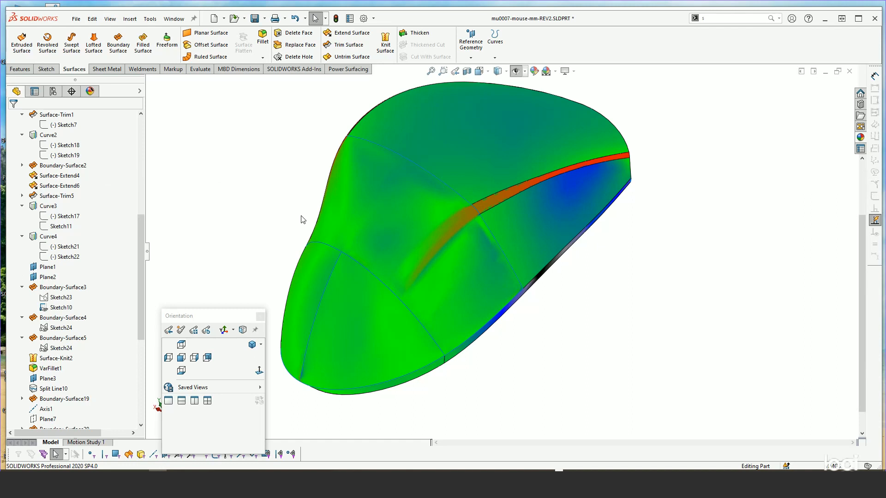
{"action": "left_click_drag", "start_coordinate": [237, 317], "coordinate": [192, 318]}
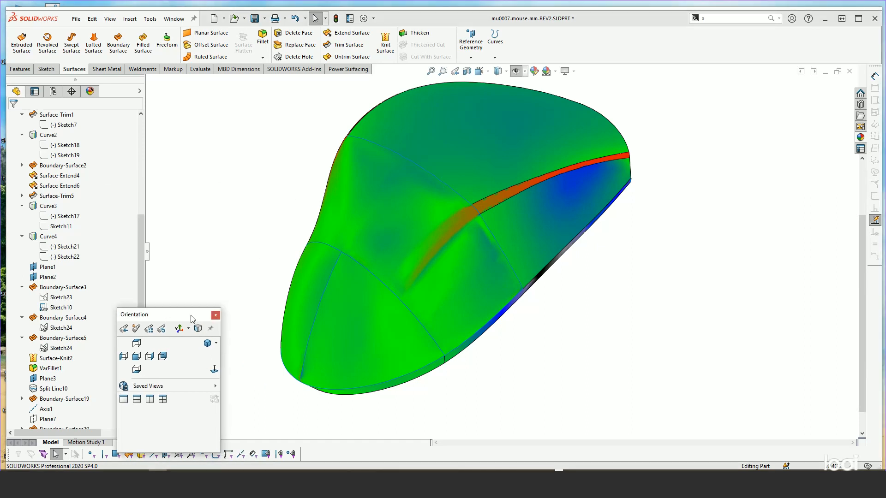
{"action": "mouse_move", "coordinate": [252, 230]}
{"action": "middle_mouse_down"}
{"action": "mouse_move", "coordinate": [254, 214]}
{"action": "mouse_move", "coordinate": [247, 228]}
{"action": "middle_mouse_up"}
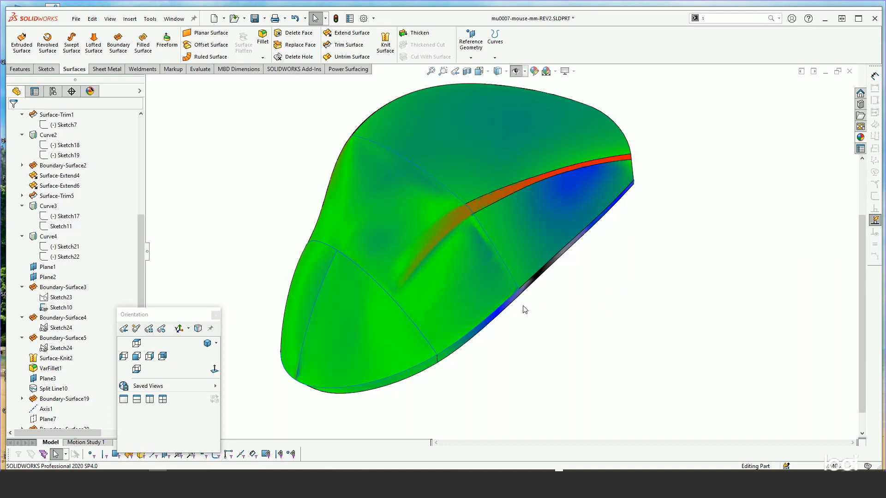
{"action": "middle_click_drag", "start_coordinate": [443, 306], "coordinate": [432, 292]}
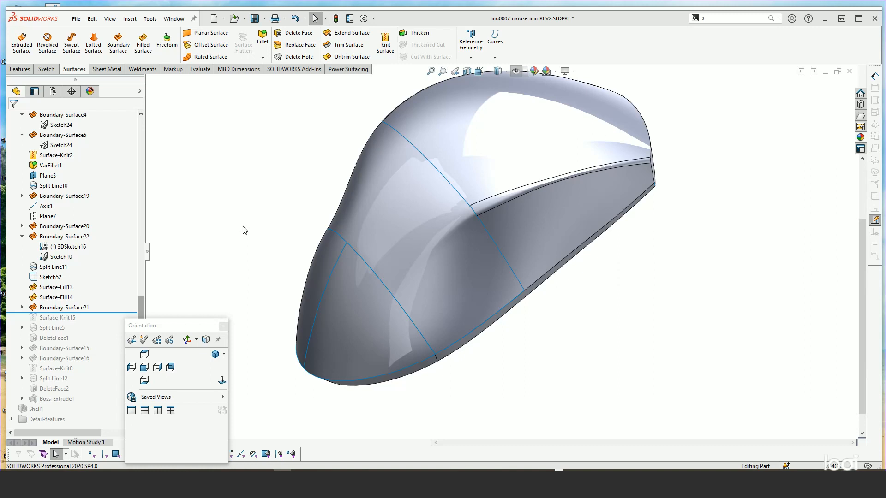
- Roll the feature history forward past Surface-Knit15 and highlight the solid body it forms
{"action": "left_click_drag", "start_coordinate": [103, 313], "coordinate": [94, 322]}
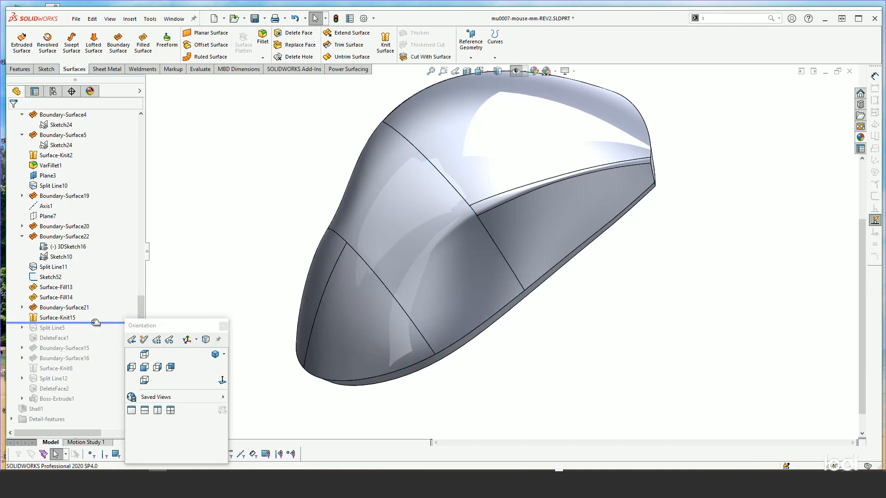
{"action": "left_click", "coordinate": [59, 317]}
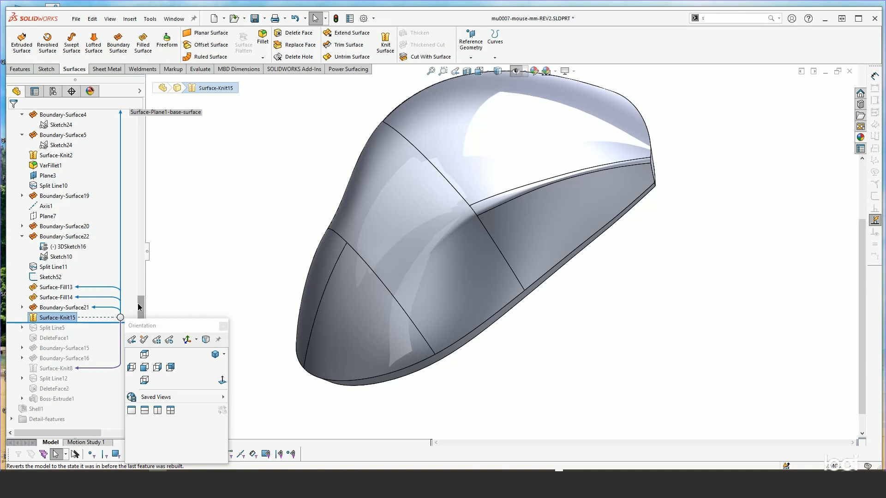
{"action": "left_click_drag", "start_coordinate": [141, 308], "coordinate": [137, 127]}
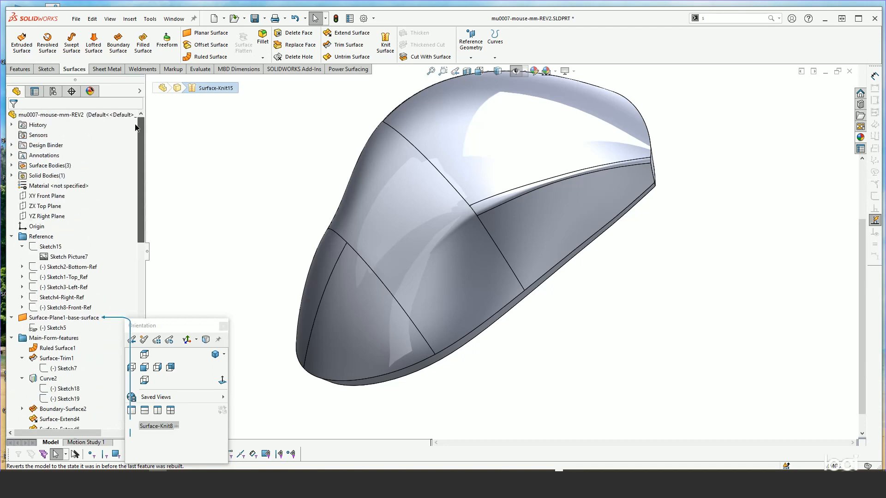
{"action": "left_click", "coordinate": [11, 175]}
{"action": "left_click", "coordinate": [42, 186]}
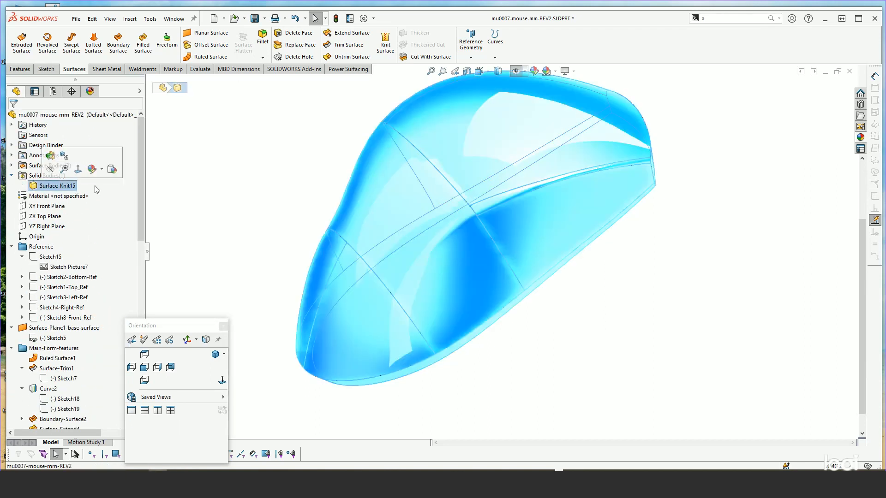
- Examine the knitted solid body from the rear and side, including its large top face
{"action": "left_click_drag", "start_coordinate": [143, 188], "coordinate": [134, 332]}
{"action": "scroll", "coordinate": [128, 369], "scroll_direction": "down", "scroll_amount": 1}
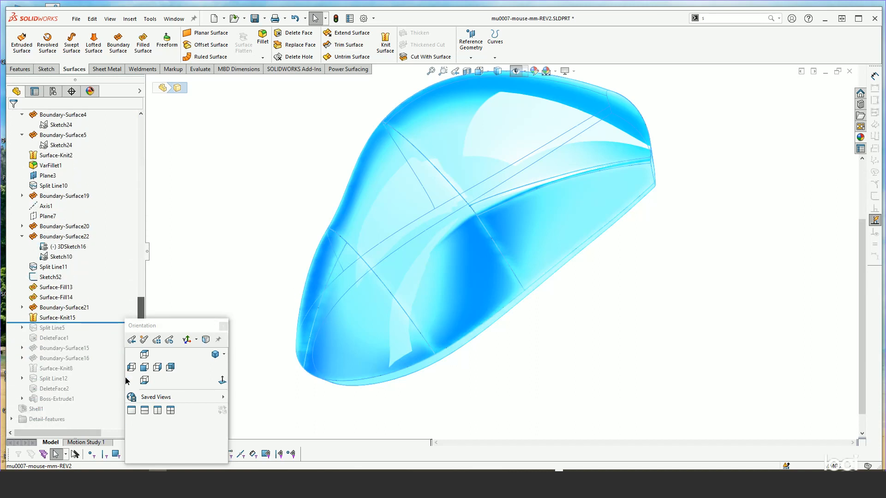
{"action": "left_click_drag", "start_coordinate": [153, 330], "coordinate": [178, 357]}
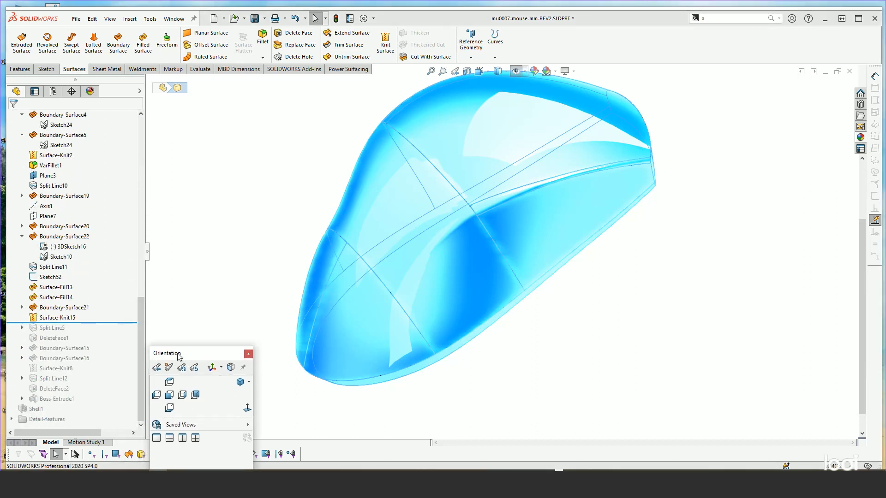
{"action": "middle_click_drag", "start_coordinate": [279, 285], "coordinate": [464, 230]}
{"action": "scroll", "coordinate": [467, 231], "scroll_direction": "up", "scroll_amount": 3}
{"action": "middle_click_drag", "start_coordinate": [487, 268], "coordinate": [439, 296]}
{"action": "scroll", "coordinate": [344, 273], "scroll_direction": "down", "scroll_amount": 5}
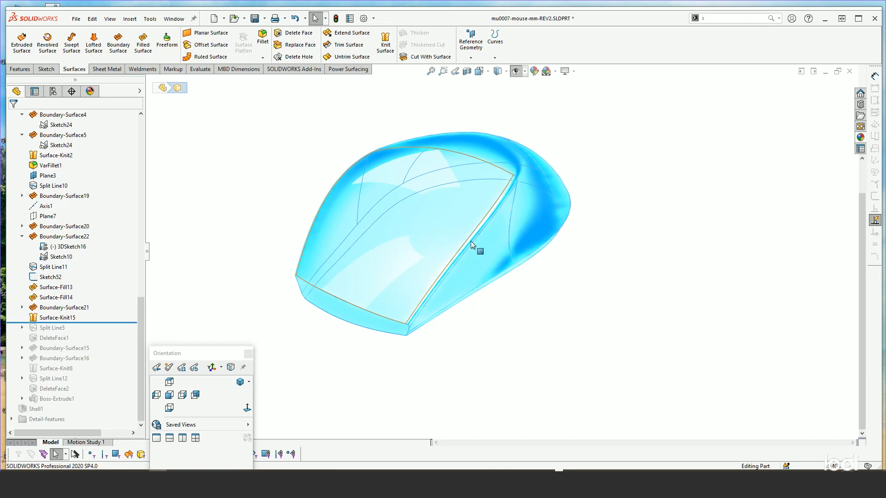
{"action": "left_click", "coordinate": [553, 304]}
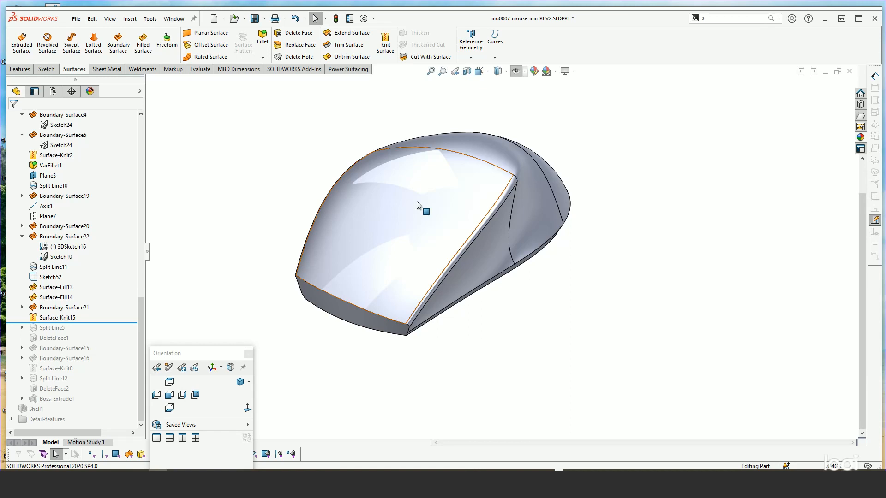
{"action": "left_click", "coordinate": [403, 237]}
{"action": "left_click", "coordinate": [227, 208]}
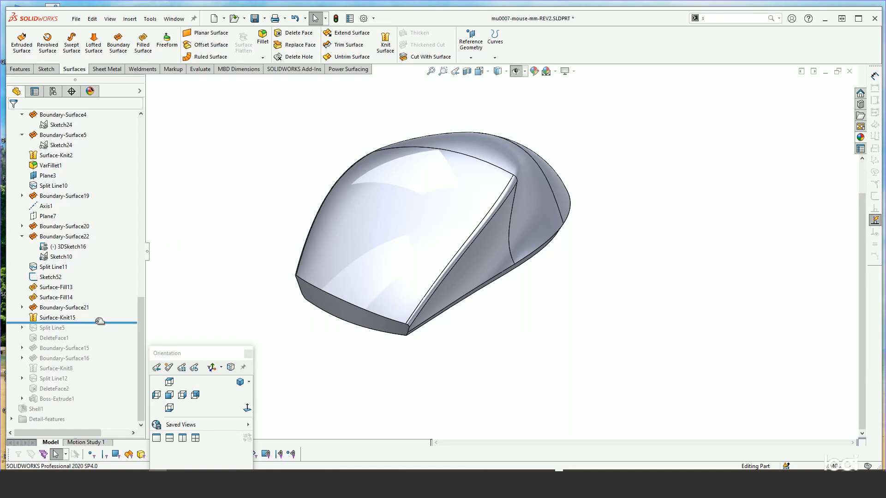
- Roll the feature history forward past Split Line5 and view the split top face from above
{"action": "left_click_drag", "start_coordinate": [97, 322], "coordinate": [97, 332]}
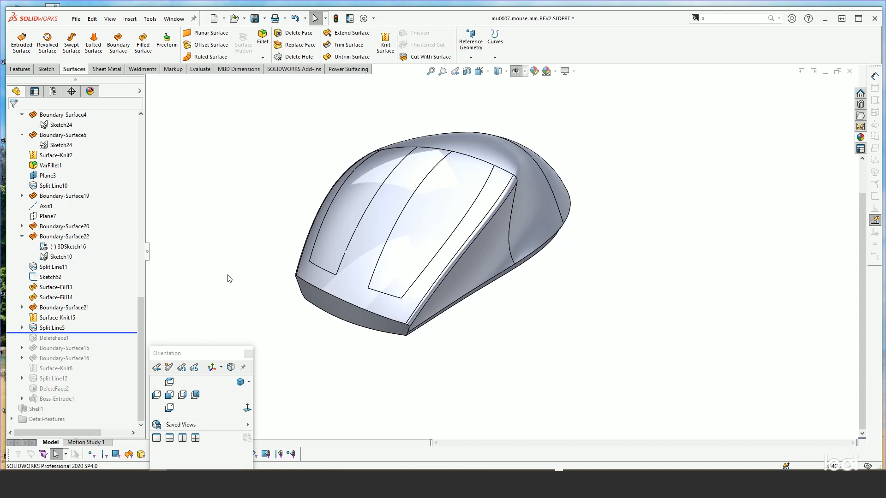
{"action": "left_click", "coordinate": [169, 382]}
{"action": "scroll", "coordinate": [580, 386], "scroll_direction": "down", "scroll_amount": 5}
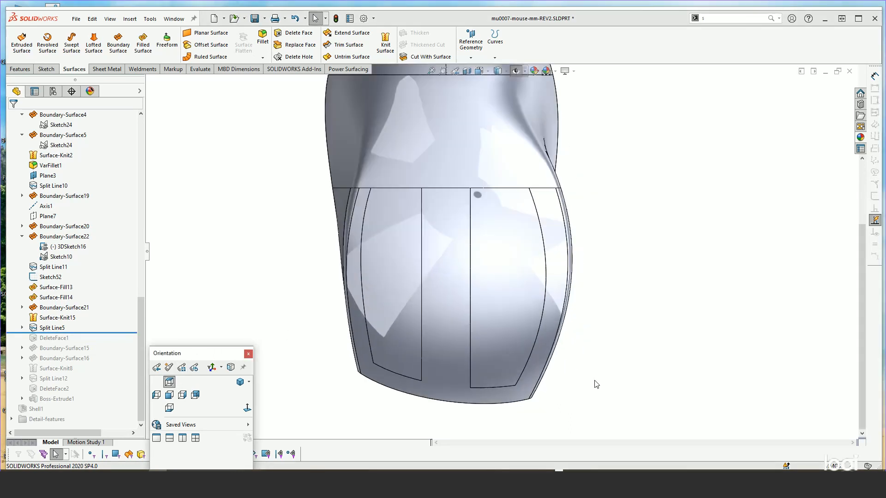
- Open Sketch38 of Split Line5 to inspect the two panel outlines and their dimensions, and exit the sketch
{"action": "left_click", "coordinate": [22, 328]}
{"action": "right_click", "coordinate": [59, 342]}
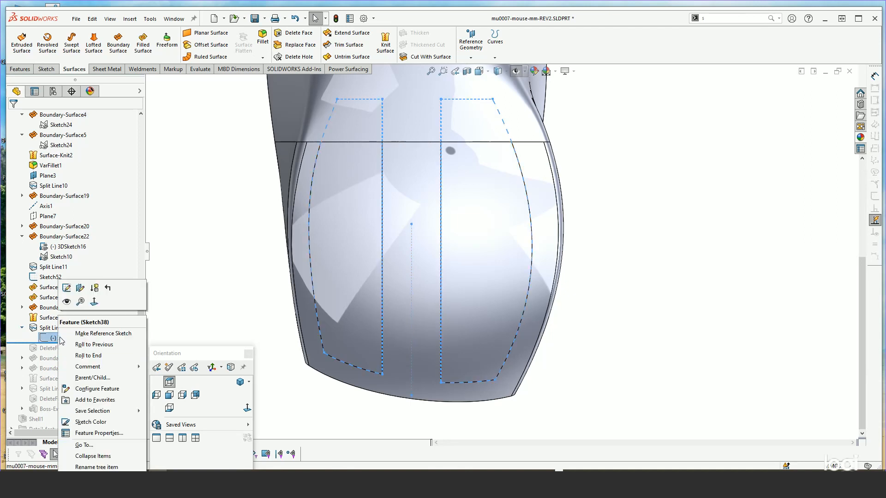
{"action": "left_click", "coordinate": [70, 293]}
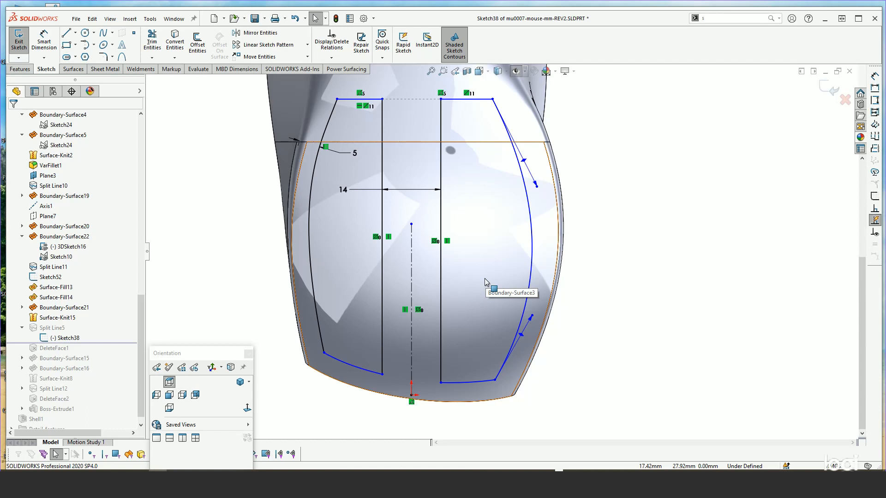
{"action": "left_click", "coordinate": [831, 89]}
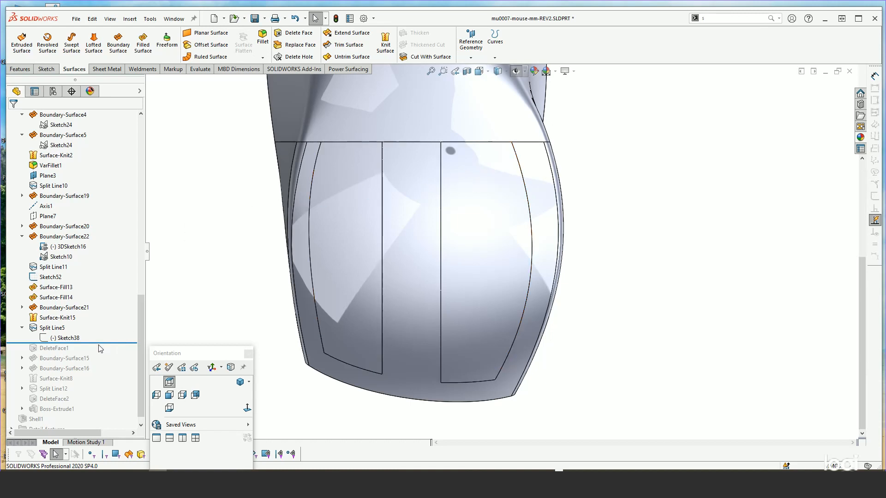
- Roll the feature history forward past DeleteFace1 and inspect the two openings in the top face
{"action": "left_click_drag", "start_coordinate": [98, 343], "coordinate": [97, 353]}
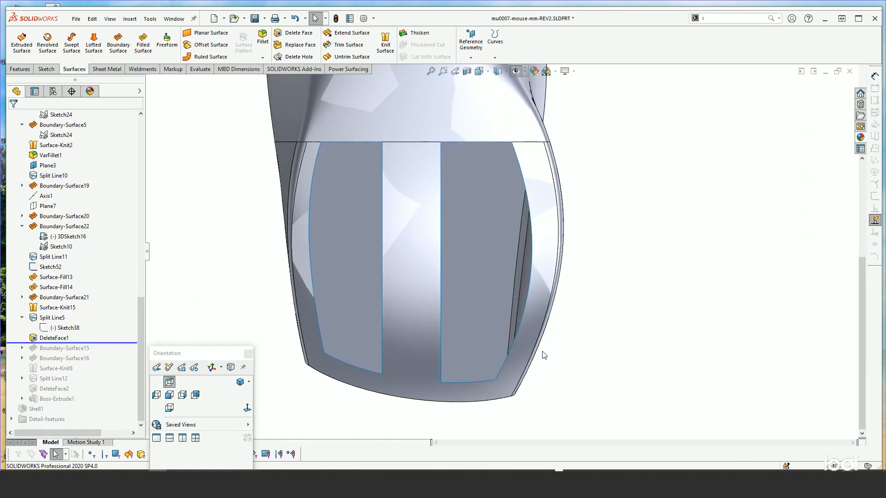
{"action": "middle_click_drag", "start_coordinate": [543, 355], "coordinate": [529, 165]}
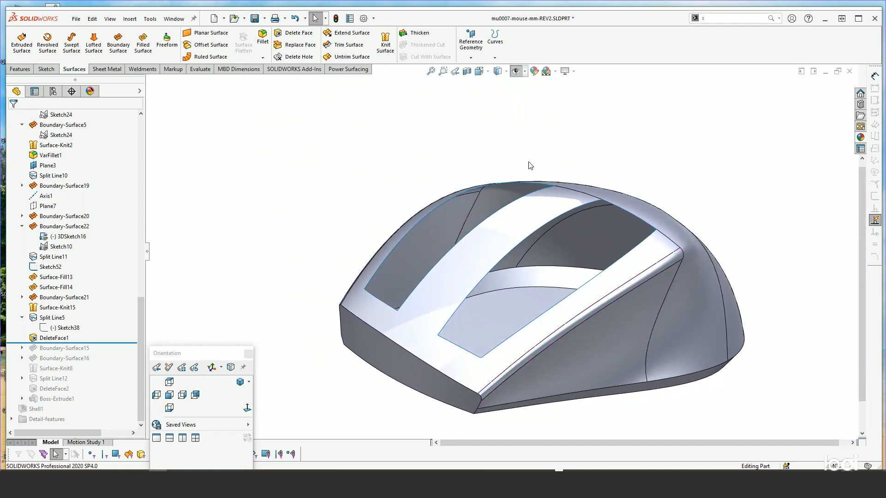
{"action": "middle_click_drag", "start_coordinate": [659, 326], "coordinate": [564, 303]}
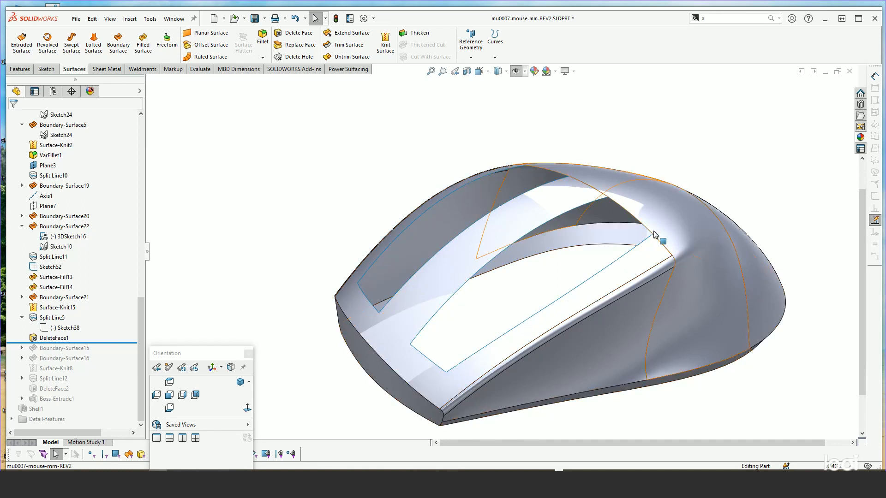
- Roll the feature history forward past Boundary-Surface15 and open its Sketch39 for editing
{"action": "left_click_drag", "start_coordinate": [101, 342], "coordinate": [101, 353]}
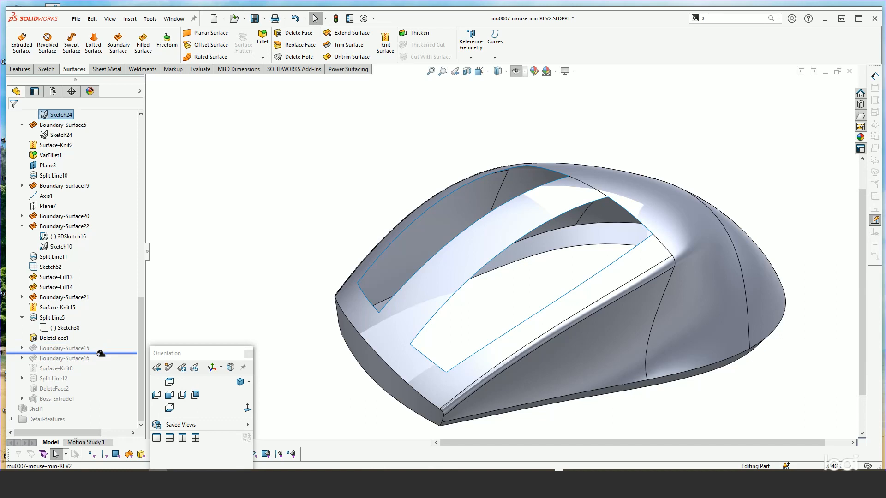
{"action": "left_click_drag", "start_coordinate": [101, 354], "coordinate": [100, 354]}
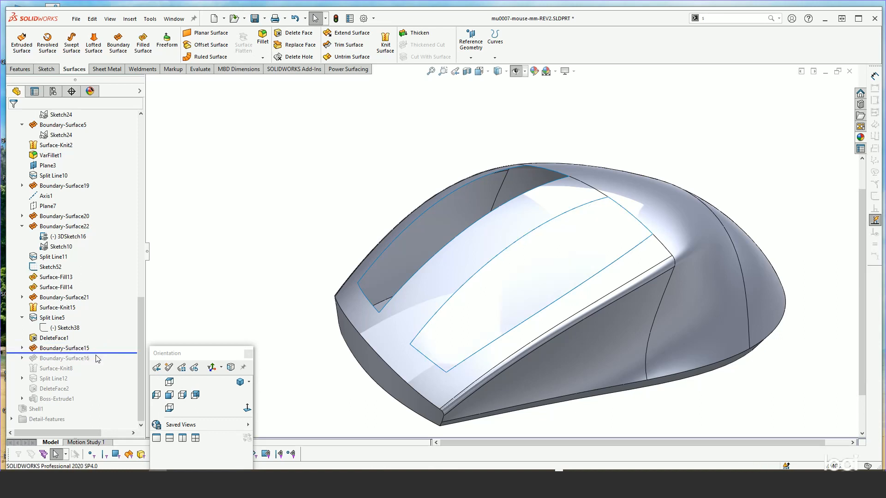
{"action": "left_click", "coordinate": [22, 348]}
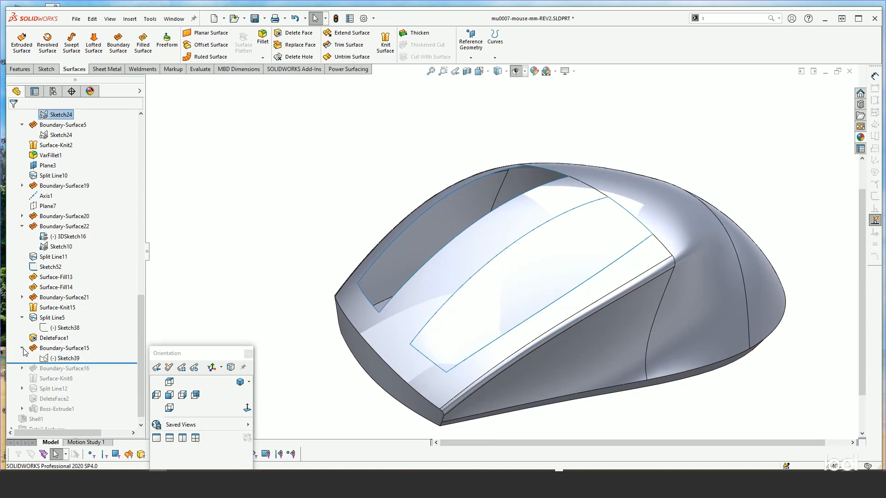
{"action": "left_click", "coordinate": [65, 359]}
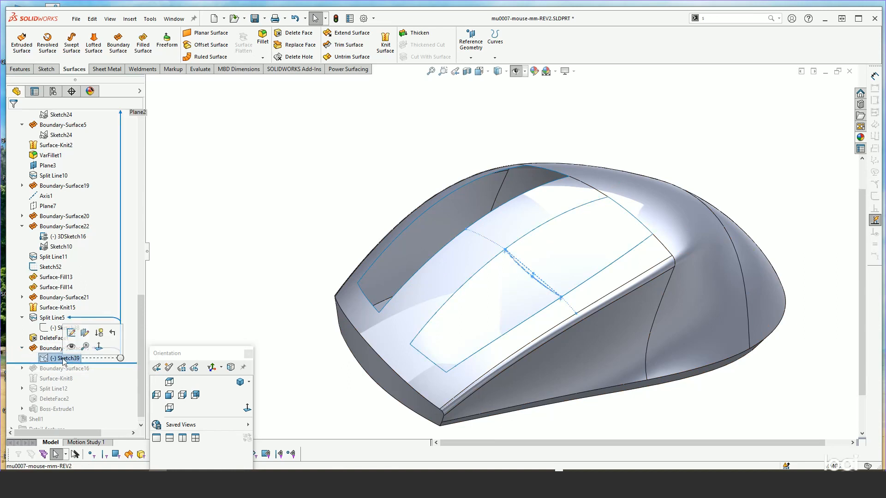
{"action": "left_click", "coordinate": [71, 333]}
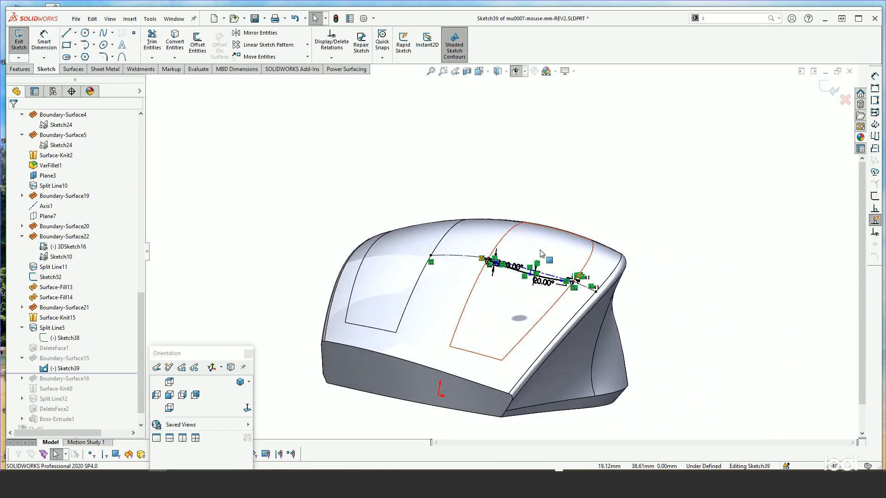
- Highlight the panel's two end edges and its two long side edges to review the boundary surface's directions
{"action": "scroll", "coordinate": [541, 254], "scroll_direction": "down", "scroll_amount": 2}
{"action": "scroll", "coordinate": [542, 268], "scroll_direction": "up", "scroll_amount": 2}
{"action": "middle_click_drag", "start_coordinate": [541, 268], "coordinate": [503, 323]}
{"action": "scroll", "coordinate": [503, 323], "scroll_direction": "up", "scroll_amount": 1}
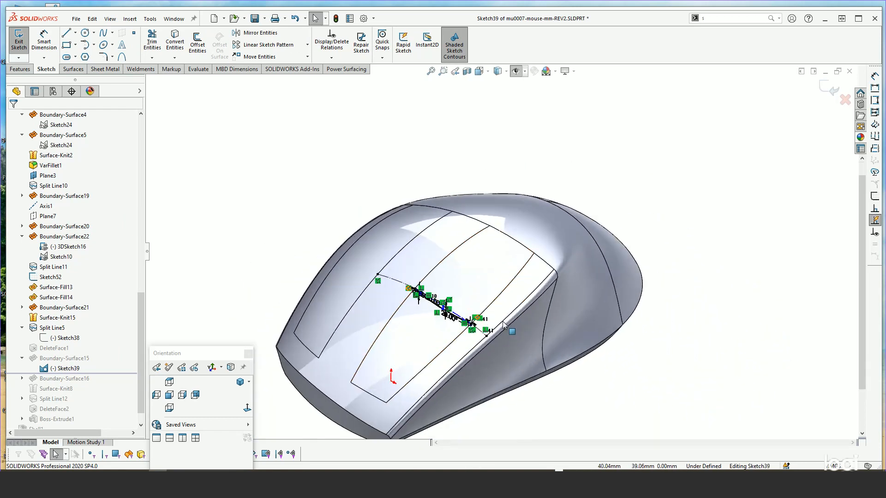
{"action": "scroll", "coordinate": [503, 322], "scroll_direction": "down", "scroll_amount": 1}
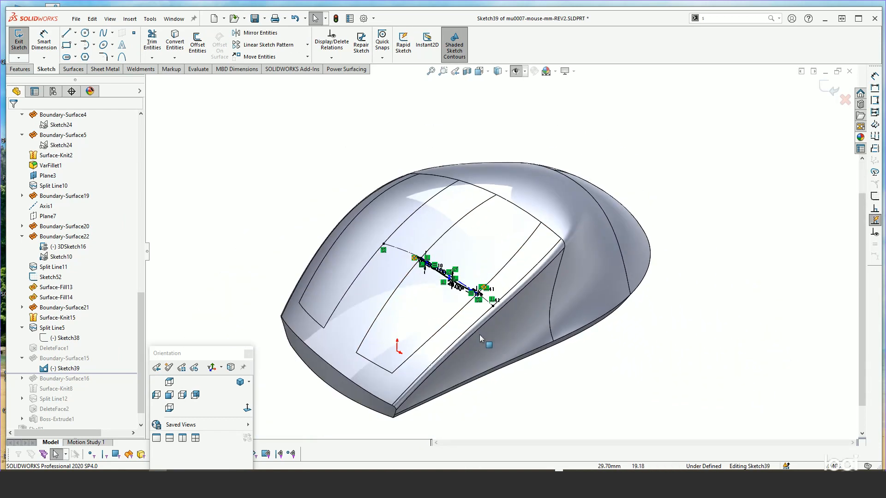
{"action": "left_click", "coordinate": [375, 366]}
{"action": "left_click", "coordinate": [509, 206], "text": "ctrl"}
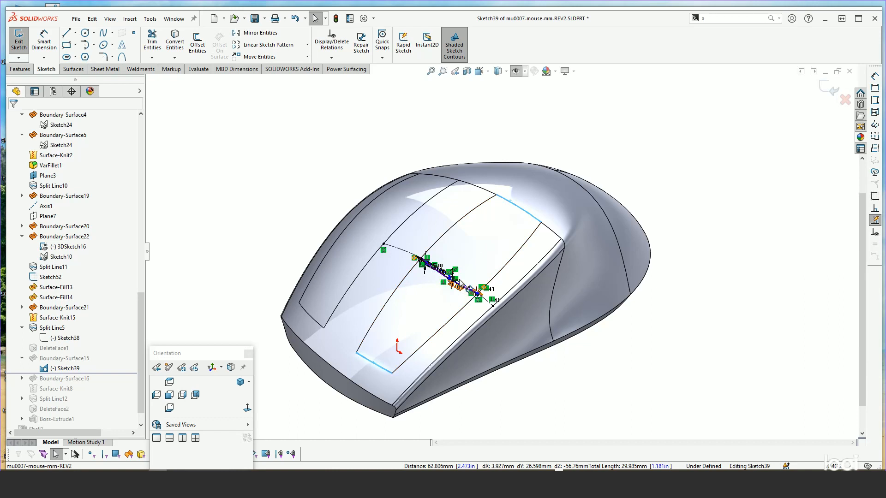
{"action": "left_click", "coordinate": [614, 345]}
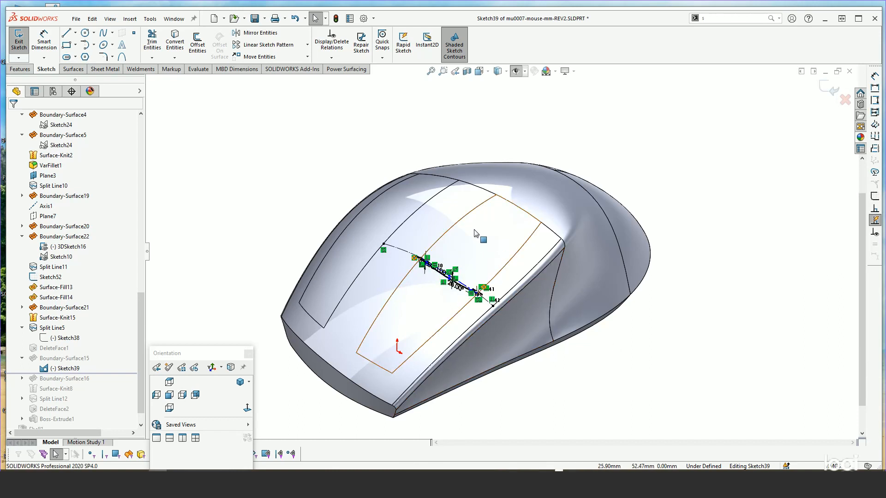
{"action": "left_click", "coordinate": [464, 216]}
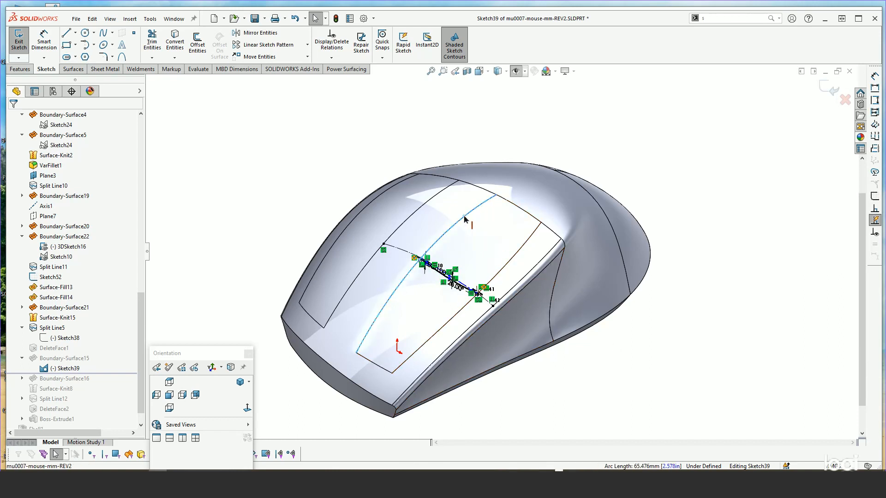
{"action": "left_click", "coordinate": [512, 257], "text": "ctrl"}
{"action": "left_click", "coordinate": [594, 342]}
- Examine the angle and depth dimensions where Sketch39's sagging curve meets the panel's inner edge
{"action": "scroll", "coordinate": [499, 310], "scroll_direction": "down", "scroll_amount": 5}
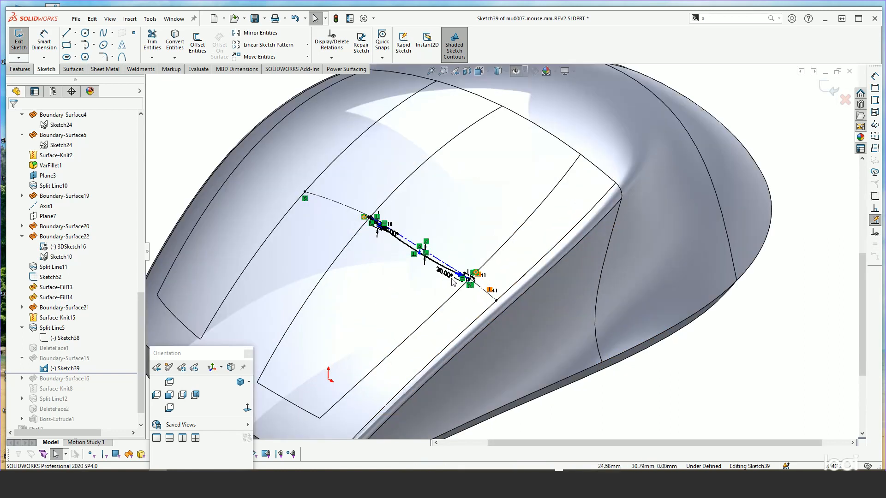
{"action": "mouse_move", "coordinate": [452, 263]}
{"action": "middle_mouse_down"}
{"action": "mouse_move", "coordinate": [457, 229]}
{"action": "mouse_move", "coordinate": [392, 218]}
{"action": "mouse_move", "coordinate": [374, 238]}
{"action": "middle_mouse_up"}
{"action": "scroll", "coordinate": [380, 217], "scroll_direction": "up", "scroll_amount": 1}
{"action": "scroll", "coordinate": [376, 218], "scroll_direction": "down", "scroll_amount": 3}
{"action": "scroll", "coordinate": [374, 237], "scroll_direction": "down", "scroll_amount": 2}
{"action": "scroll", "coordinate": [374, 237], "scroll_direction": "down", "scroll_amount": 2}
{"action": "scroll", "coordinate": [415, 237], "scroll_direction": "down", "scroll_amount": 2}
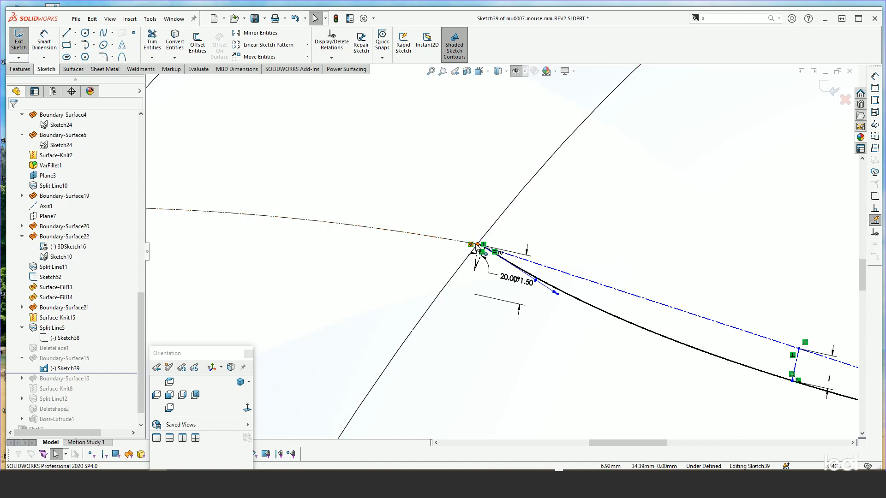
- Remove the fitted spline from Sketch39's sagging curve to expose the construction arc and spline at the panel's inner edge
{"action": "scroll", "coordinate": [476, 249], "scroll_direction": "down", "scroll_amount": 5}
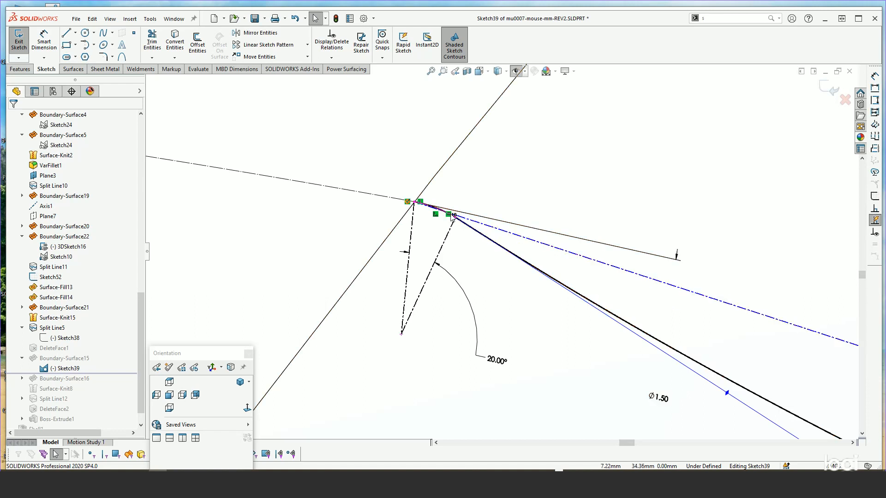
{"action": "left_click", "coordinate": [468, 224]}
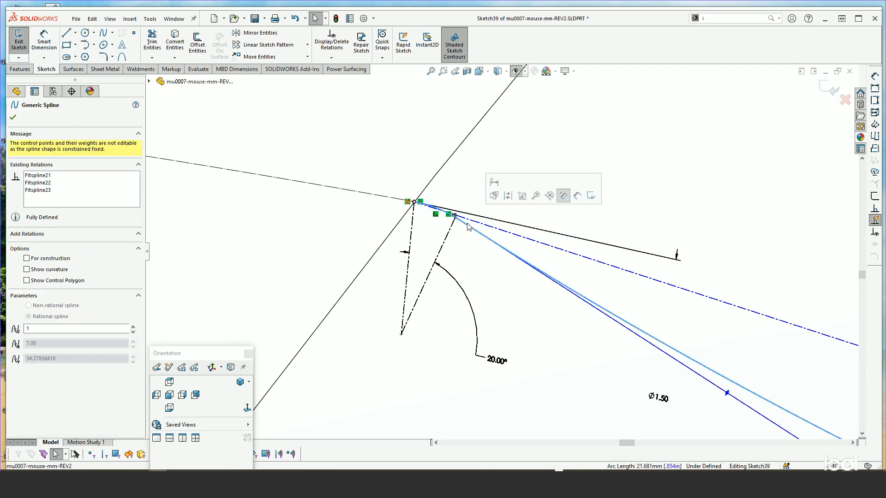
{"action": "key", "text": "Escape"}
{"action": "scroll", "coordinate": [466, 220], "scroll_direction": "down", "scroll_amount": 1}
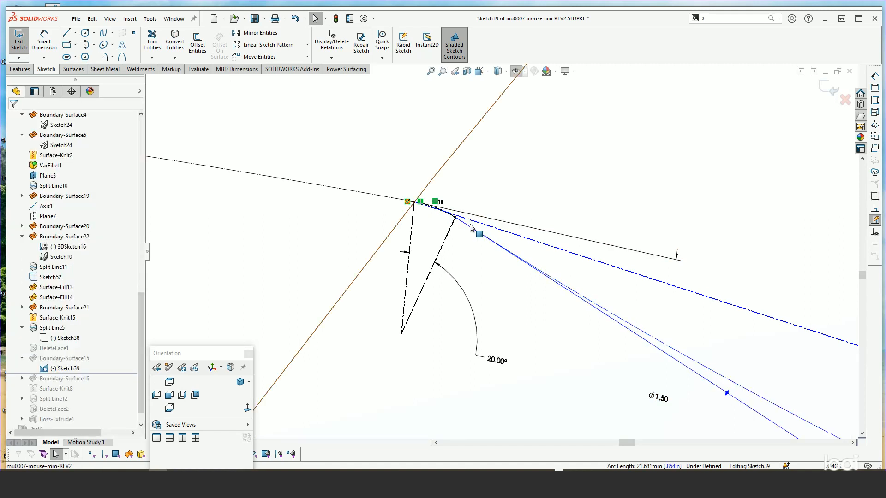
{"action": "scroll", "coordinate": [464, 217], "scroll_direction": "down", "scroll_amount": 1}
{"action": "scroll", "coordinate": [424, 213], "scroll_direction": "down", "scroll_amount": 2}
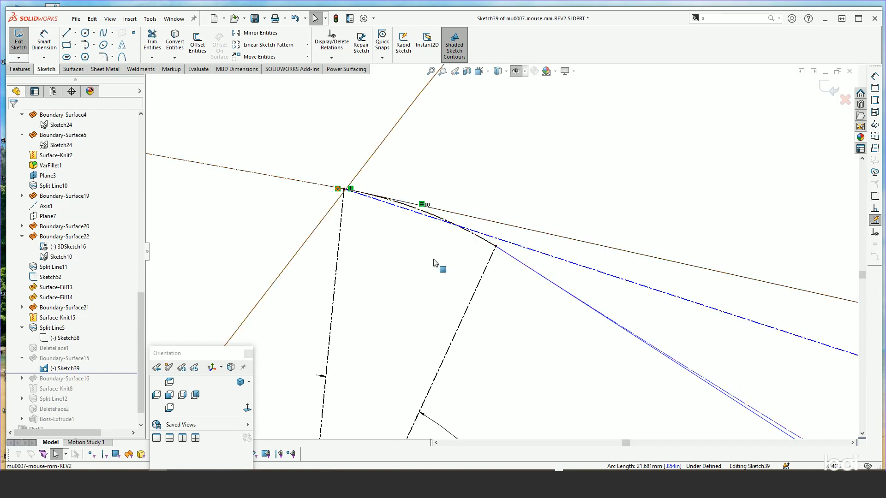
- Examine the construction arcs and spline at both ends of the sagging curve, and discard the changes to Sketch39
{"action": "key", "text": "z"}
{"action": "key", "text": "z"}
{"action": "key", "text": "z"}
{"action": "key", "text": "z"}
{"action": "scroll", "coordinate": [434, 262], "scroll_direction": "up", "scroll_amount": 5}
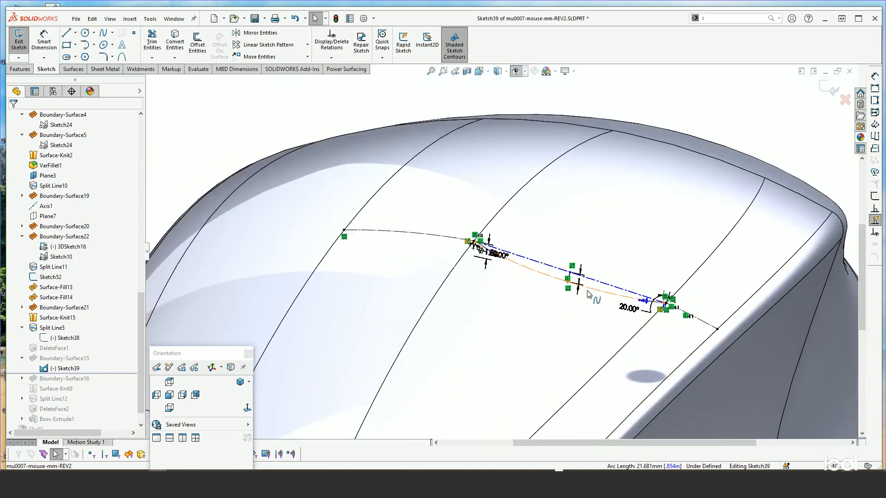
{"action": "scroll", "coordinate": [587, 296], "scroll_direction": "down", "scroll_amount": 4}
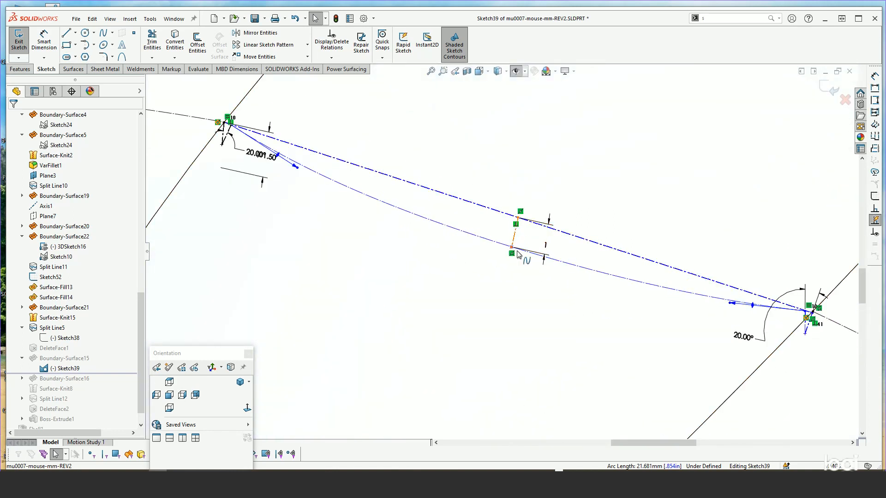
{"action": "scroll", "coordinate": [817, 311], "scroll_direction": "down", "scroll_amount": 10}
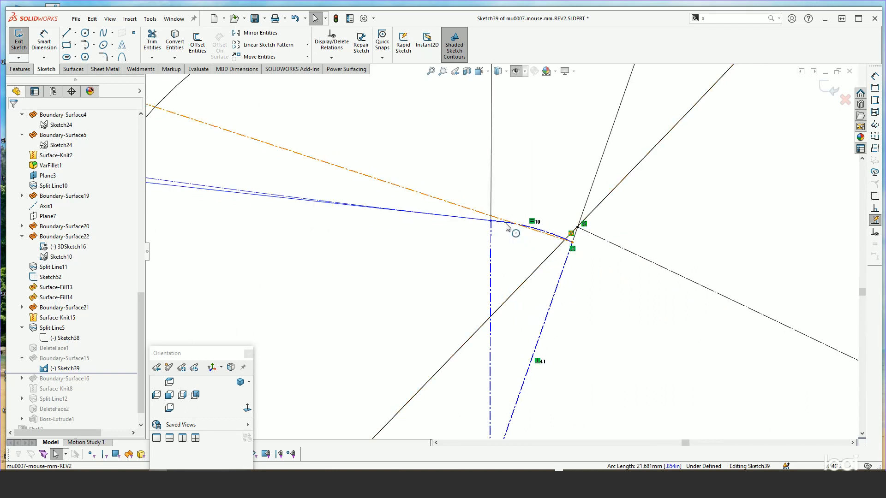
{"action": "scroll", "coordinate": [531, 244], "scroll_direction": "up", "scroll_amount": 5}
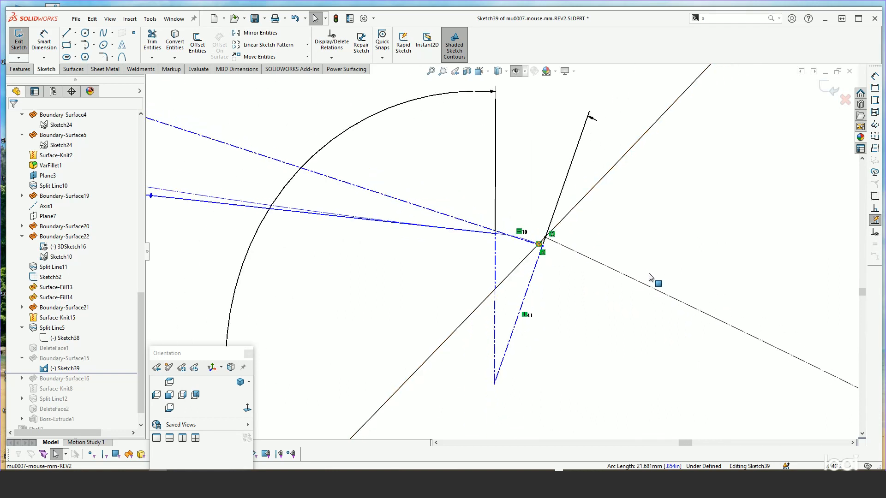
{"action": "scroll", "coordinate": [649, 278], "scroll_direction": "up", "scroll_amount": 10}
{"action": "scroll", "coordinate": [293, 184], "scroll_direction": "down", "scroll_amount": 8}
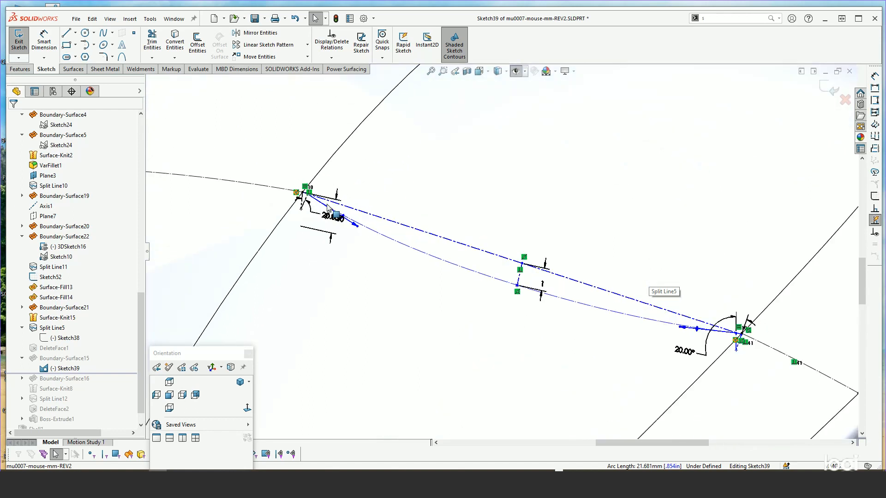
{"action": "scroll", "coordinate": [347, 221], "scroll_direction": "down", "scroll_amount": 3}
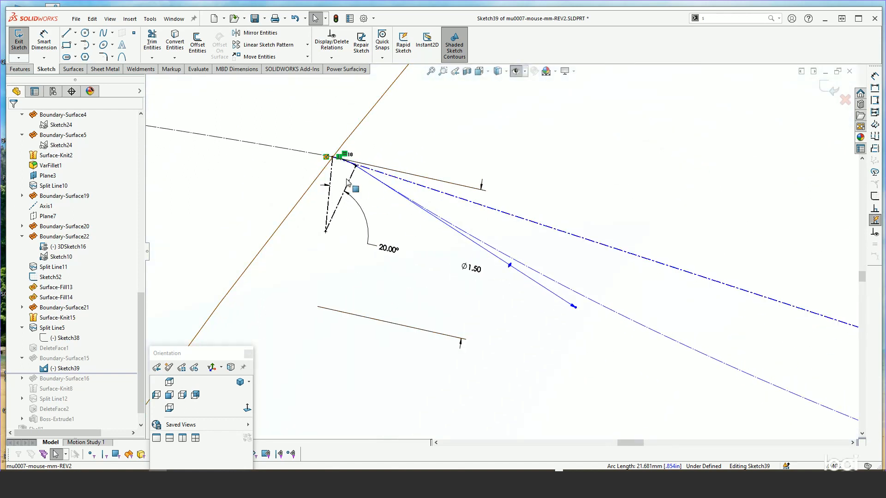
{"action": "scroll", "coordinate": [378, 300], "scroll_direction": "up", "scroll_amount": 10}
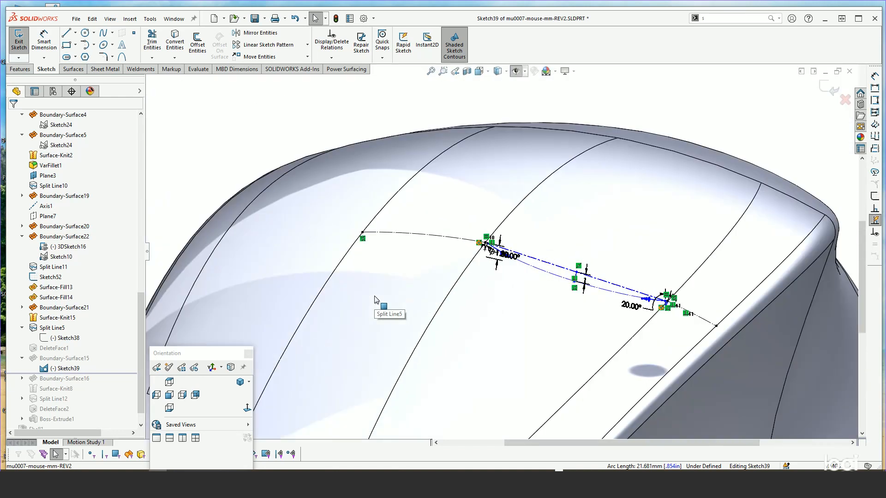
{"action": "left_click", "coordinate": [845, 100]}
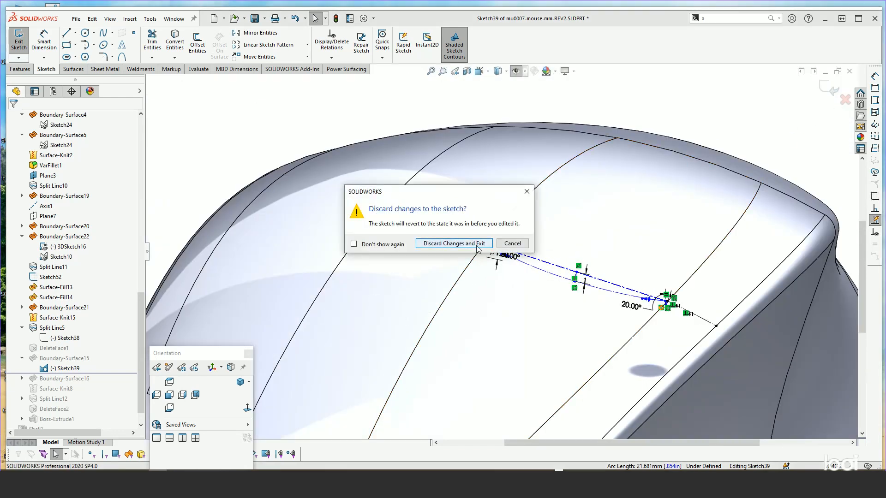
{"action": "left_click", "coordinate": [474, 246]}
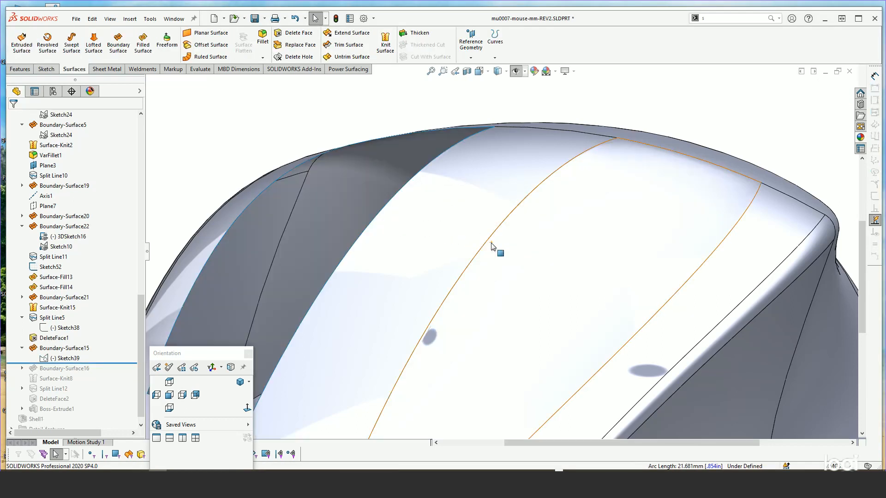
- Reopen Sketch39, inspect the fitted spline where it meets the panel's inner edge, and exit the sketch
{"action": "right_click", "coordinate": [57, 359]}
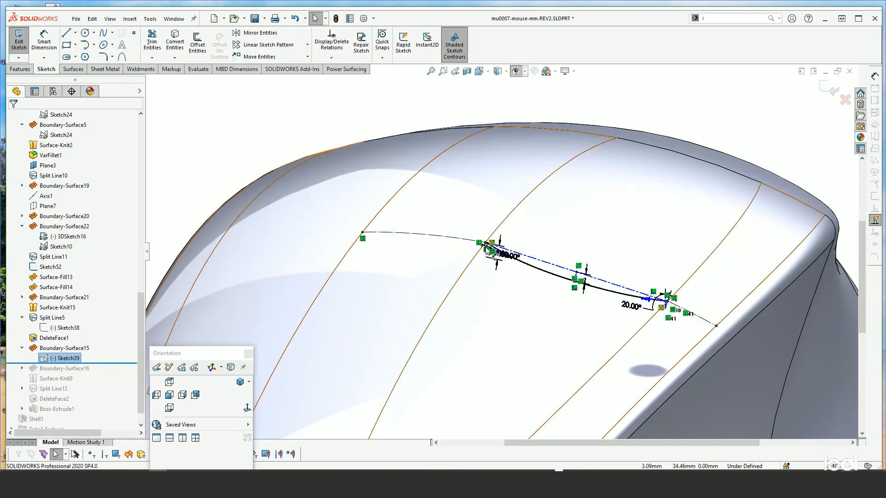
{"action": "scroll", "coordinate": [500, 252], "scroll_direction": "down", "scroll_amount": 10}
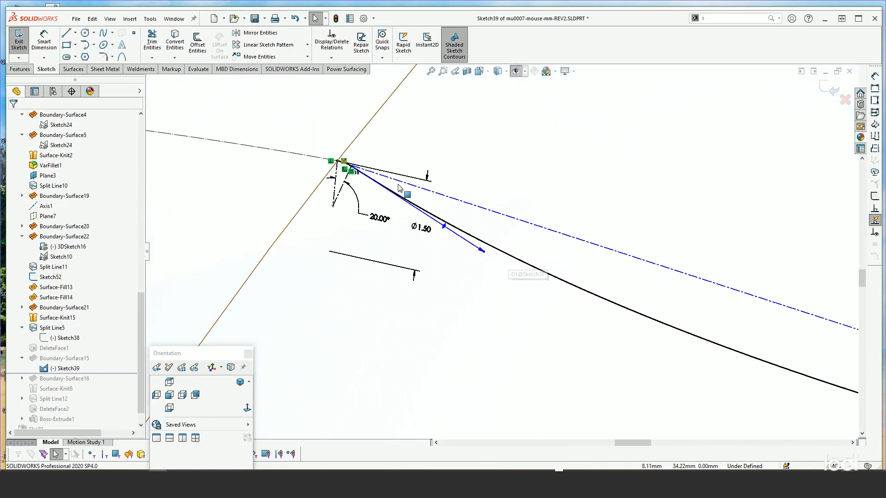
{"action": "scroll", "coordinate": [373, 170], "scroll_direction": "down", "scroll_amount": 4}
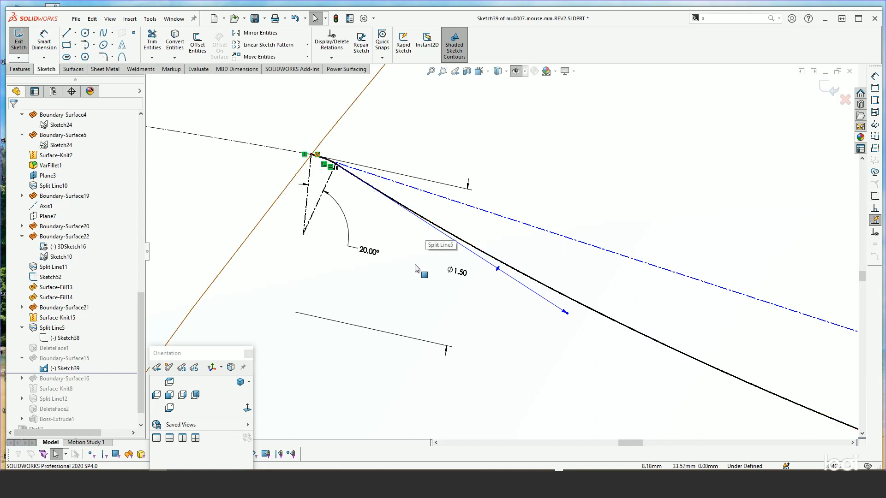
{"action": "scroll", "coordinate": [417, 269], "scroll_direction": "up", "scroll_amount": 10}
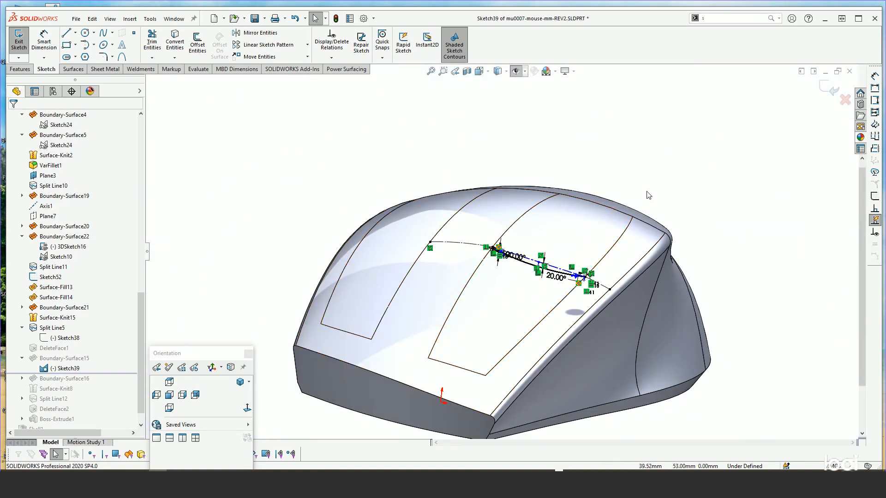
{"action": "left_click", "coordinate": [829, 90]}
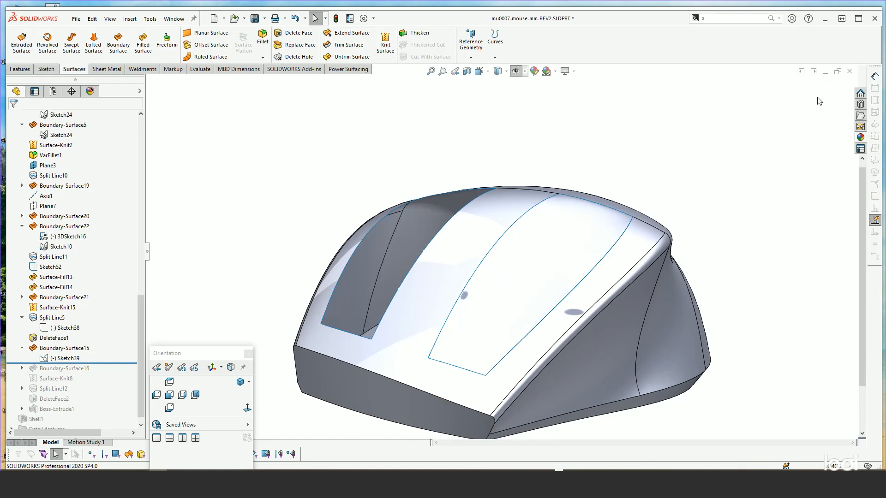
- Open Boundary-Surface15's definition and review its two curve directions, face-matching conditions and mesh preview across the panel
{"action": "right_click", "coordinate": [58, 350]}
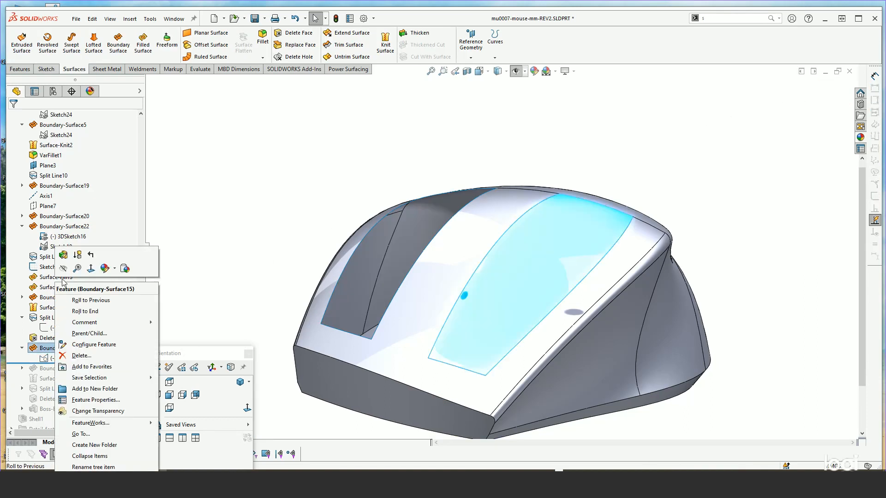
{"action": "left_click", "coordinate": [177, 252]}
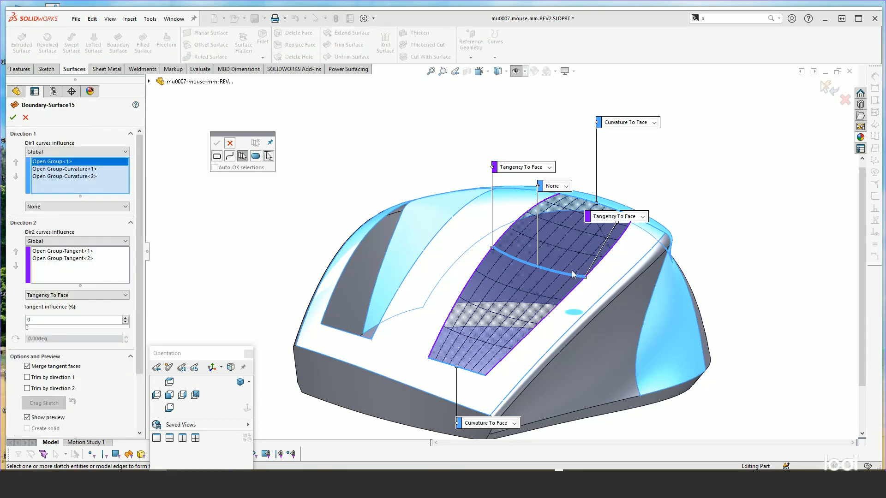
{"action": "scroll", "coordinate": [572, 277], "scroll_direction": "down", "scroll_amount": 2}
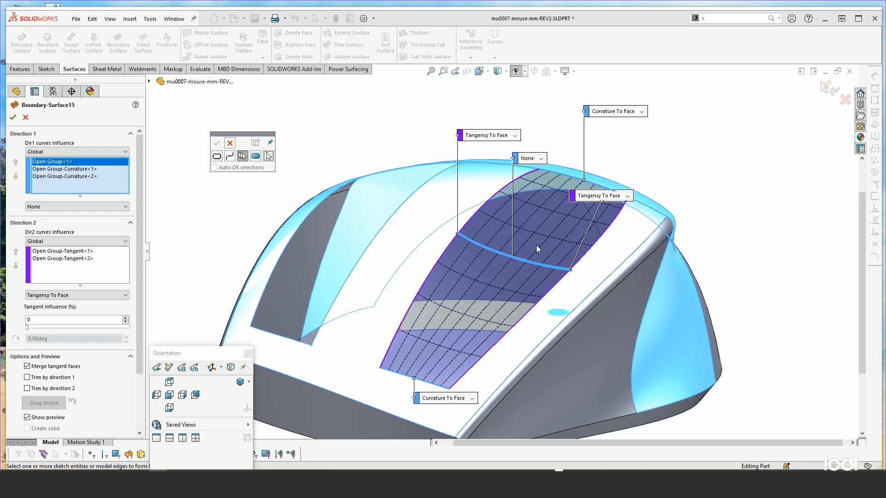
{"action": "scroll", "coordinate": [494, 250], "scroll_direction": "down", "scroll_amount": 2}
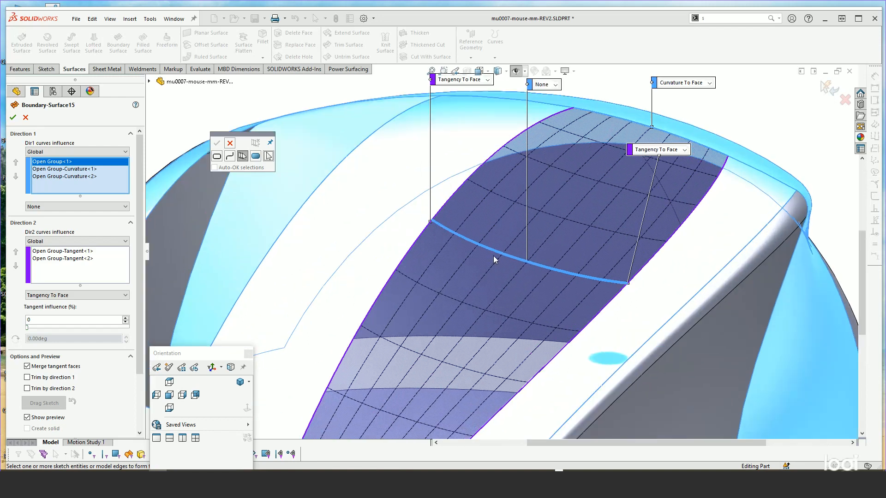
{"action": "scroll", "coordinate": [494, 256], "scroll_direction": "up", "scroll_amount": 2}
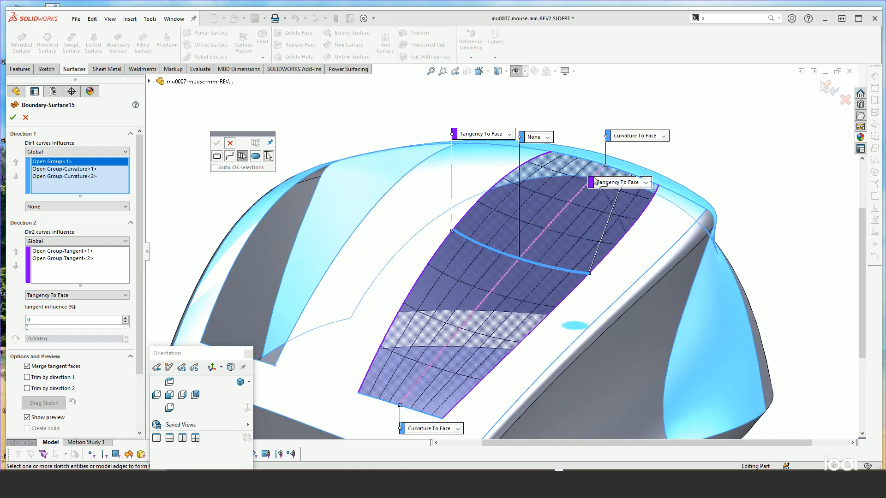
{"action": "scroll", "coordinate": [498, 240], "scroll_direction": "down", "scroll_amount": 1}
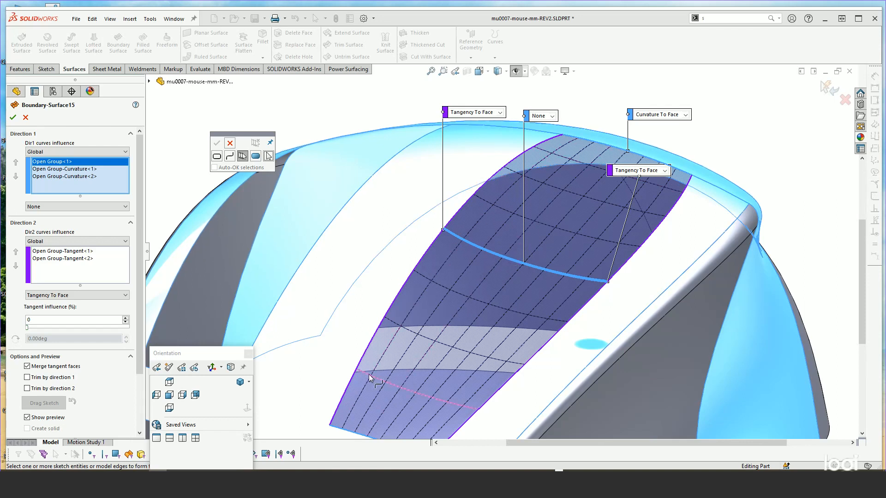
{"action": "scroll", "coordinate": [470, 328], "scroll_direction": "up", "scroll_amount": 3}
{"action": "middle_click_drag", "start_coordinate": [469, 323], "coordinate": [471, 303]}
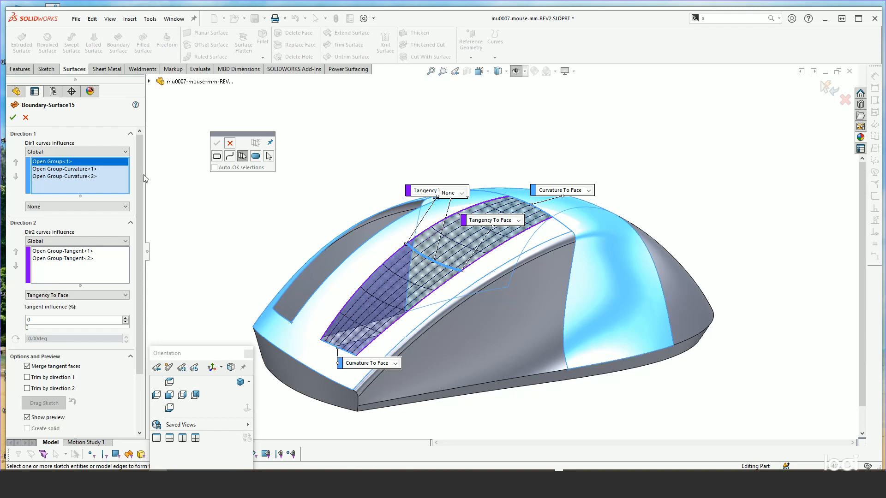
{"action": "left_click", "coordinate": [13, 118]}
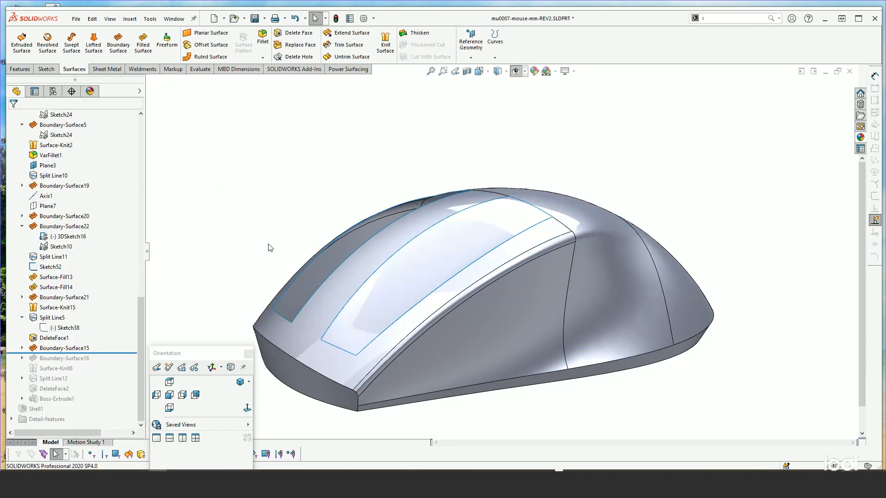
- Inspect the concave panel made by Boundary-Surface15 from the front and from the opposite side of the mouse
{"action": "middle_click_drag", "start_coordinate": [275, 245], "coordinate": [318, 183]}
{"action": "key", "text": "Escape"}
{"action": "scroll", "coordinate": [547, 227], "scroll_direction": "down", "scroll_amount": 5}
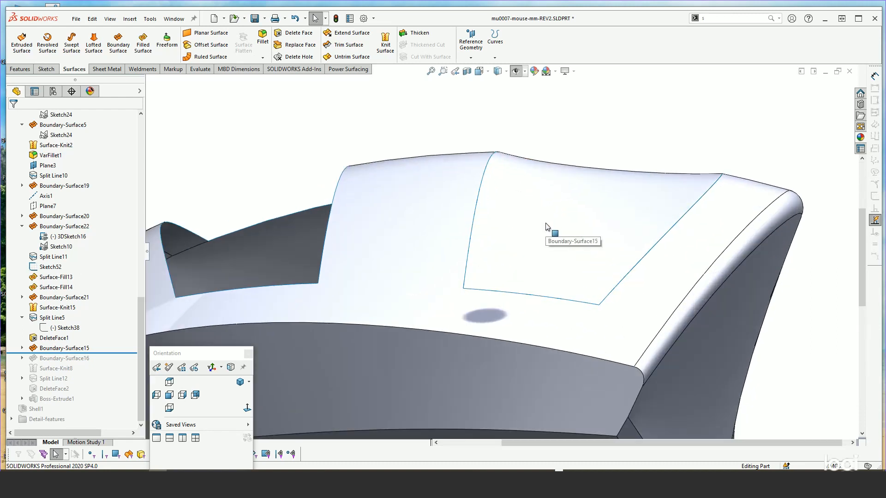
{"action": "scroll", "coordinate": [546, 227], "scroll_direction": "up", "scroll_amount": 2}
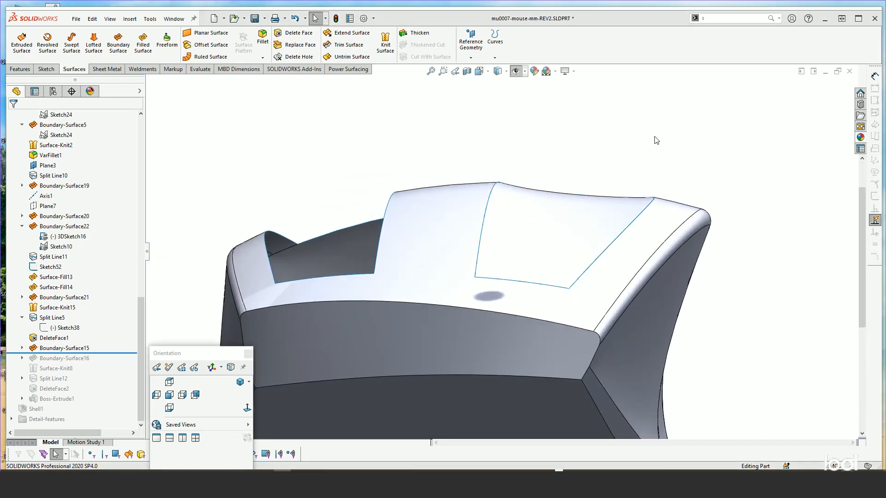
{"action": "middle_click_drag", "start_coordinate": [352, 167], "coordinate": [370, 187]}
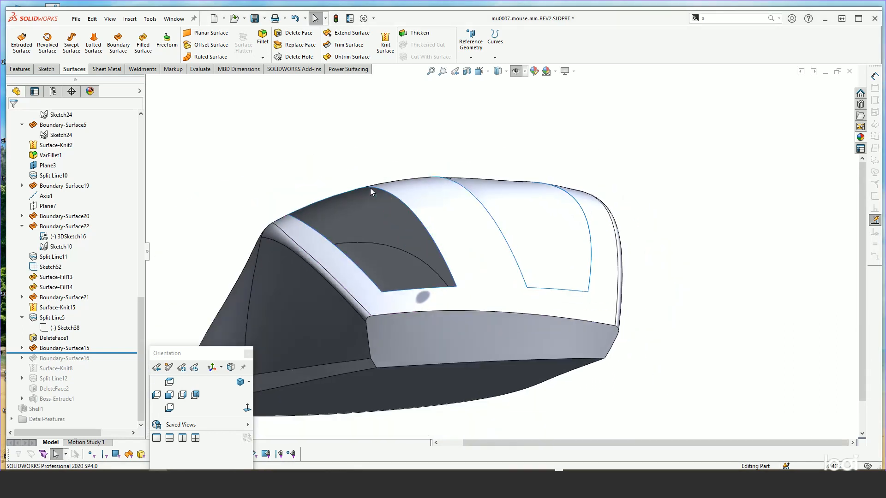
- Roll the feature history forward past Boundary-Surface16 and open its Sketch40 to review the guide curve, leaving it unchanged
{"action": "left_click_drag", "start_coordinate": [103, 353], "coordinate": [105, 362]}
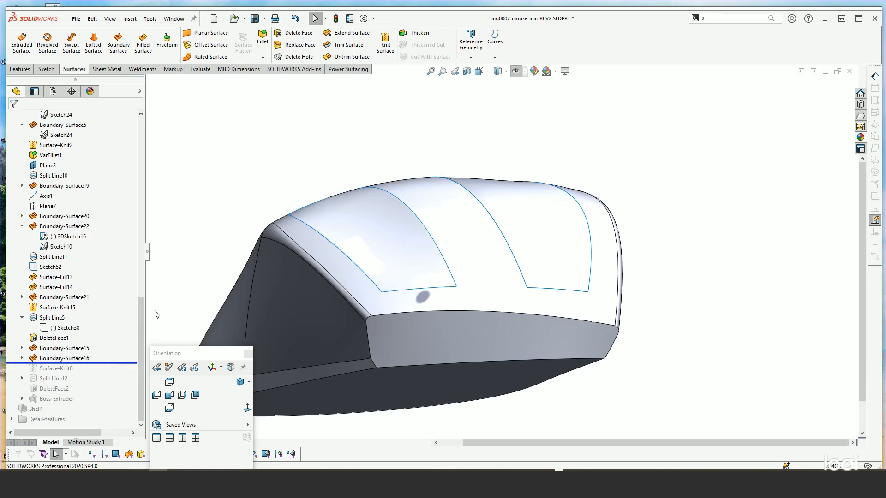
{"action": "middle_click_drag", "start_coordinate": [344, 242], "coordinate": [340, 271]}
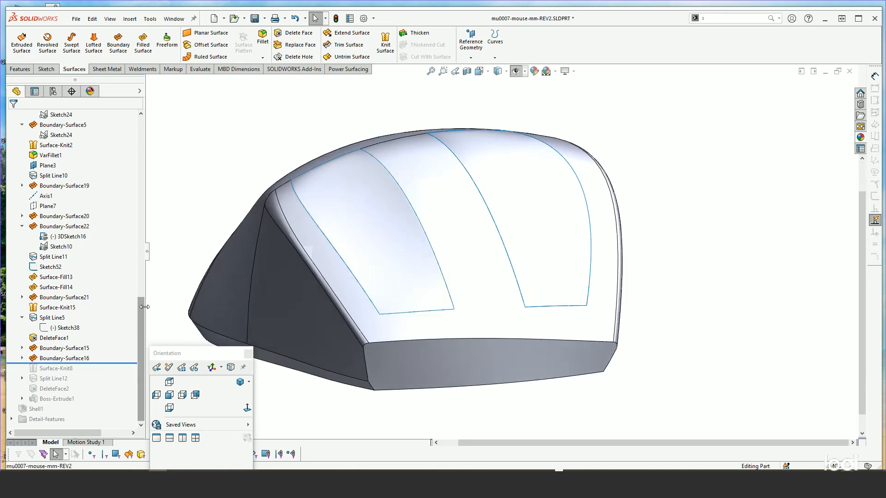
{"action": "left_click", "coordinate": [22, 359]}
{"action": "left_click", "coordinate": [61, 368]}
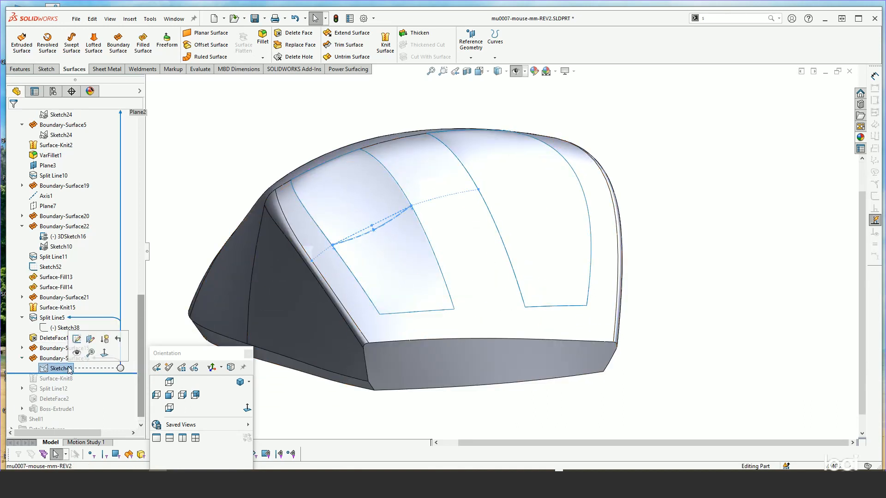
{"action": "left_click", "coordinate": [73, 342]}
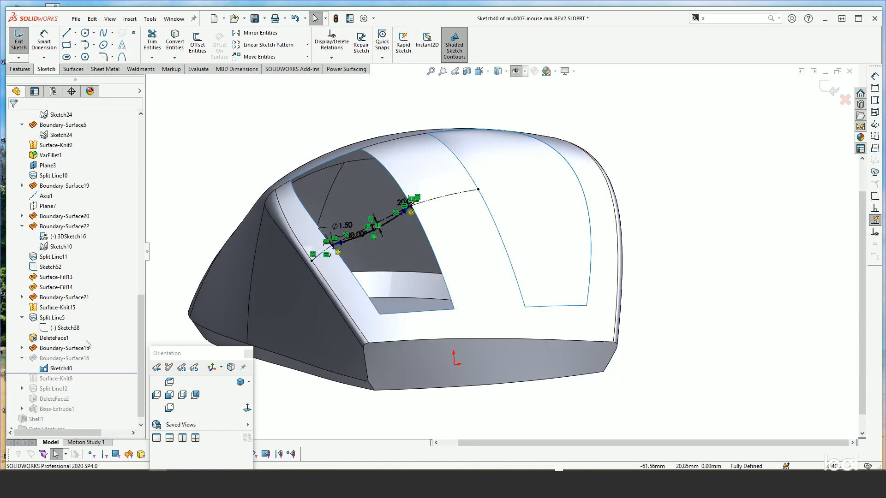
{"action": "left_click", "coordinate": [830, 89]}
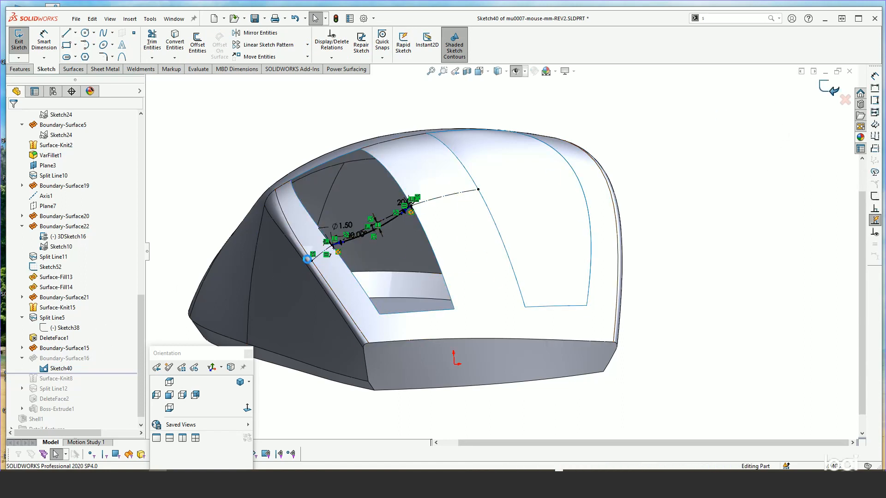
- Open Boundary-Surface16's definition, review its curve directions and face-matching conditions, and close it without changes
{"action": "right_click", "coordinate": [71, 358]}
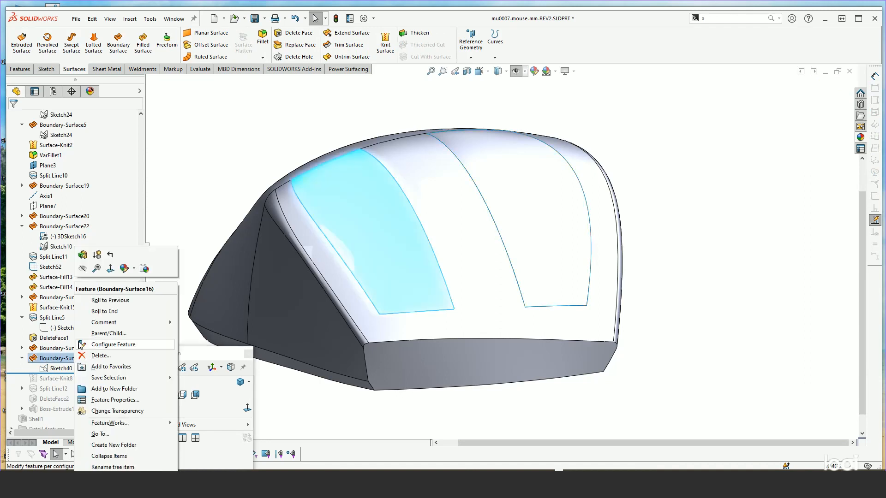
{"action": "left_click", "coordinate": [83, 255]}
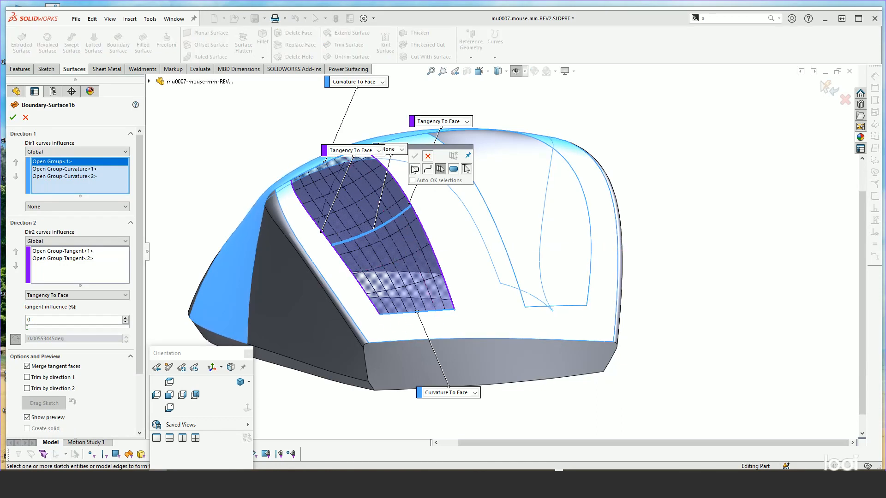
{"action": "left_click", "coordinate": [428, 157]}
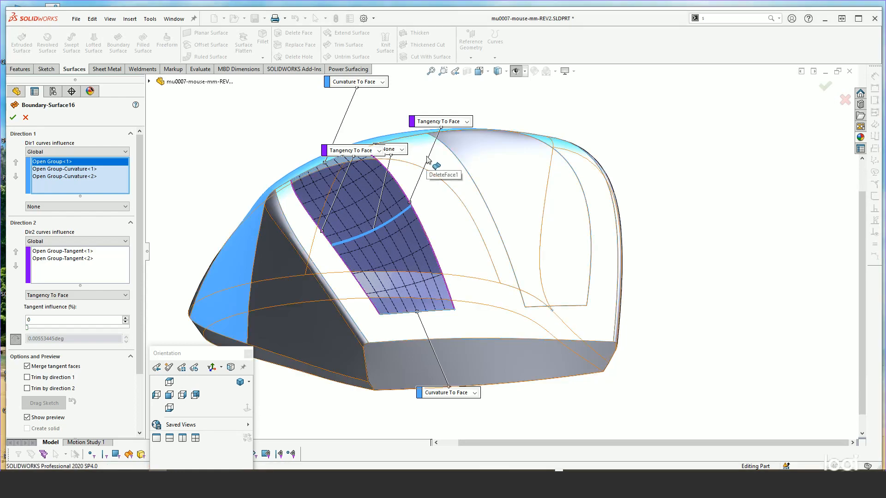
{"action": "left_click", "coordinate": [12, 119]}
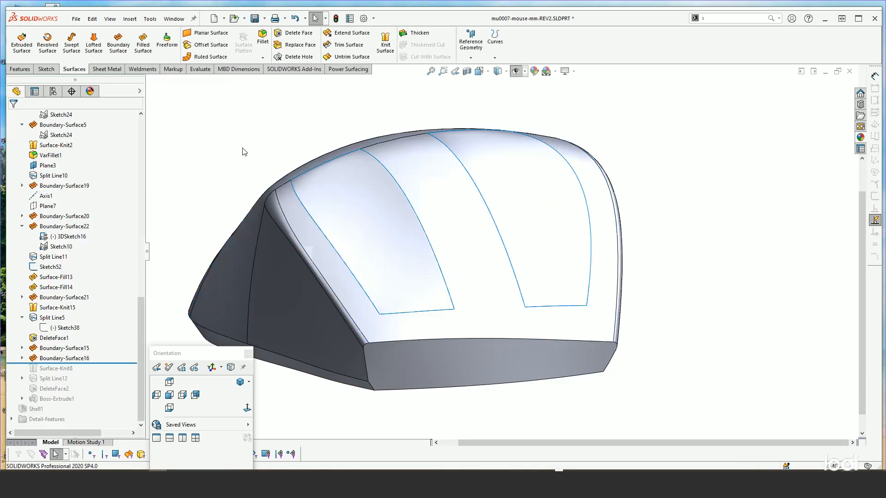
- Roll the feature history forward past Surface-Knit8 and remove tangent edges from the display to inspect the knitted mouse body
{"action": "left_click_drag", "start_coordinate": [112, 364], "coordinate": [107, 372]}
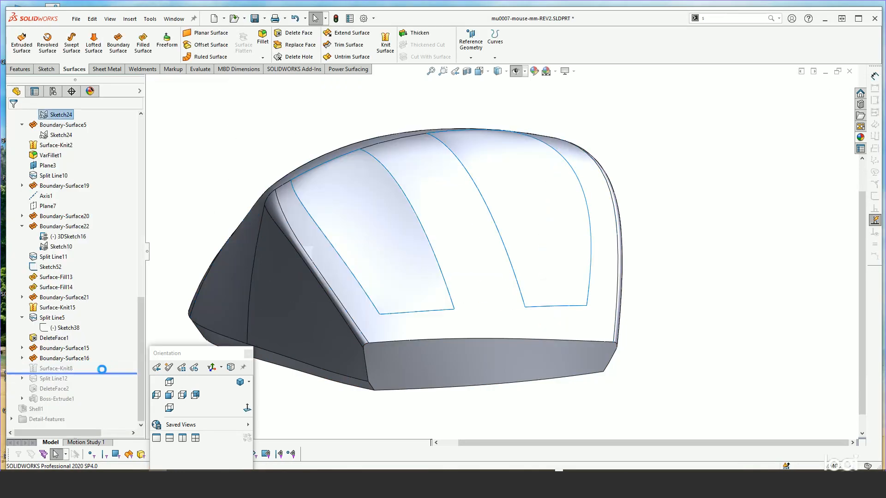
{"action": "middle_click_drag", "start_coordinate": [328, 170], "coordinate": [315, 136]}
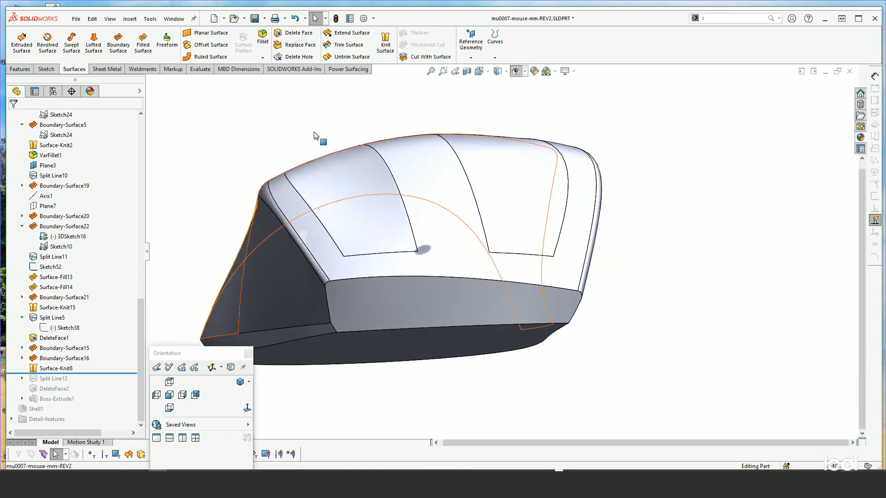
{"action": "left_click", "coordinate": [110, 19]}
{"action": "mouse_move", "coordinate": [126, 115]}
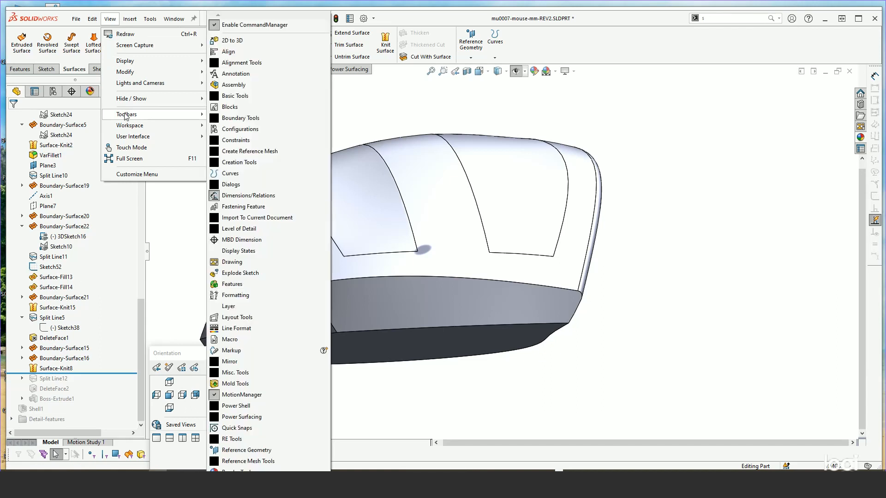
{"action": "mouse_move", "coordinate": [124, 61]}
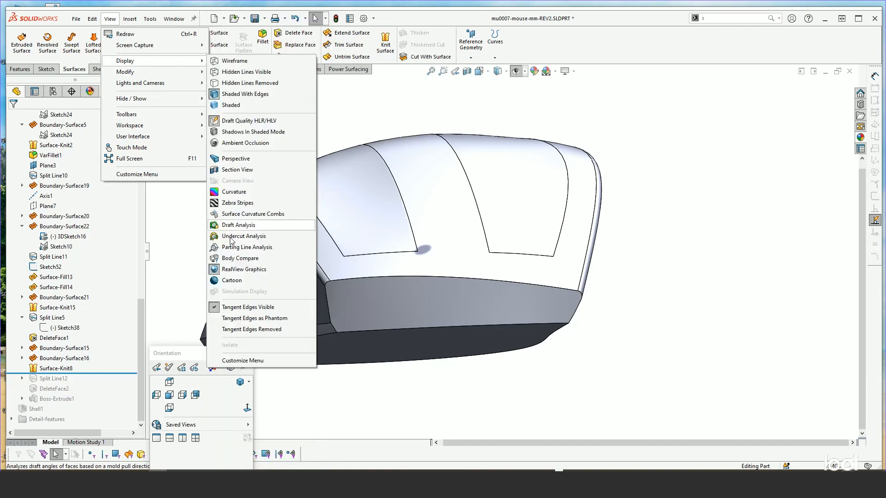
{"action": "left_click", "coordinate": [245, 330]}
{"action": "middle_click_drag", "start_coordinate": [272, 300], "coordinate": [507, 220]}
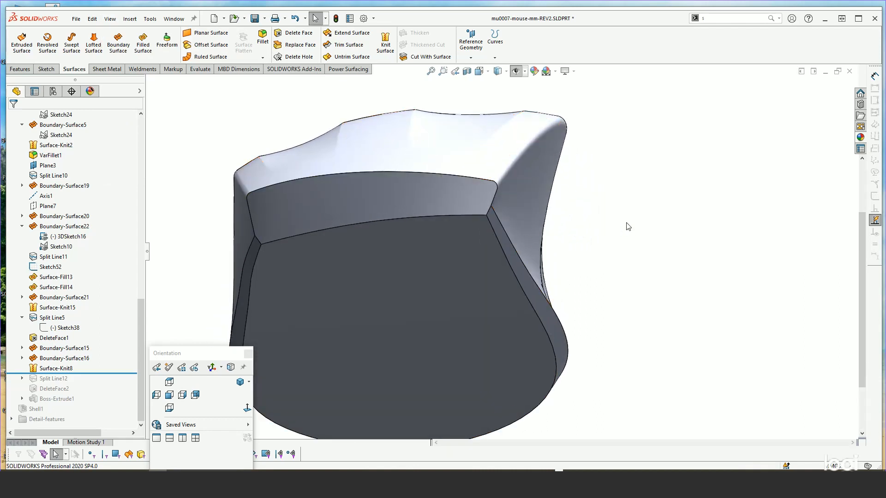
{"action": "middle_click_drag", "start_coordinate": [691, 219], "coordinate": [670, 320]}
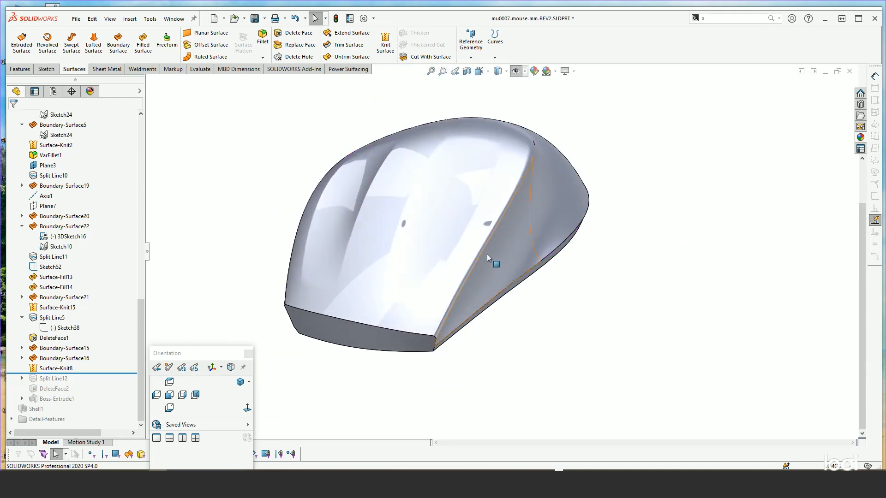
{"action": "scroll", "coordinate": [410, 229], "scroll_direction": "down", "scroll_amount": 2}
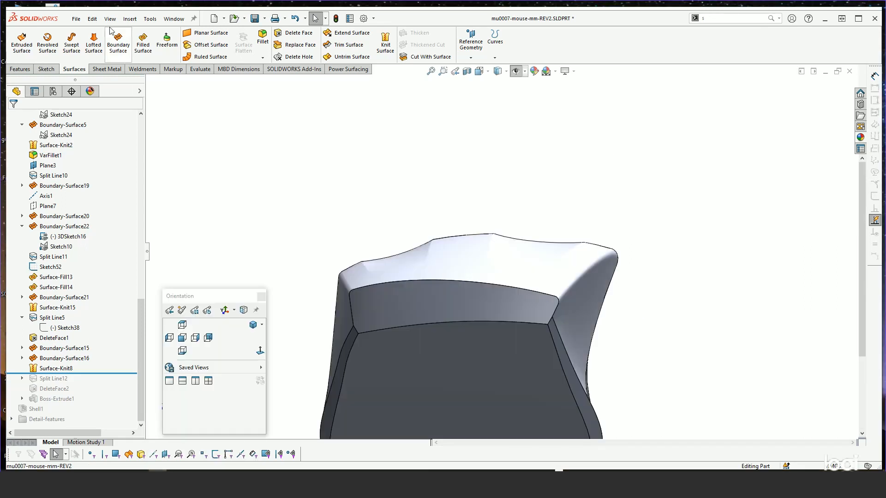
- Set tangent edges back to visible and view the mouse body from the side
{"action": "left_click", "coordinate": [110, 19]}
{"action": "mouse_move", "coordinate": [125, 62]}
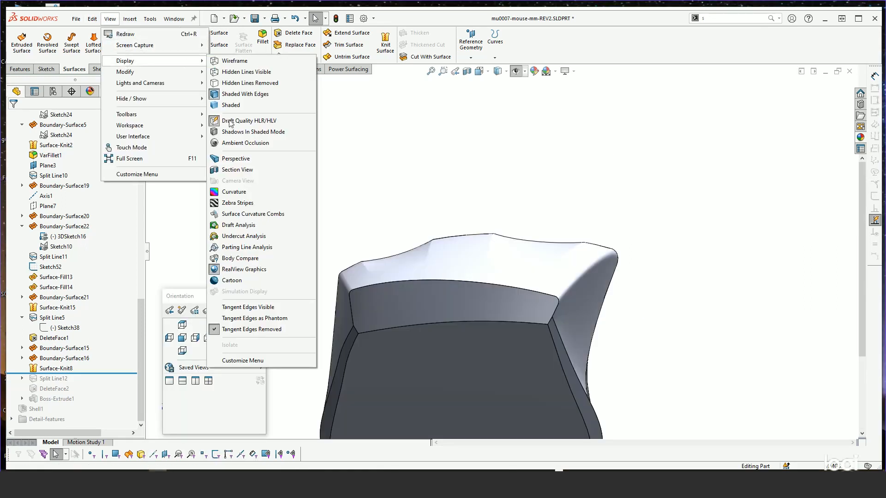
{"action": "left_click", "coordinate": [240, 415]}
{"action": "scroll", "coordinate": [499, 230], "scroll_direction": "up", "scroll_amount": 2}
{"action": "middle_click_drag", "start_coordinate": [498, 230], "coordinate": [452, 304]}
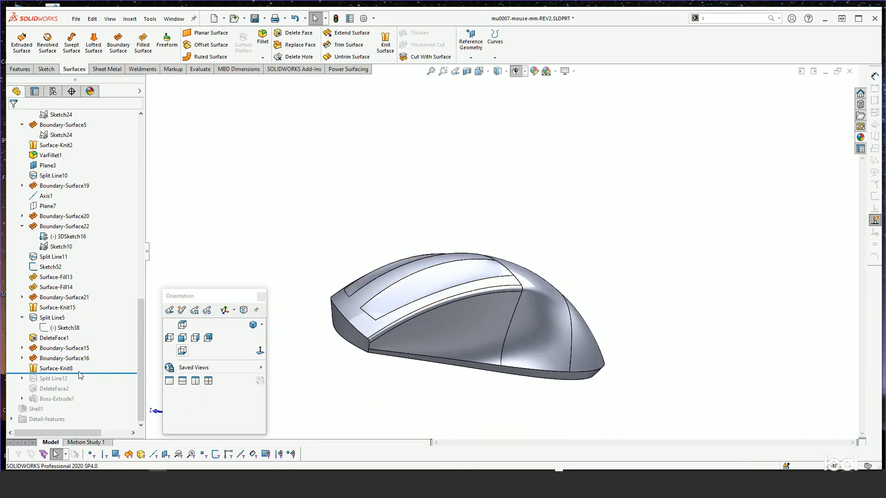
- Roll the feature history forward past Split Line12 and examine how its Sketch45 divides the mouse's side face
{"action": "left_click_drag", "start_coordinate": [83, 372], "coordinate": [85, 384]}
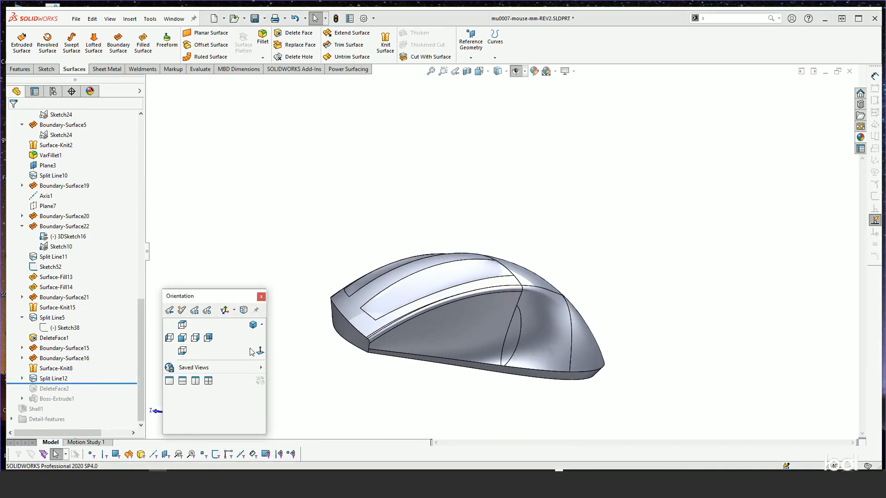
{"action": "middle_click_drag", "start_coordinate": [526, 295], "coordinate": [522, 364]}
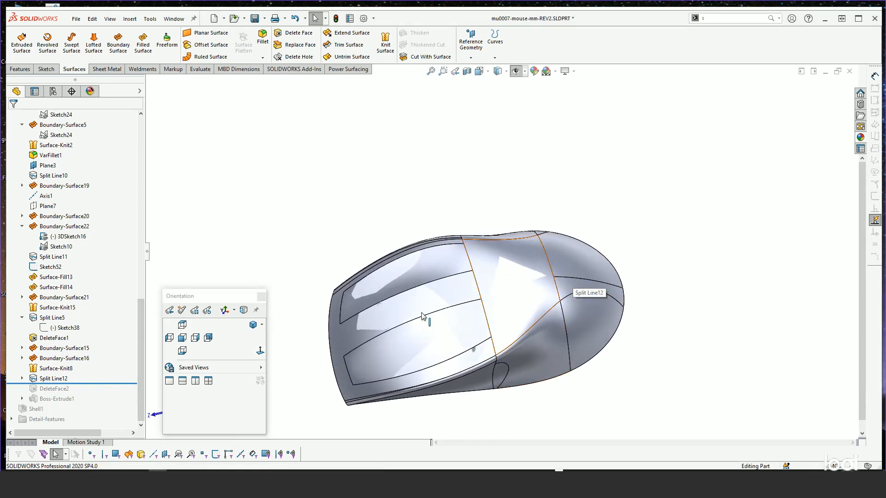
{"action": "left_click", "coordinate": [50, 379]}
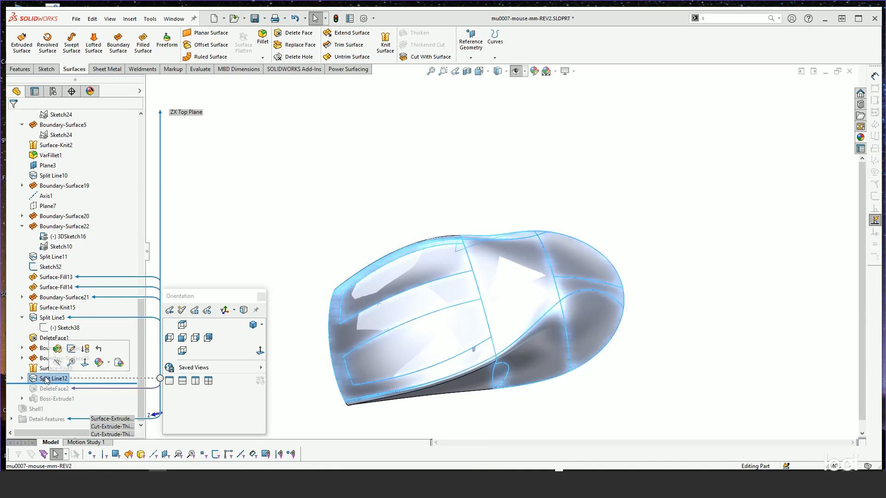
{"action": "left_click", "coordinate": [22, 378]}
{"action": "left_click", "coordinate": [60, 391]}
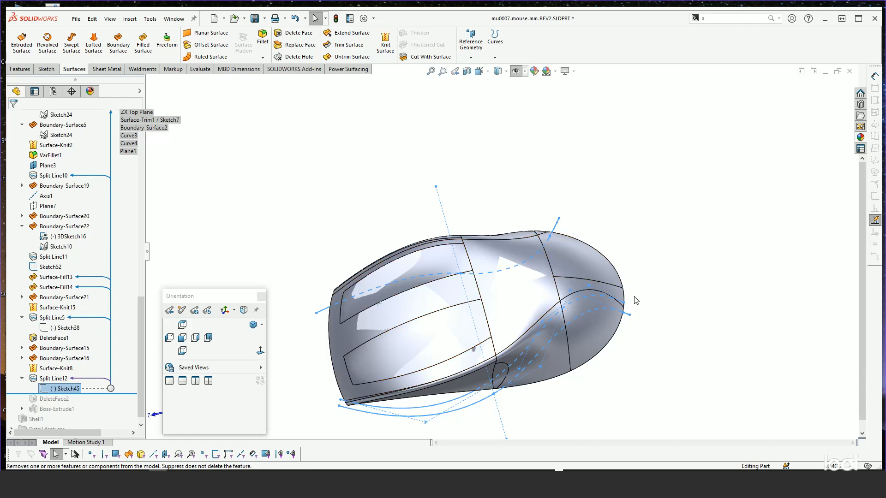
{"action": "middle_click_drag", "start_coordinate": [558, 264], "coordinate": [572, 310]}
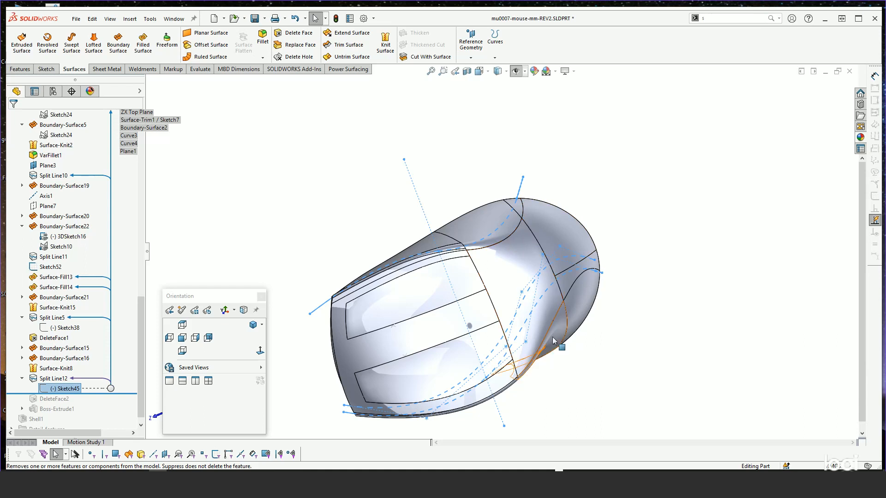
{"action": "middle_click_drag", "start_coordinate": [507, 240], "coordinate": [558, 231]}
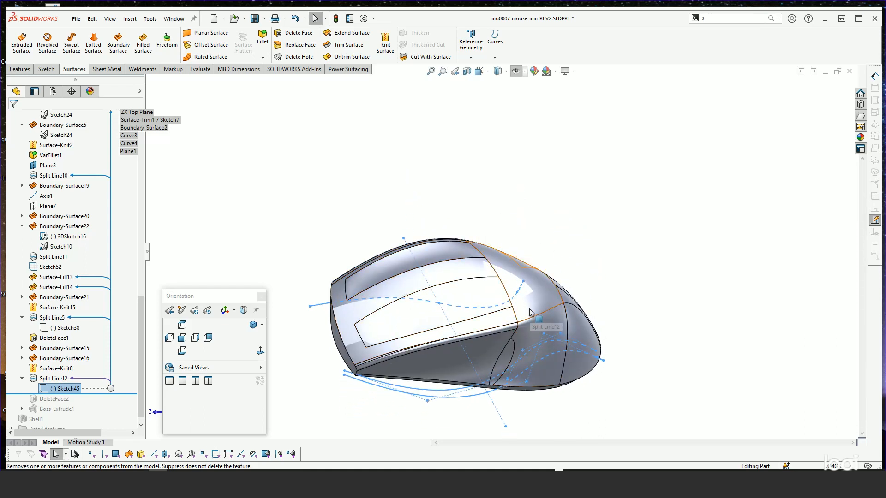
{"action": "middle_click_drag", "start_coordinate": [530, 313], "coordinate": [526, 285]}
{"action": "scroll", "coordinate": [528, 346], "scroll_direction": "down", "scroll_amount": 5}
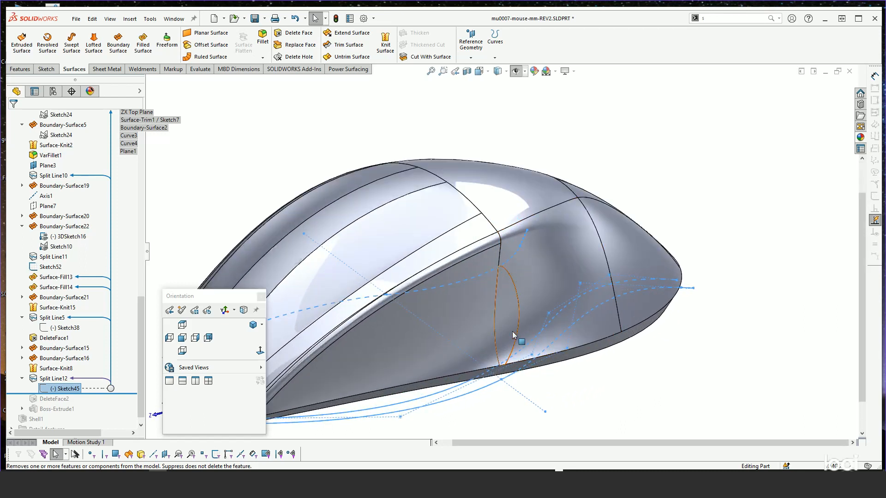
- Deselect Sketch45 and roll the feature history forward past DeleteFace2
{"action": "mouse_move", "coordinate": [184, 367]}
{"action": "left_click", "coordinate": [123, 407]}
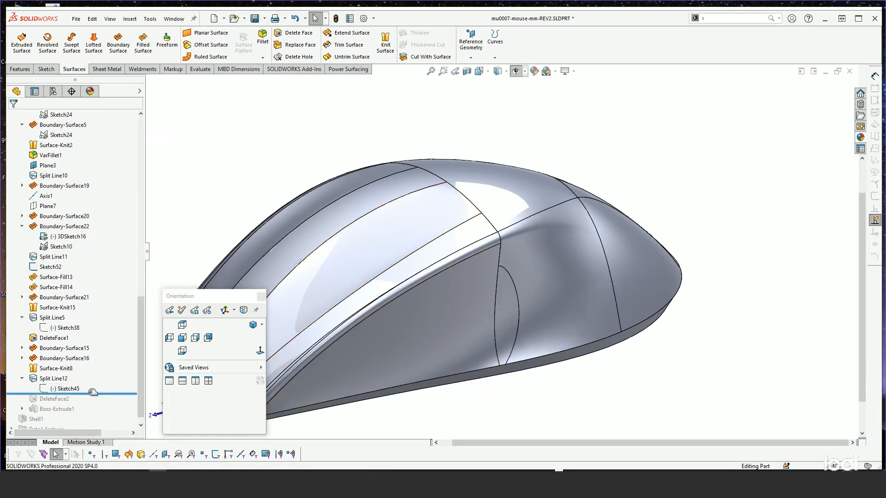
{"action": "left_click_drag", "start_coordinate": [92, 392], "coordinate": [89, 404]}
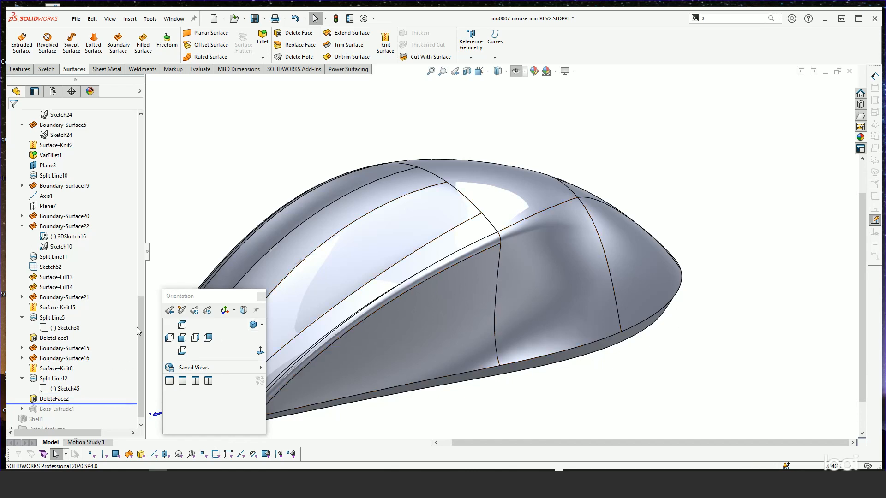
{"action": "scroll", "coordinate": [137, 326], "scroll_direction": "down", "scroll_amount": 1}
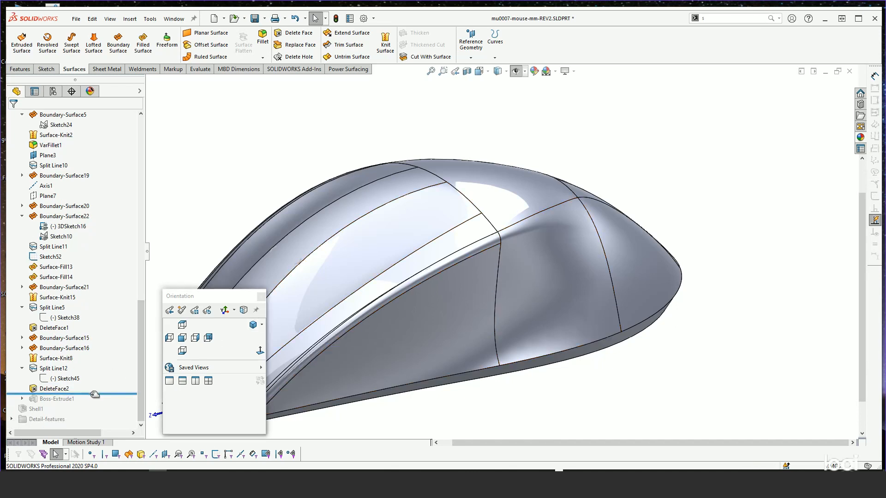
- Roll the feature history forward past Boss-Extrude1 and inspect the rounded boss at the mouse's front end
{"action": "left_click", "coordinate": [194, 367]}
{"action": "scroll", "coordinate": [375, 323], "scroll_direction": "down", "scroll_amount": 5}
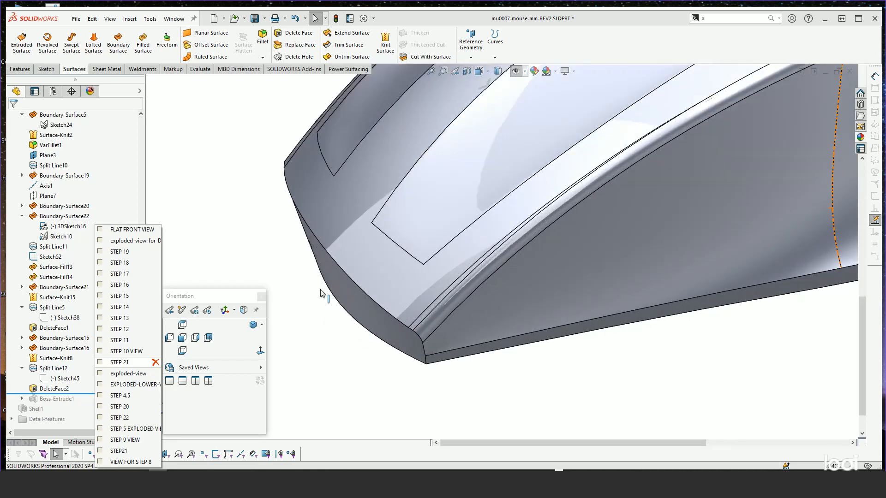
{"action": "left_click_drag", "start_coordinate": [90, 394], "coordinate": [81, 406]}
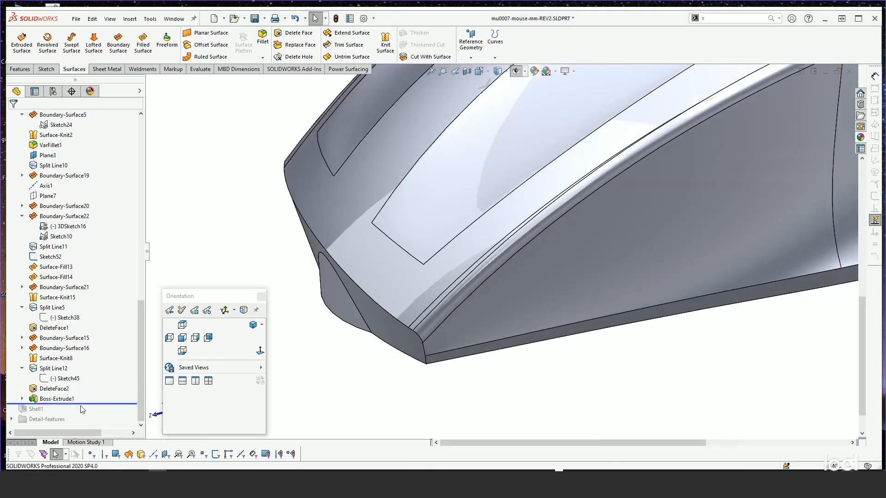
{"action": "left_click", "coordinate": [374, 253]}
{"action": "left_click", "coordinate": [500, 372]}
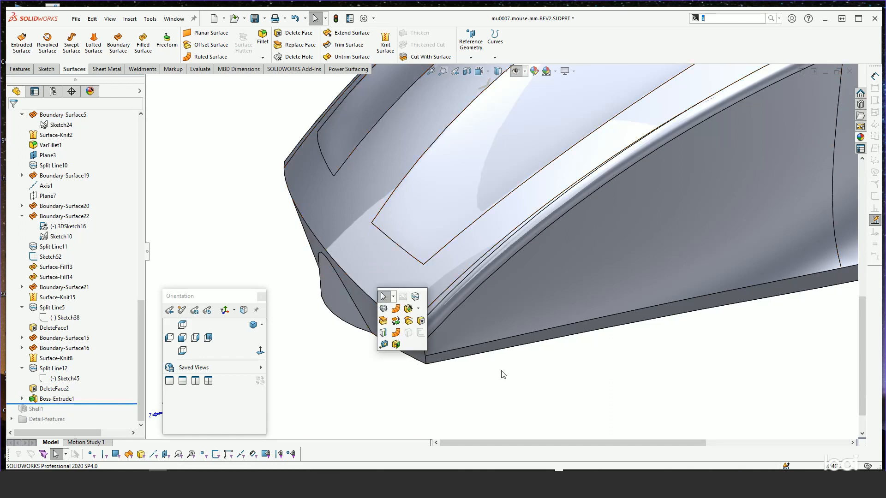
{"action": "middle_click_drag", "start_coordinate": [479, 378], "coordinate": [500, 326]}
{"action": "left_click", "coordinate": [386, 272]}
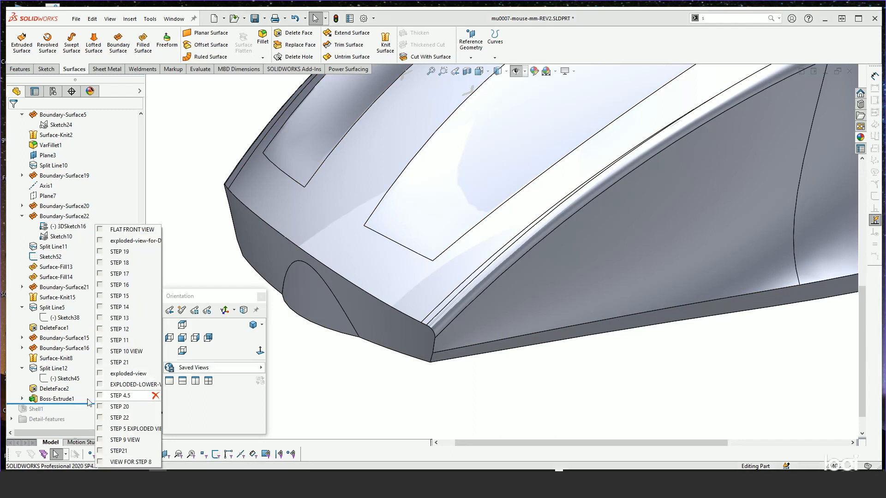
- Roll the feature history forward past Shell1 and bring the whole shelled mouse into view
{"action": "left_click_drag", "start_coordinate": [82, 405], "coordinate": [82, 414]}
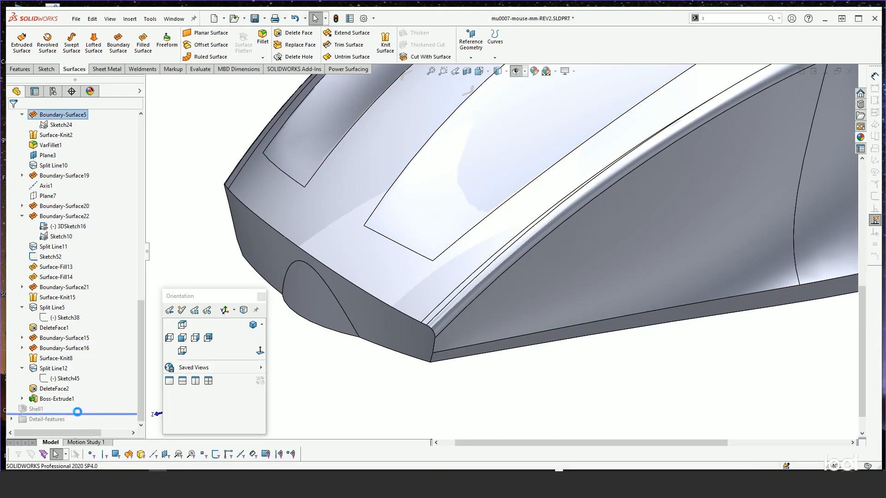
{"action": "scroll", "coordinate": [392, 400], "scroll_direction": "up", "scroll_amount": 4}
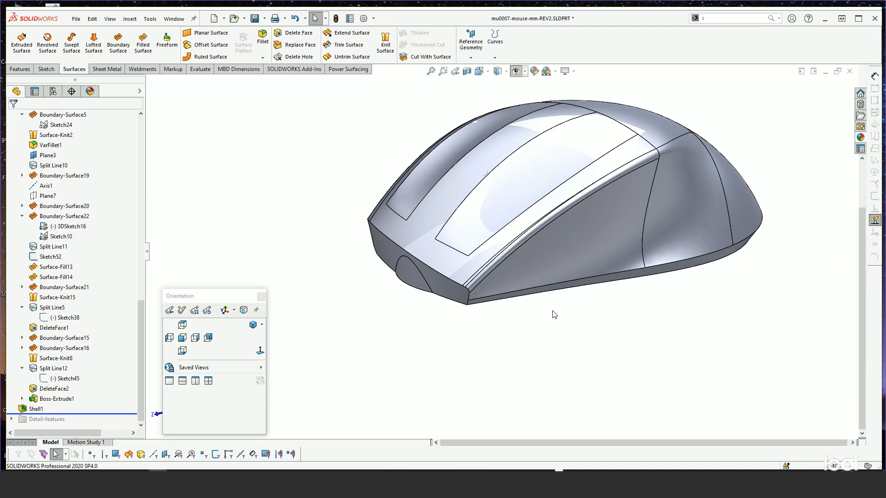
{"action": "middle_click_drag", "start_coordinate": [554, 315], "coordinate": [490, 378], "text": "ctrl"}
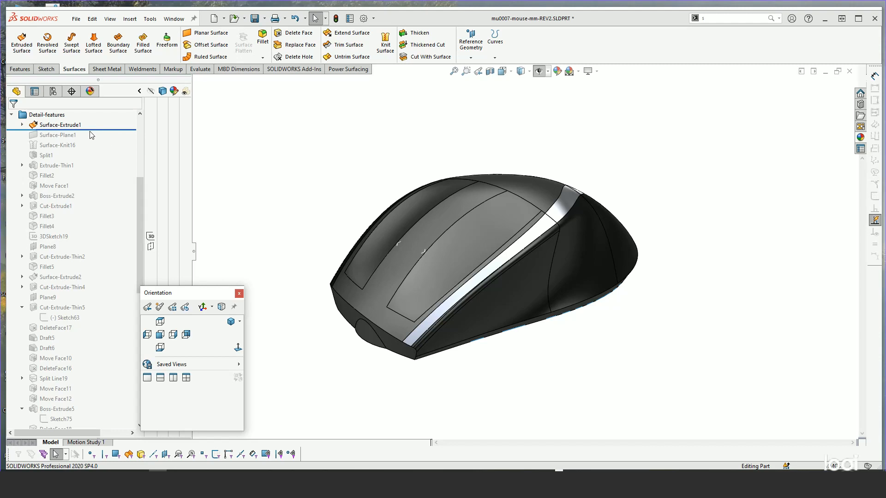
- Roll the history forward inside the Detail-features folder through Surface-Plane1, Surface-Knit16, Split1 and Extrude-Thin1
{"action": "left_click_drag", "start_coordinate": [96, 130], "coordinate": [92, 152]}
{"action": "left_click", "coordinate": [30, 147]}
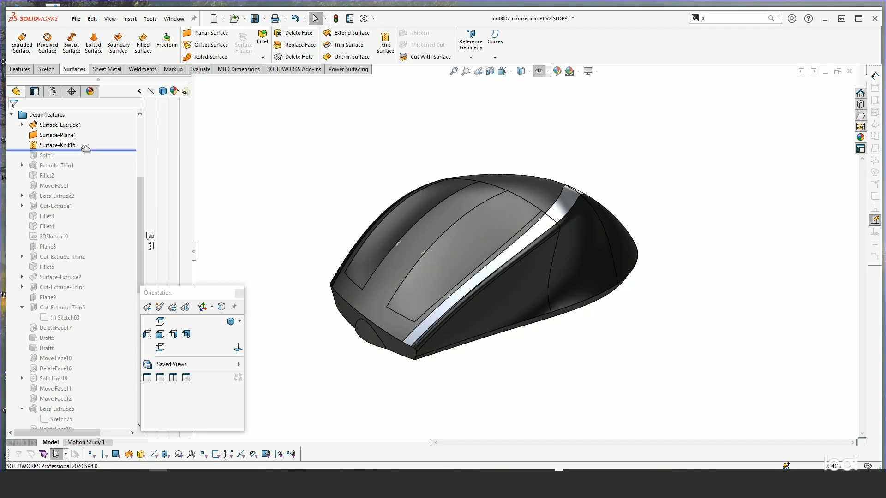
{"action": "left_click_drag", "start_coordinate": [86, 149], "coordinate": [84, 169]}
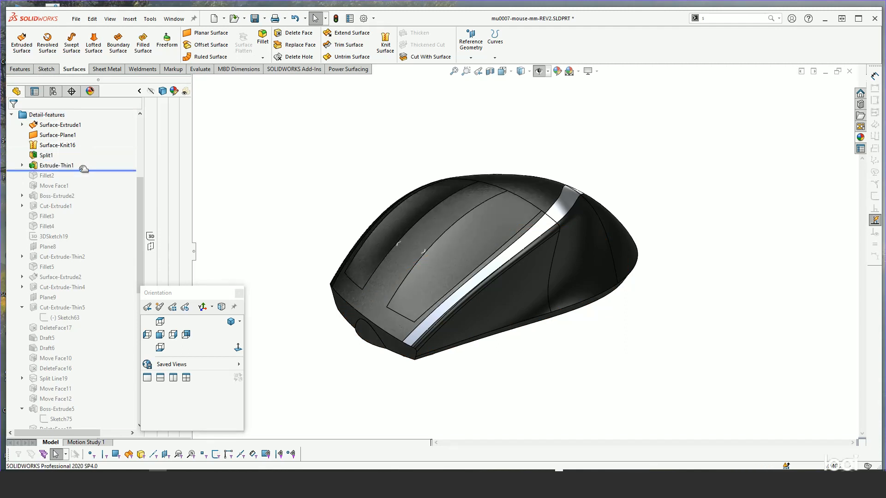
- Inspect Extrude-Thin1's rings on the mouse's underside, and roll the history forward past Fillet2, Move Face1 and Boss-Extrude2
{"action": "left_click", "coordinate": [55, 166]}
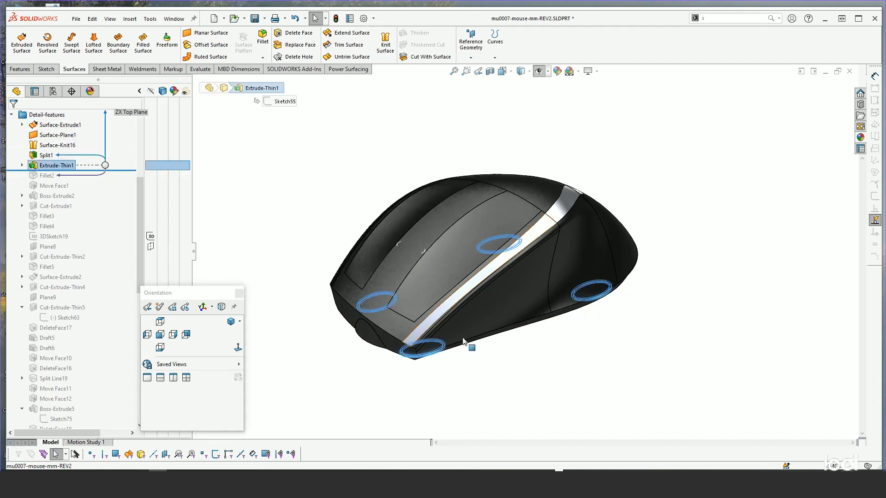
{"action": "middle_click_drag", "start_coordinate": [468, 345], "coordinate": [482, 189]}
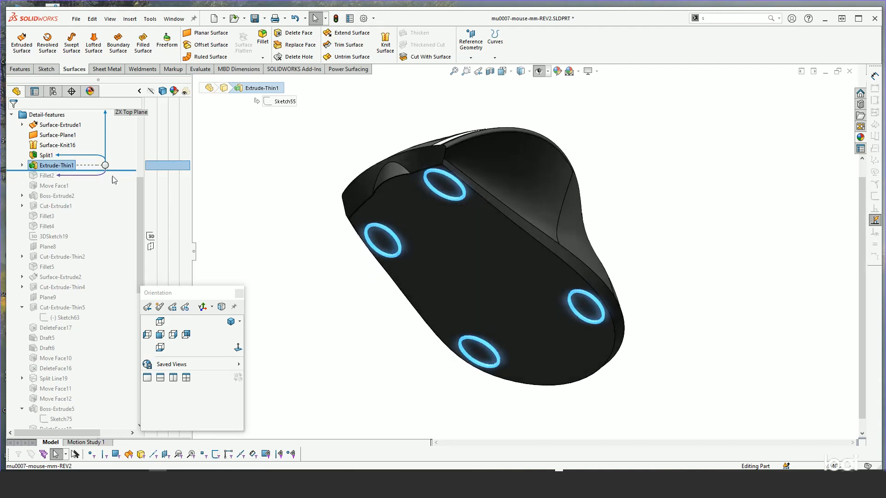
{"action": "left_click_drag", "start_coordinate": [114, 170], "coordinate": [109, 201]}
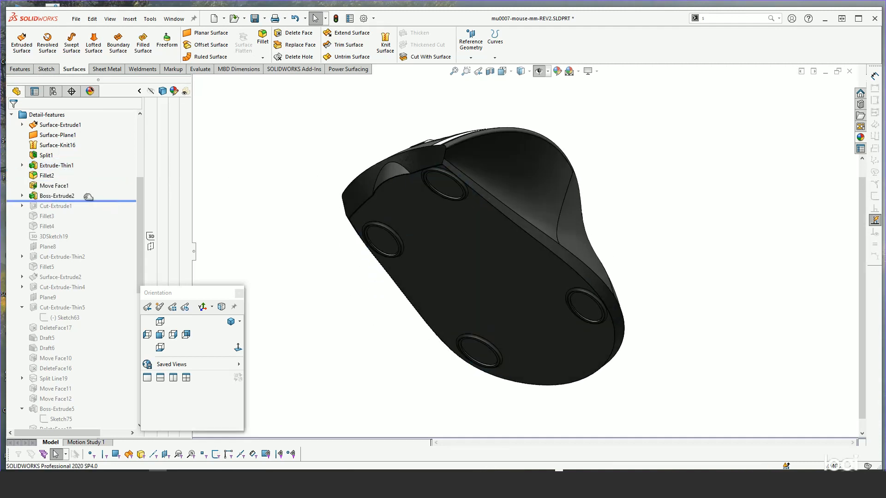
- Turn the mouse to its top view side and roll the history forward from Cut-Extrude1 through Fillet5
{"action": "left_click", "coordinate": [34, 198]}
{"action": "middle_click_drag", "start_coordinate": [418, 159], "coordinate": [400, 306]}
{"action": "scroll", "coordinate": [433, 253], "scroll_direction": "down", "scroll_amount": 2}
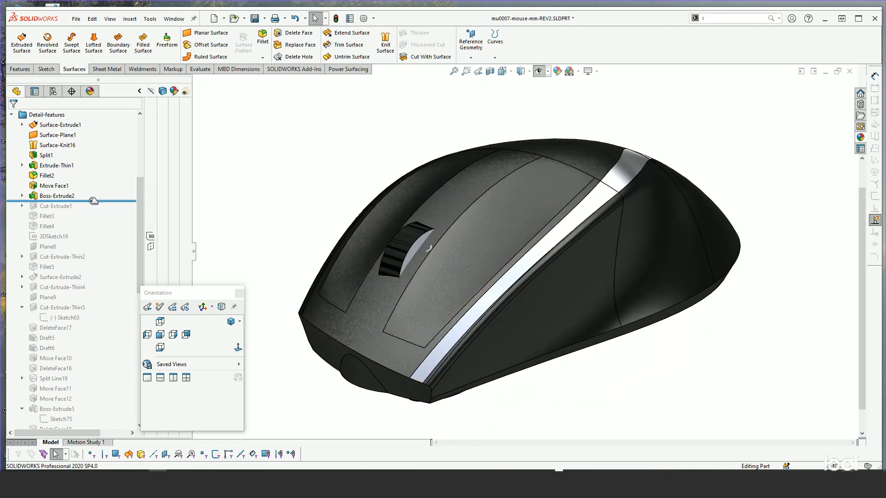
{"action": "left_click_drag", "start_coordinate": [91, 201], "coordinate": [82, 267]}
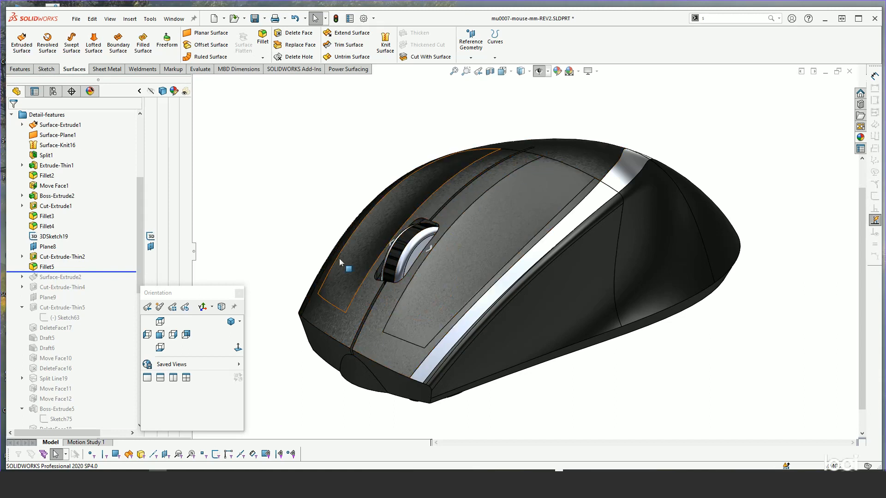
- Roll the history forward through Surface-Extrude2, Cut-Extrude-Thin4, Plane9 and Cut-Extrude-Thin5, and inspect the mouse's top and side
{"action": "left_click_drag", "start_coordinate": [89, 271], "coordinate": [92, 322]}
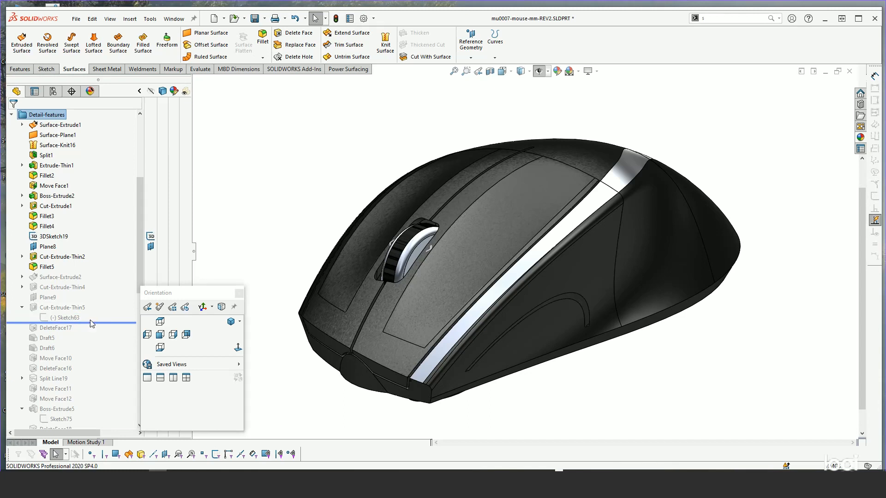
{"action": "scroll", "coordinate": [471, 310], "scroll_direction": "up", "scroll_amount": 2}
{"action": "middle_click_drag", "start_coordinate": [471, 310], "coordinate": [579, 343]}
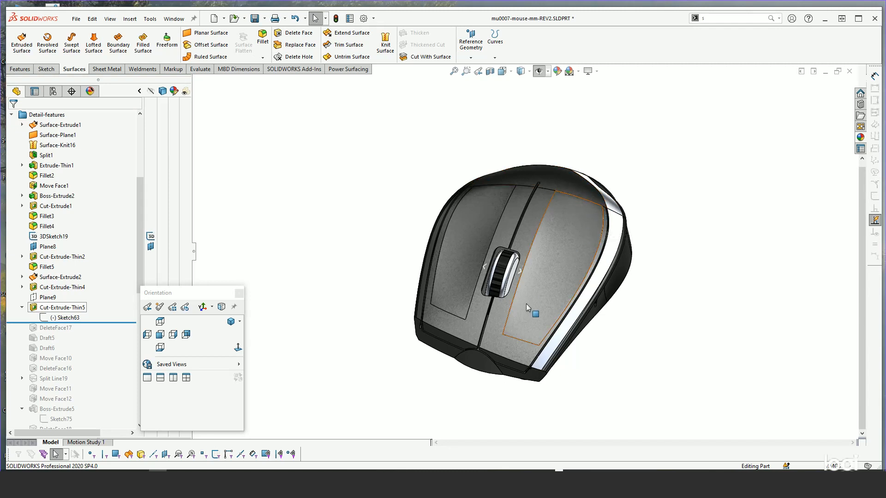
{"action": "middle_click_drag", "start_coordinate": [557, 267], "coordinate": [573, 208]}
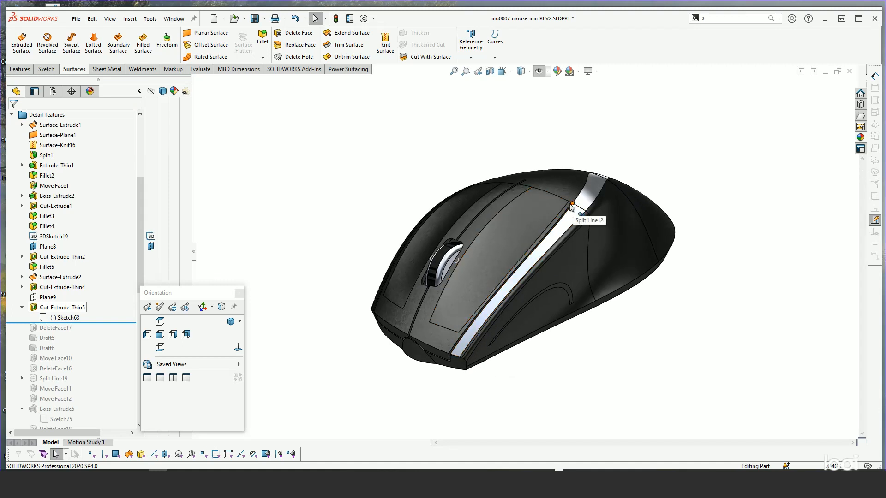
- Roll the history forward through DeleteFace17, Draft5, Draft6, Move Face10 and DeleteFace16, with the mouse's front in view
{"action": "left_click_drag", "start_coordinate": [91, 323], "coordinate": [87, 352]}
{"action": "middle_click_drag", "start_coordinate": [427, 303], "coordinate": [455, 318]}
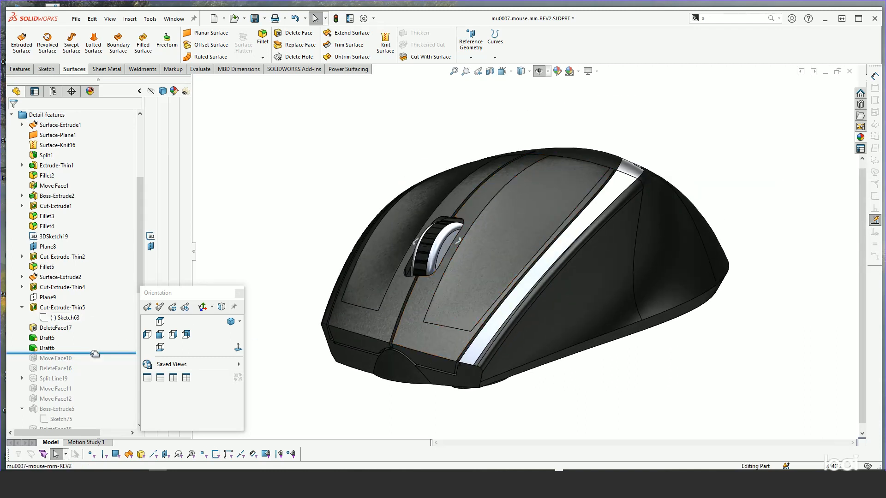
{"action": "left_click_drag", "start_coordinate": [95, 354], "coordinate": [90, 373]}
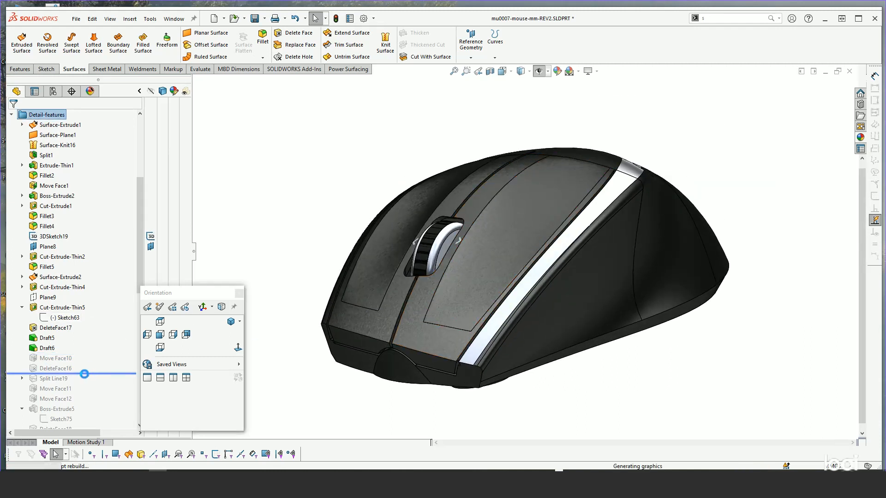
- Roll the history forward from Split Line19 through Split Line22 and inspect the front end of the silver side strip
{"action": "scroll", "coordinate": [143, 249], "scroll_direction": "down", "scroll_amount": 6}
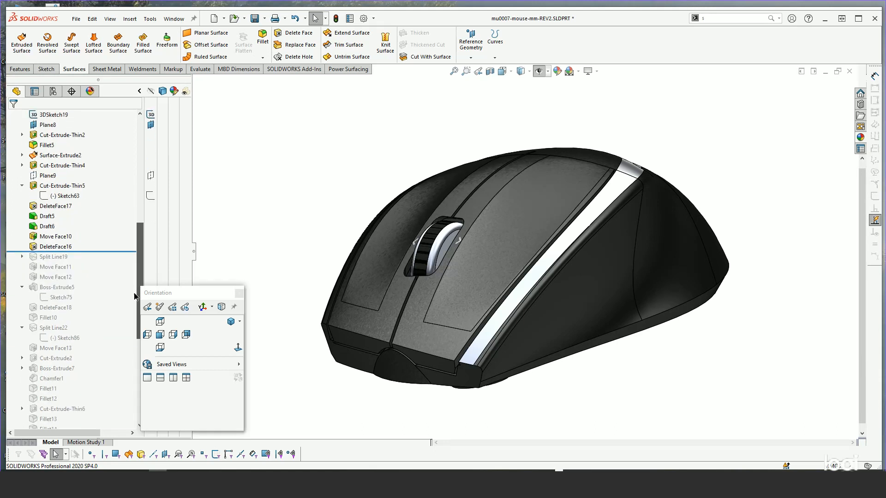
{"action": "left_click_drag", "start_coordinate": [86, 201], "coordinate": [85, 293]}
{"action": "scroll", "coordinate": [480, 369], "scroll_direction": "down", "scroll_amount": 8}
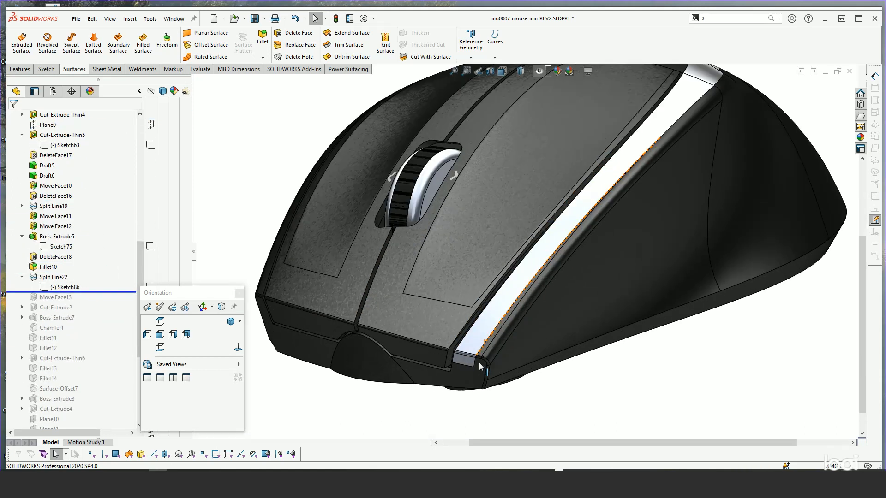
{"action": "scroll", "coordinate": [473, 325], "scroll_direction": "up", "scroll_amount": 4}
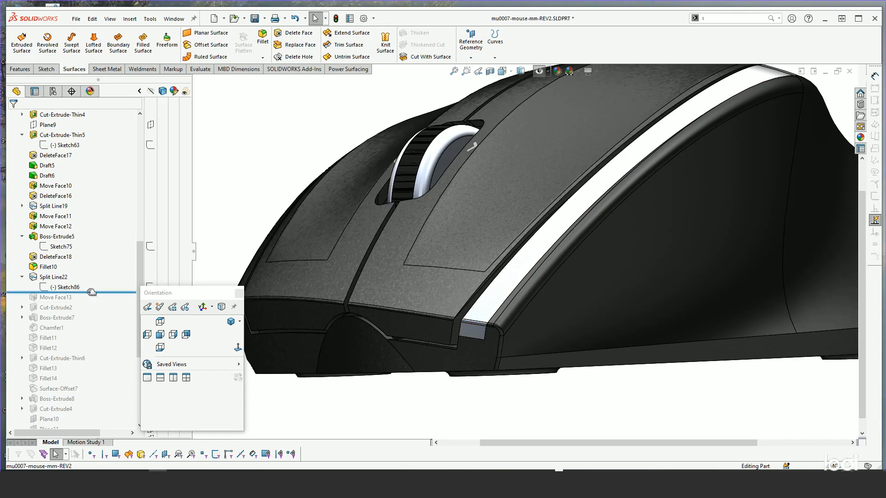
- Roll the history forward from Move Face13 through Fillet12 and inspect the raised button behind the scroll wheel
{"action": "left_click_drag", "start_coordinate": [92, 292], "coordinate": [85, 353]}
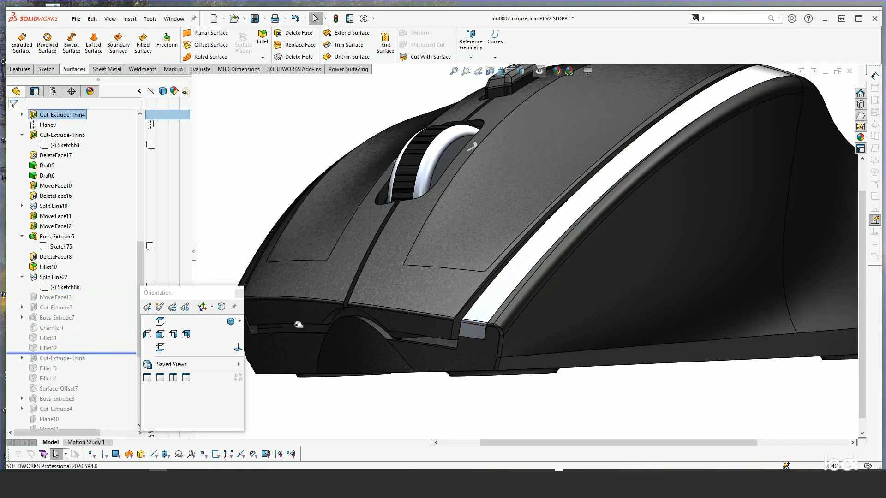
{"action": "scroll", "coordinate": [450, 350], "scroll_direction": "up", "scroll_amount": 4}
{"action": "middle_click_drag", "start_coordinate": [484, 312], "coordinate": [460, 401]}
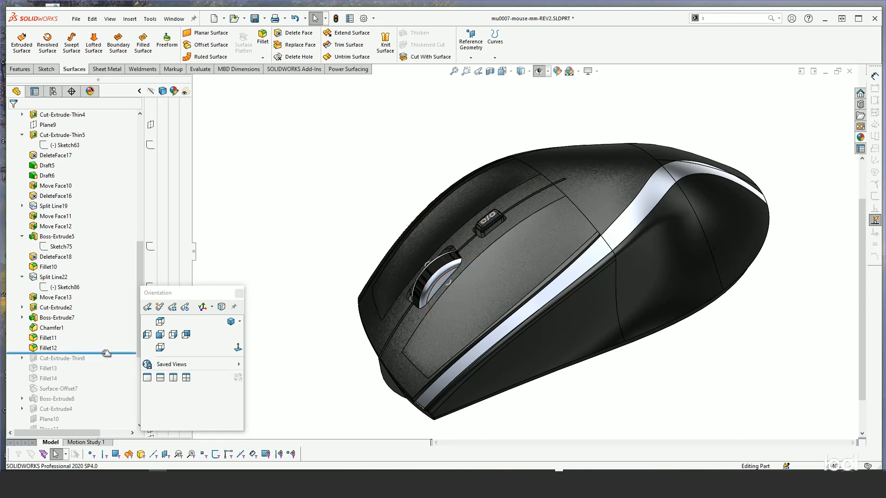
- Roll the history forward from Cut-Extrude-Thin6 through Boss-Extrude8 and inspect the arrow-marked button area on the mouse's side
{"action": "left_click_drag", "start_coordinate": [106, 354], "coordinate": [100, 395]}
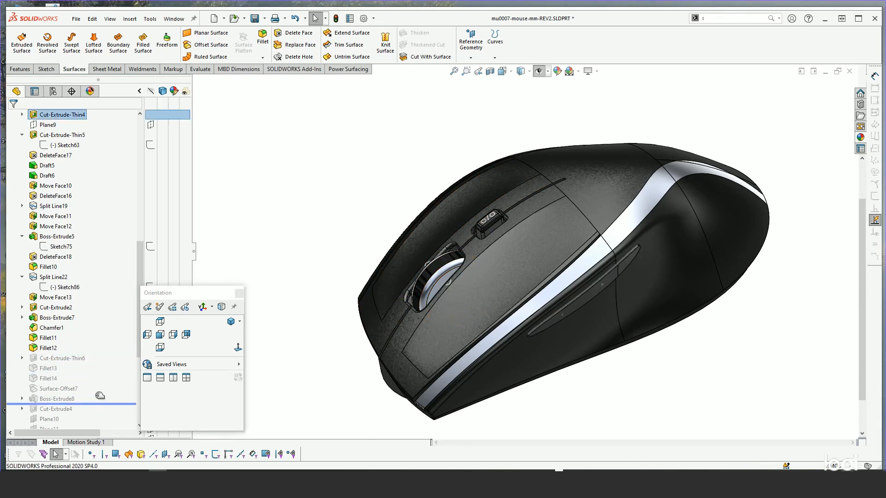
{"action": "middle_click_drag", "start_coordinate": [438, 290], "coordinate": [441, 233]}
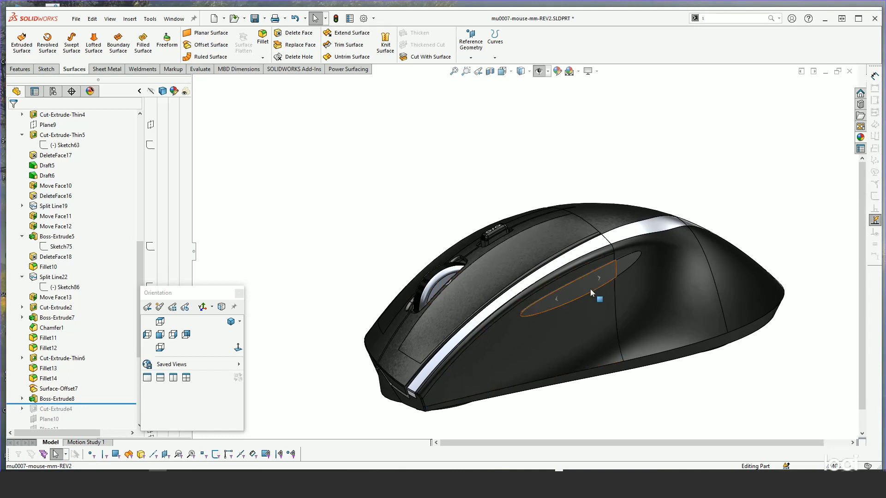
{"action": "scroll", "coordinate": [591, 289], "scroll_direction": "down", "scroll_amount": 2}
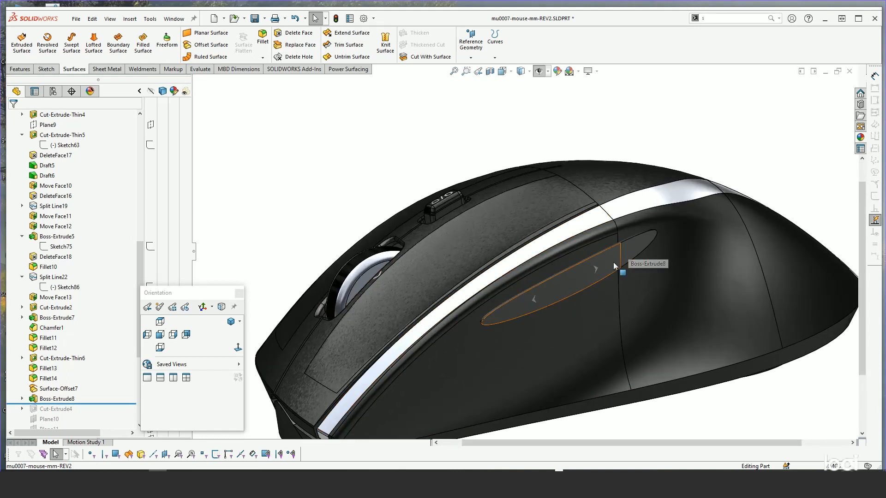
{"action": "mouse_move", "coordinate": [216, 364]}
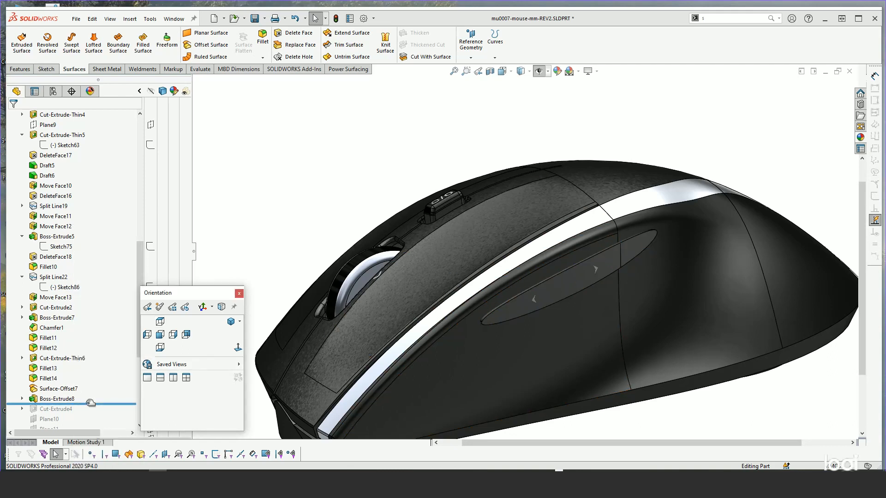
- Roll the history forward through Cut-Extrude4 and Plane10 to Plane12, and show the hidden planes and sketches around the side button
{"action": "left_click_drag", "start_coordinate": [141, 254], "coordinate": [134, 301]}
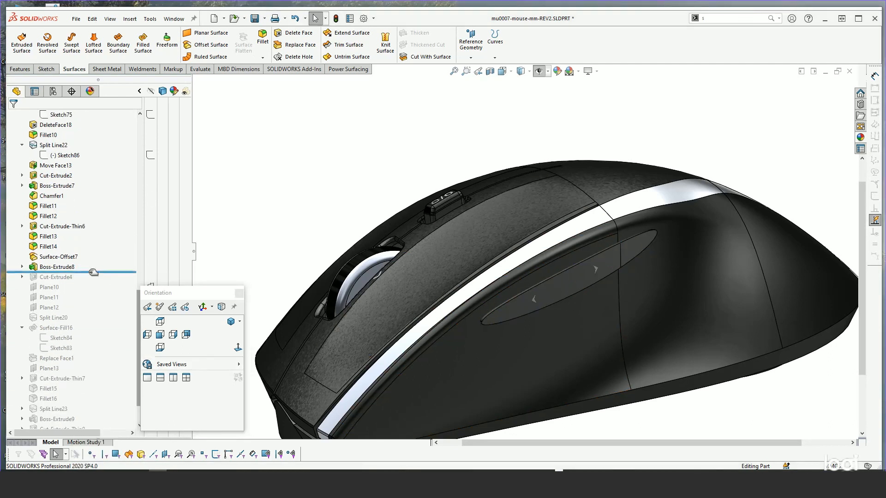
{"action": "left_click_drag", "start_coordinate": [92, 273], "coordinate": [79, 313]}
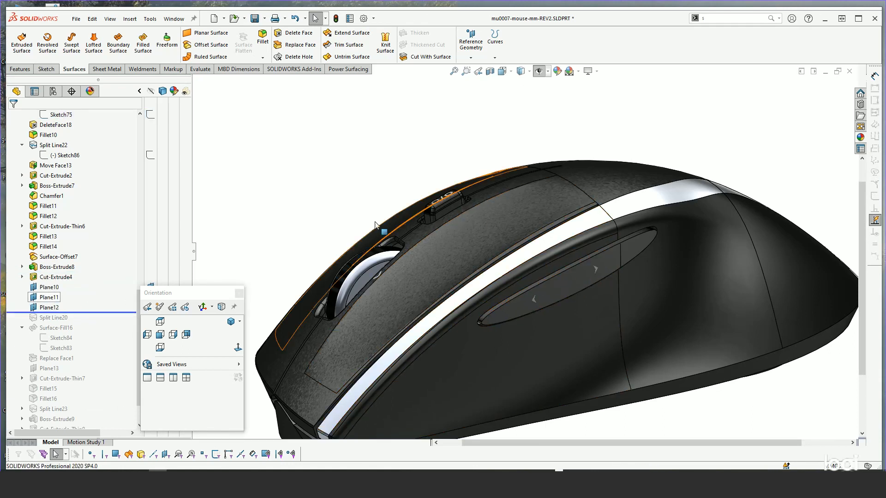
{"action": "key", "text": "h"}
{"action": "scroll", "coordinate": [601, 248], "scroll_direction": "down", "scroll_amount": 2}
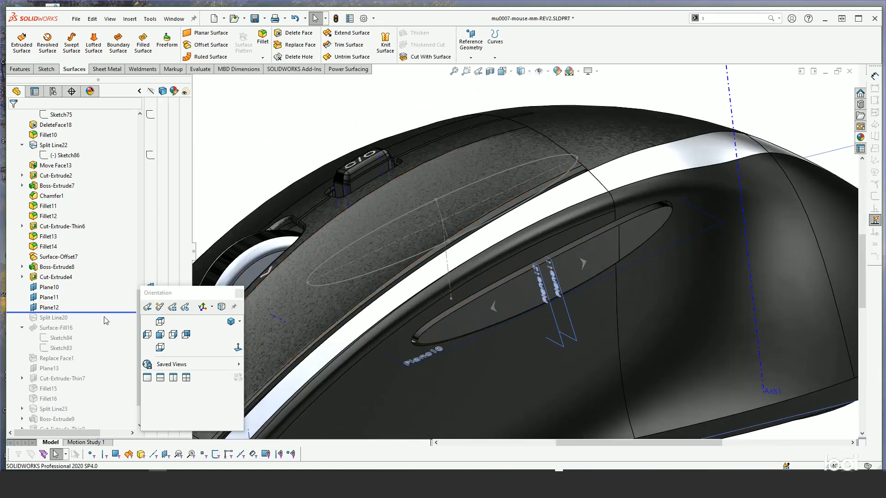
- Roll the history forward past Surface-Fill16 and Replace Face1, hide the reference geometry and inspect the side button's replaced face
{"action": "left_click_drag", "start_coordinate": [92, 313], "coordinate": [88, 354]}
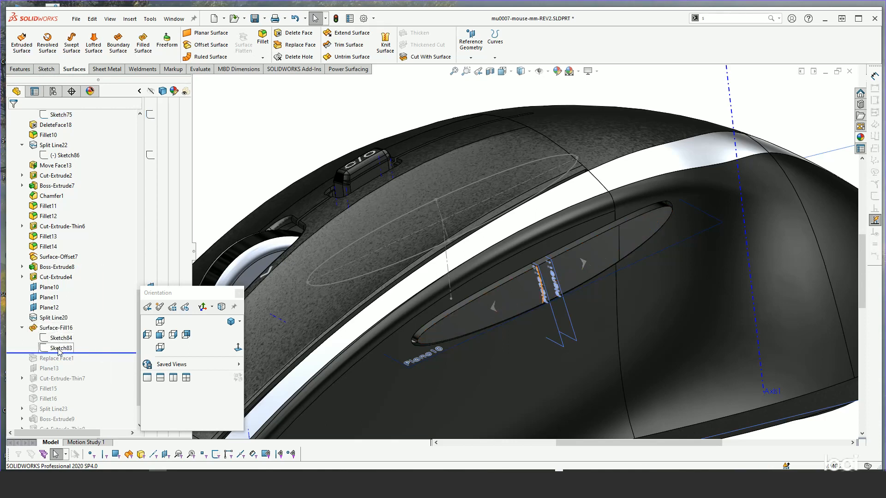
{"action": "left_click_drag", "start_coordinate": [89, 352], "coordinate": [88, 358]}
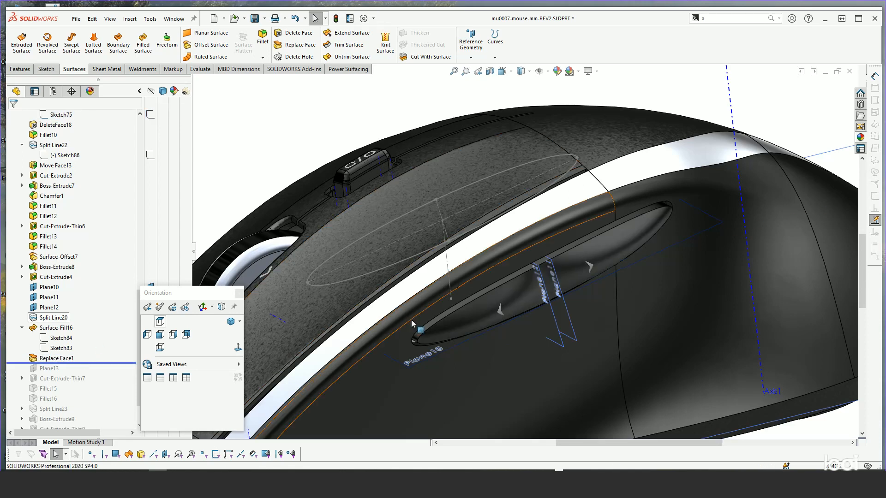
{"action": "left_click", "coordinate": [268, 158]}
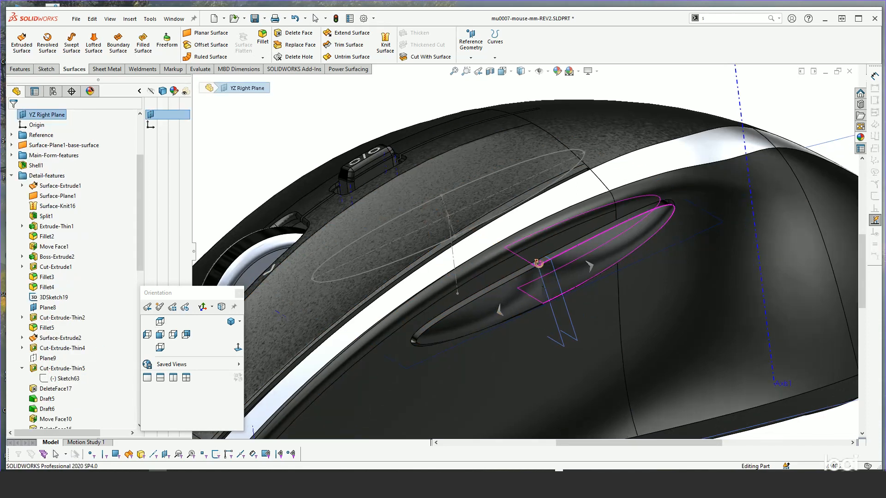
{"action": "middle_click_drag", "start_coordinate": [538, 261], "coordinate": [540, 269]}
{"action": "key", "text": "h"}
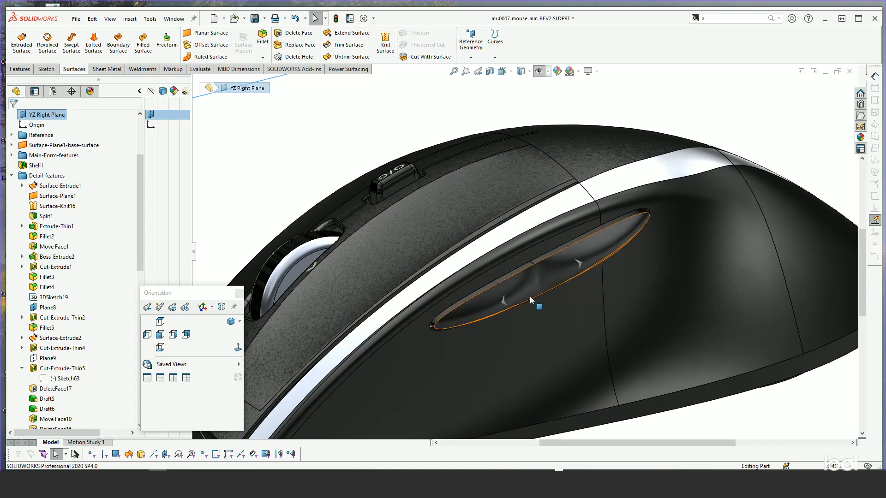
{"action": "mouse_move", "coordinate": [530, 302]}
{"action": "middle_mouse_down"}
{"action": "mouse_move", "coordinate": [544, 358]}
{"action": "mouse_move", "coordinate": [544, 289]}
{"action": "mouse_move", "coordinate": [543, 301]}
{"action": "middle_mouse_up"}
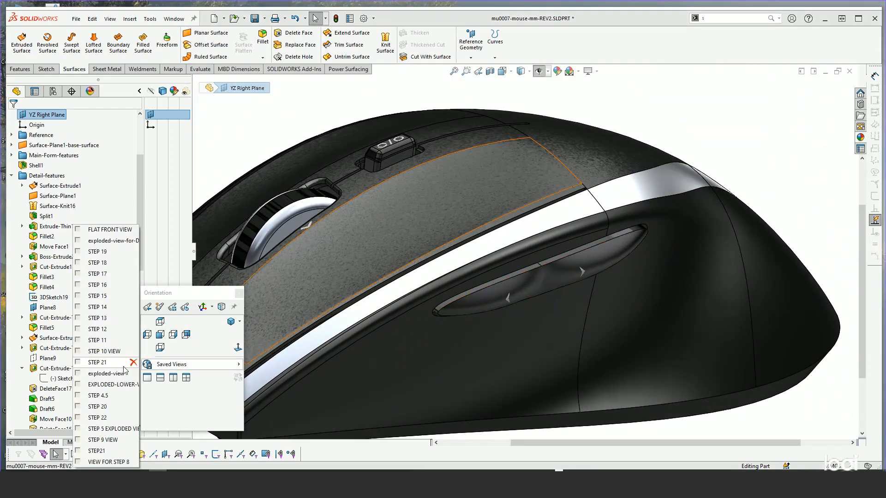
- Roll the history forward from Plane13 through Boss-Extrude9 and bring the whole mouse with its cable into view
{"action": "scroll", "coordinate": [131, 276], "scroll_direction": "down", "scroll_amount": 15}
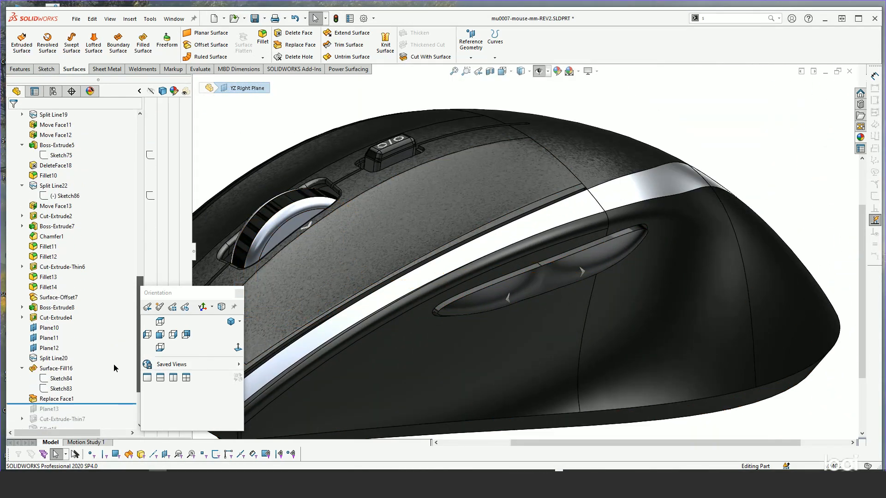
{"action": "left_click_drag", "start_coordinate": [92, 323], "coordinate": [90, 353]}
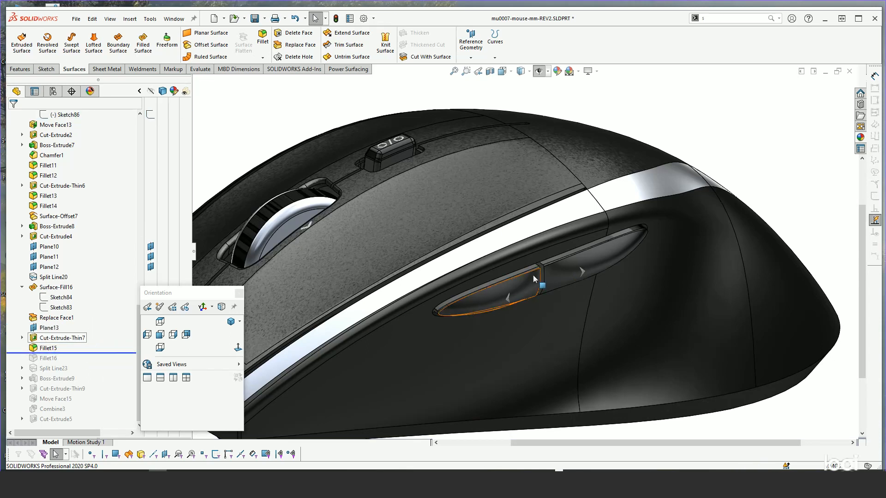
{"action": "left_click_drag", "start_coordinate": [88, 354], "coordinate": [81, 384]}
{"action": "scroll", "coordinate": [520, 301], "scroll_direction": "up", "scroll_amount": 3}
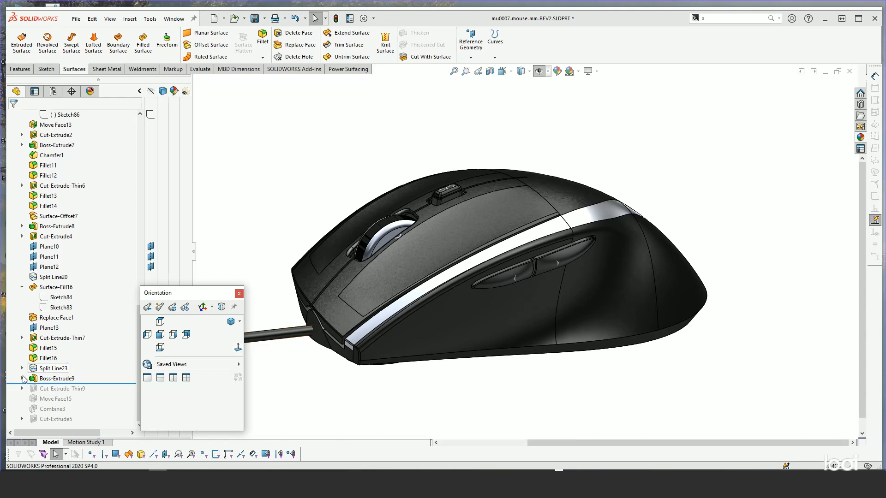
- Highlight the cable feature Boss-Extrude9, roll the history forward past Cut-Extrude-Thin9 and inspect the cut around the cable's exit
{"action": "left_click", "coordinate": [42, 369]}
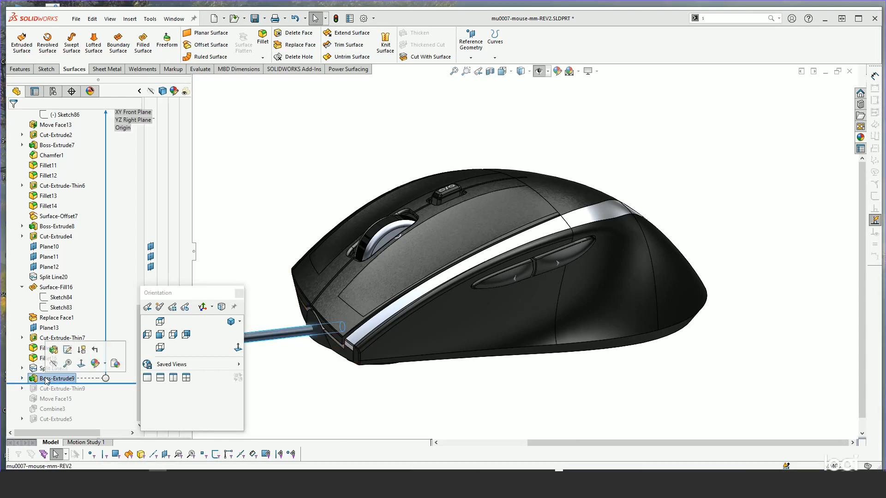
{"action": "left_click", "coordinate": [94, 383]}
{"action": "left_click_drag", "start_coordinate": [94, 383], "coordinate": [94, 393]}
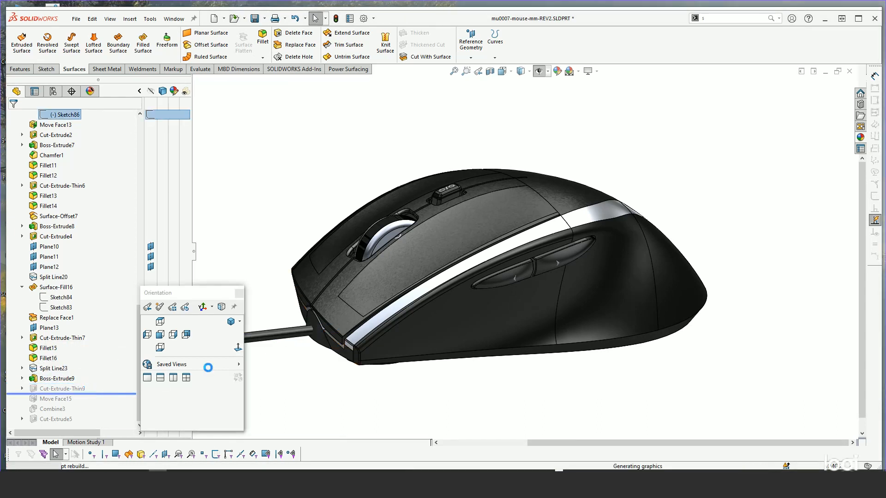
{"action": "scroll", "coordinate": [314, 339], "scroll_direction": "down", "scroll_amount": 10}
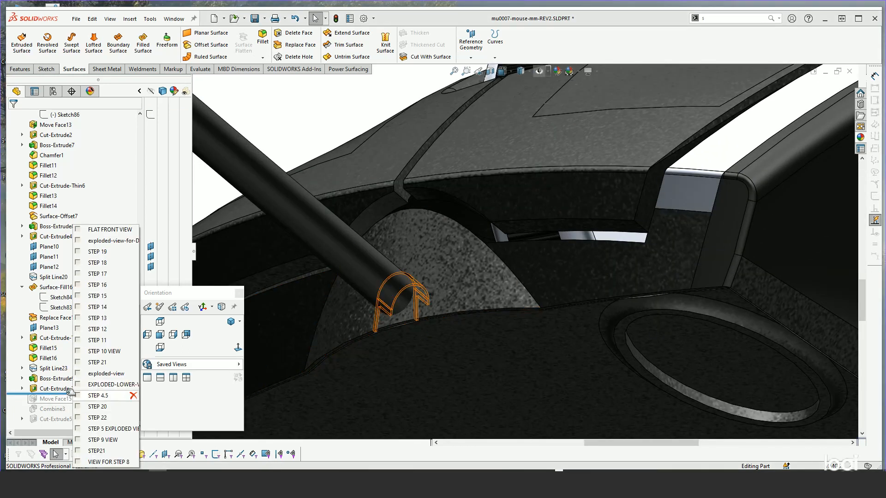
- Roll the history forward through Move Face15, Combine3 and Cut-Extrude5, and highlight Cut-Extrude5 at the cable's base
{"action": "left_click_drag", "start_coordinate": [69, 392], "coordinate": [63, 412]}
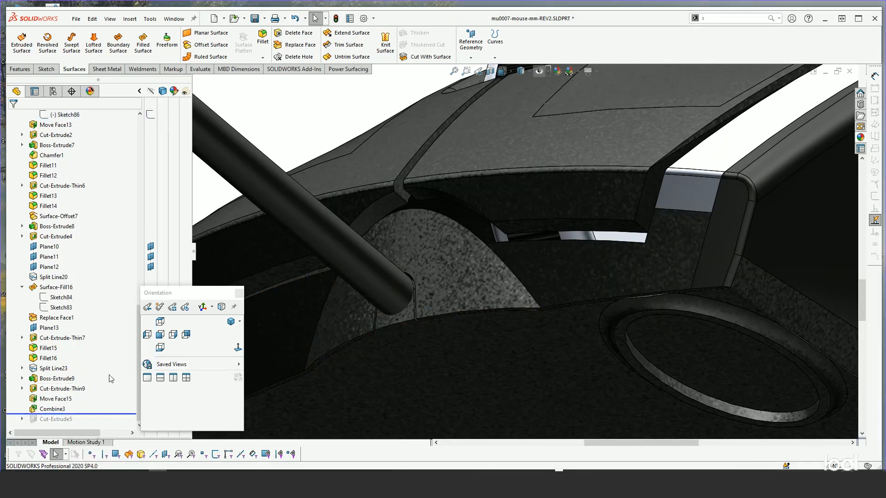
{"action": "scroll", "coordinate": [428, 285], "scroll_direction": "up", "scroll_amount": 3}
{"action": "scroll", "coordinate": [429, 285], "scroll_direction": "up", "scroll_amount": 3}
{"action": "mouse_move", "coordinate": [185, 364]}
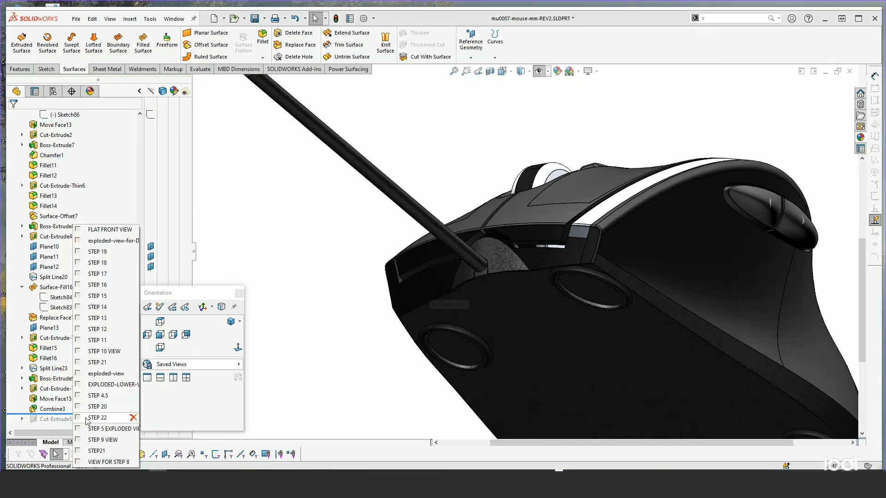
{"action": "left_click_drag", "start_coordinate": [70, 412], "coordinate": [65, 423]}
{"action": "left_click", "coordinate": [62, 420]}
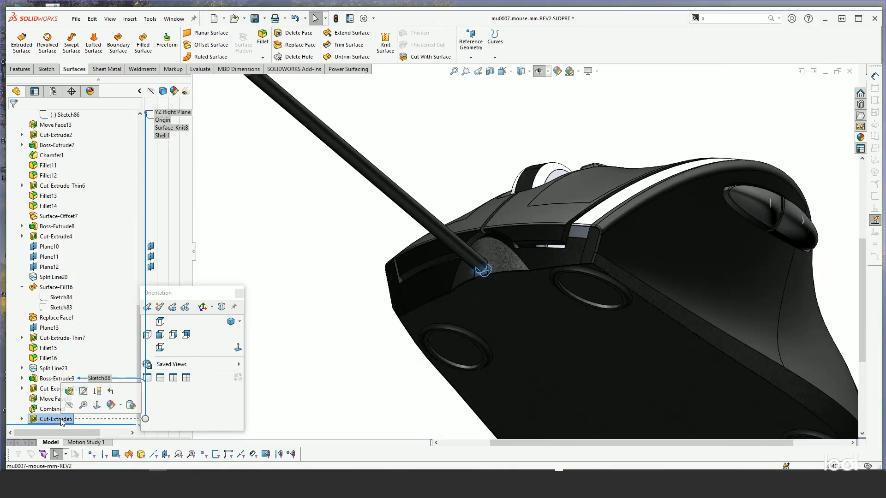
- Examine the completed mouse from the rear and side, including its cable, silver strip and side buttons
{"action": "scroll", "coordinate": [344, 244], "scroll_direction": "up", "scroll_amount": 5}
{"action": "middle_click_drag", "start_coordinate": [344, 241], "coordinate": [389, 282]}
{"action": "scroll", "coordinate": [633, 322], "scroll_direction": "down", "scroll_amount": 3}
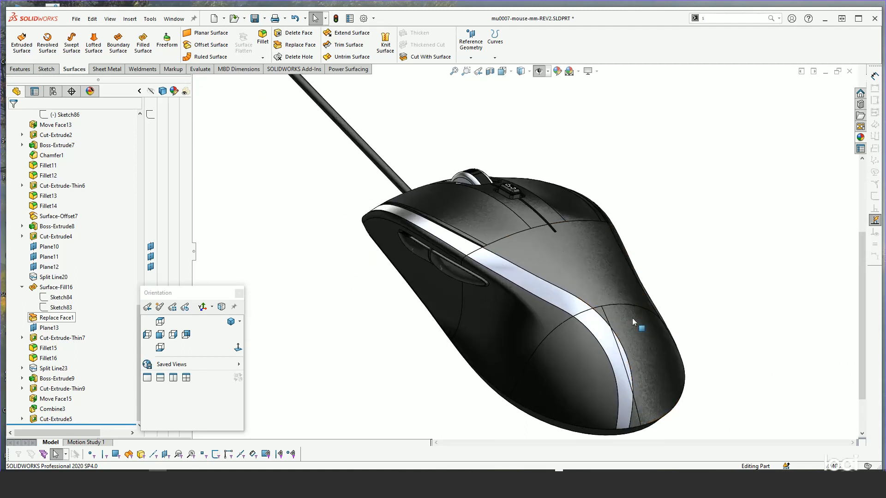
{"action": "scroll", "coordinate": [623, 317], "scroll_direction": "down", "scroll_amount": 1}
{"action": "middle_click_drag", "start_coordinate": [597, 305], "coordinate": [586, 269]}
{"action": "scroll", "coordinate": [587, 291], "scroll_direction": "up", "scroll_amount": 2}
{"action": "scroll", "coordinate": [574, 308], "scroll_direction": "down", "scroll_amount": 2}
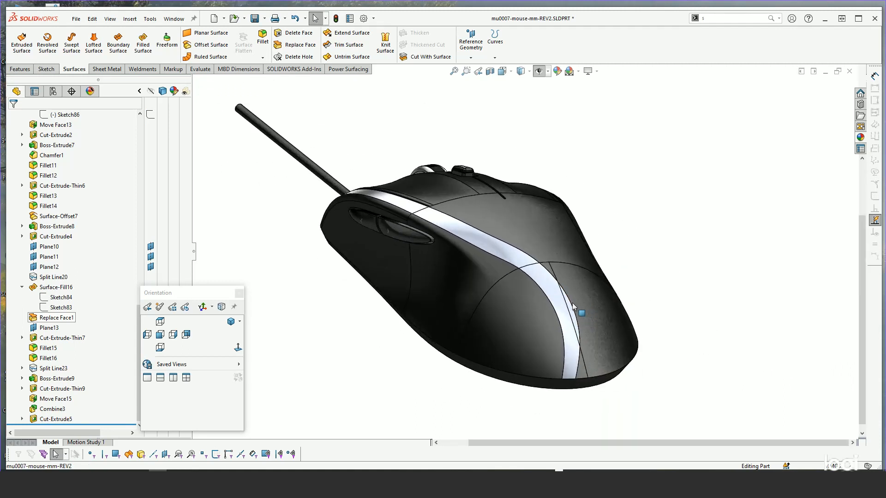
{"action": "middle_click_drag", "start_coordinate": [574, 307], "coordinate": [542, 332]}
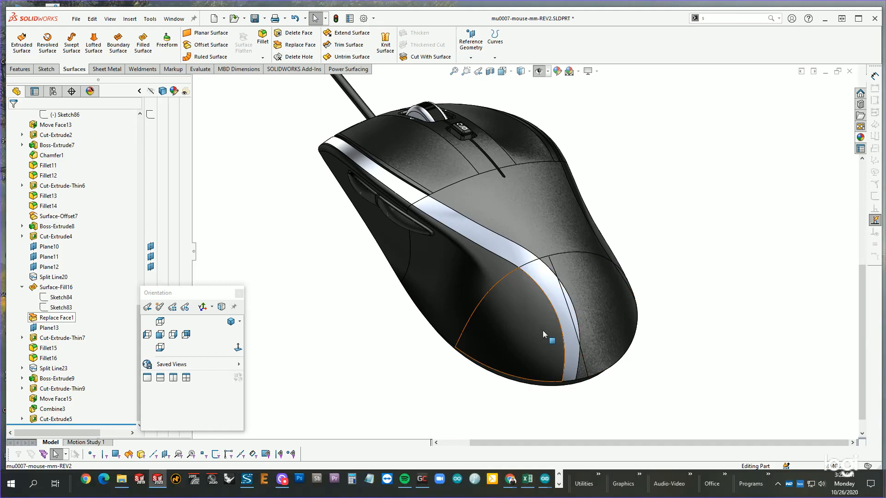